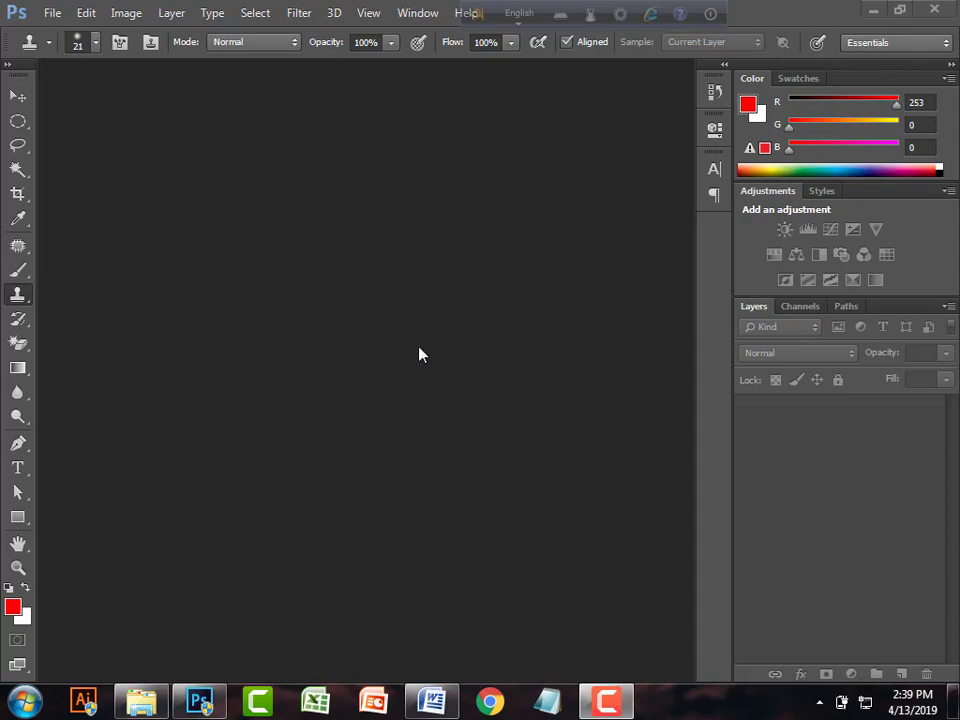
- Create a new 851 × 315 pixel document named "FB Cover Photo" at 150 pixels/inch with a white background, and dock its window
left_click(50, 16)
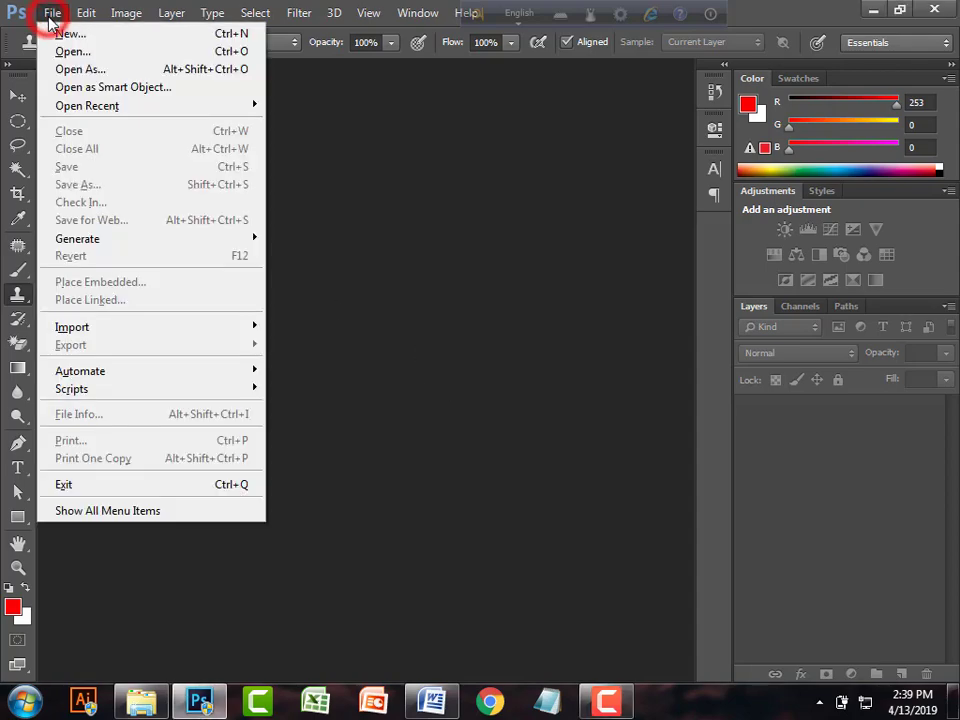
left_click(70, 34)
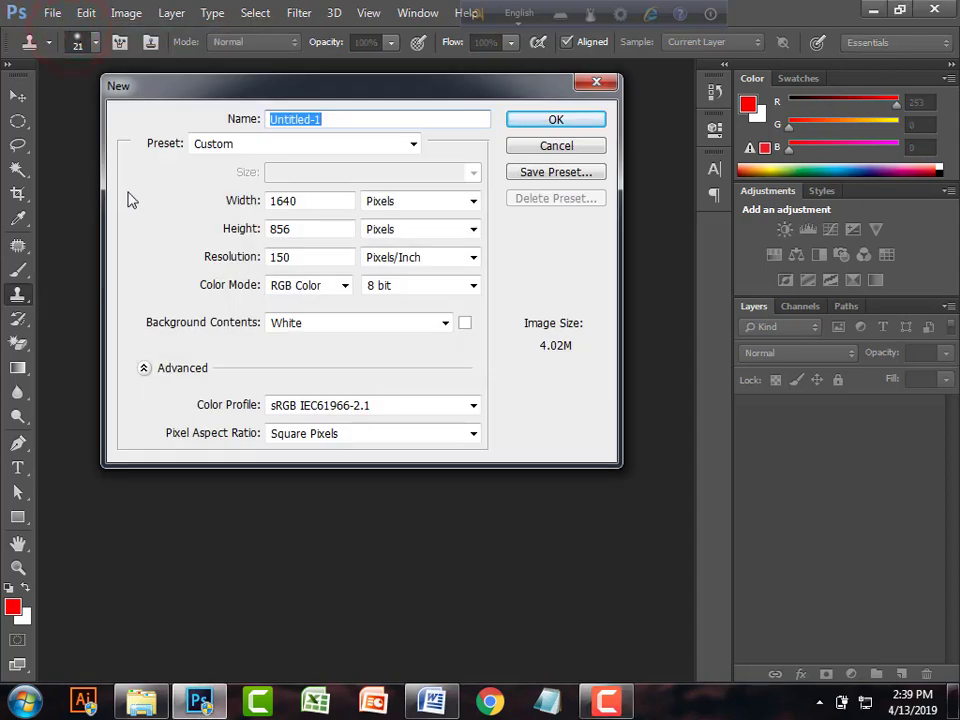
double_click(343, 122)
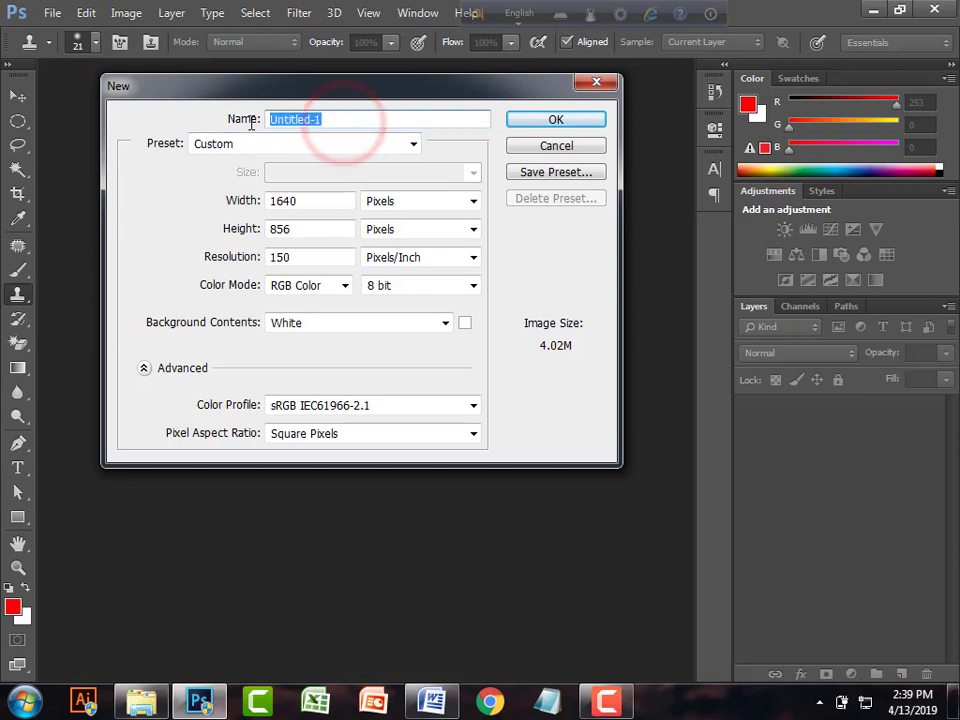
type("FV")
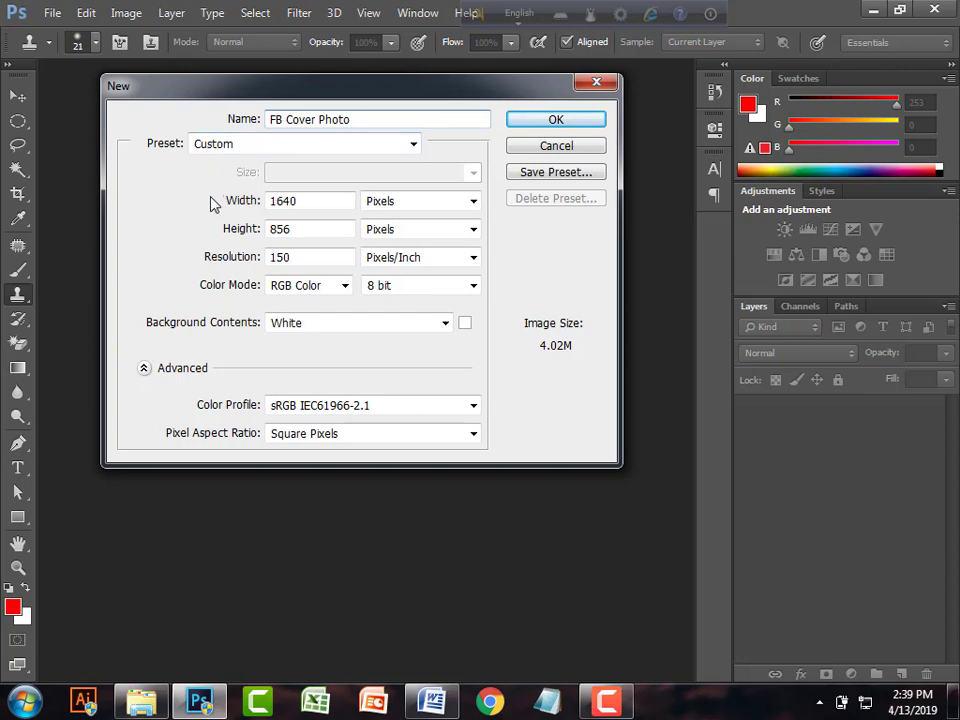
double_click(309, 200)
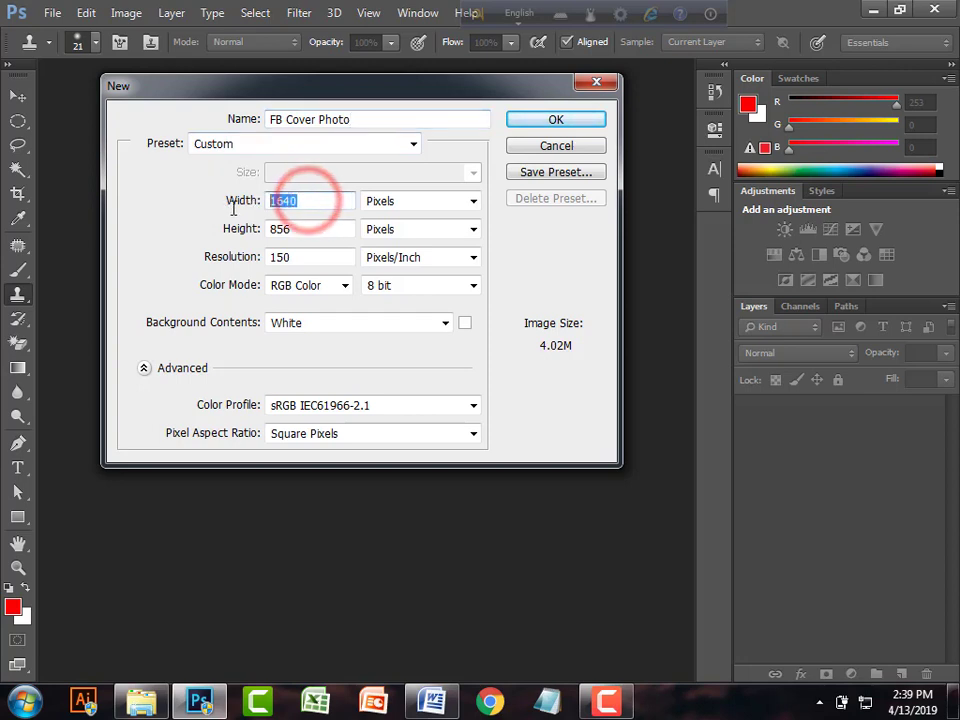
type("851")
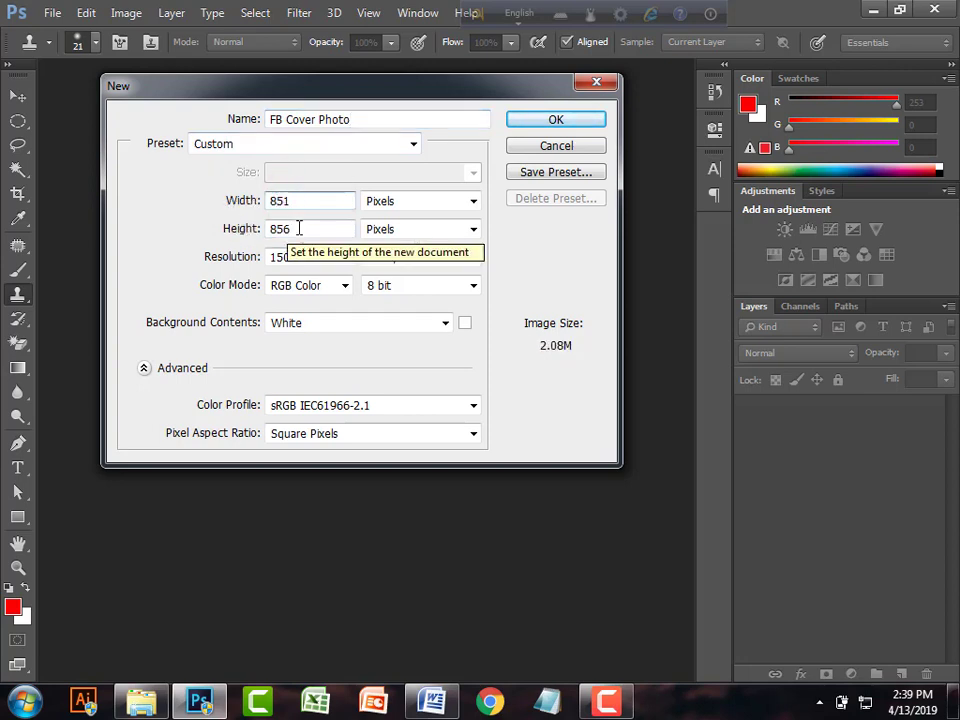
double_click(327, 229)
type("315")
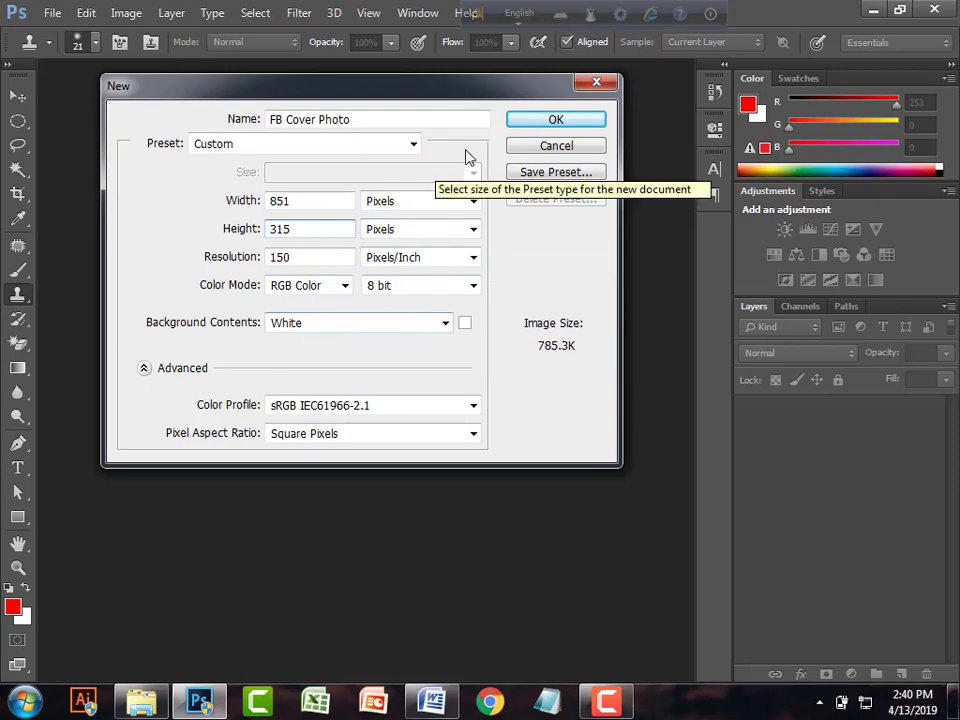
left_click(522, 122)
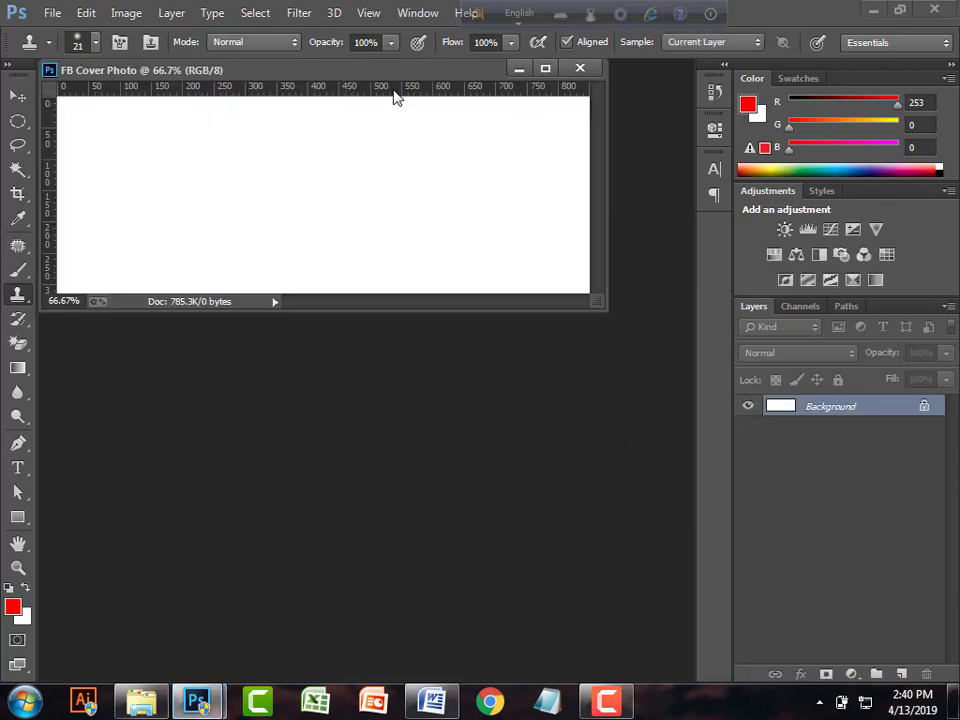
left_click(377, 71)
left_click_drag(378, 70, 424, 71)
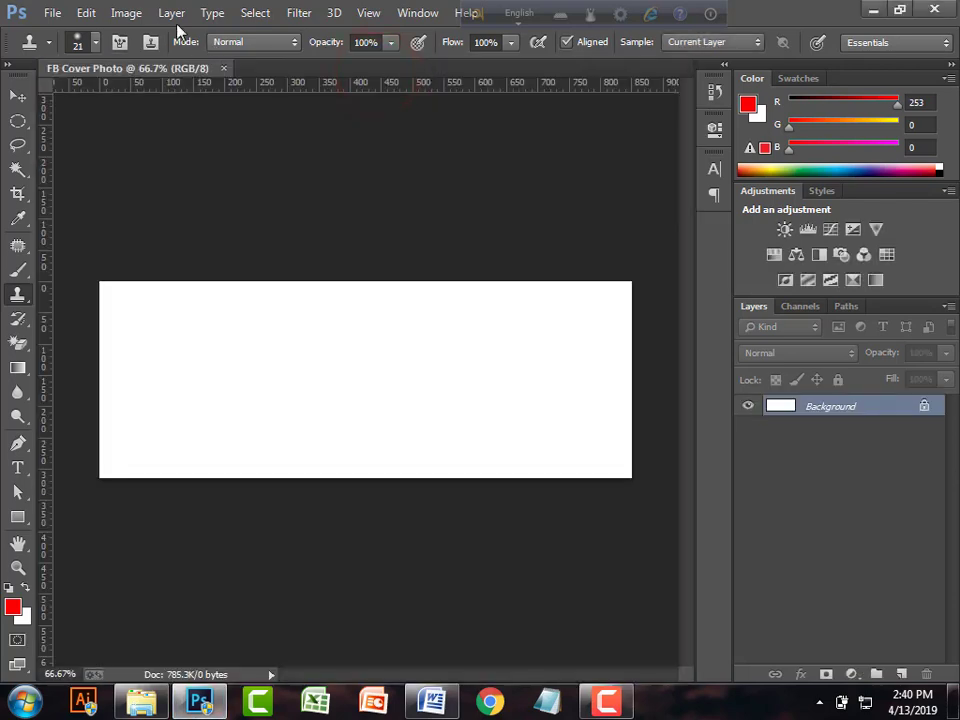
- Review the document's width, height and resolution in the image size settings without changing them
left_click(126, 13)
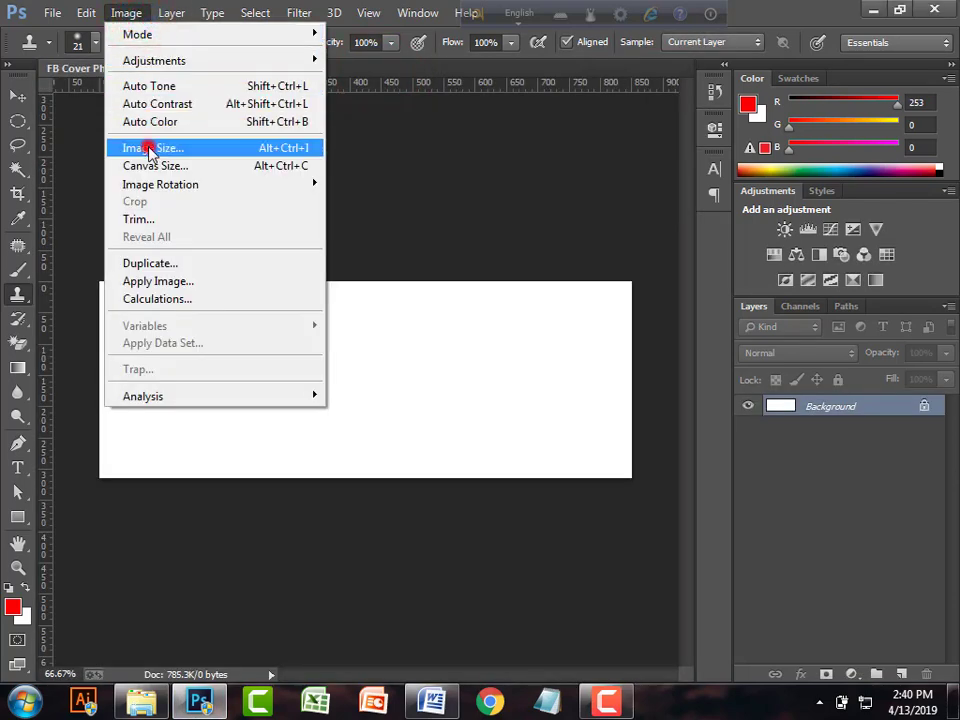
left_click(120, 146)
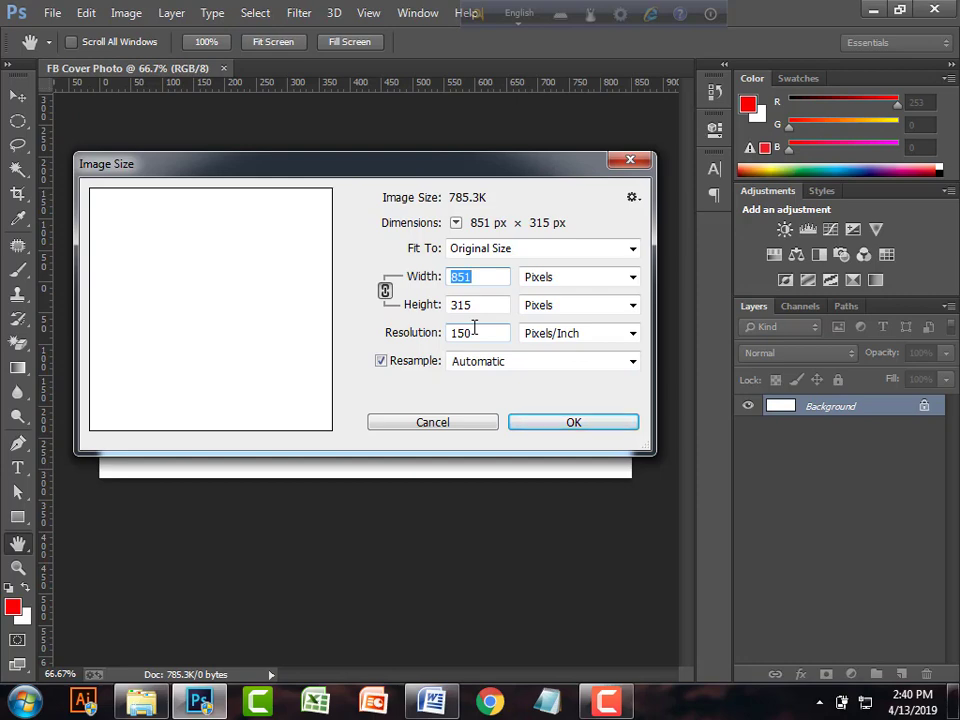
left_click(491, 277)
left_click(542, 414)
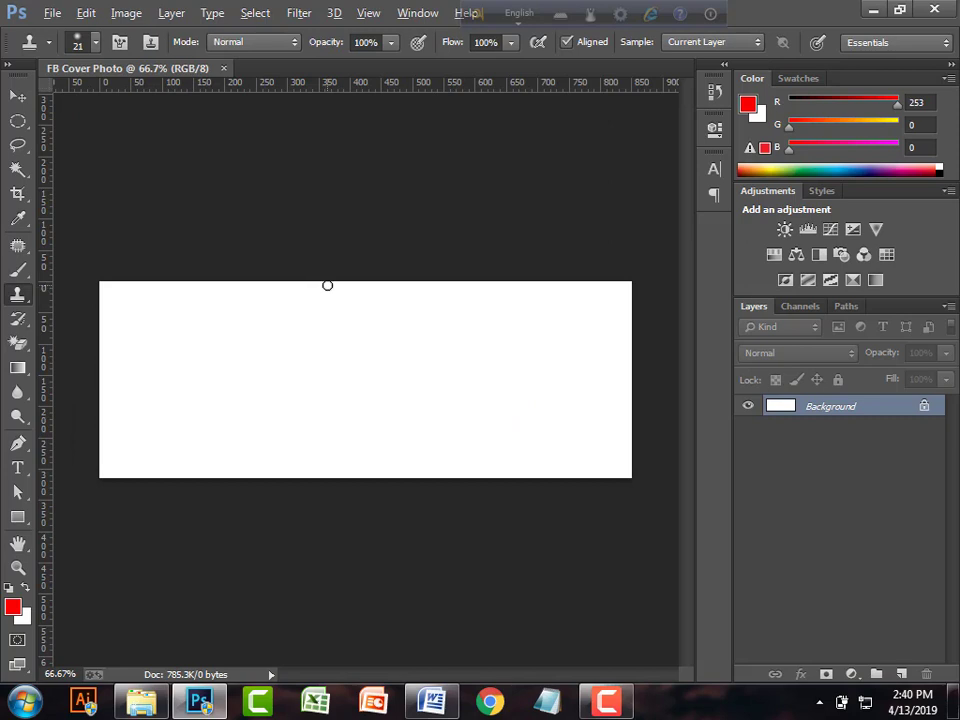
scroll(327, 285, "down", 1)
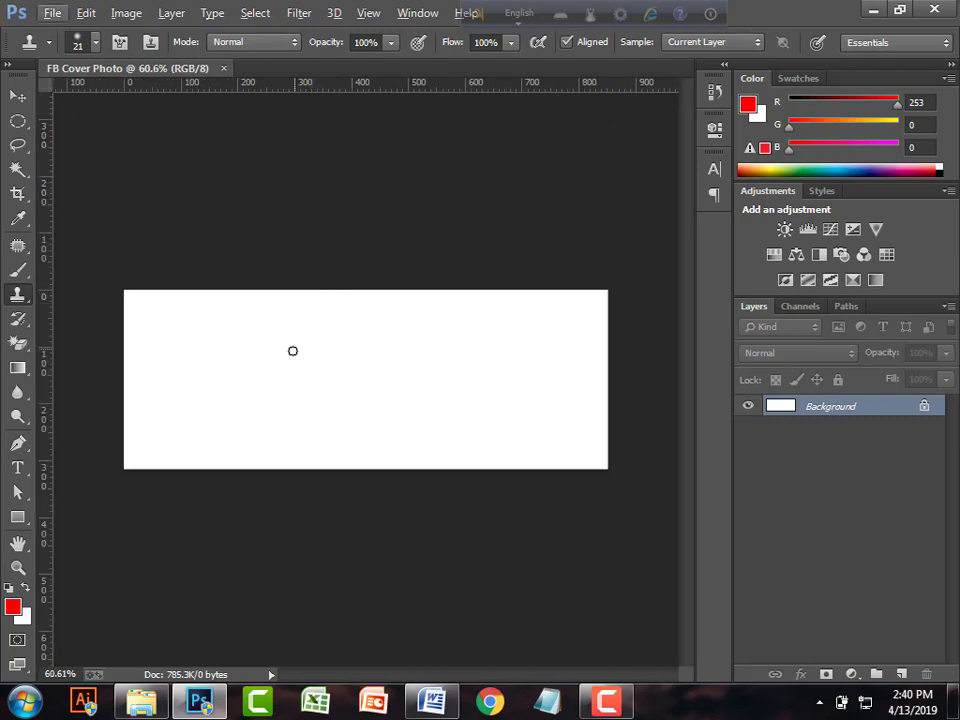
scroll(272, 348, "up", 3)
scroll(283, 338, "down", 1)
scroll(283, 338, "down", 2)
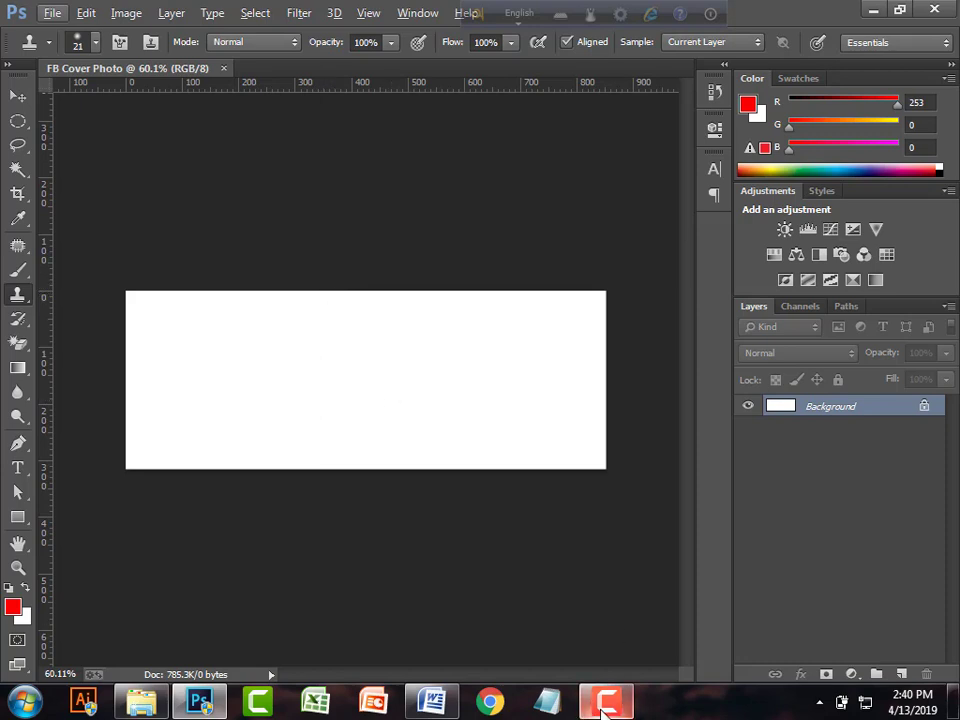
mouse_move(605, 706)
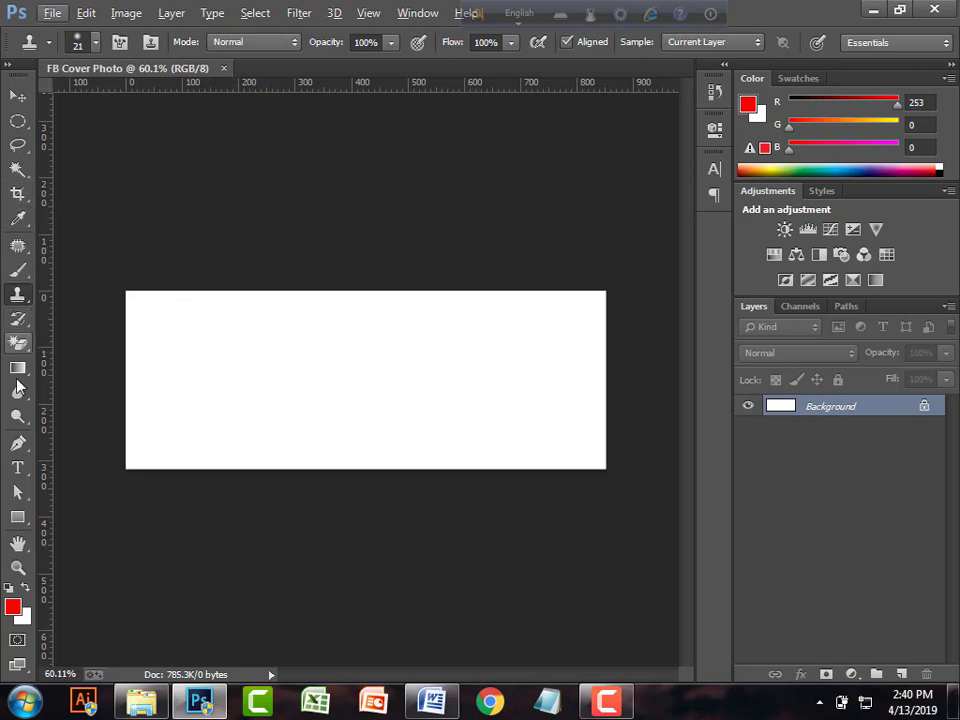
- Draw a red rectangle of about 460 × 312 px and move it onto the left part of the canvas
left_click(17, 519)
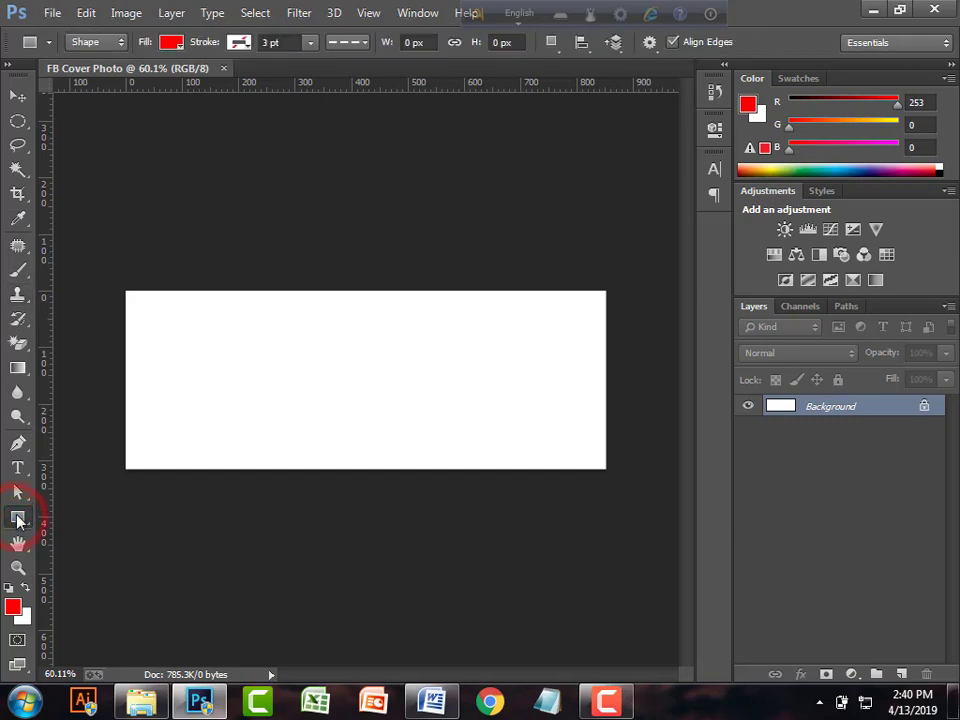
left_click_drag(126, 291, 254, 378)
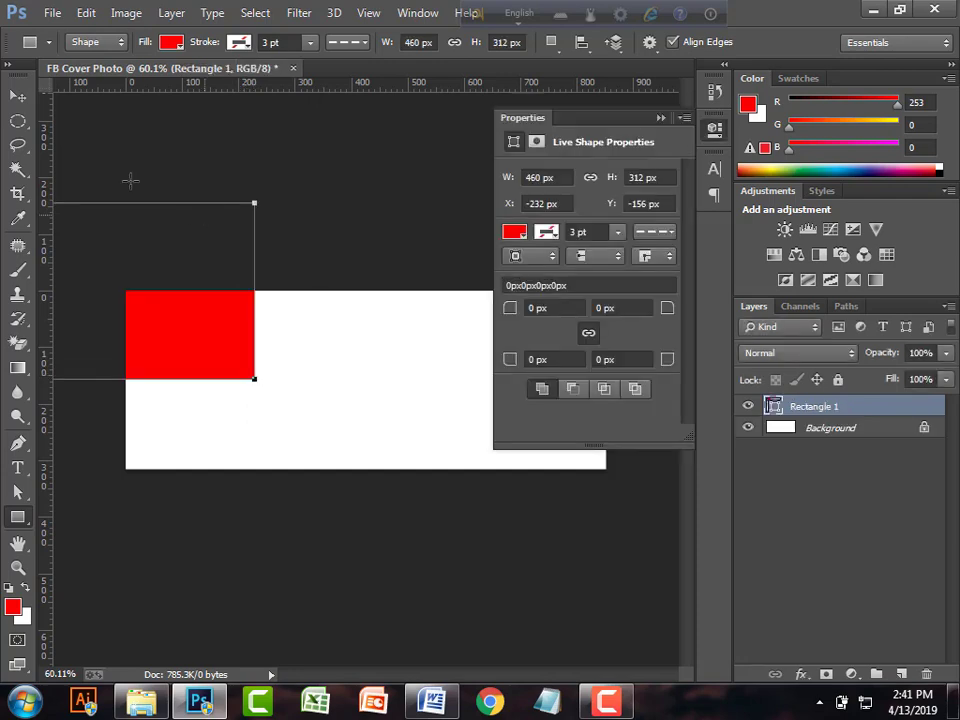
left_click(20, 96)
left_click_drag(171, 357, 333, 431)
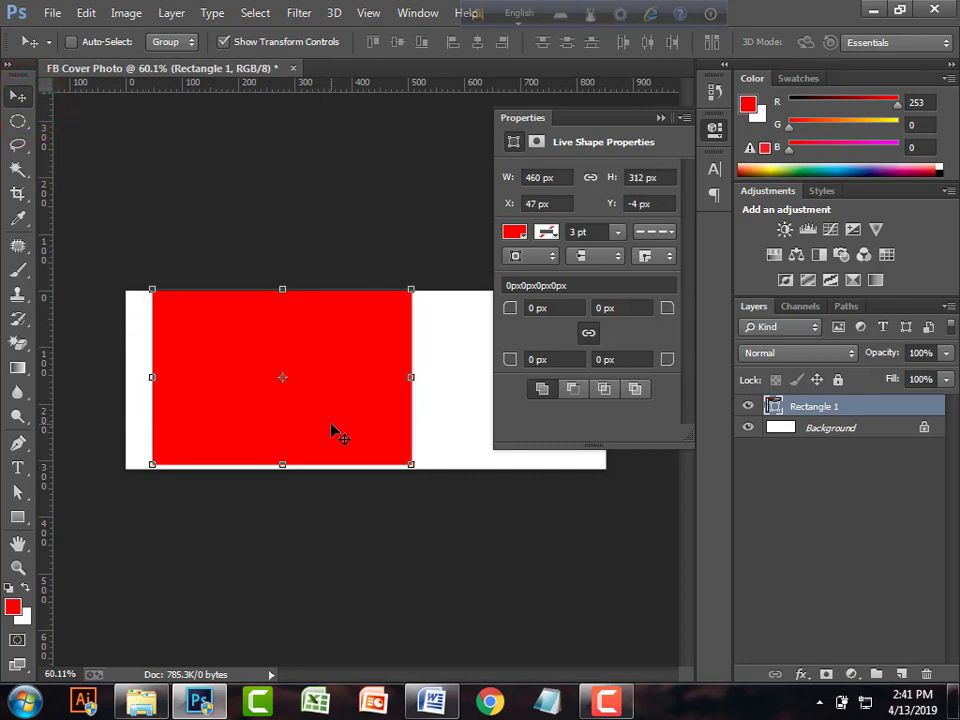
- Stretch the red rectangle to about 505 × 324 px so it reaches the canvas's left edge and spans its full height
key("ctrl+t")
left_click_drag(150, 376, 127, 376)
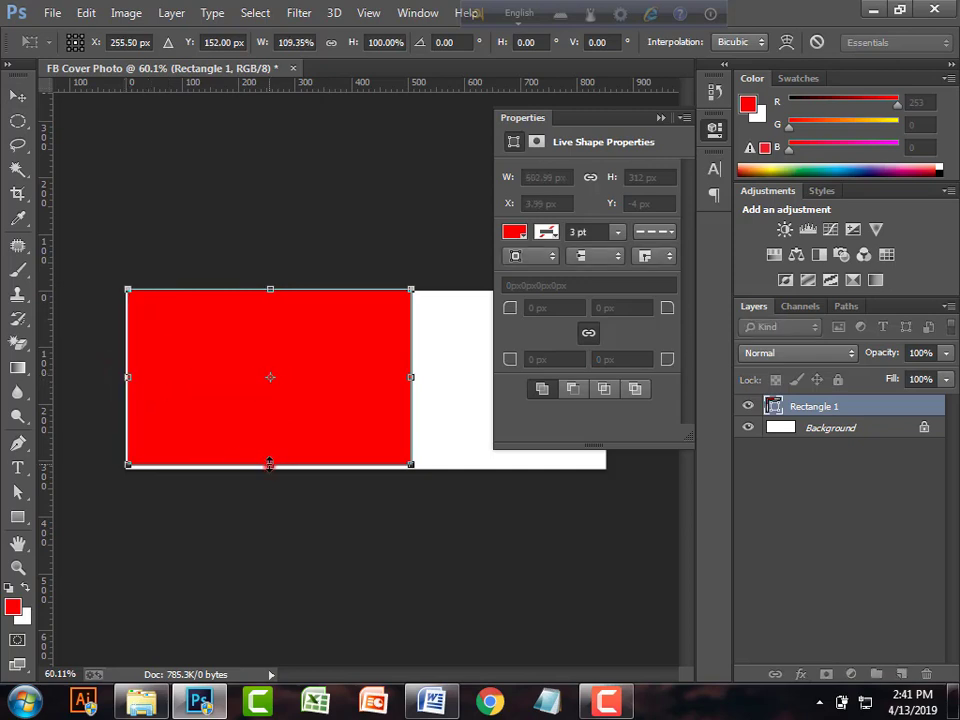
mouse_move(269, 463)
left_mouse_down()
mouse_move(269, 473)
mouse_move(269, 465)
left_mouse_up()
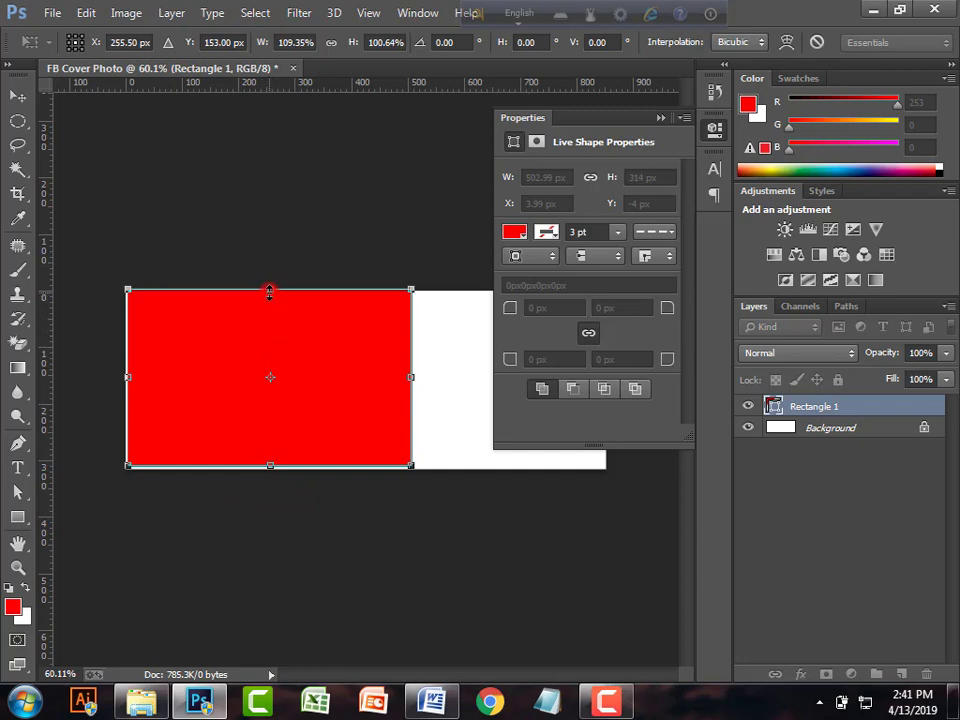
left_click_drag(269, 292, 269, 292)
mouse_move(129, 378)
left_mouse_down()
mouse_move(111, 379)
mouse_move(126, 377)
left_mouse_up()
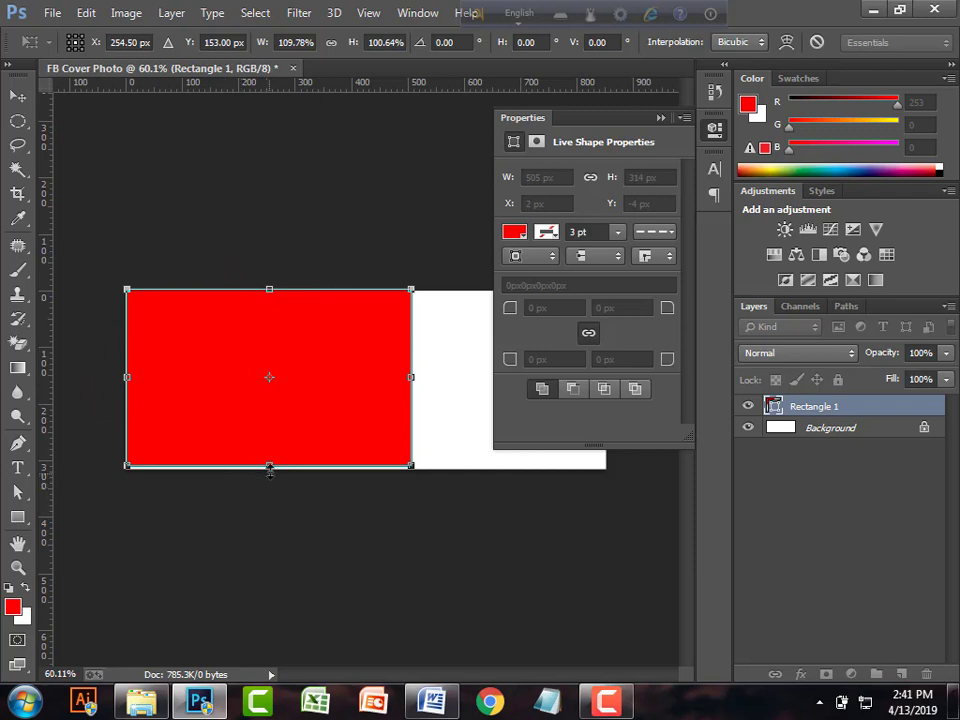
left_click_drag(269, 470, 267, 474)
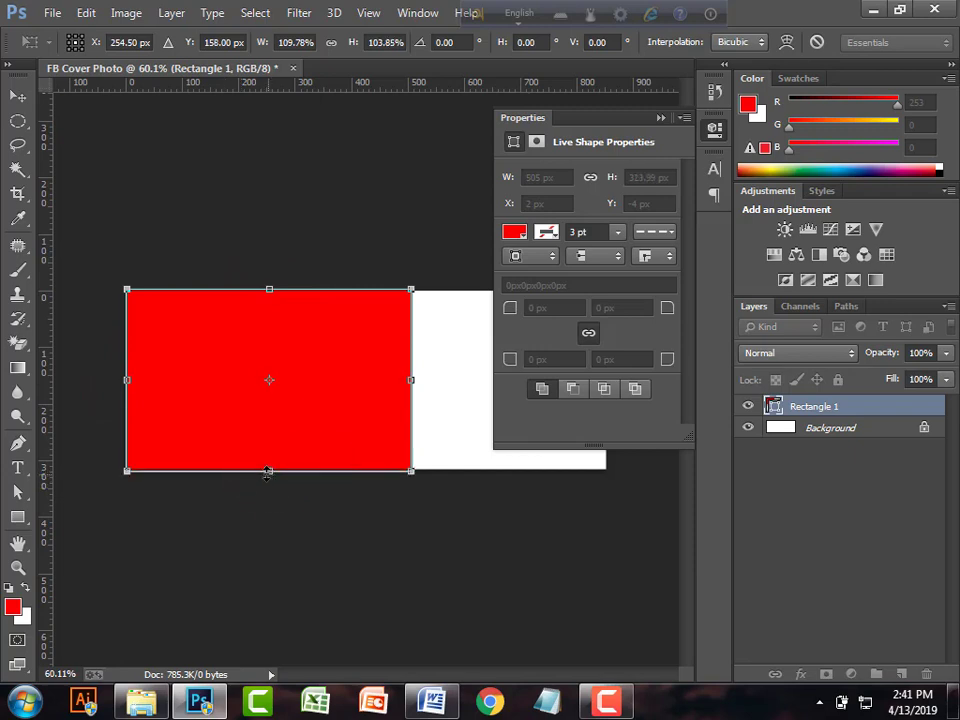
- Distort the red rectangle by pulling its upper-right corner inward to give it a slanted right edge, and apply the transform
right_click(311, 370)
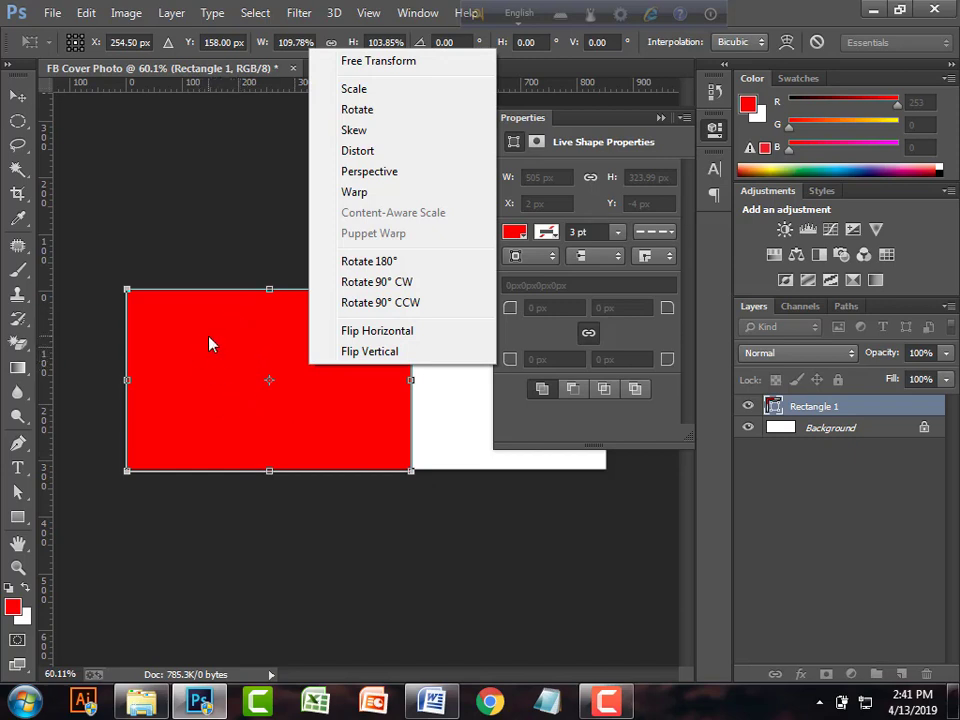
left_click(345, 152)
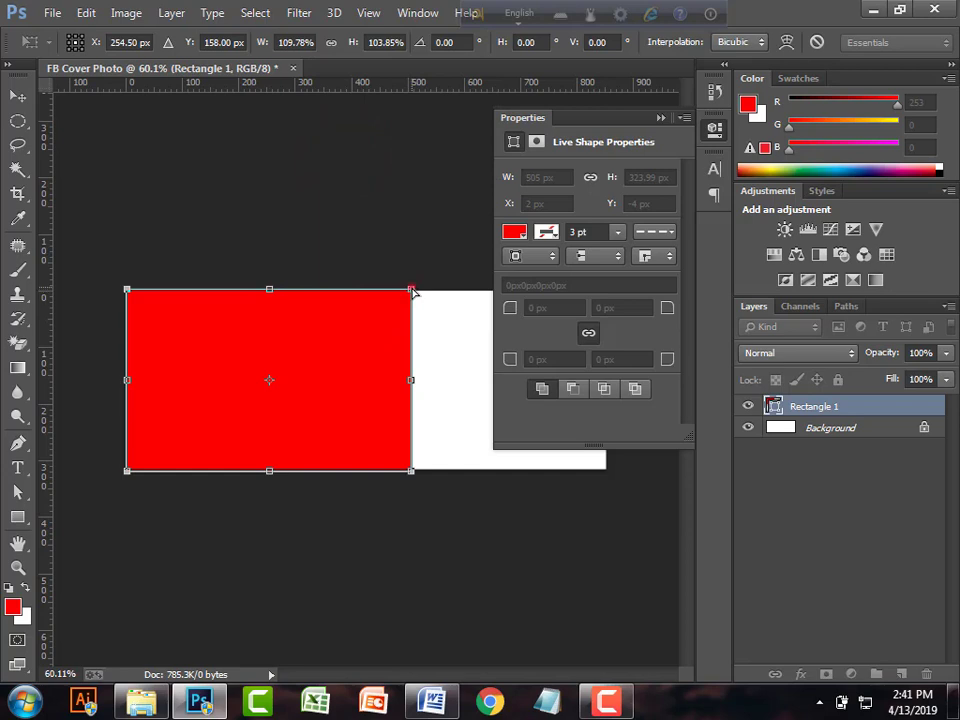
left_click_drag(413, 291, 330, 293)
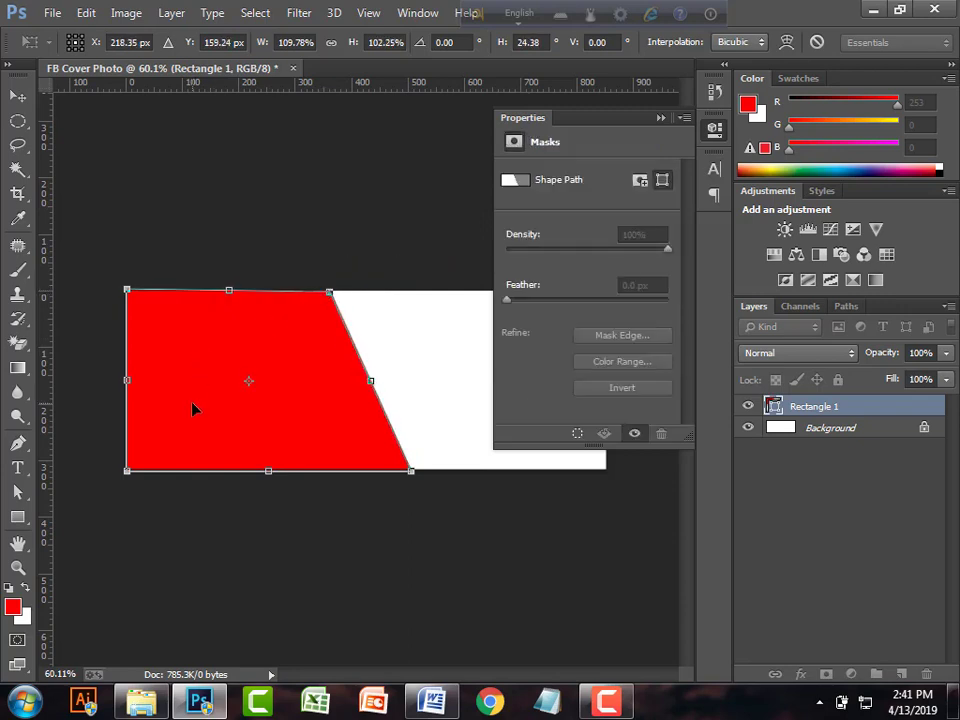
left_click(659, 118)
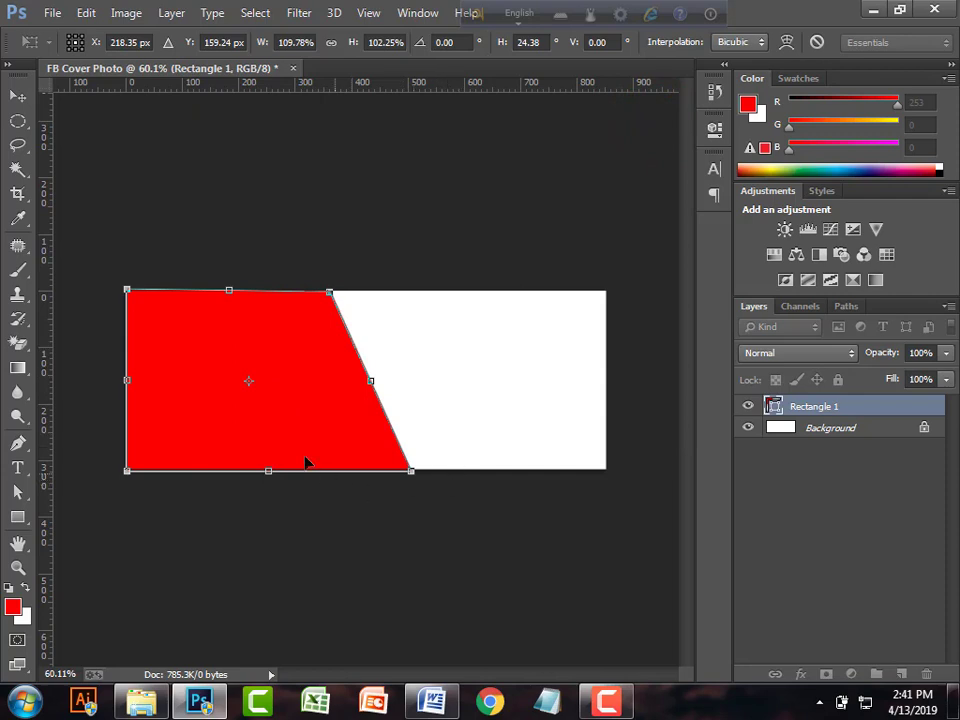
left_click(820, 407)
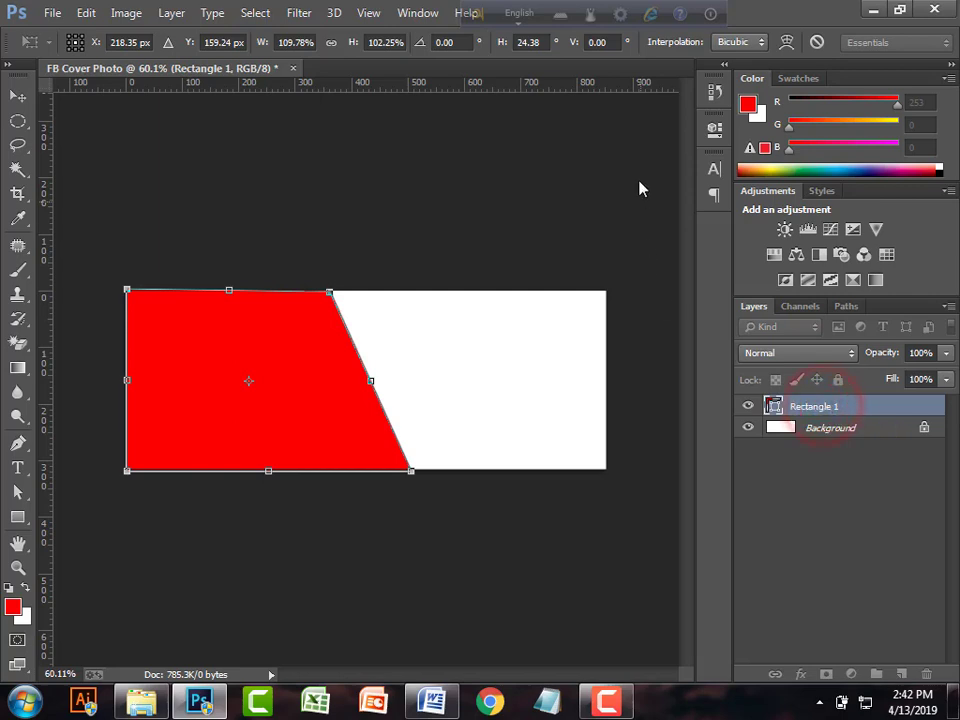
key("Return")
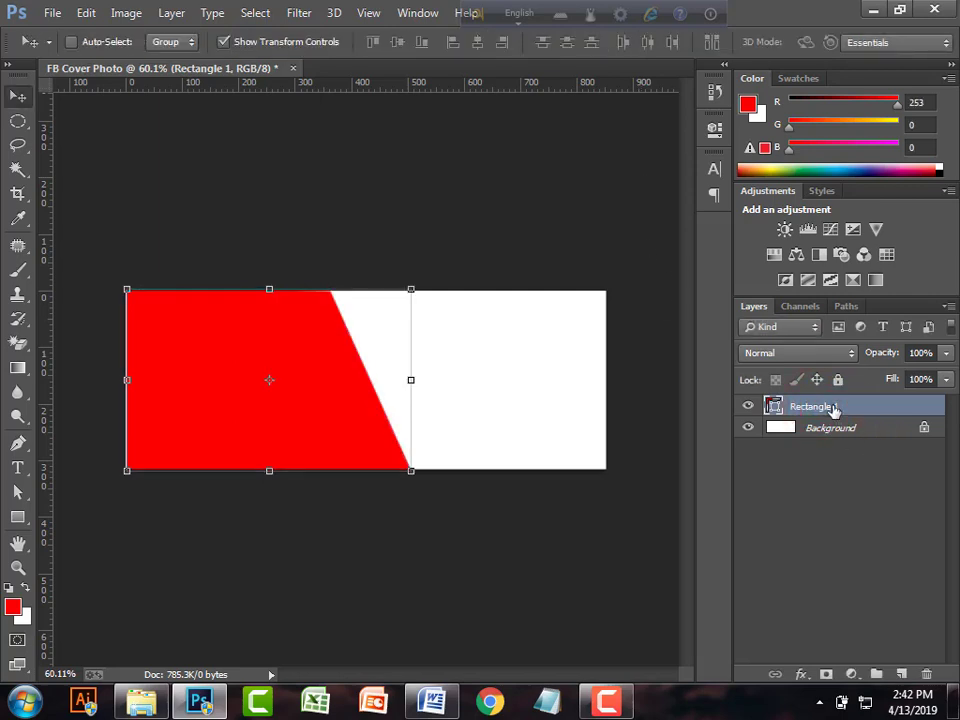
- Duplicate the slanted shape layer and turn the original underneath into a dark olive strip shifted slightly right of the copy
left_click_drag(828, 410, 902, 673)
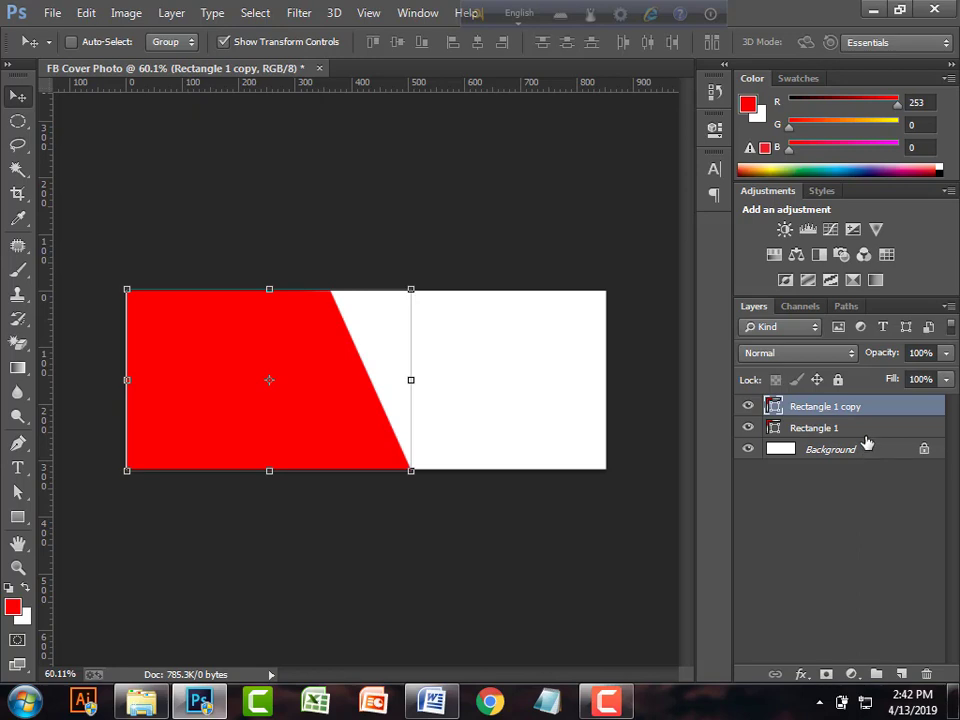
left_click(821, 428)
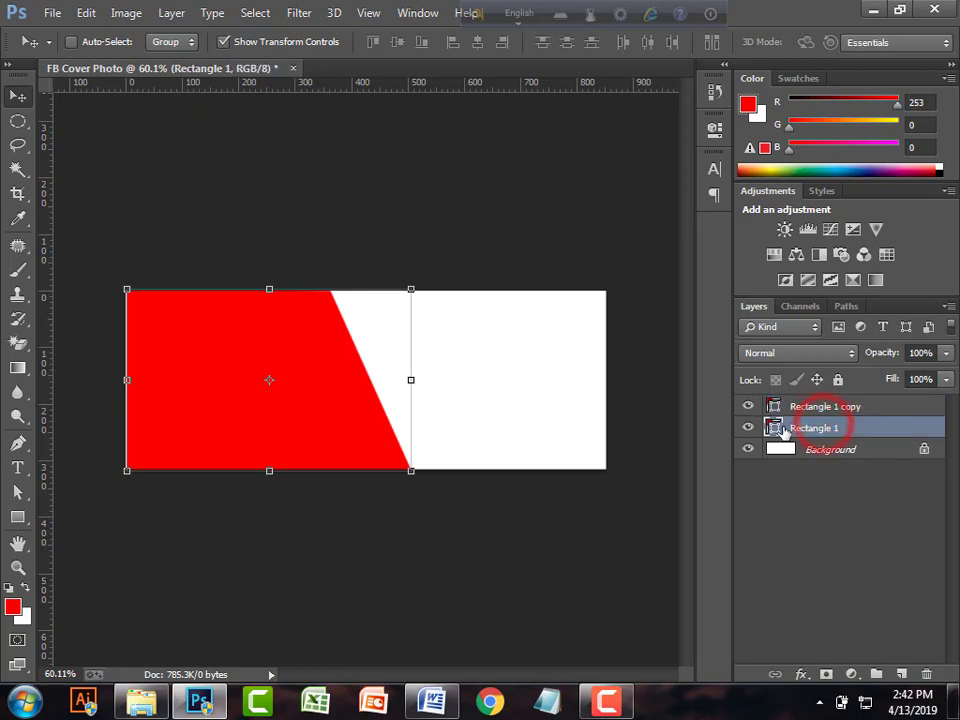
double_click(777, 428)
left_click_drag(733, 429, 735, 405)
left_click_drag(787, 460, 795, 519)
left_click_drag(761, 450, 776, 422)
left_click(921, 305)
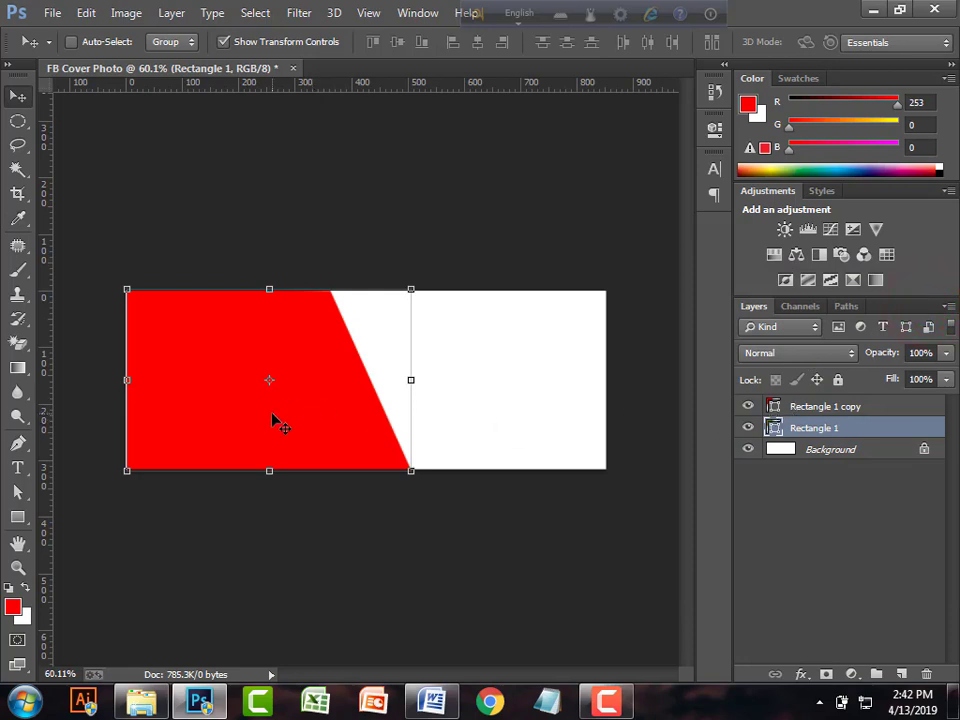
left_click_drag(275, 420, 284, 417)
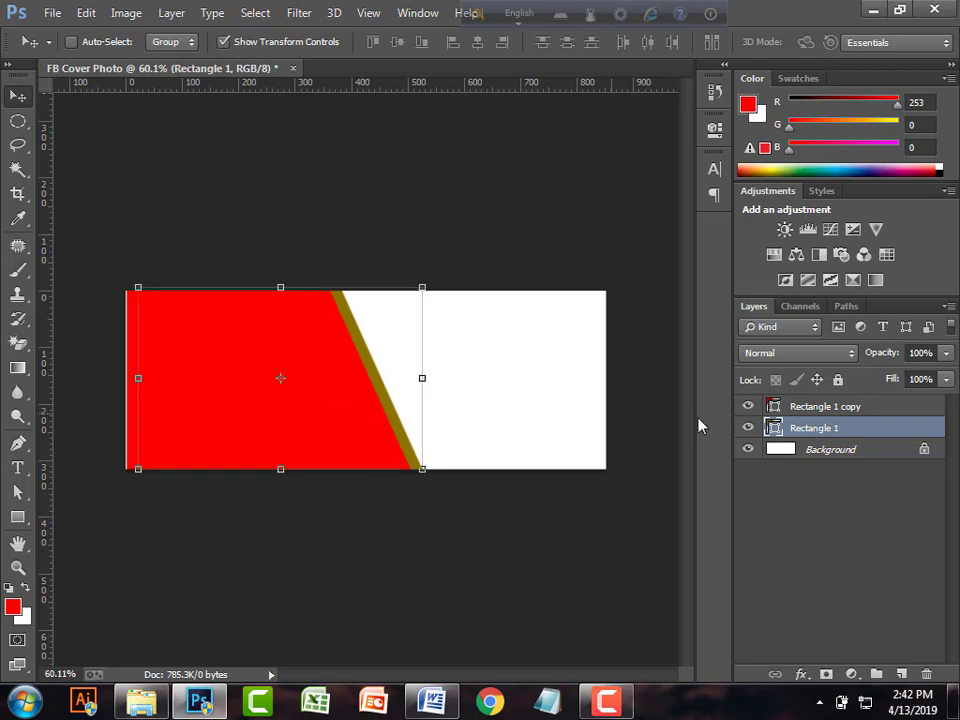
- Change the fill of the slanted shape on the Rectangle 1 copy layer to orange #ef9a05
double_click(775, 407)
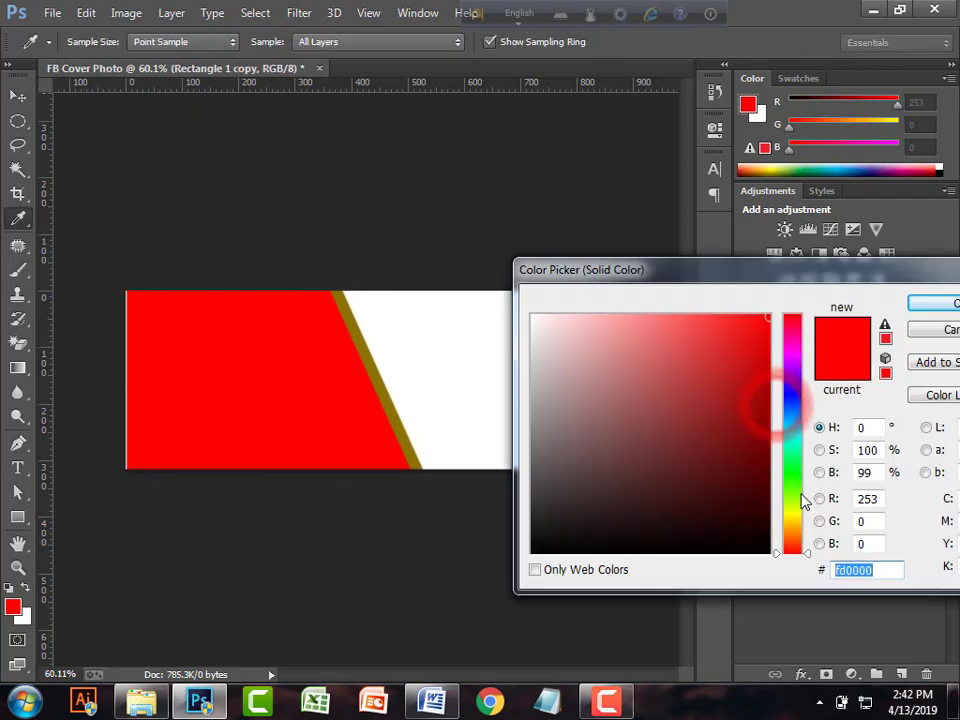
left_click(792, 522)
left_click_drag(735, 379, 765, 330)
left_click(790, 528)
left_click(791, 529)
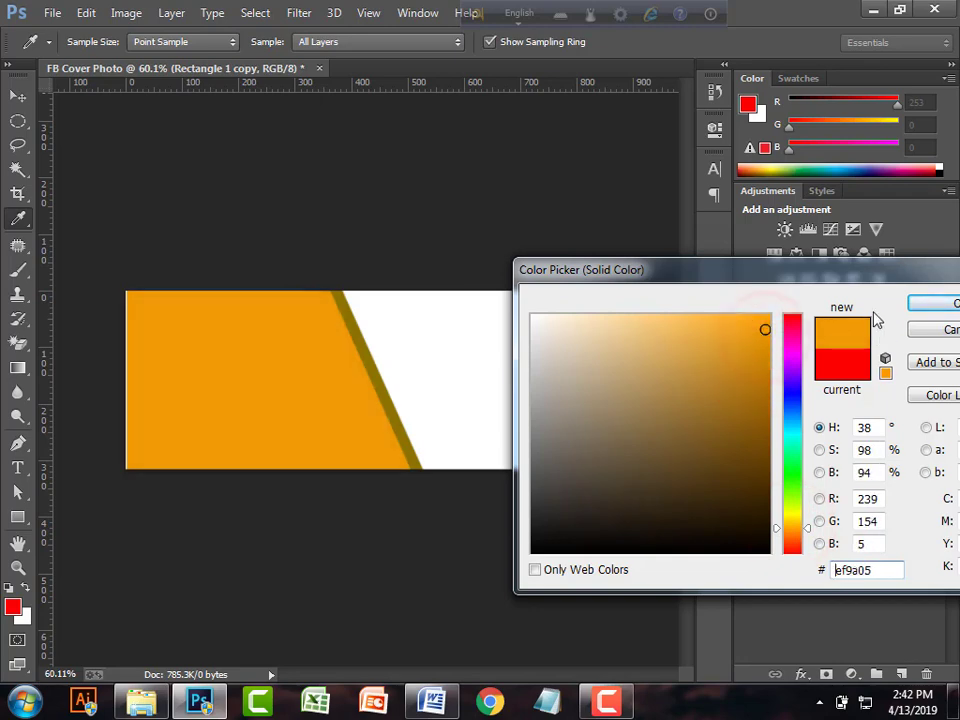
left_click(923, 304)
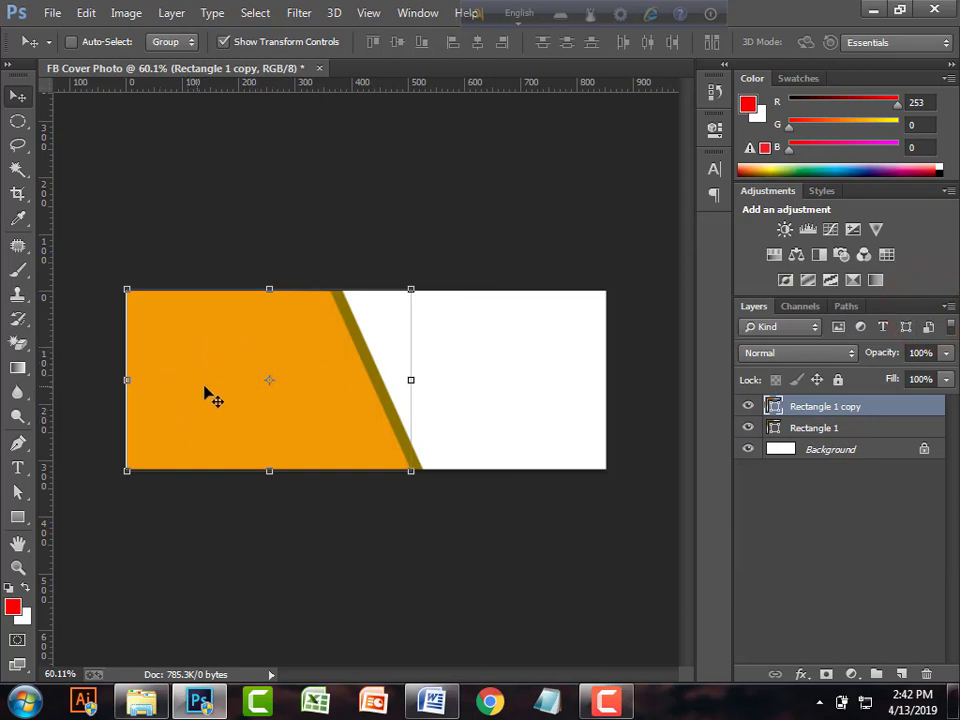
- Duplicate the orange slanted shape shifted slightly left and up, and fill the duplicate with dark orange #d26207
left_click_drag(810, 407, 901, 670)
left_click_drag(310, 431, 289, 424)
double_click(773, 410)
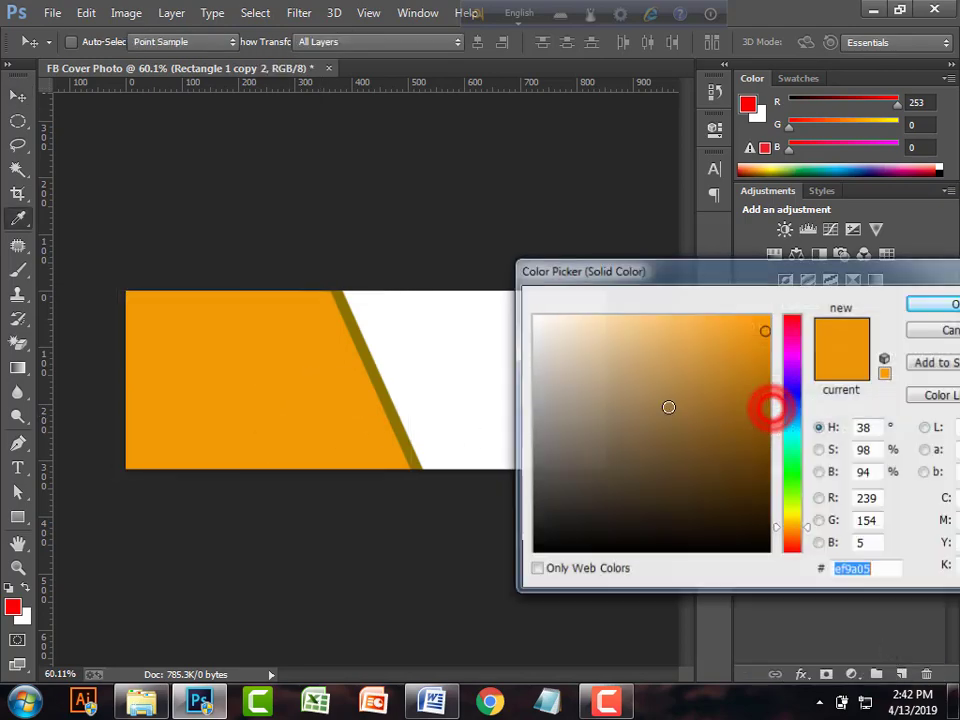
left_click_drag(638, 401, 656, 349)
left_click_drag(731, 478, 778, 418)
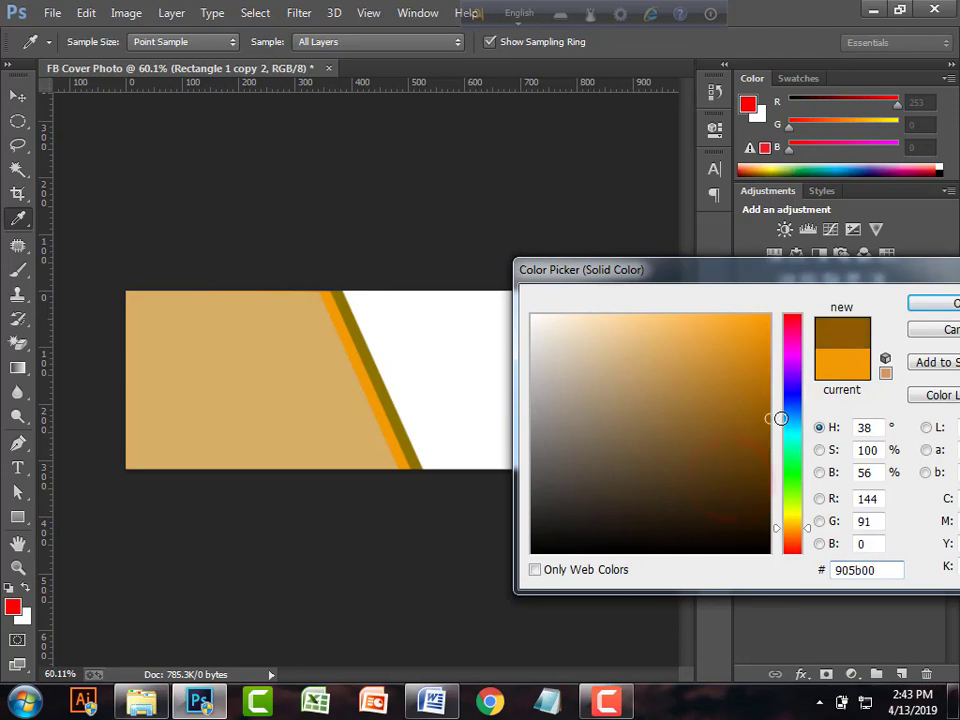
mouse_move(790, 512)
left_mouse_down()
mouse_move(793, 484)
mouse_move(799, 508)
mouse_move(763, 473)
left_mouse_up()
mouse_move(797, 537)
left_mouse_down()
mouse_move(790, 552)
mouse_move(785, 445)
mouse_move(754, 424)
mouse_move(761, 349)
left_mouse_up()
left_click(789, 538)
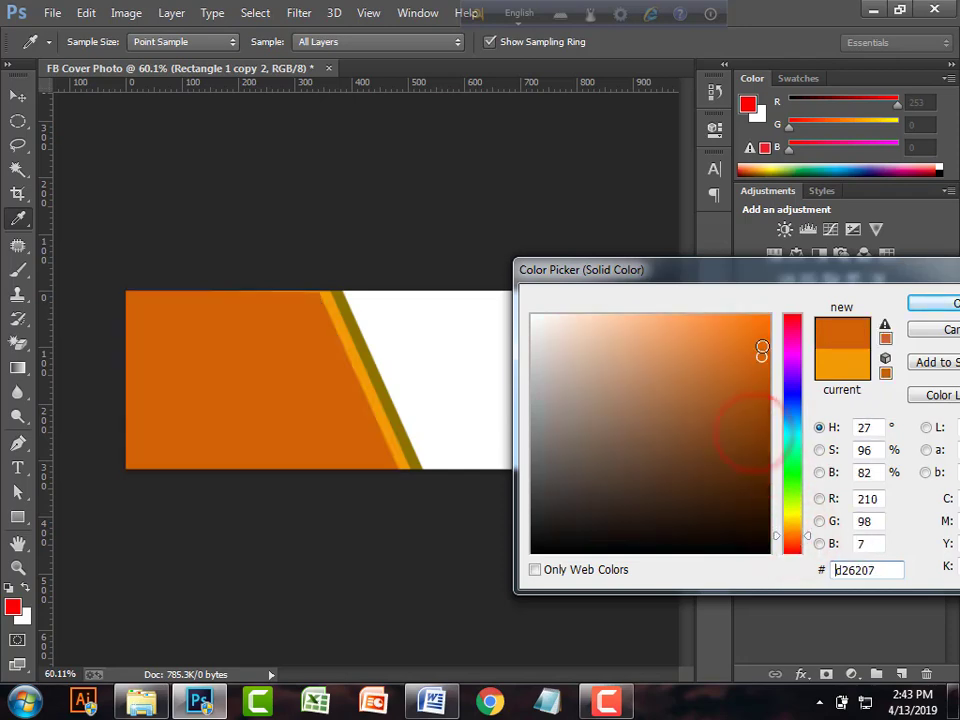
left_click(934, 304)
key("v")
left_click_drag(326, 418, 323, 413)
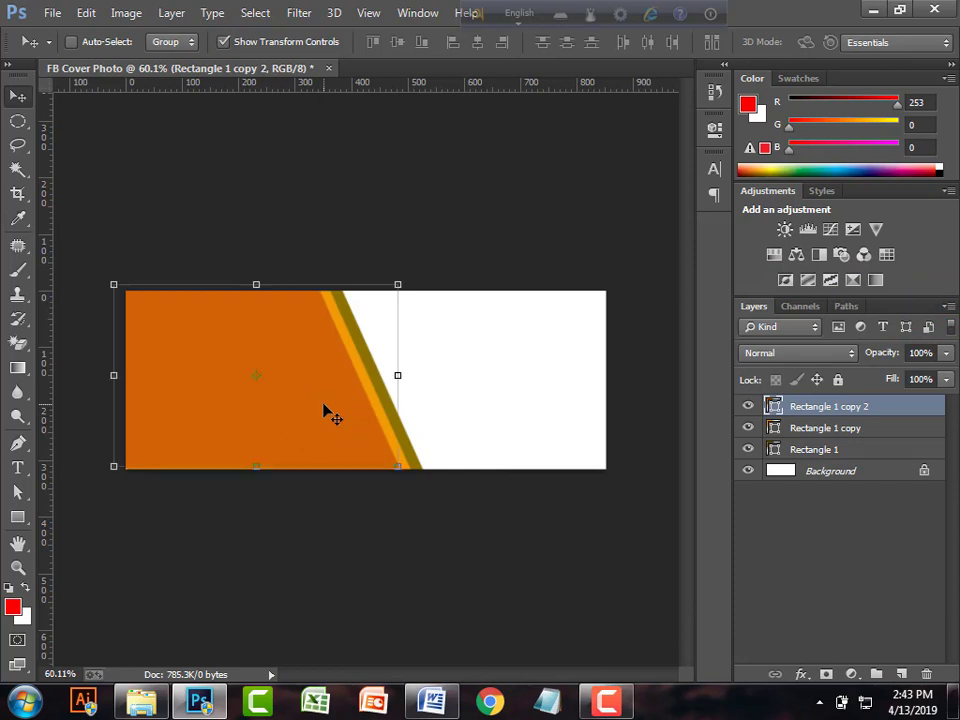
- Change the fill of the Rectangle 1 strip from olive to reddish brown #a13900
left_click(796, 449)
double_click(775, 449)
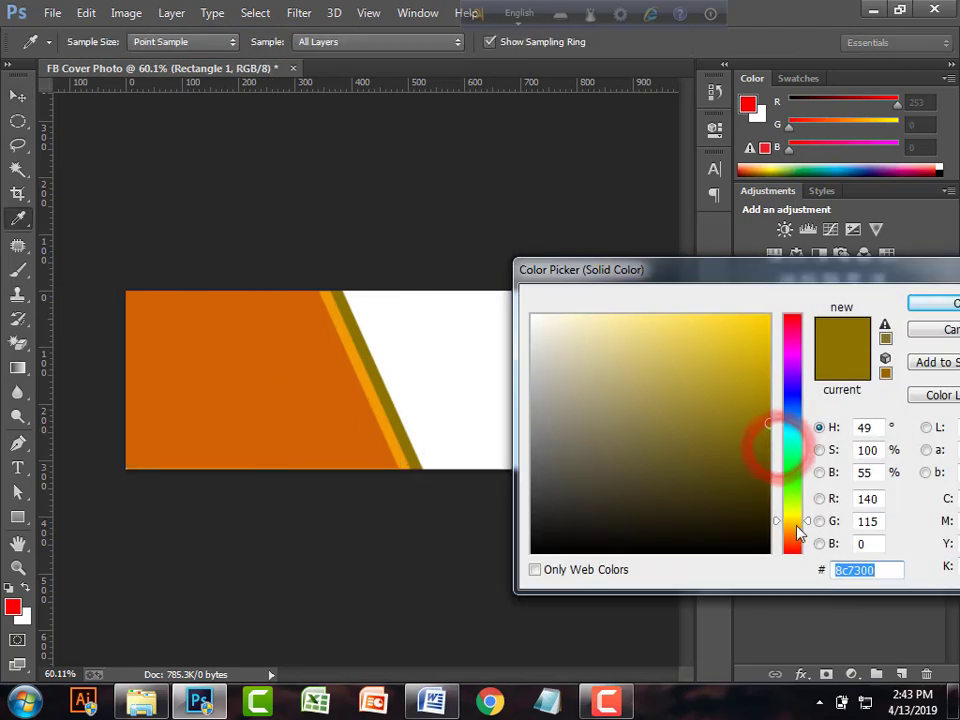
left_click_drag(798, 535, 797, 543)
mouse_move(754, 405)
left_mouse_down()
mouse_move(754, 354)
mouse_move(768, 347)
left_mouse_up()
left_click_drag(759, 401, 768, 389)
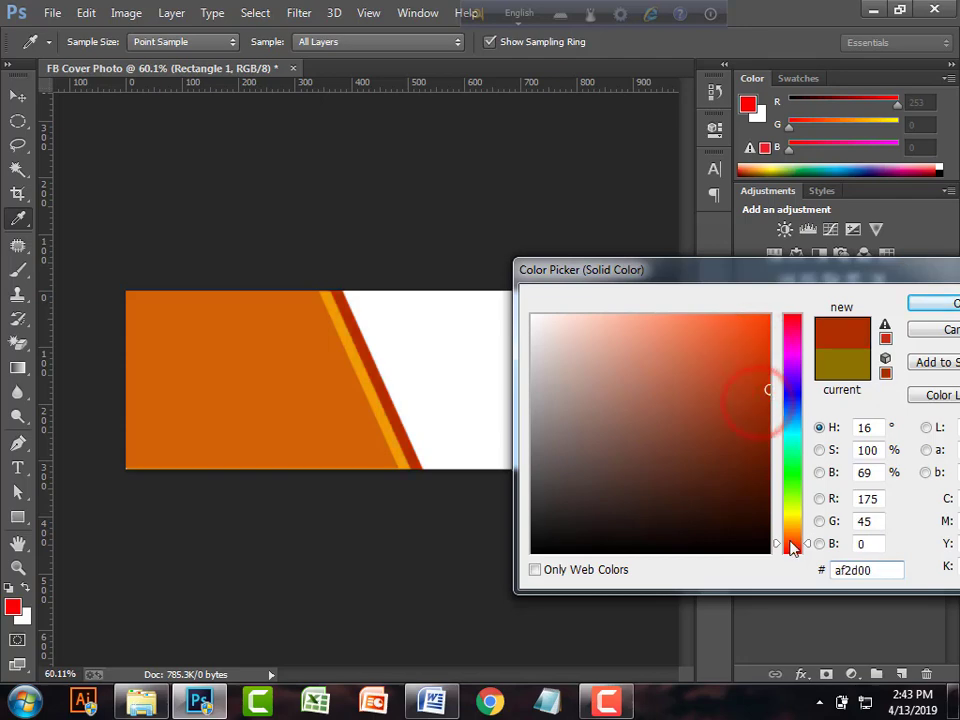
left_click_drag(793, 548, 786, 542)
left_click_drag(755, 438, 767, 403)
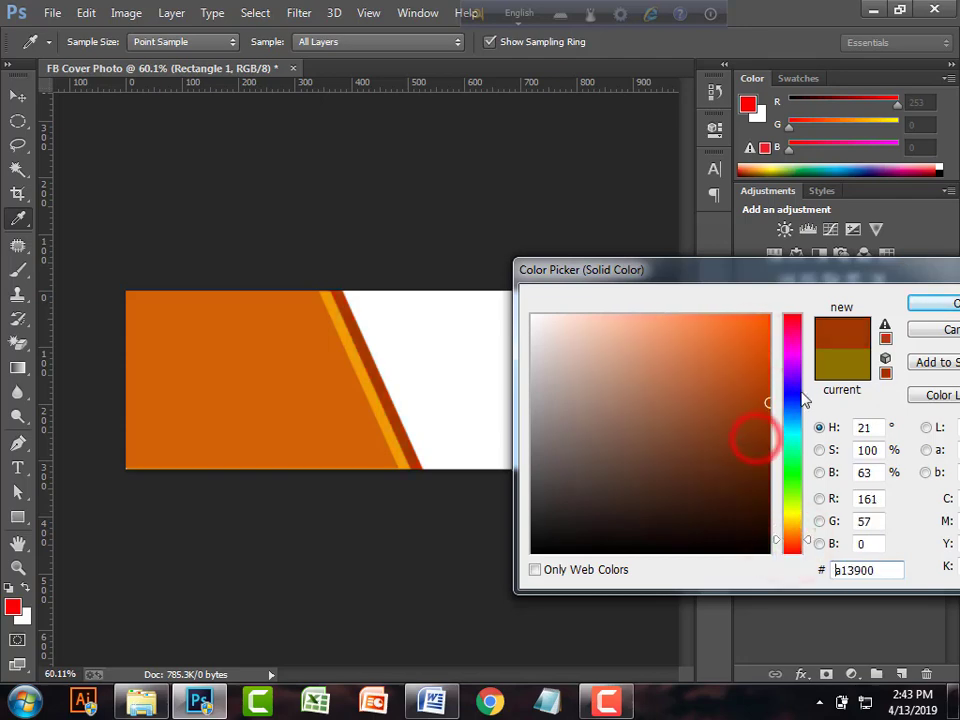
left_click(923, 315)
key("v")
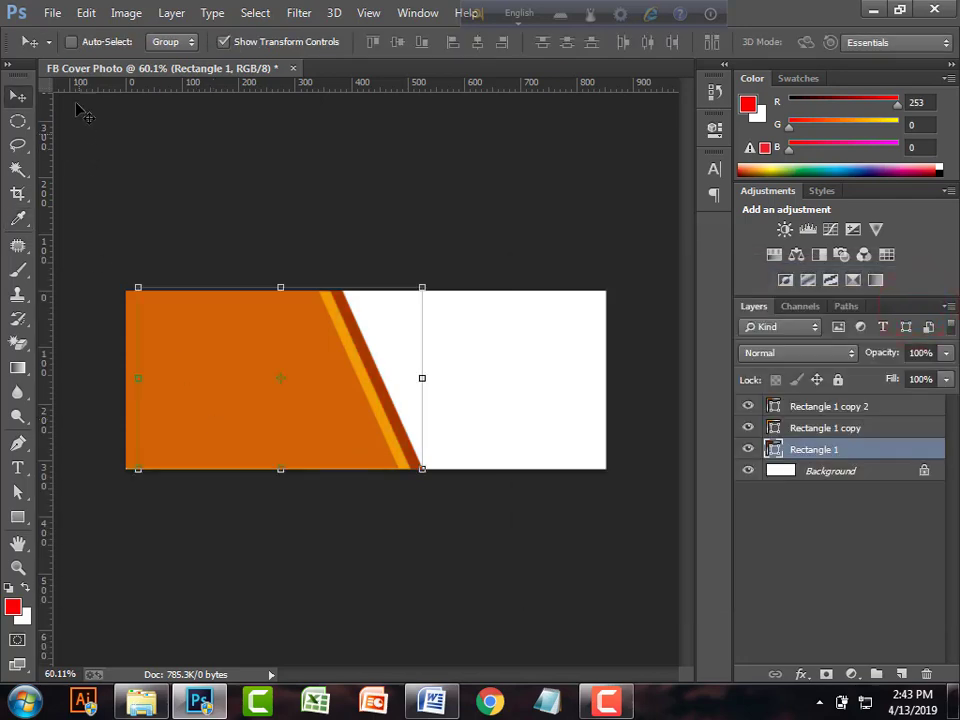
- Open the Subho Nabo Barsho image with the two pots from the Pohela Boishakh folder inside 2nd Internship on drive E
left_click(51, 13)
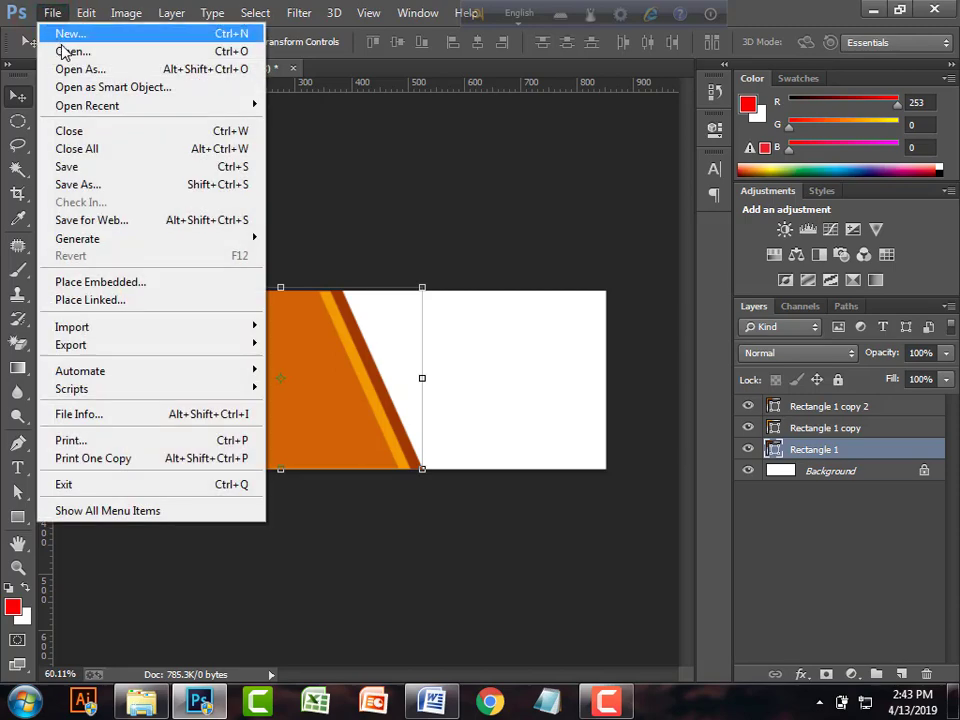
left_click(64, 51)
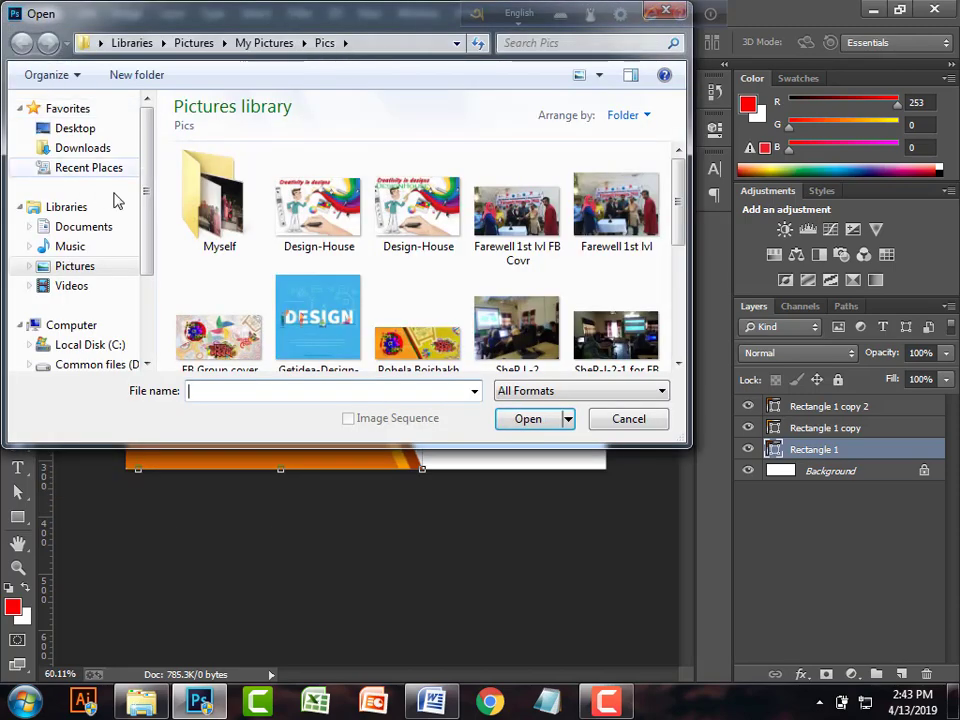
mouse_move(147, 262)
left_mouse_down()
mouse_move(147, 300)
mouse_move(147, 285)
left_mouse_up()
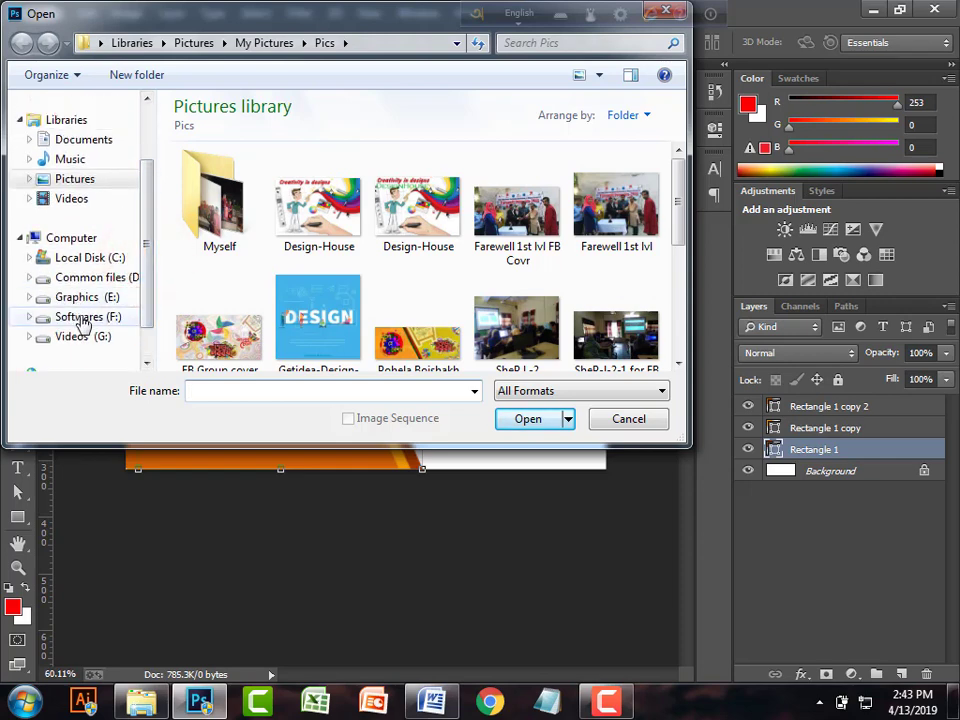
left_click(66, 297)
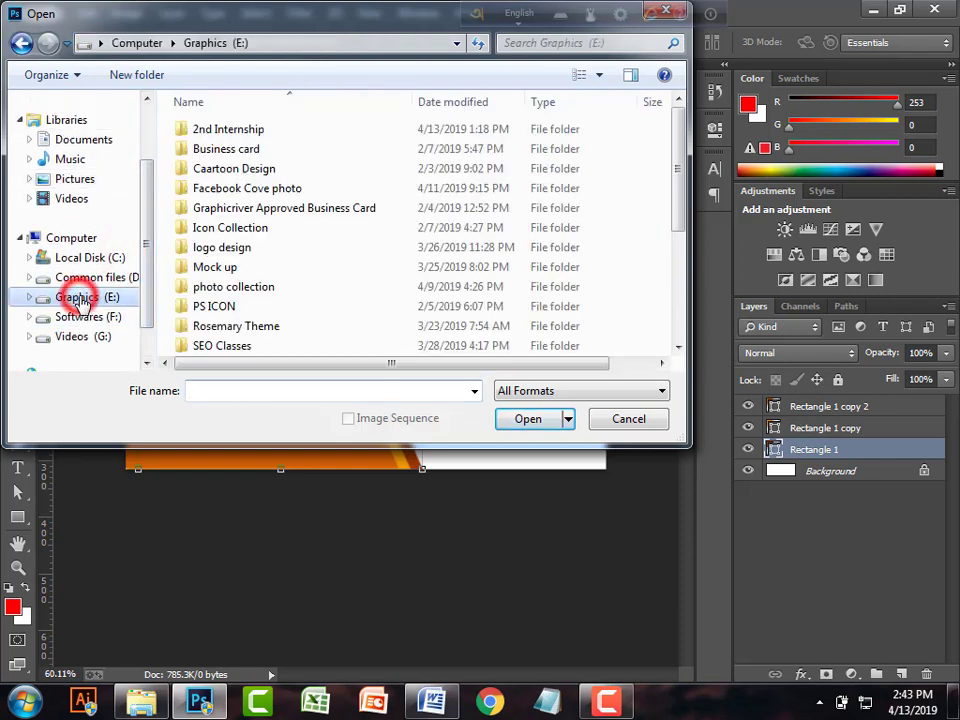
double_click(236, 130)
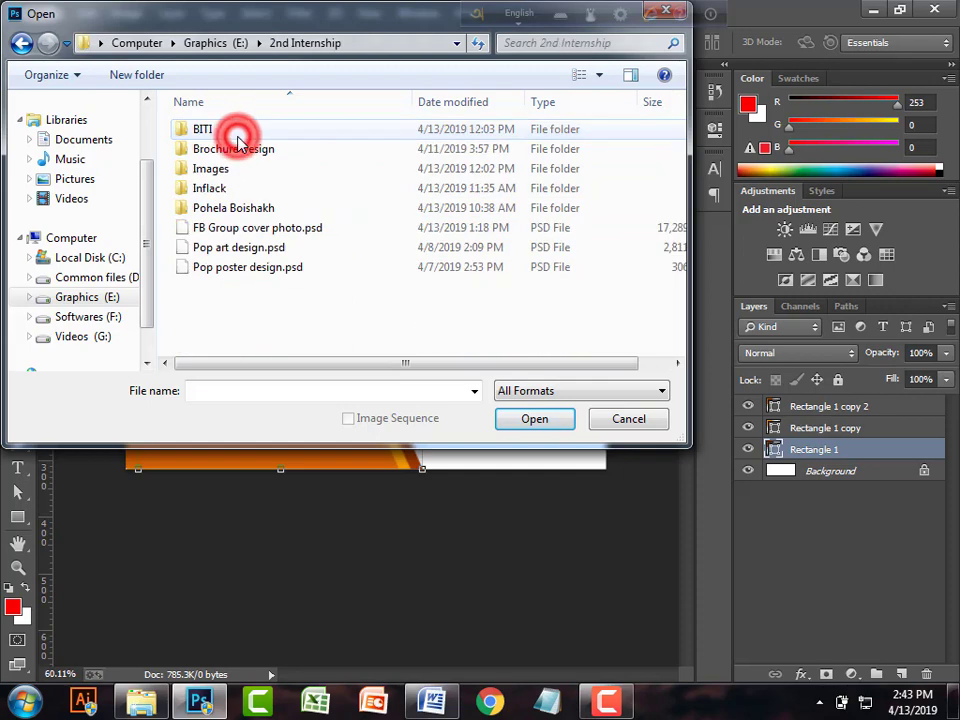
left_click(214, 210)
double_click(214, 210)
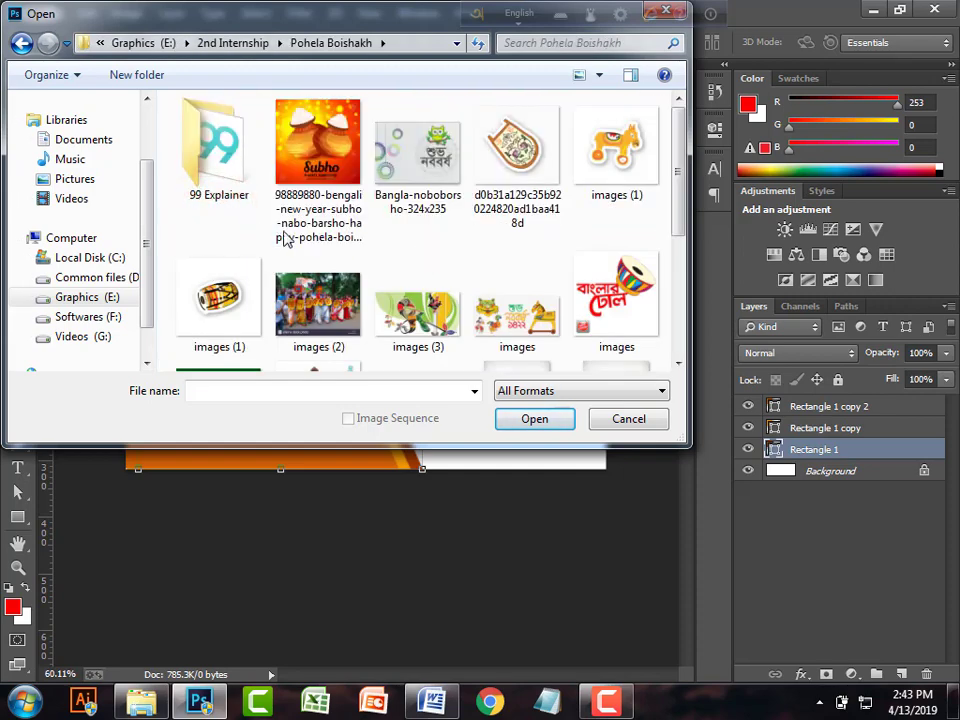
scroll(364, 243, "down", 1)
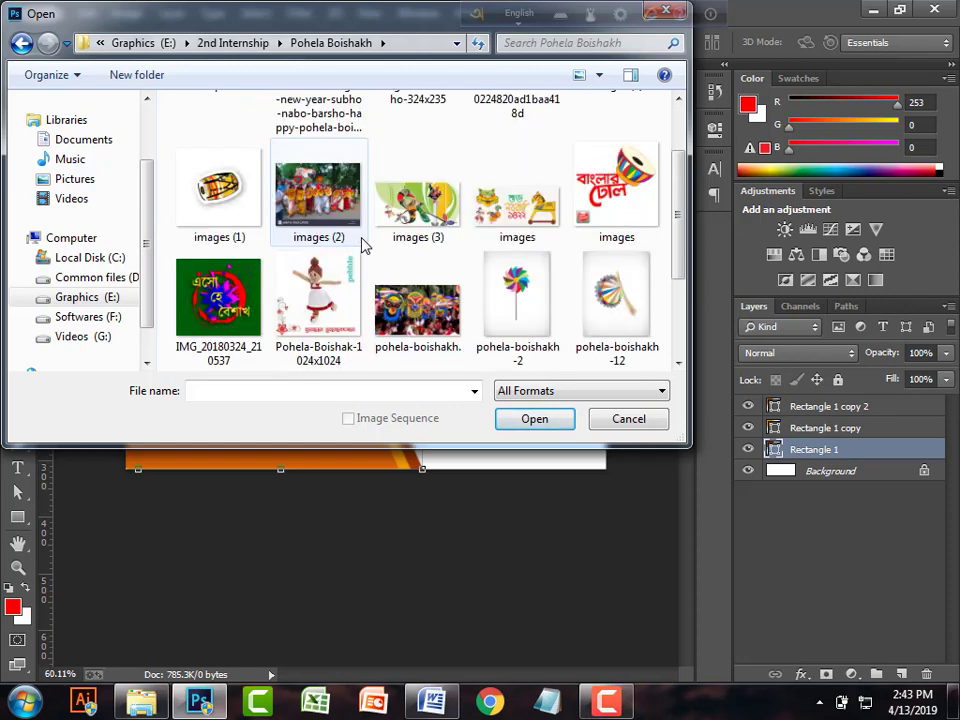
scroll(352, 282, "up", 1)
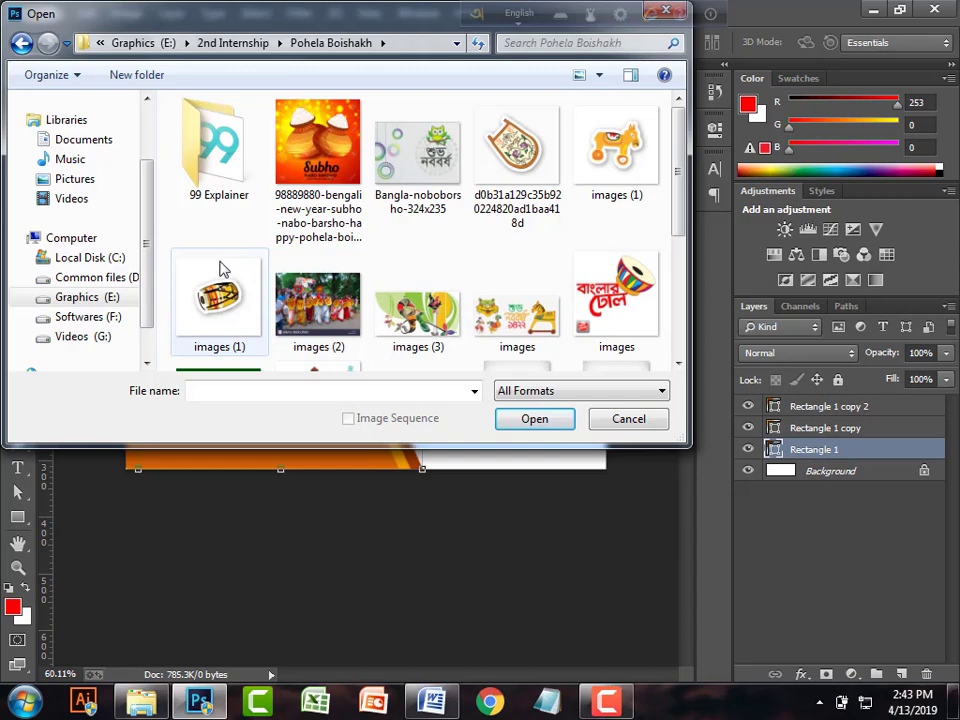
left_click(318, 145)
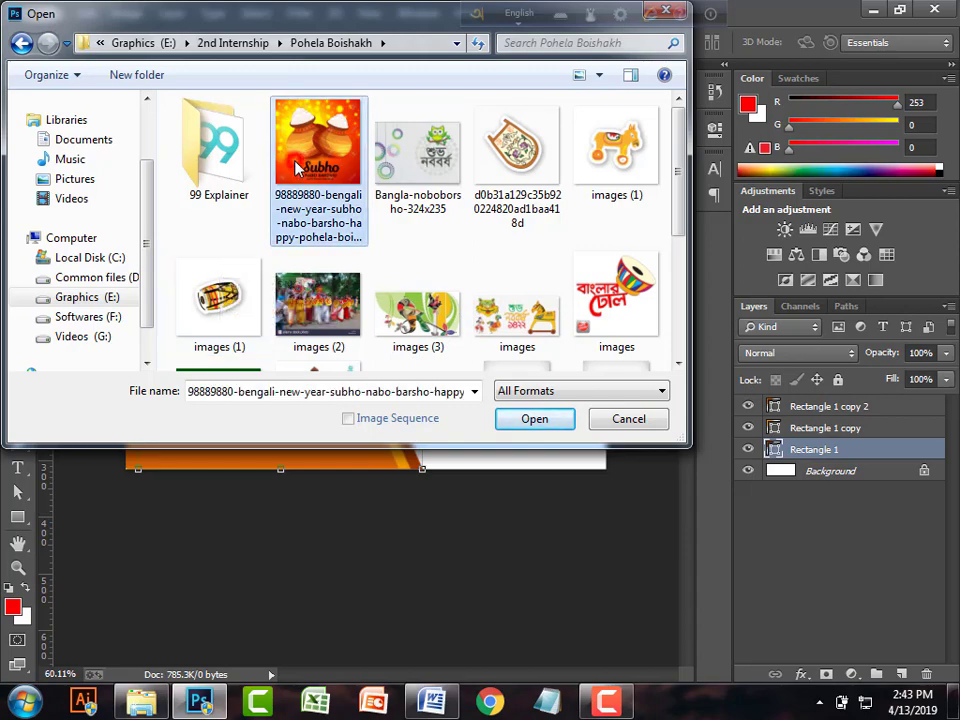
left_click(507, 421)
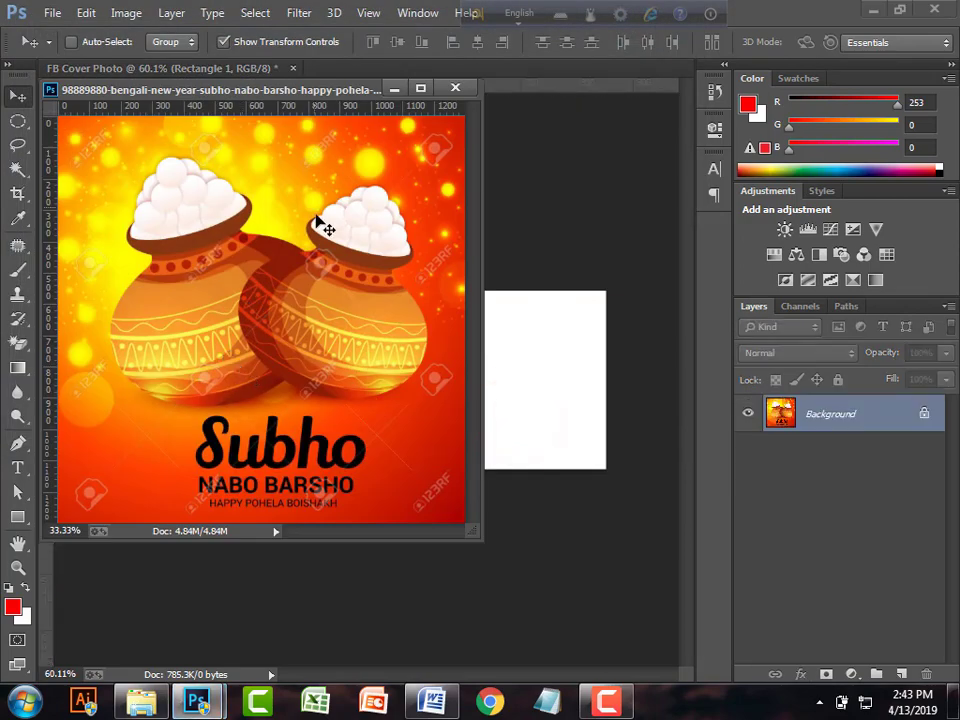
- Duplicate the pot image's Background layer and hide the original, keeping only the copy visible
left_click_drag(479, 533, 547, 604)
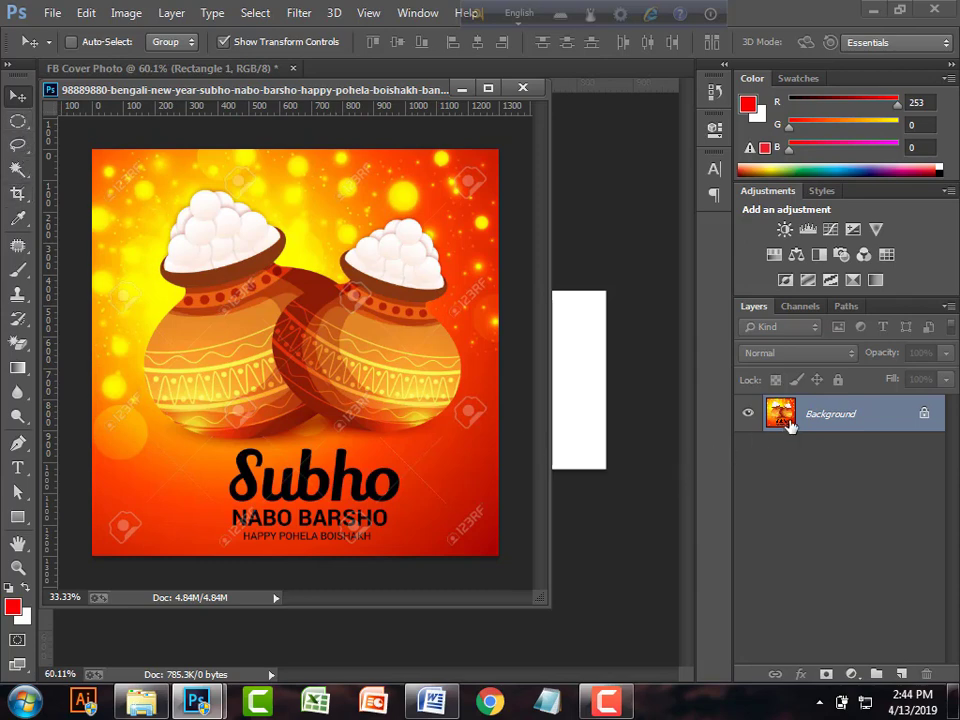
left_click_drag(830, 418, 900, 674)
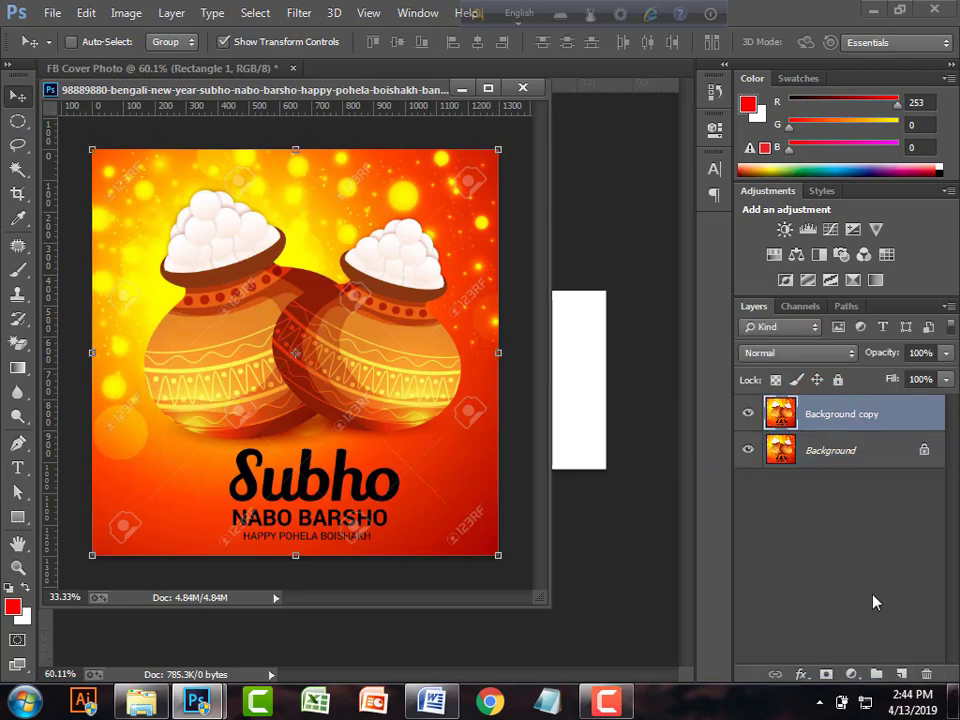
left_click(746, 451)
left_click(748, 416)
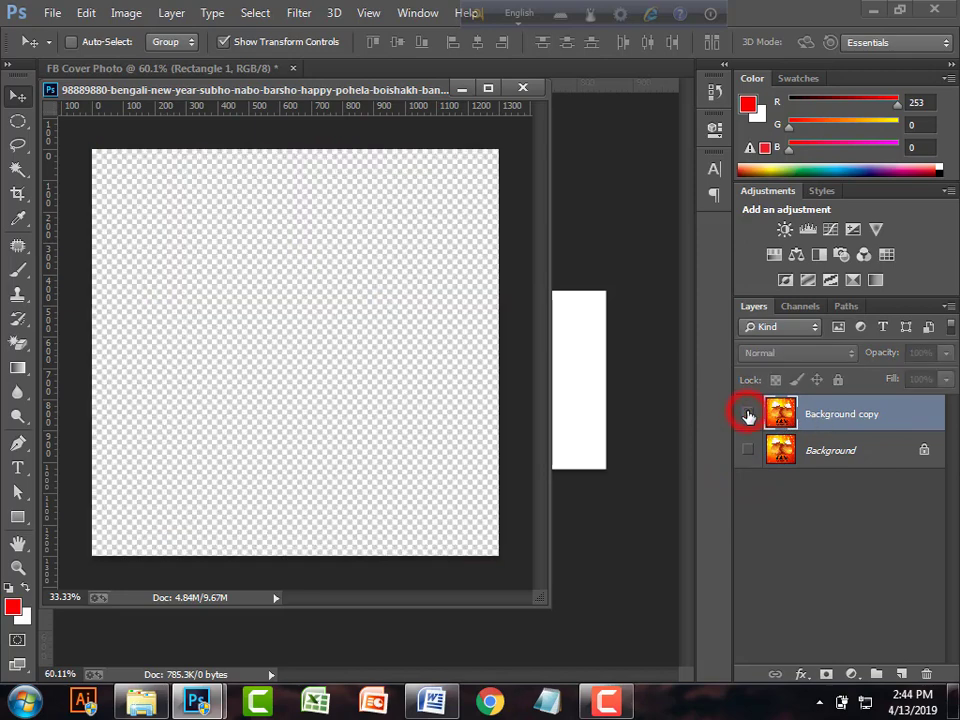
left_click(748, 416)
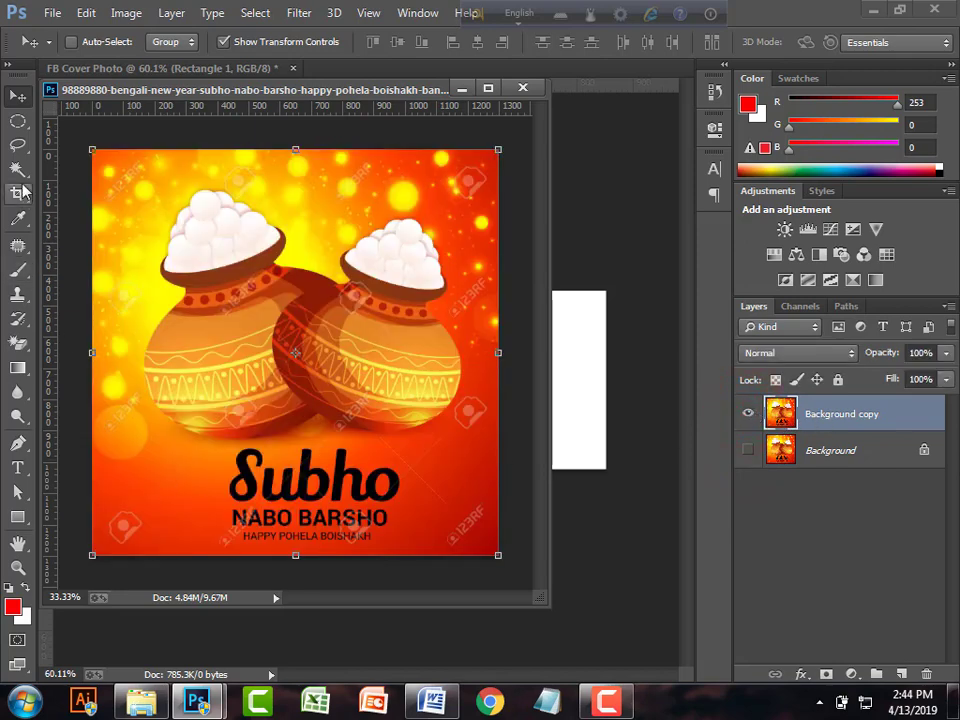
- Delete the full-width area containing the Subho Nabo Barsho text below the pots using a rectangular selection, and deselect
left_click(18, 121)
left_click(100, 118)
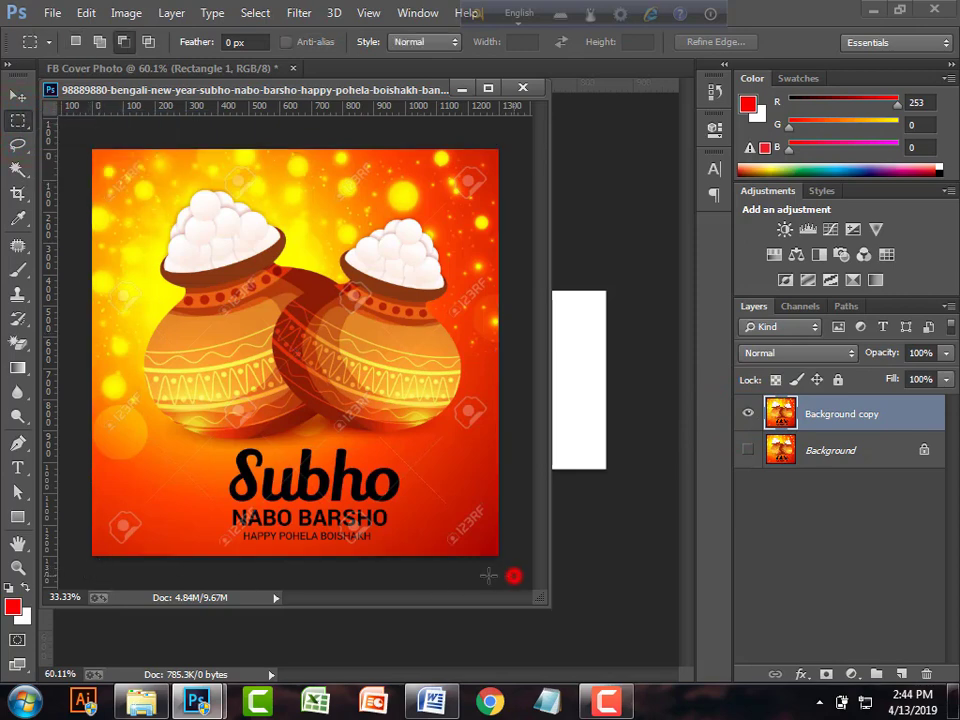
left_click_drag(505, 556, 90, 441)
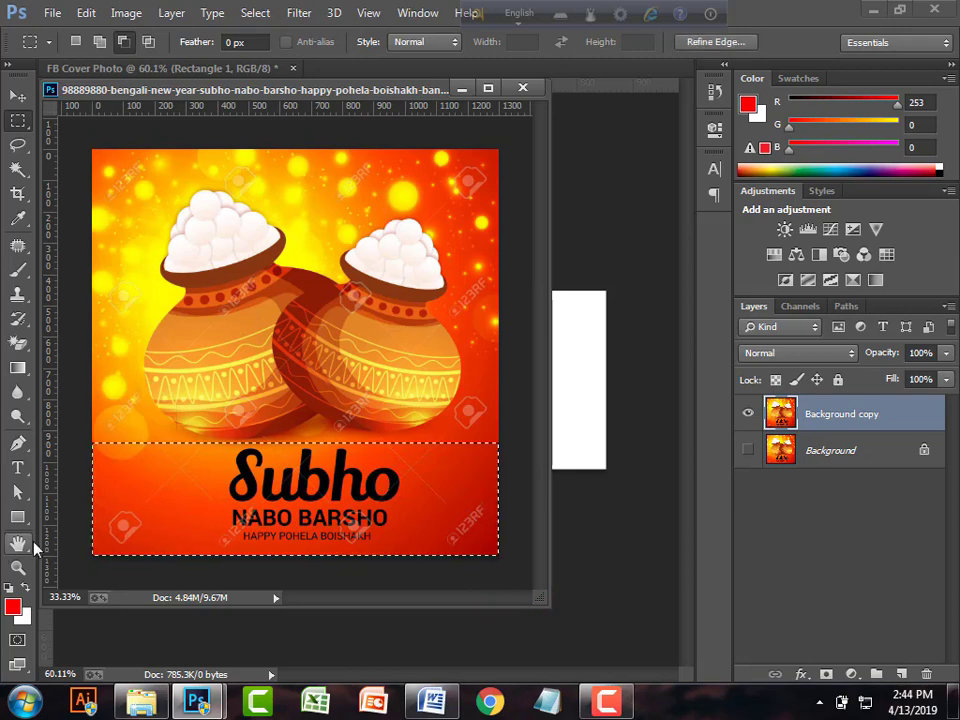
key("Delete")
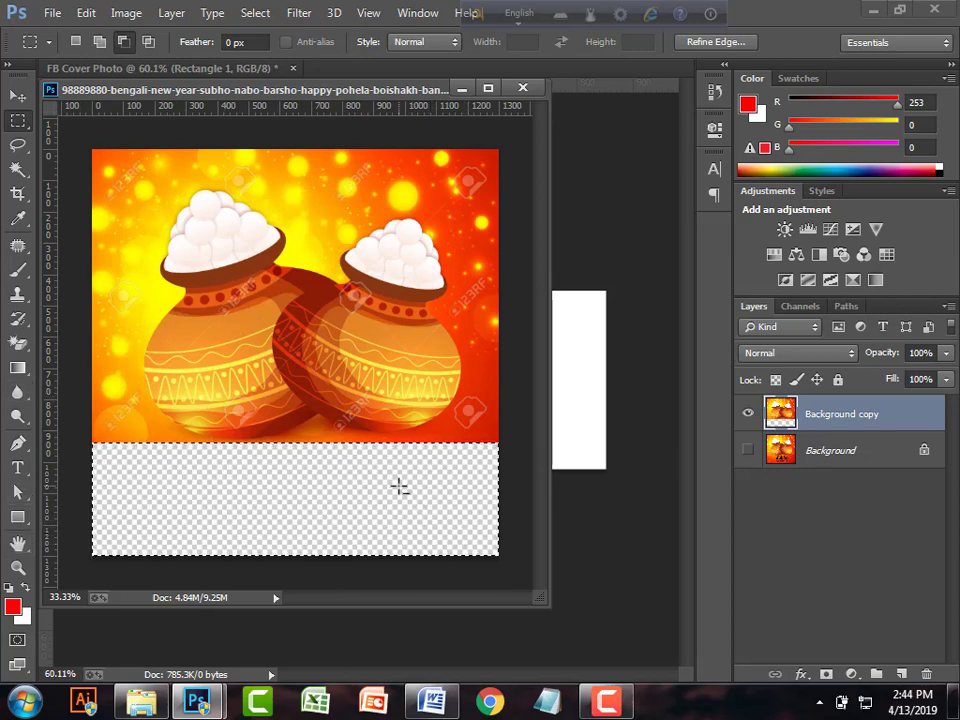
key("ctrl+d")
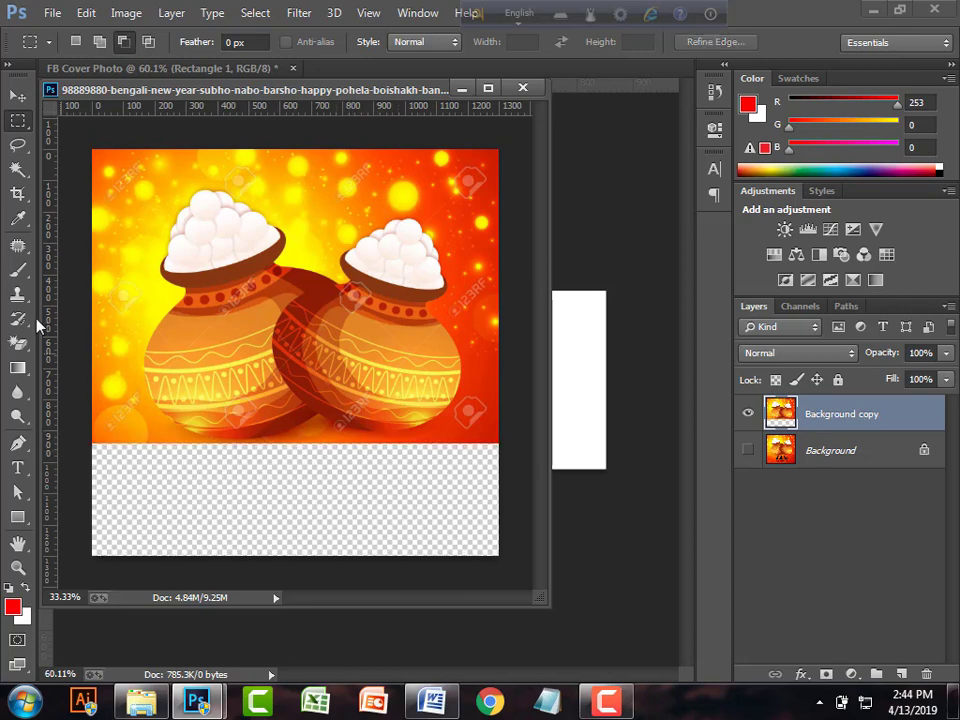
- Bring the trimmed pot picture into the FB Cover Photo document and close the source image
left_click(18, 95)
left_click_drag(246, 308, 585, 386)
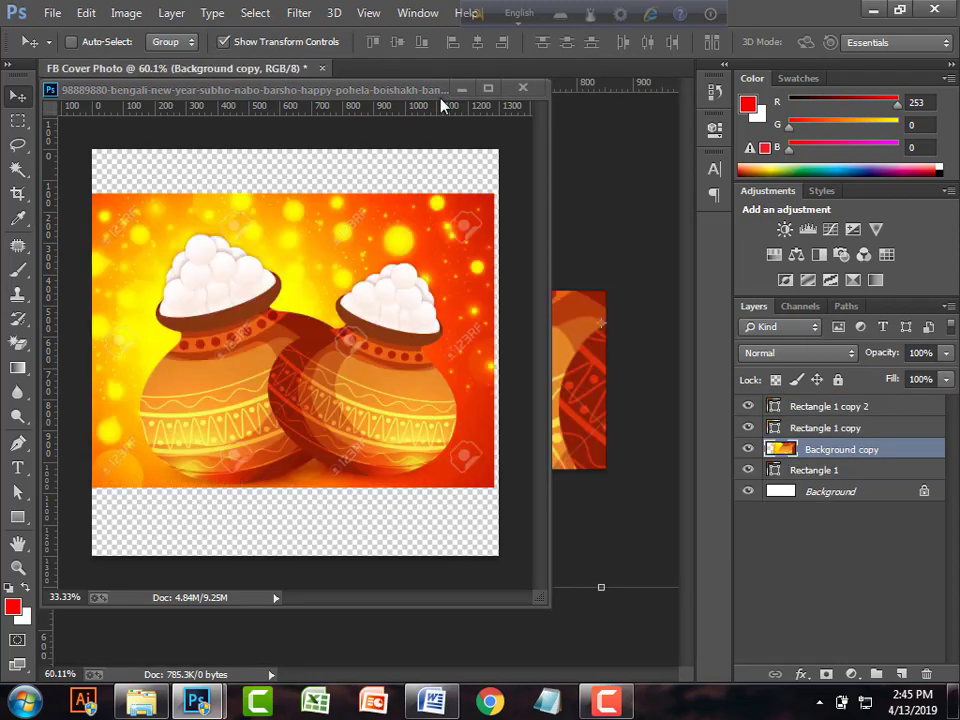
left_click(519, 88)
left_click(484, 276)
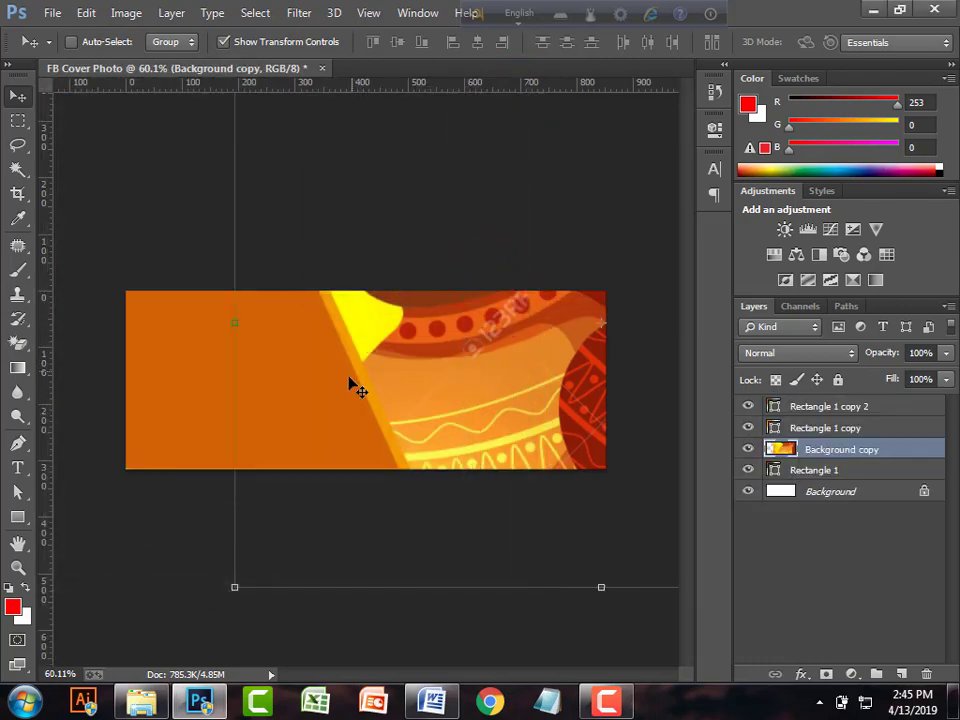
- Scale the pot picture to about 61.5% and move it left to about X 230, Y 123 px, applying the transform
scroll(349, 378, "down", 4)
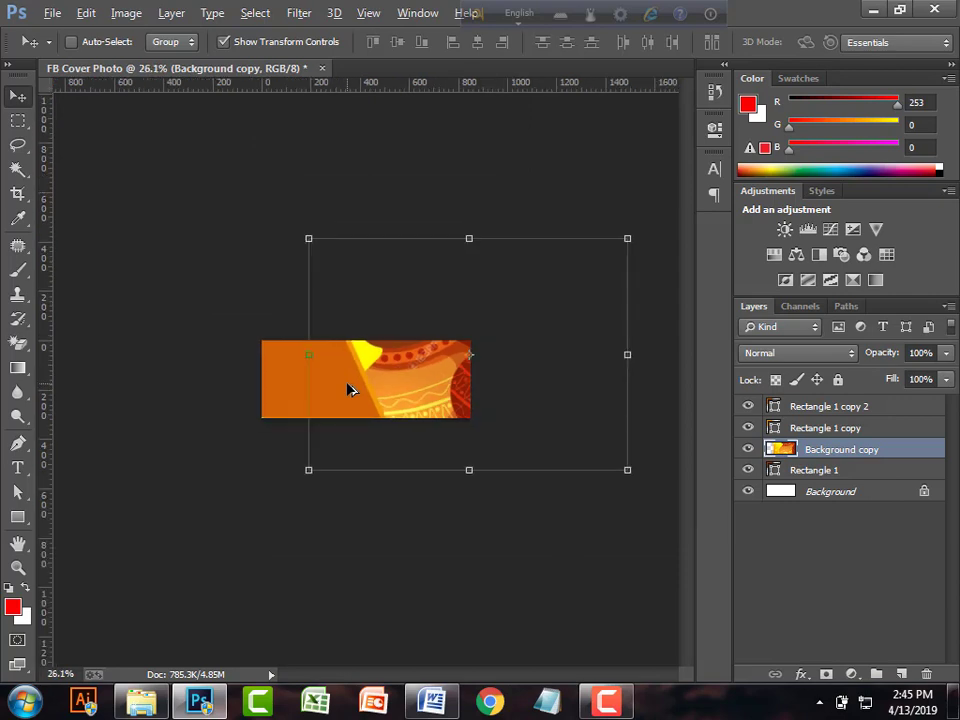
scroll(400, 407, "up", 4)
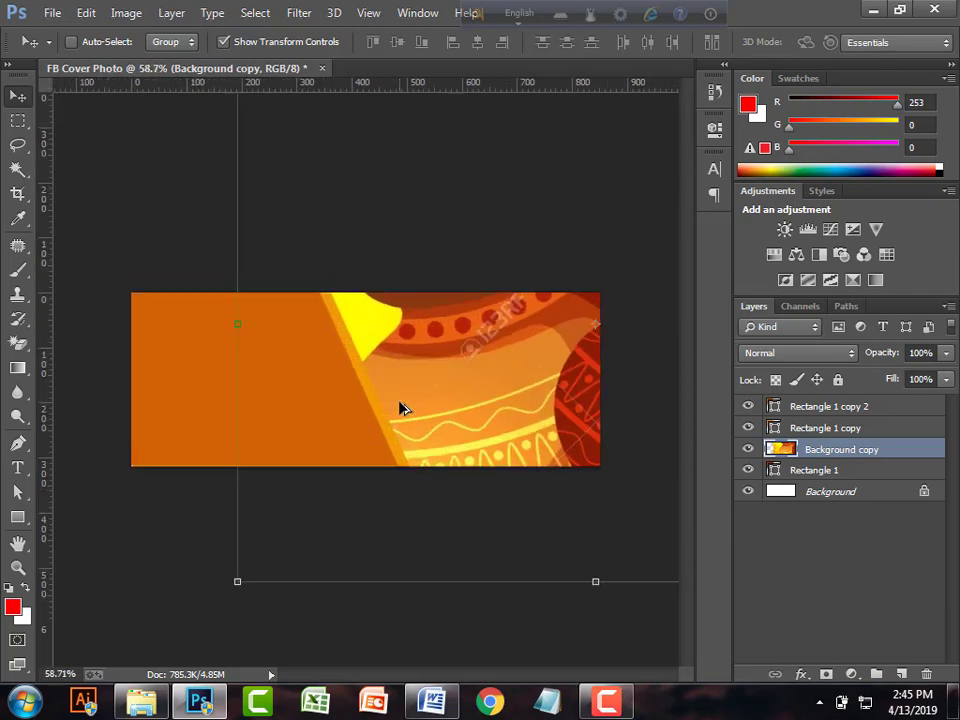
scroll(400, 407, "down", 4)
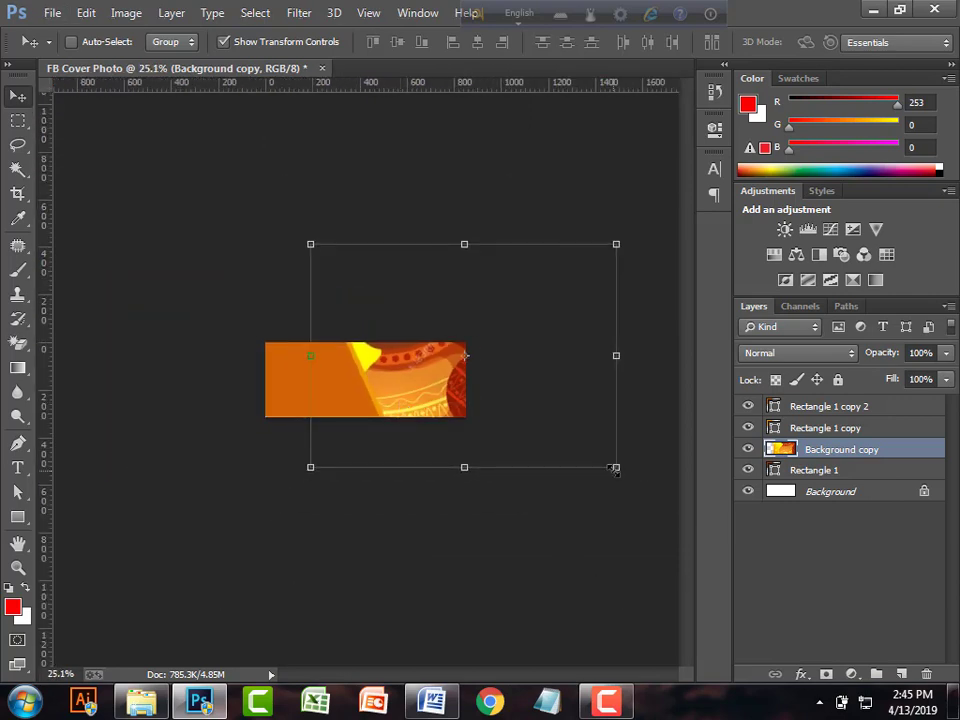
left_click_drag(615, 469, 545, 422)
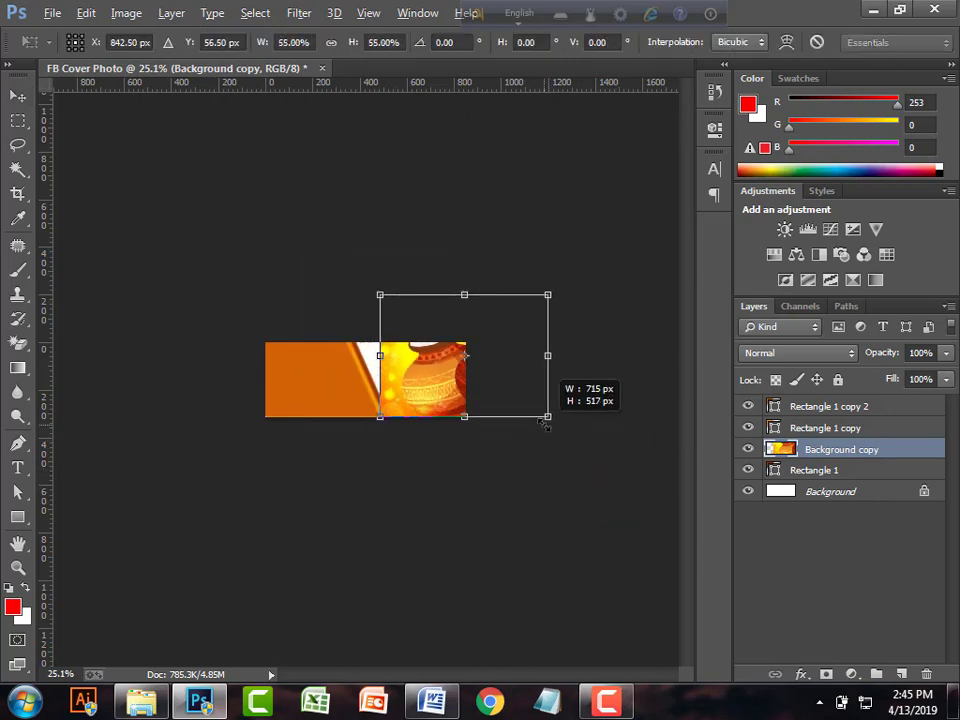
left_click_drag(545, 422, 557, 429)
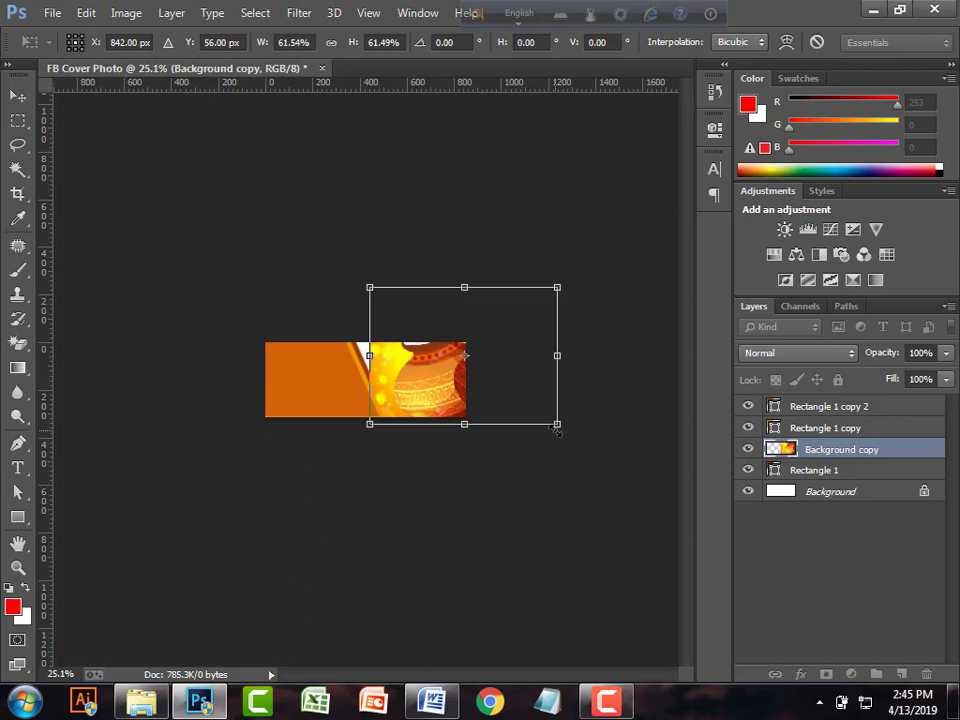
left_click_drag(427, 404, 286, 419)
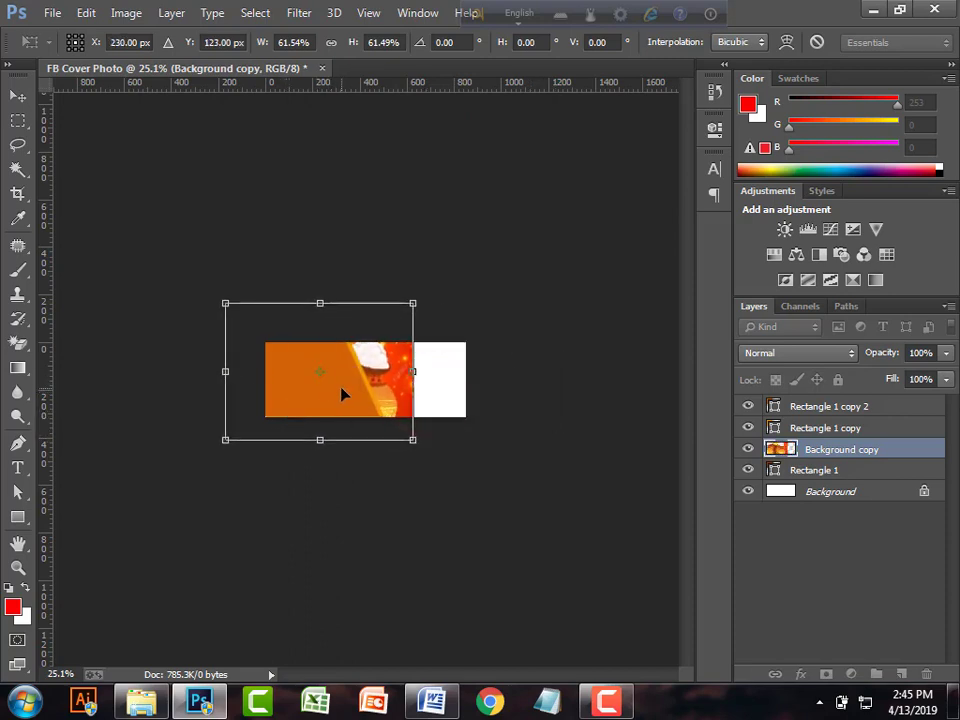
key("Return")
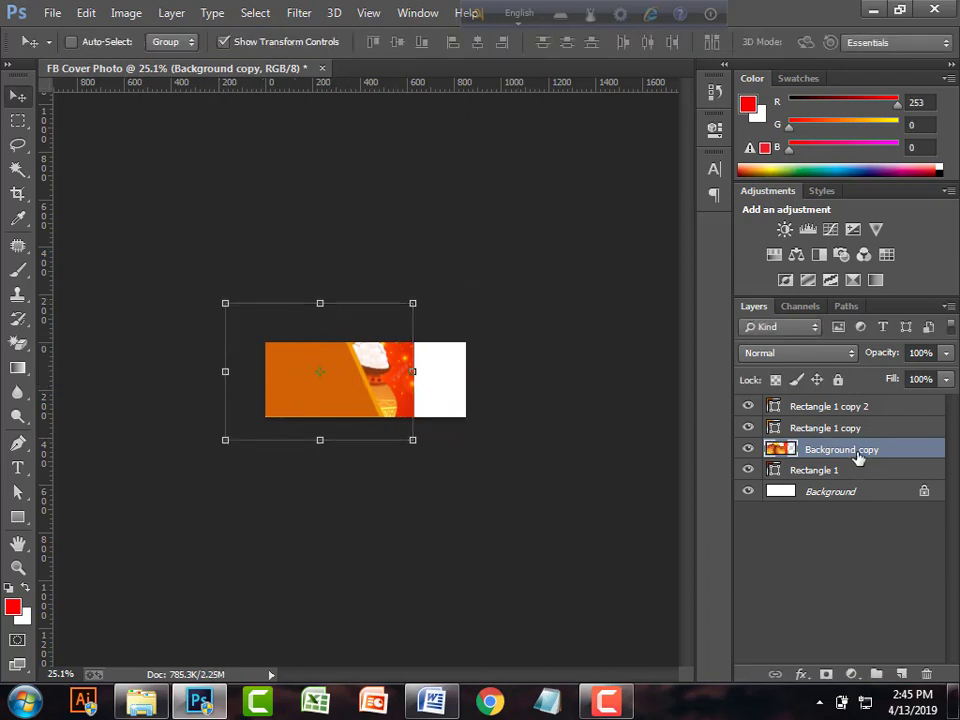
- Bring the pot picture above all rectangle layers and scale it to about 71.8%, placed at X 221, Y 181.5 px
left_click_drag(858, 456, 821, 403)
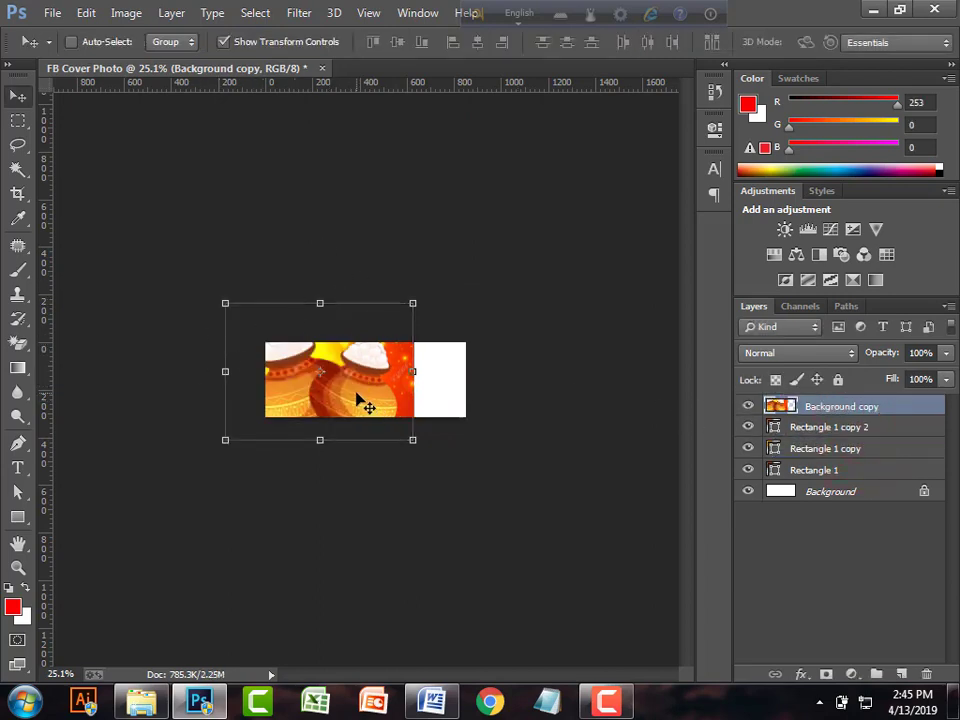
left_click_drag(346, 395, 300, 397)
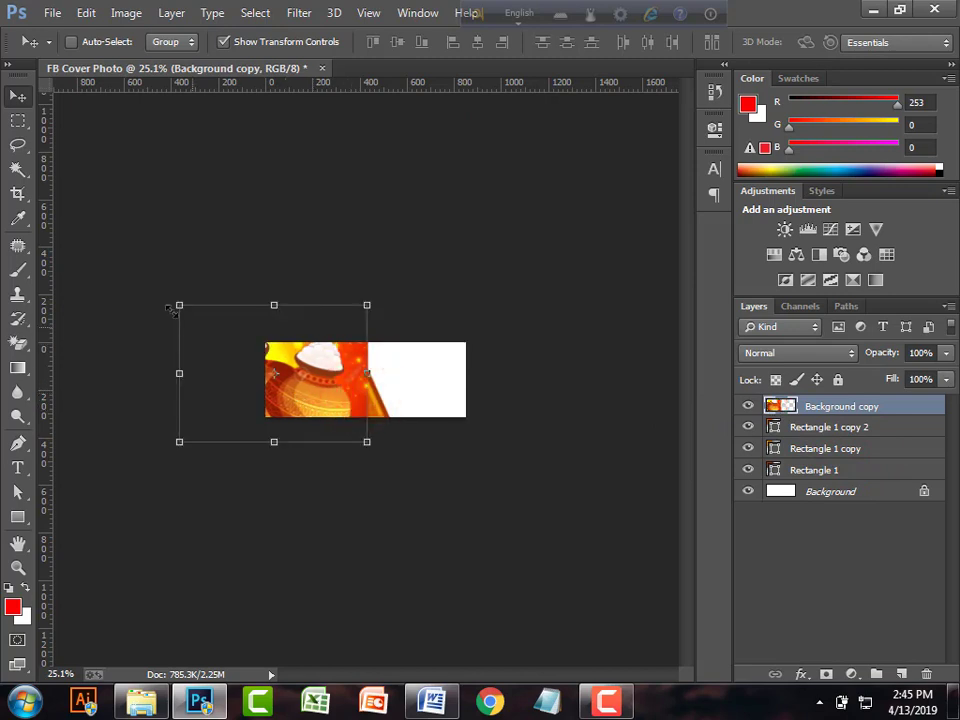
left_click_drag(181, 307, 232, 326)
left_click_drag(347, 394, 366, 391)
left_click_drag(382, 438, 386, 444)
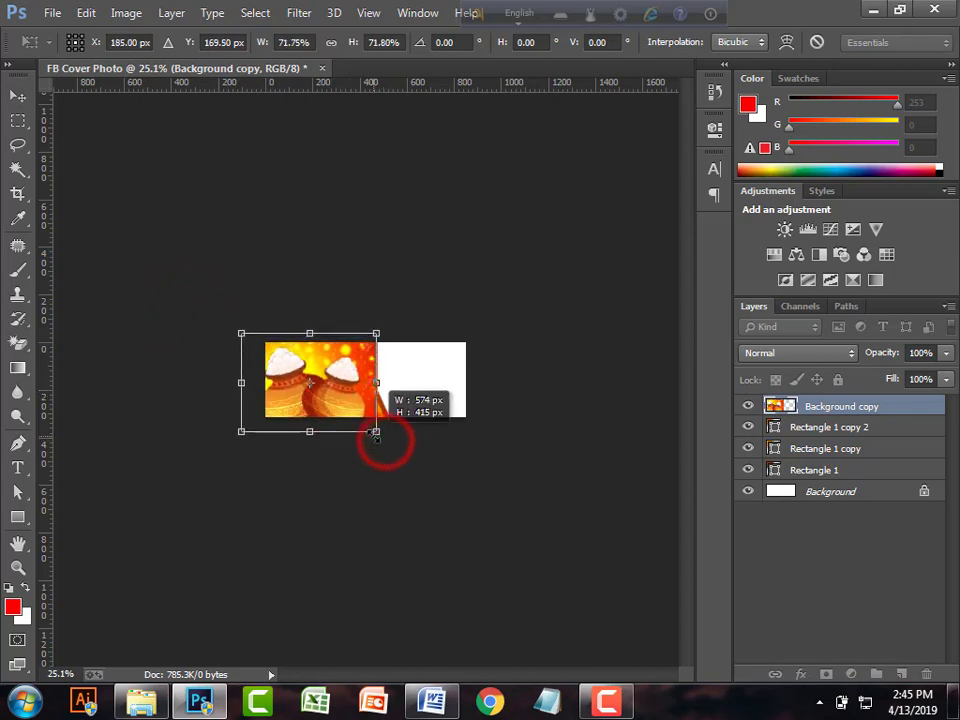
left_click_drag(336, 410, 345, 413)
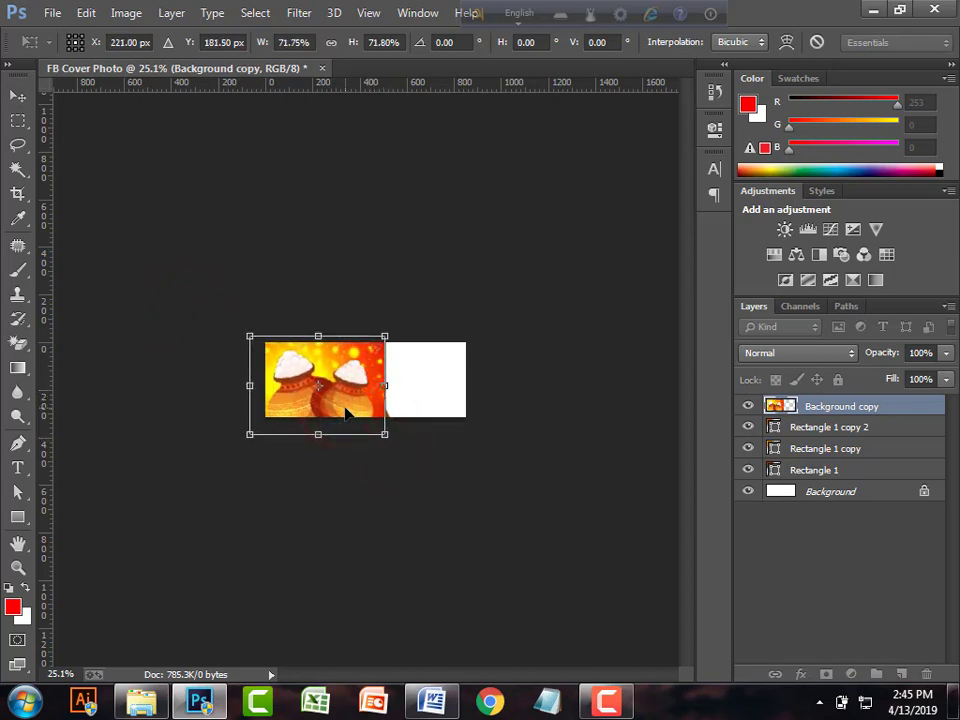
key("Return")
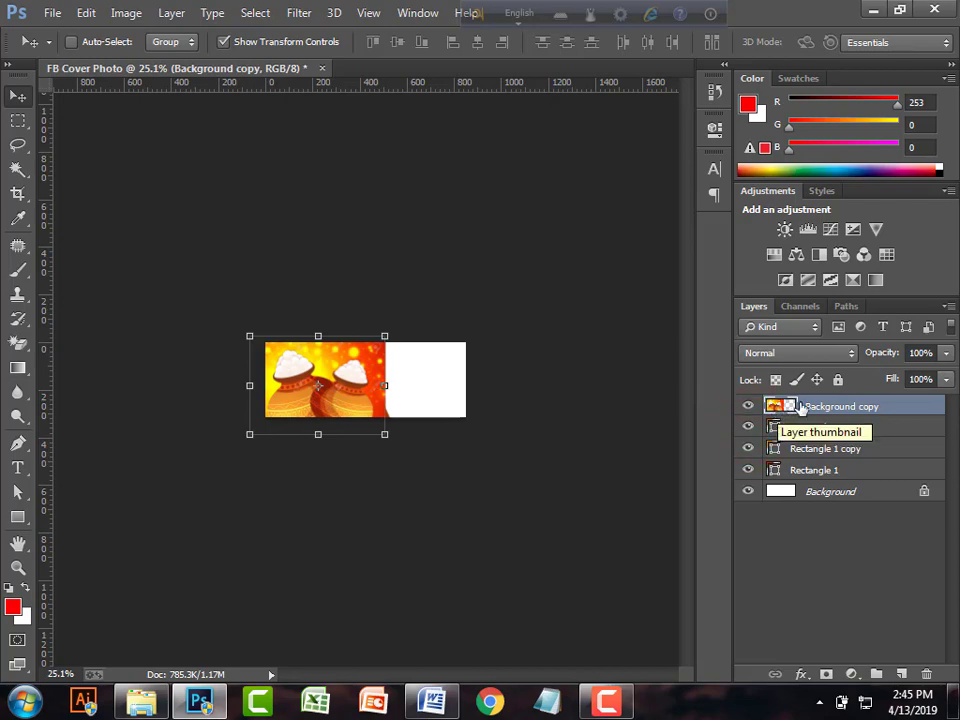
- Clip the pot picture to the Rectangle 1 copy 2 shape with a clipping mask and lower its opacity to 46%
right_click(851, 412)
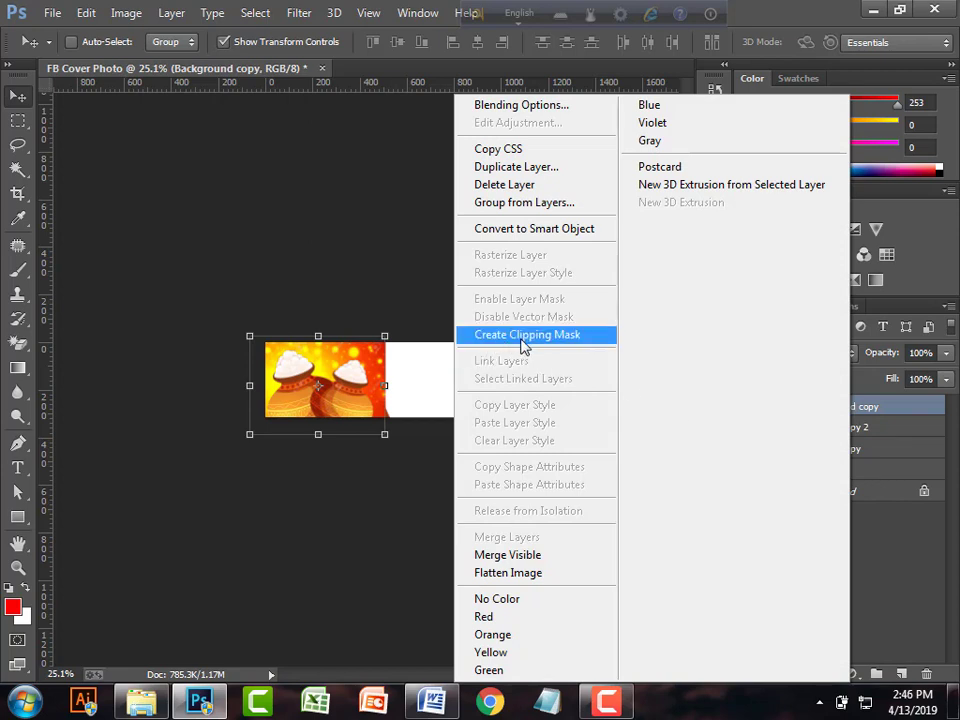
left_click(523, 336)
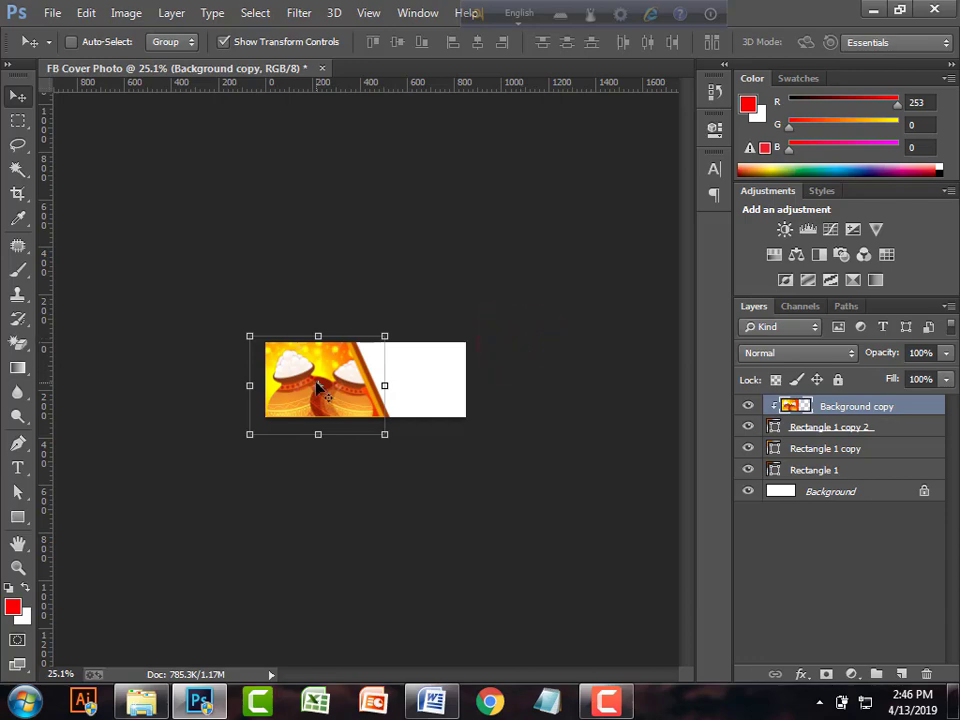
scroll(318, 387, "up", 5)
scroll(318, 388, "down", 1)
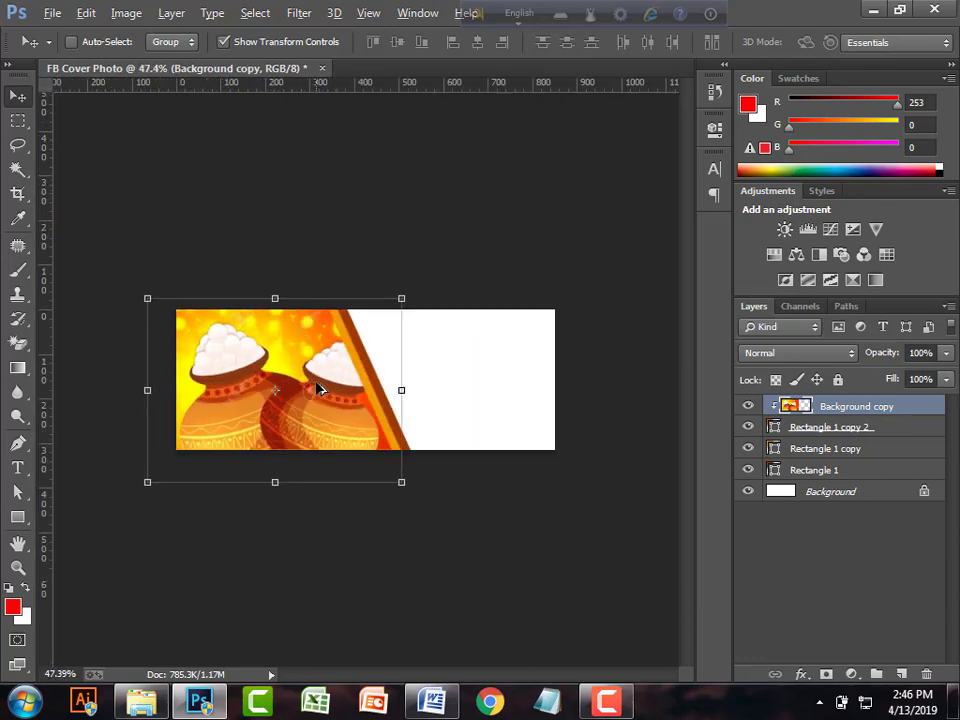
scroll(318, 387, "up", 4)
scroll(318, 388, "down", 3)
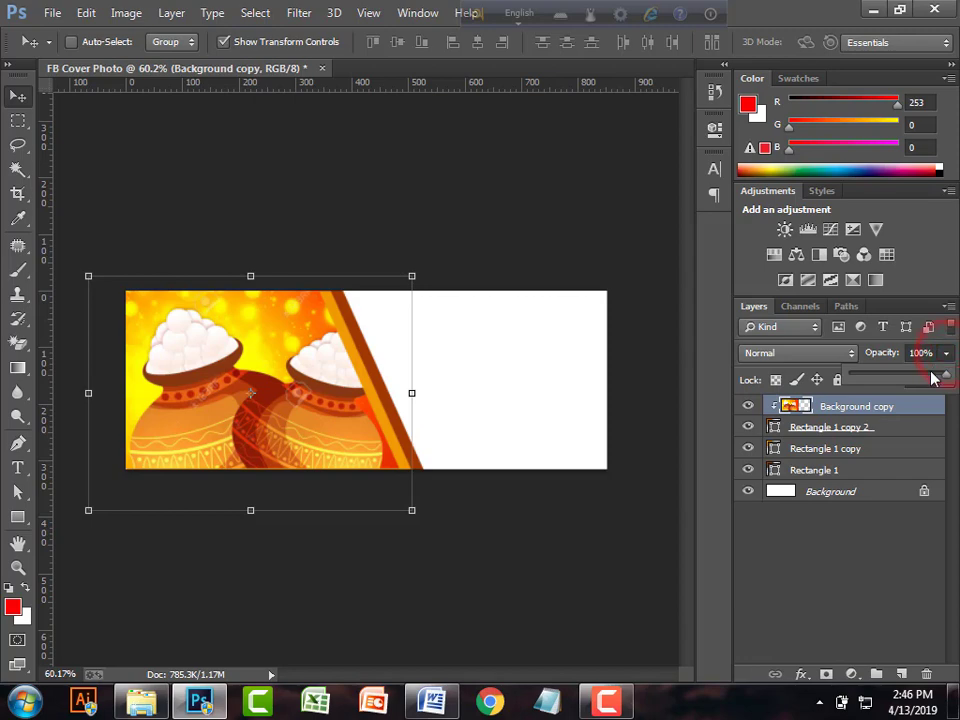
left_click_drag(936, 373, 902, 381)
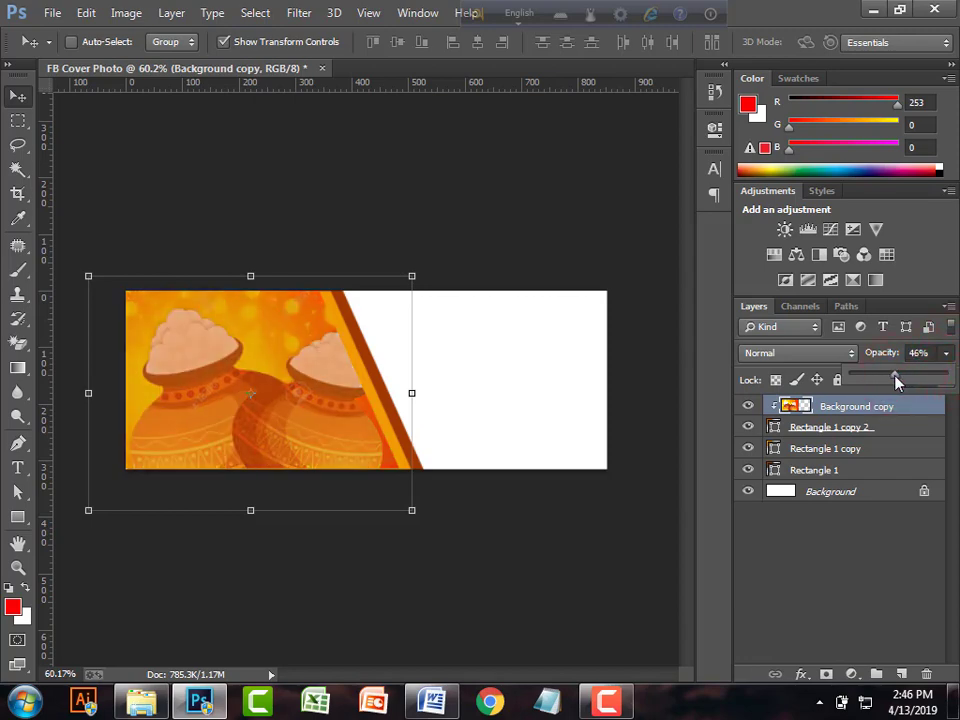
left_click(575, 566)
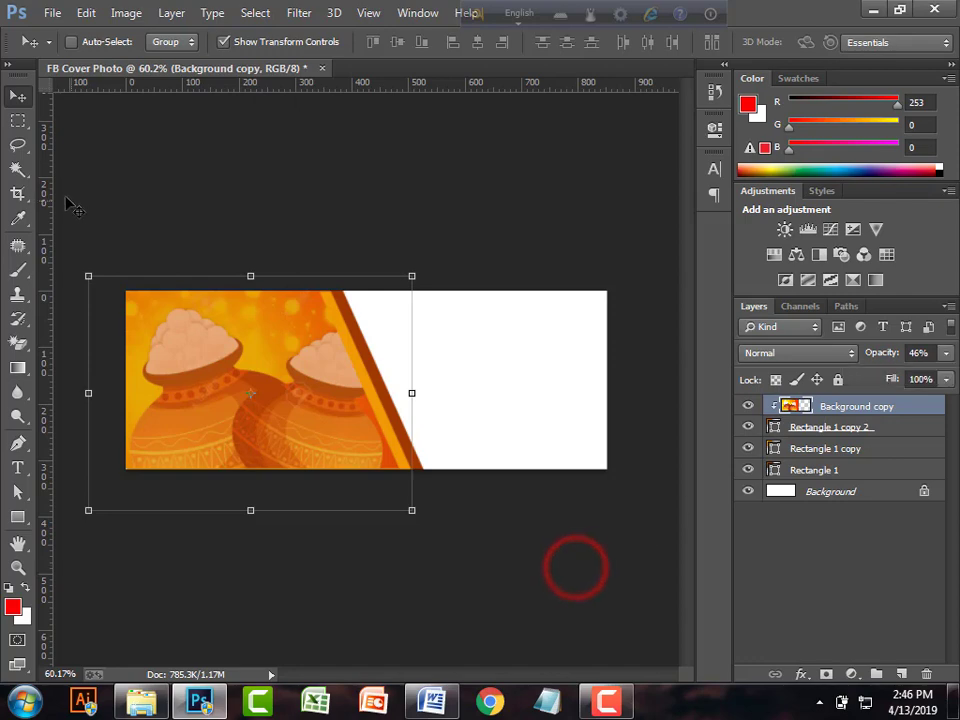
left_click(247, 205)
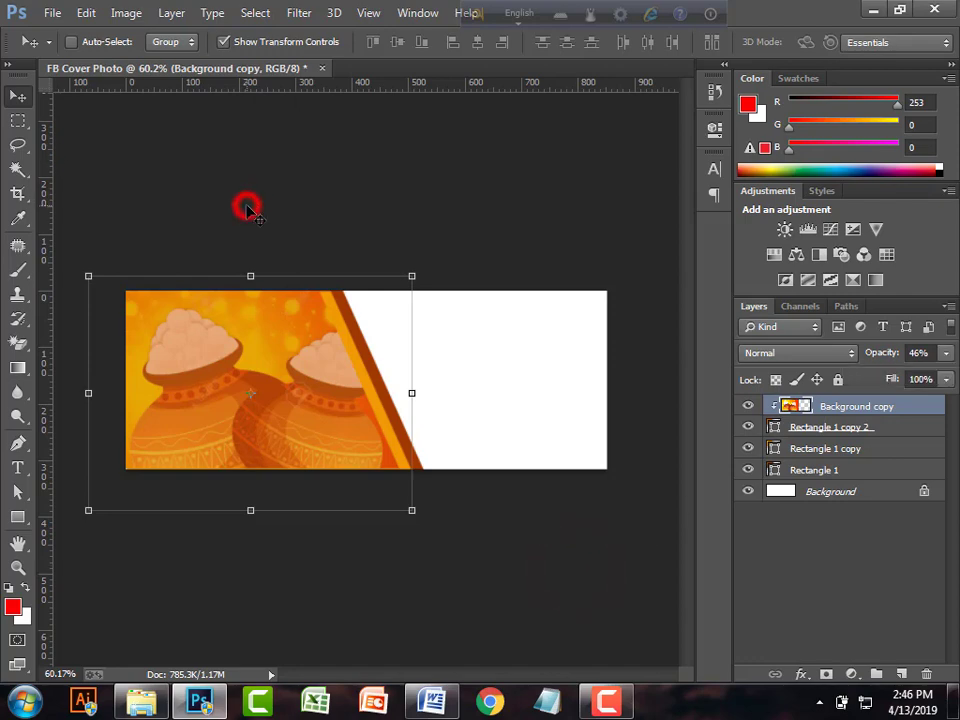
- Open the pohela-boishakh-picture image from the Inflack folder inside 2nd Internship
left_click(48, 14)
left_click(58, 50)
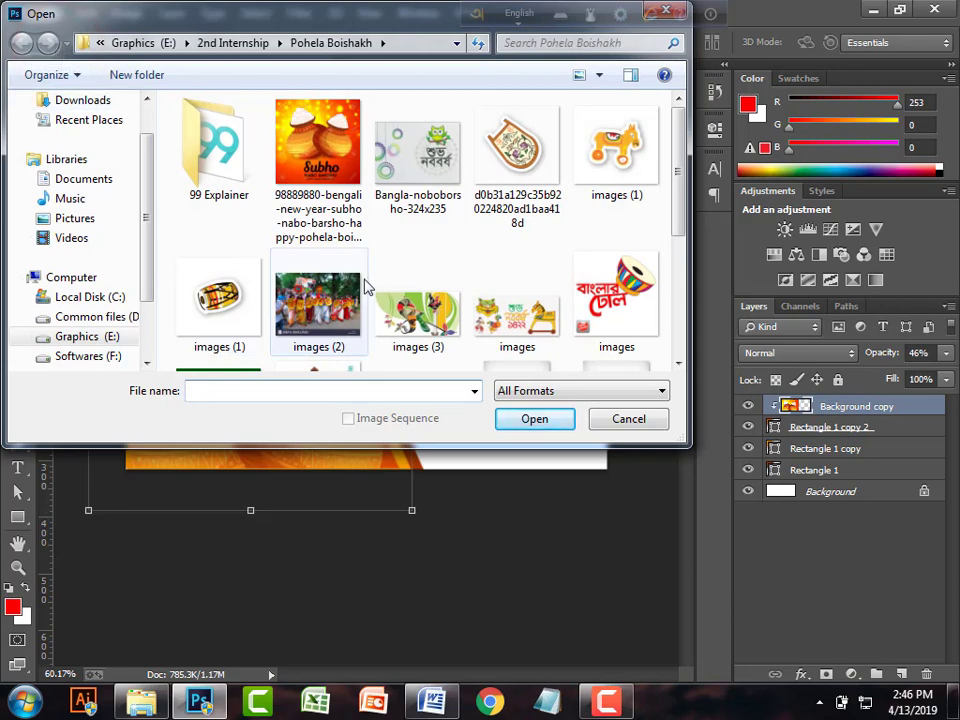
left_click(452, 280)
scroll(478, 289, "down", 3)
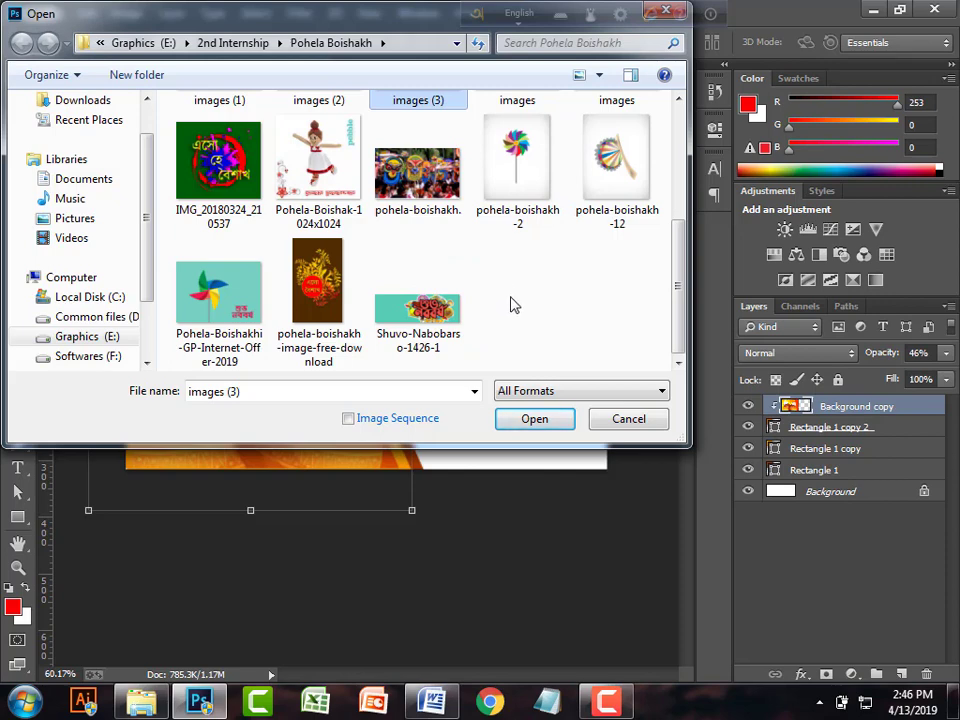
scroll(510, 303, "up", 3)
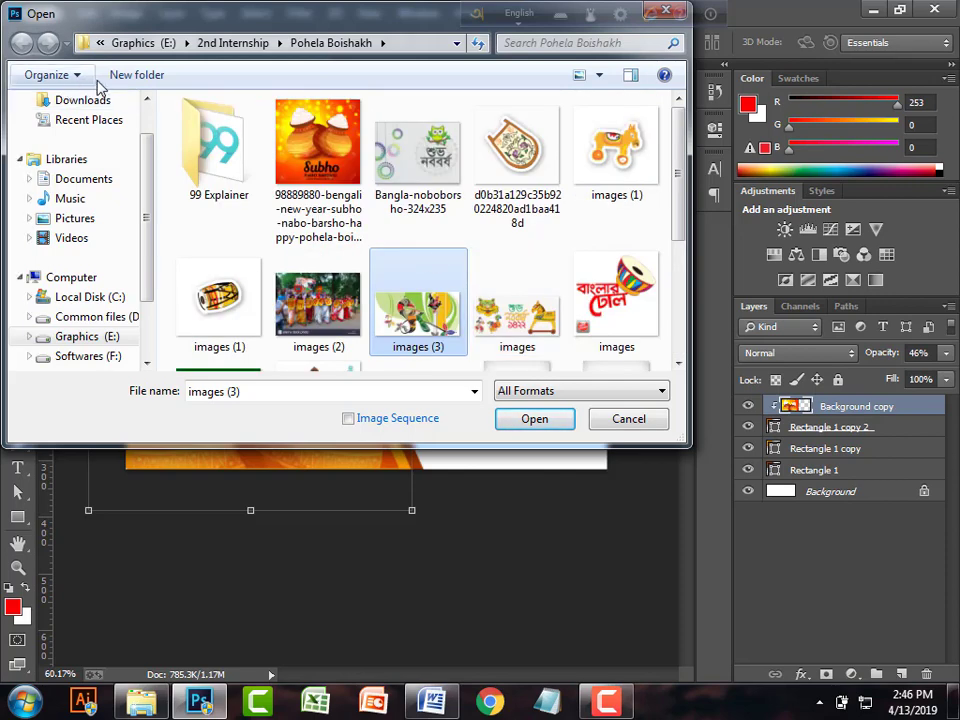
left_click(232, 43)
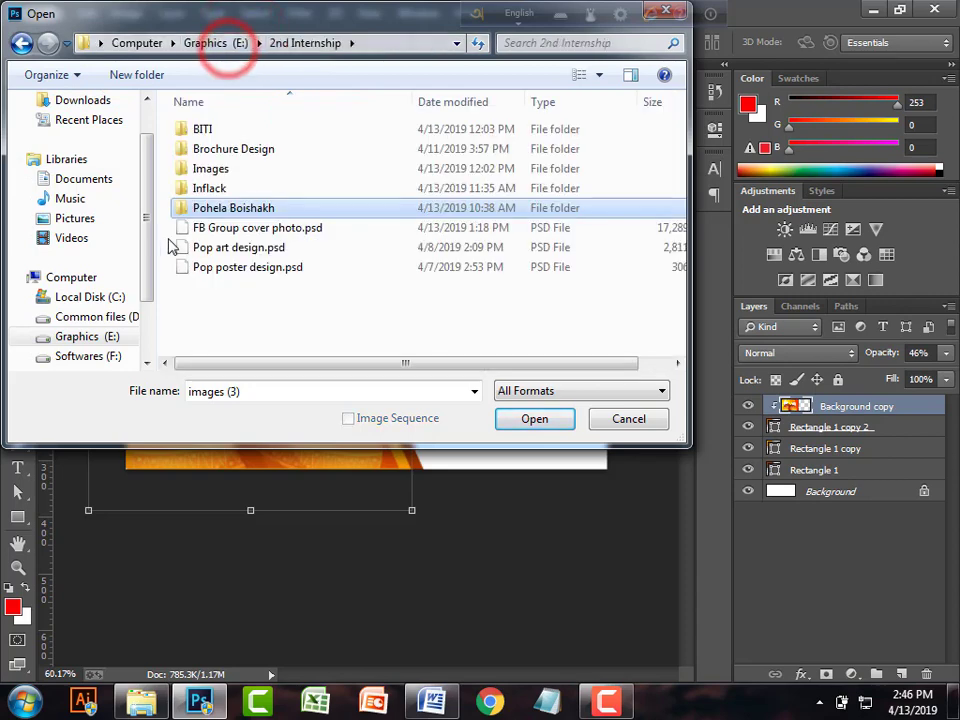
double_click(218, 188)
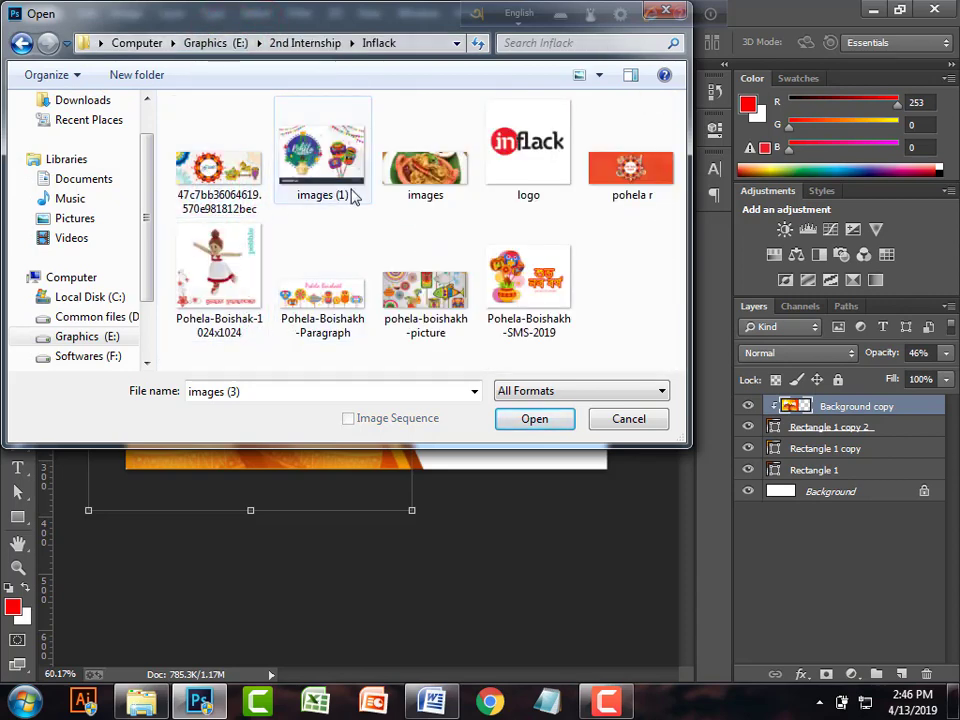
left_click(415, 280)
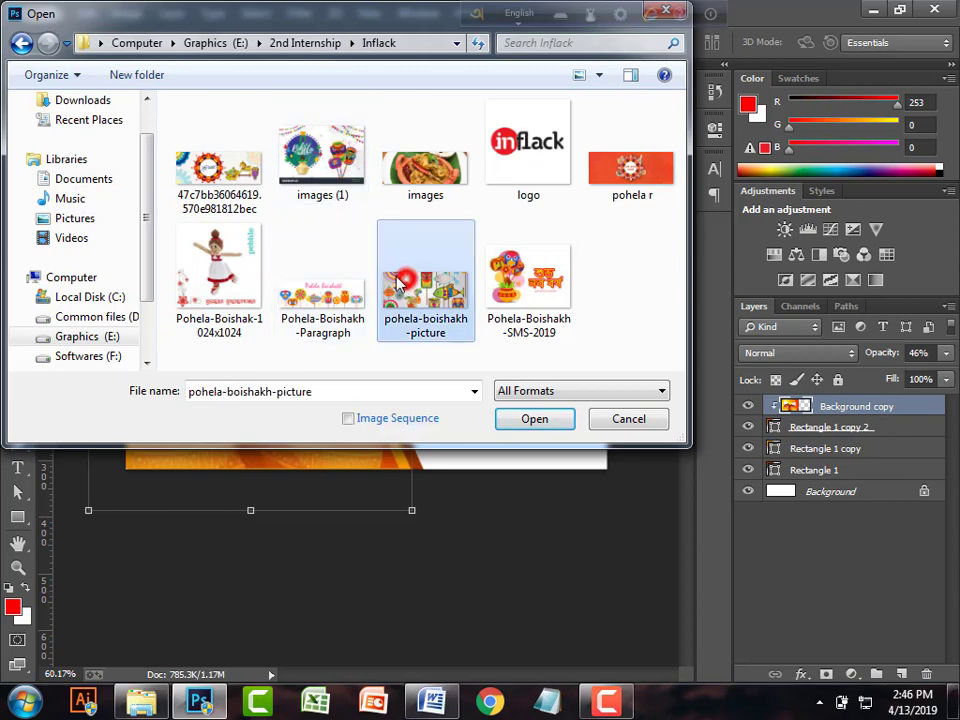
left_click(535, 418)
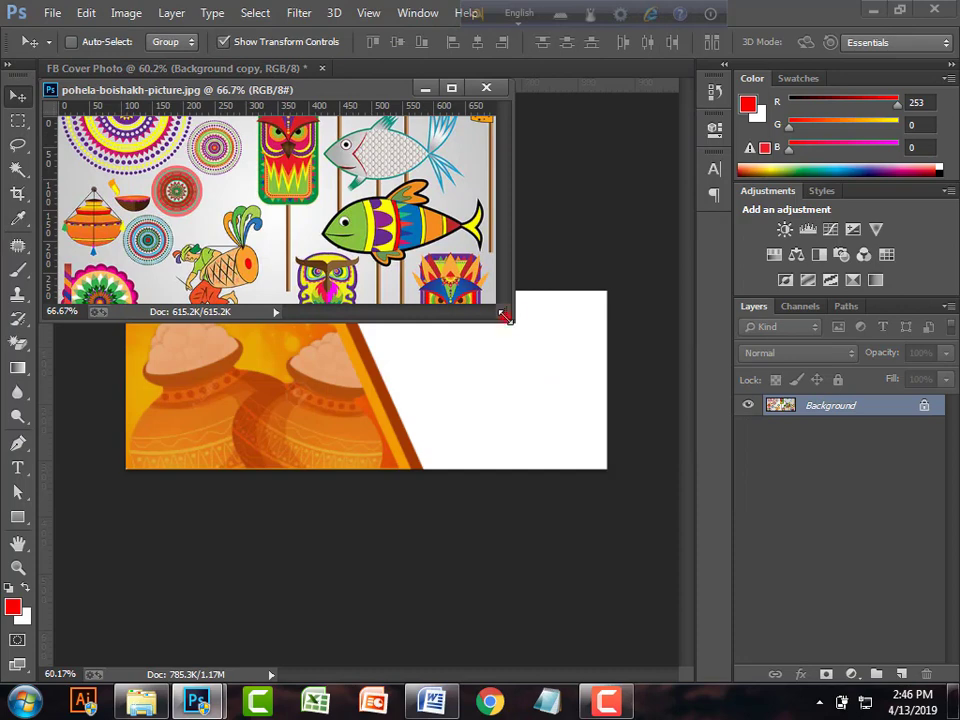
- Enlarge the festive image's window, duplicate its Background layer and hide the original
left_click_drag(505, 316, 655, 494)
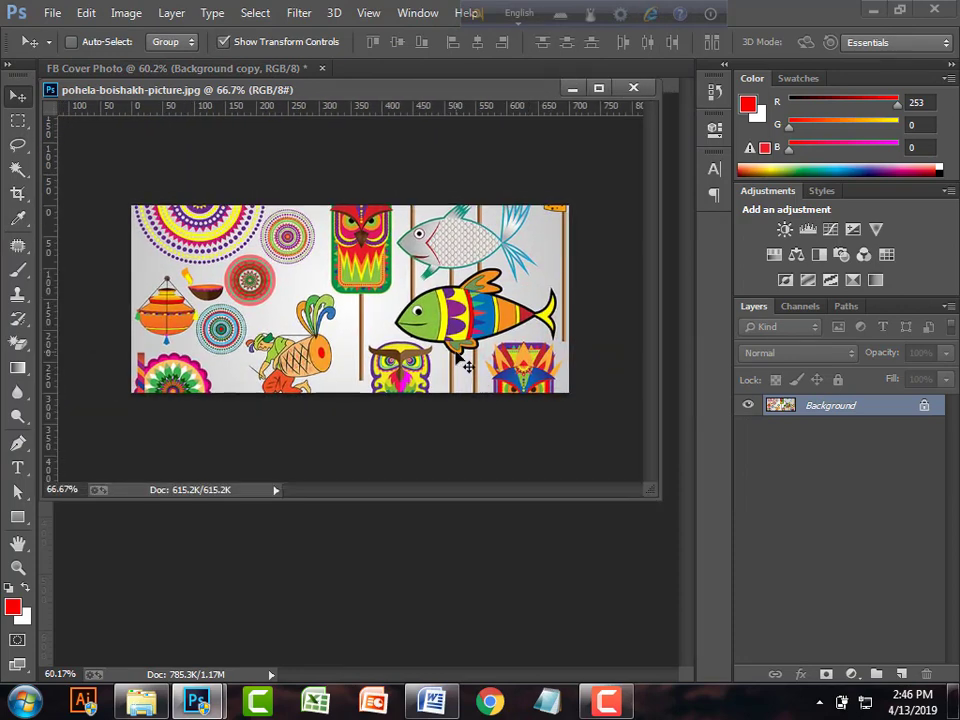
left_click_drag(459, 357, 457, 293)
left_click(466, 277)
left_click_drag(864, 413, 901, 675)
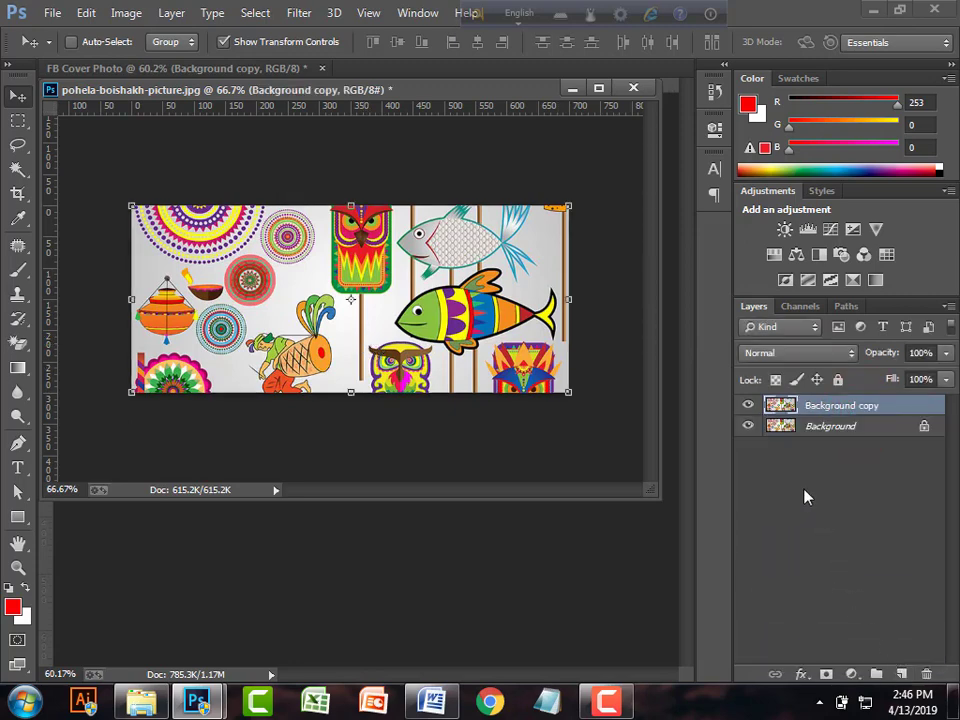
left_click(749, 427)
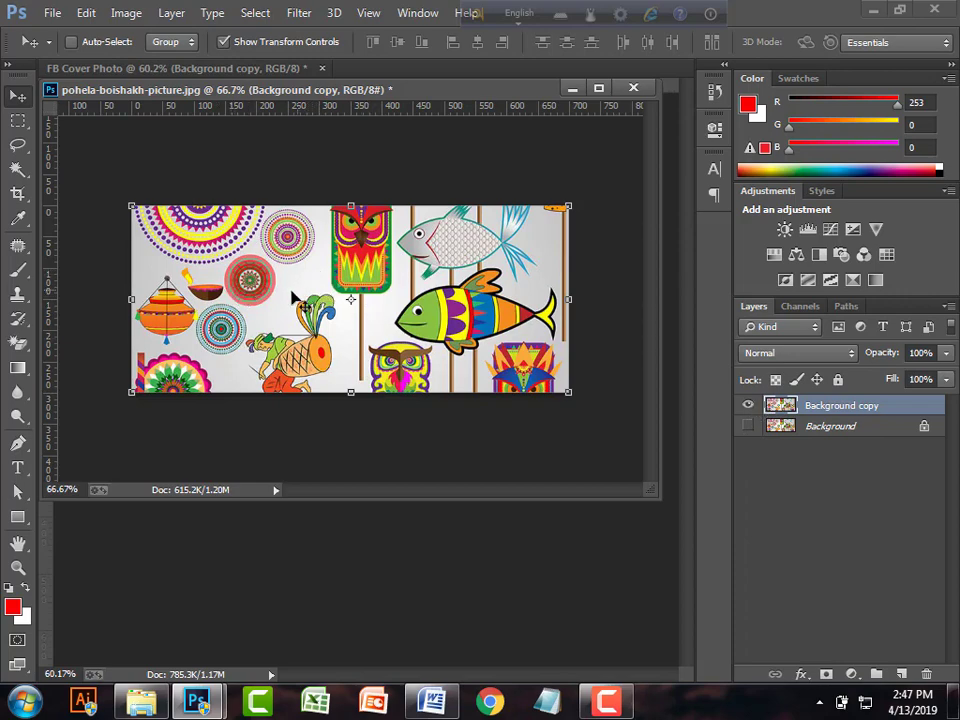
- Erase the grey backdrop around the mandalas, masks, fish and drummer on the copied layer with the Magic Eraser at tolerance 32
left_click(19, 343)
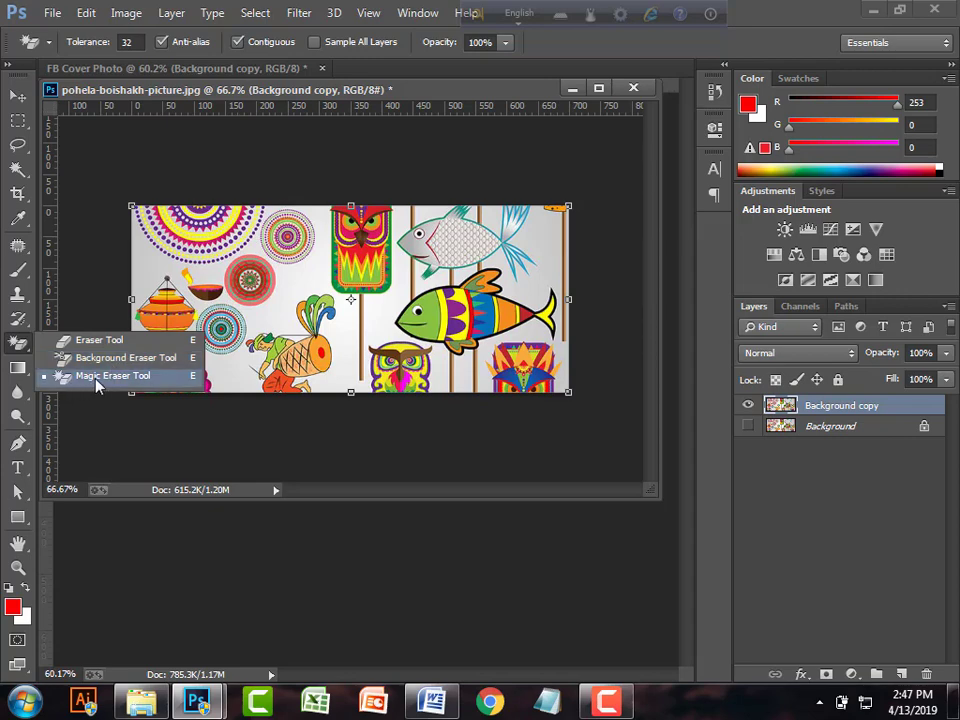
left_click(140, 378)
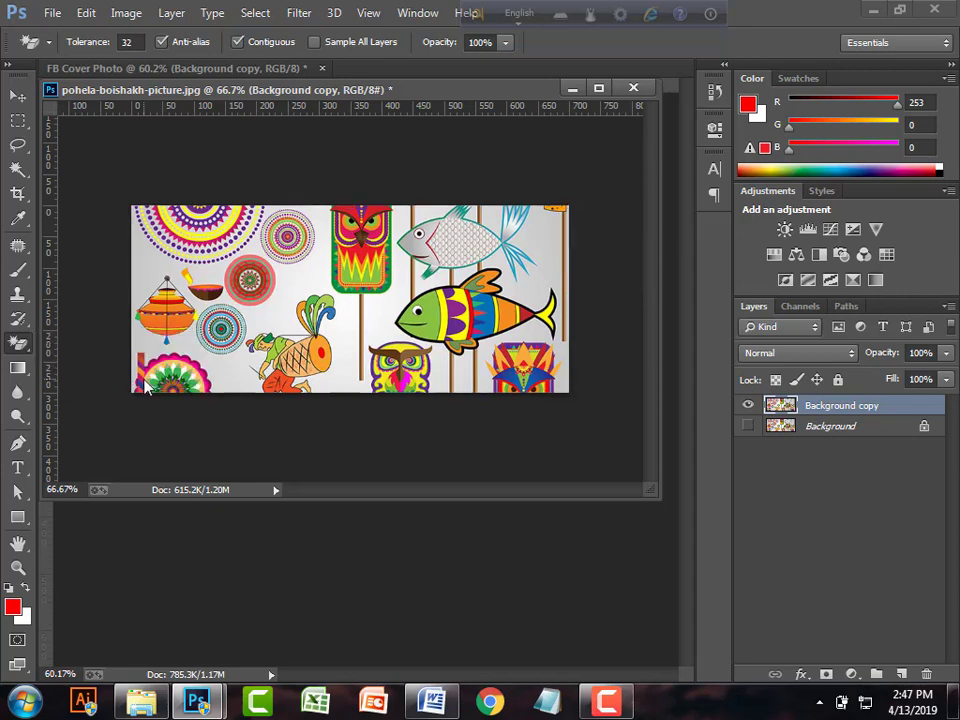
scroll(243, 247, "up", 2)
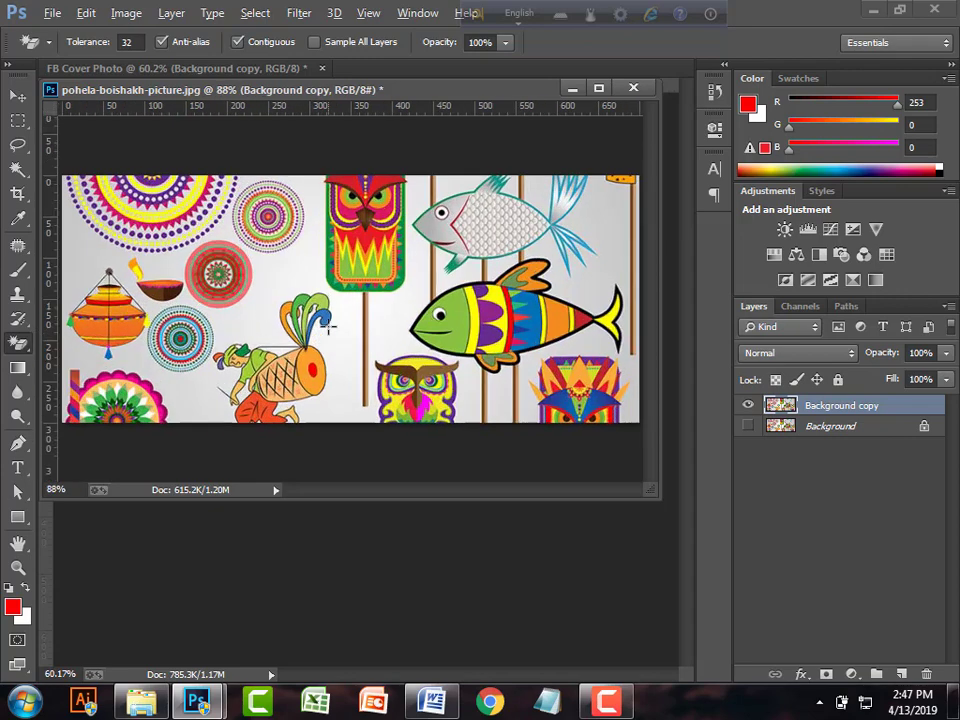
left_click(285, 274)
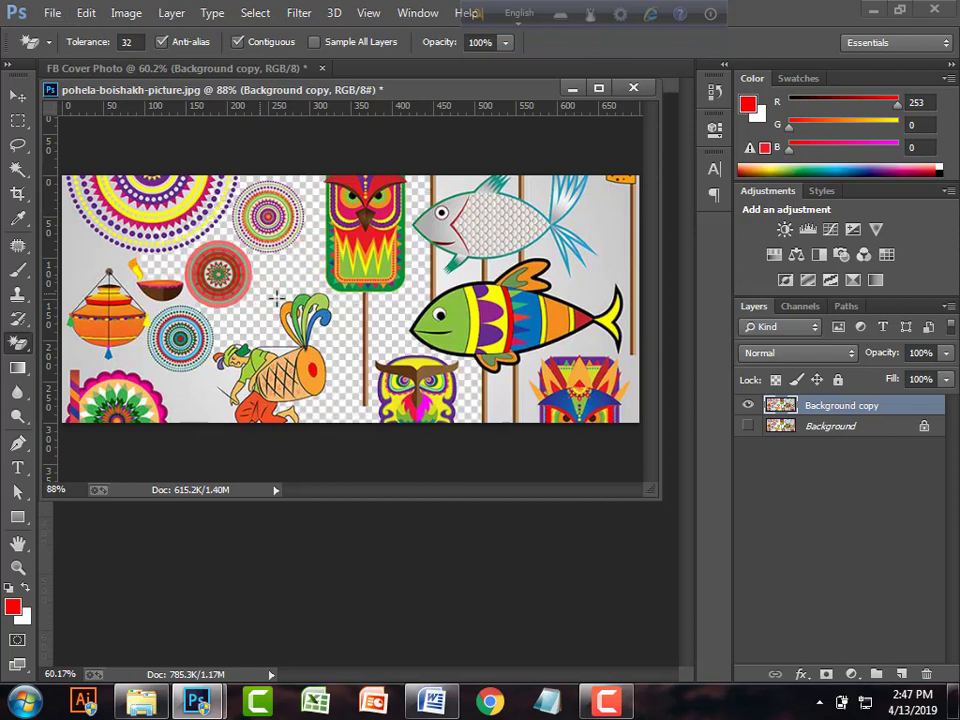
left_click(611, 214)
left_click(541, 191)
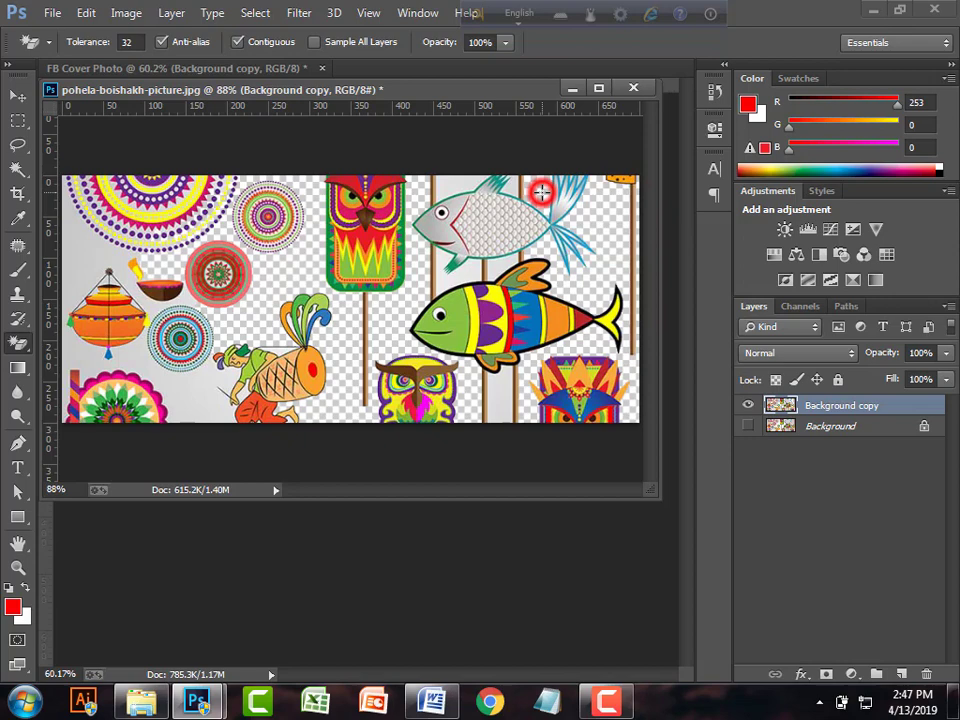
left_click(443, 170)
left_click(444, 277)
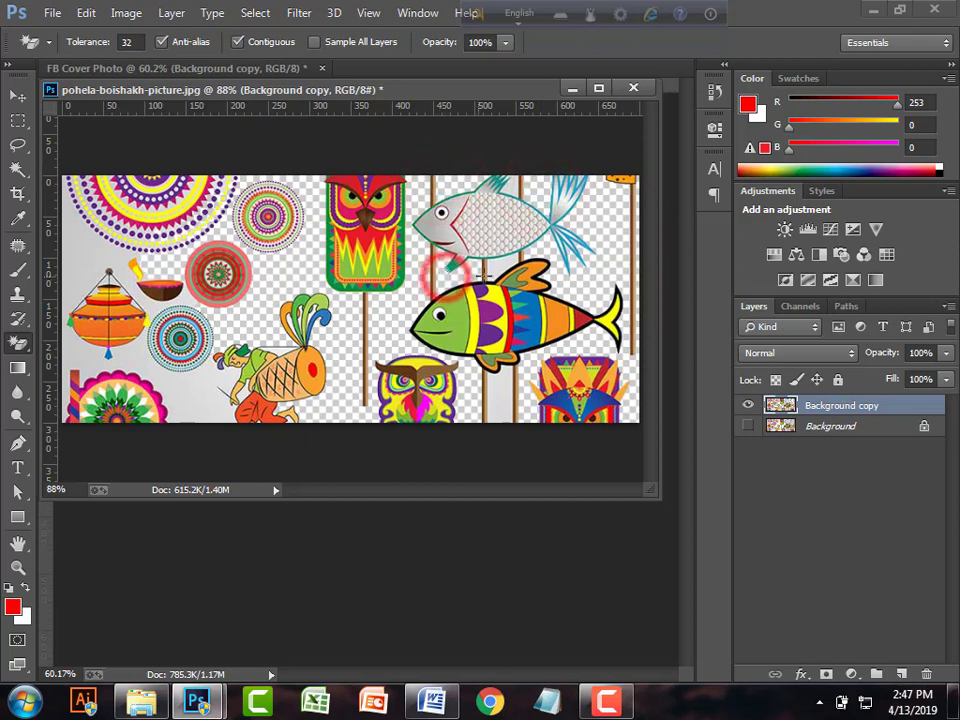
left_click(513, 190)
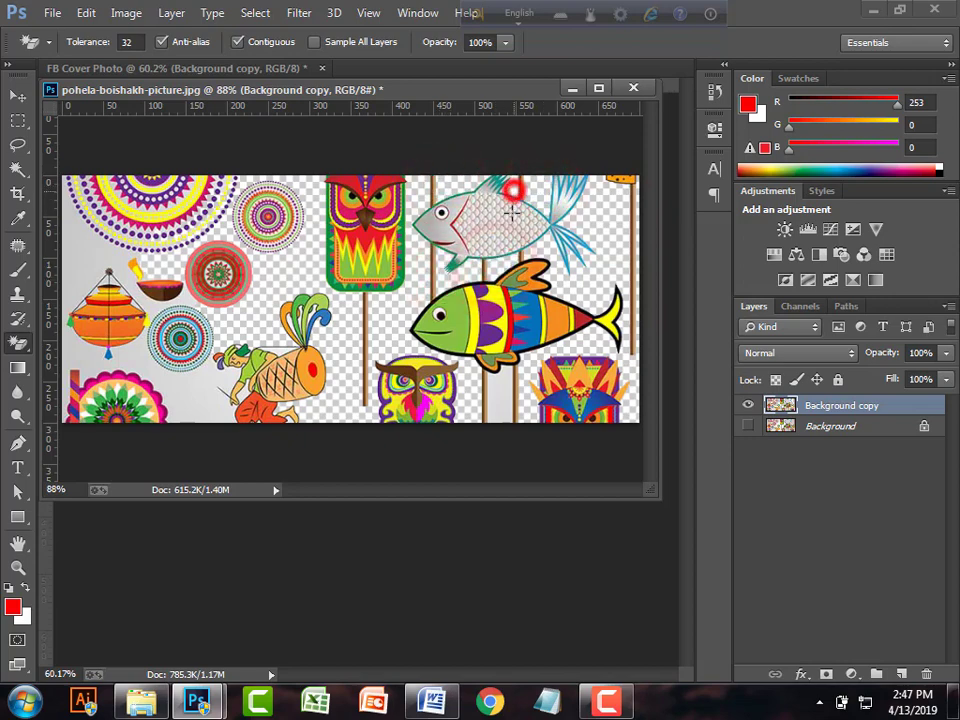
left_click(493, 407)
left_click(205, 402)
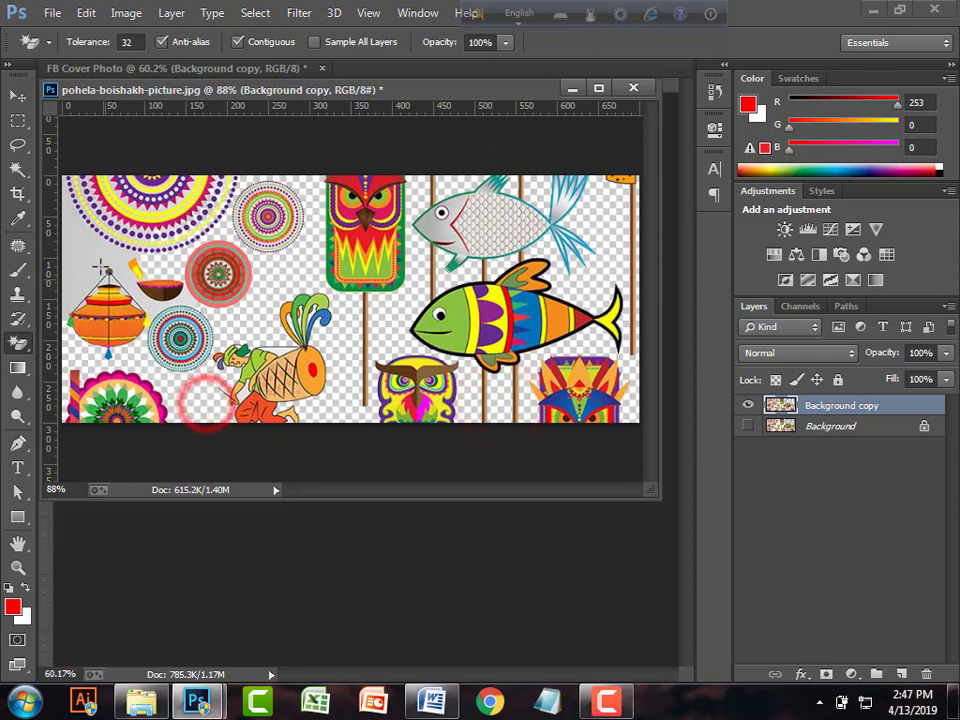
left_click(86, 234)
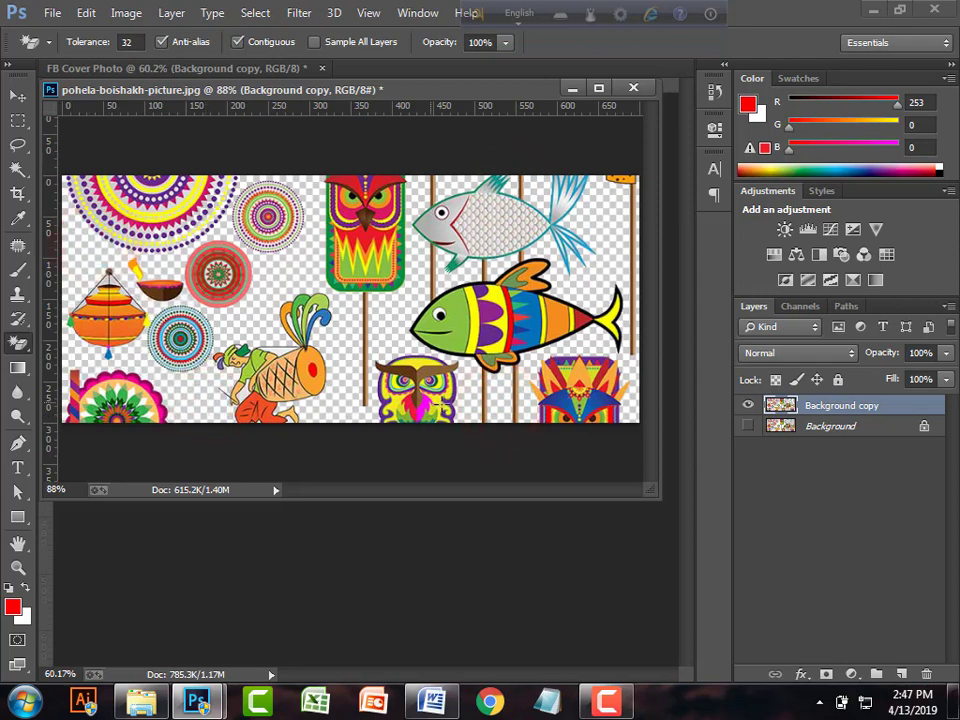
scroll(455, 405, "down", 3)
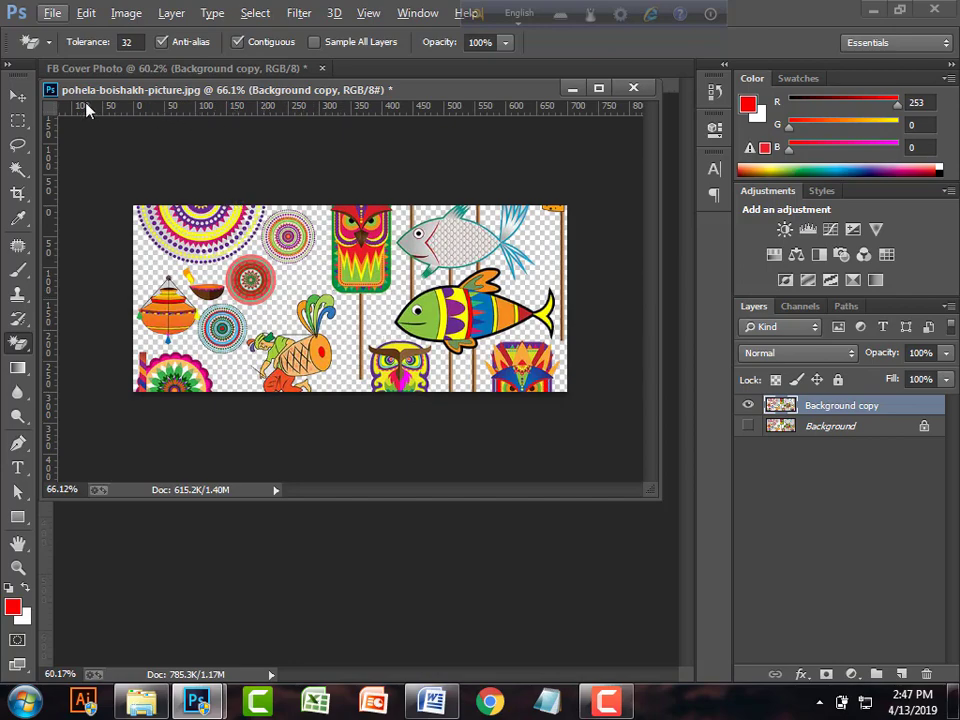
- Copy the cut-out festive artwork layer into the FB Cover Photo document and move the source window aside
left_click(17, 95)
mouse_move(285, 413)
left_mouse_down()
mouse_move(333, 368)
mouse_move(267, 376)
mouse_move(274, 455)
mouse_move(290, 402)
left_mouse_up()
left_click_drag(330, 280, 298, 270)
left_click_drag(429, 96, 795, 308)
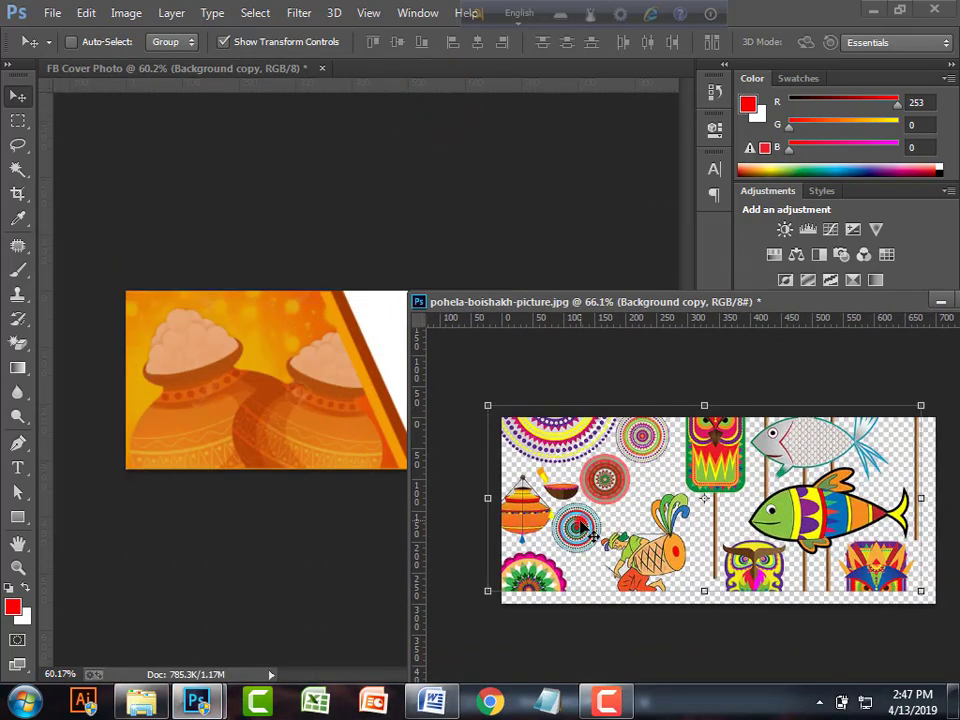
left_click_drag(593, 536, 371, 354)
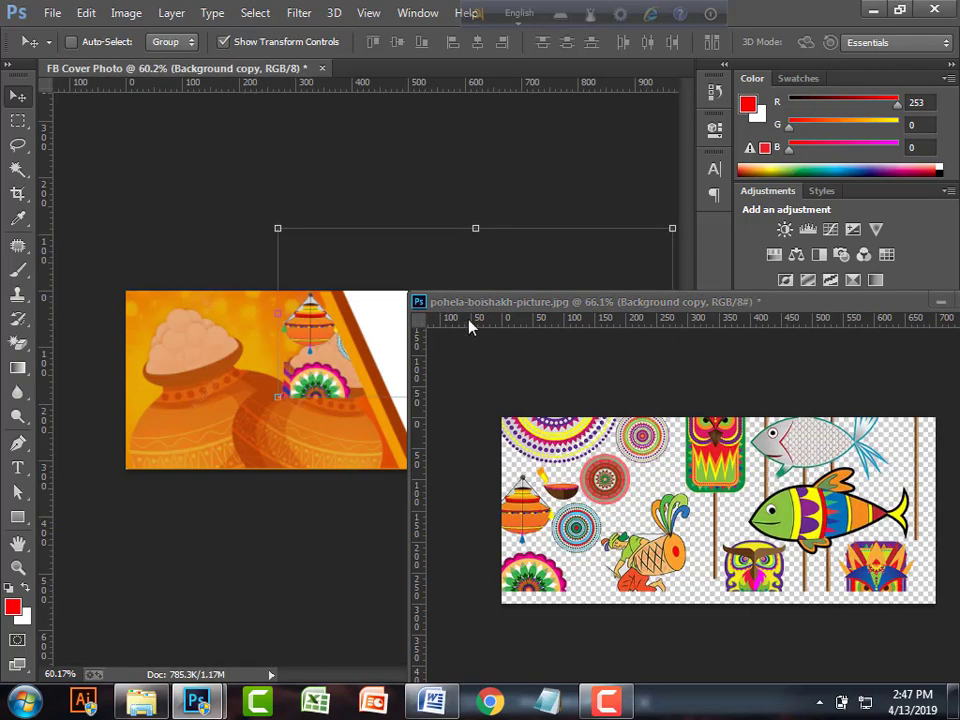
left_click_drag(516, 302, 111, 377)
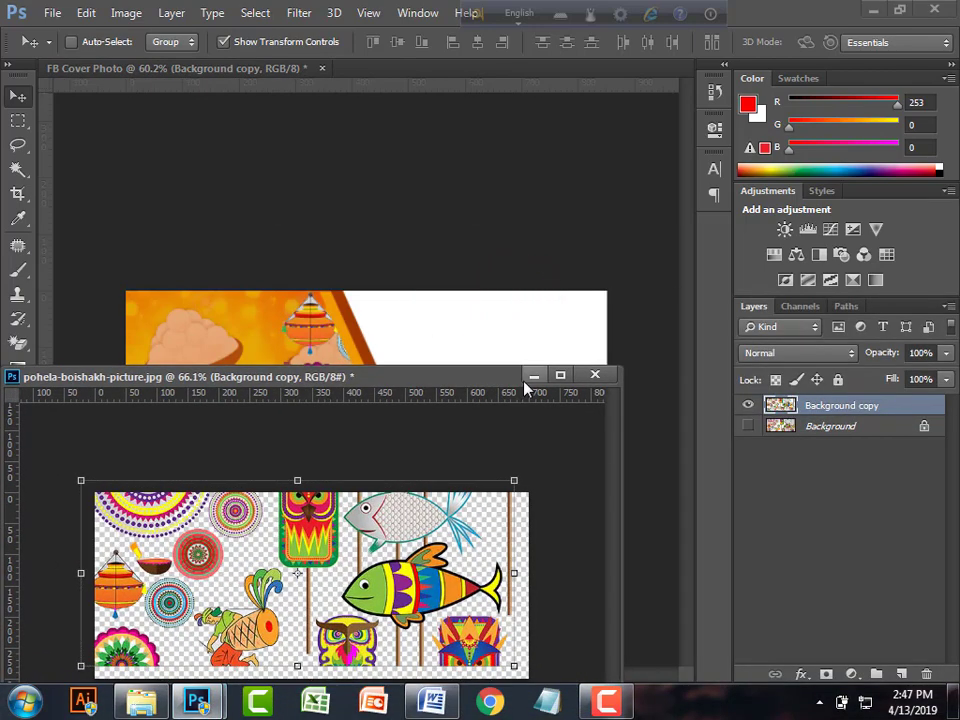
- Dock the festive picture window alongside the cover document, return to FB Cover Photo and shift the pasted artwork downward
left_click_drag(435, 379, 489, 79)
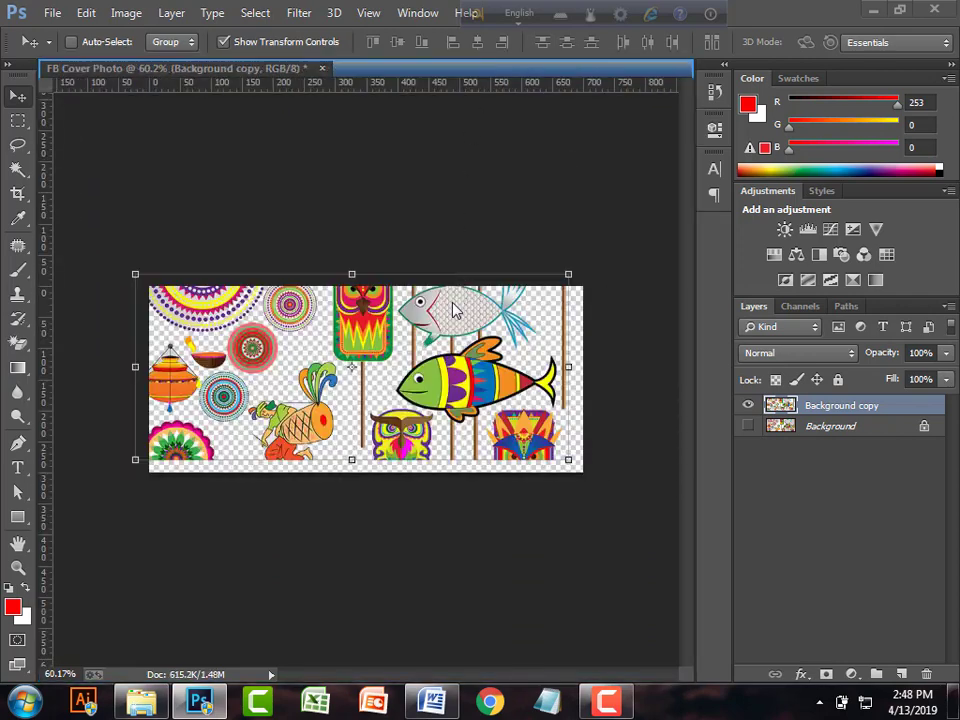
left_click(228, 68)
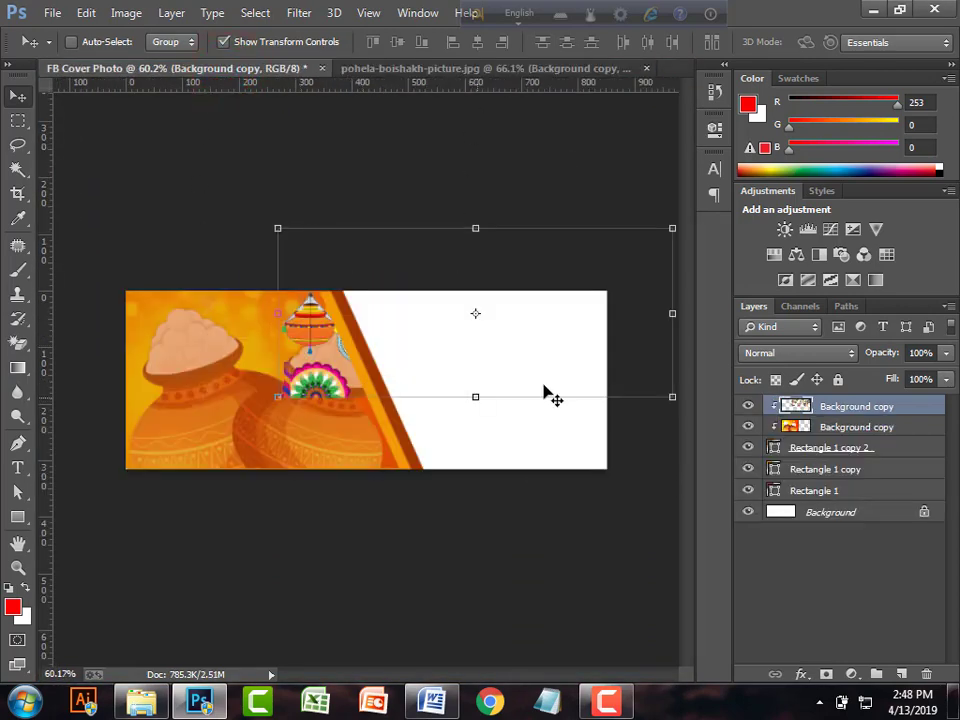
scroll(463, 366, "up", 2)
scroll(467, 366, "down", 1)
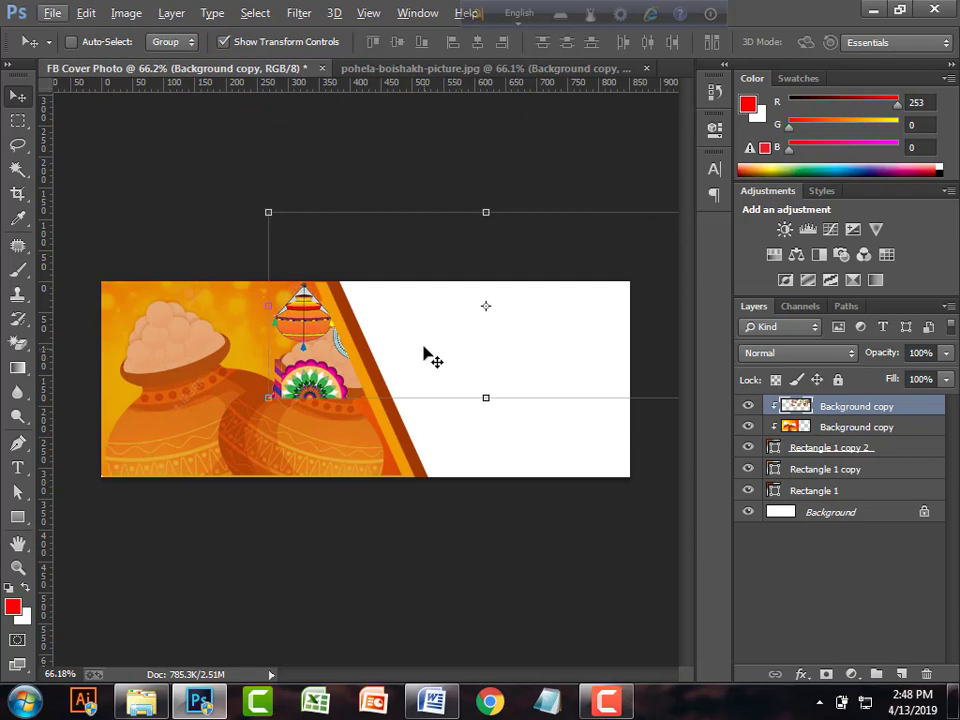
left_click_drag(424, 348, 409, 433)
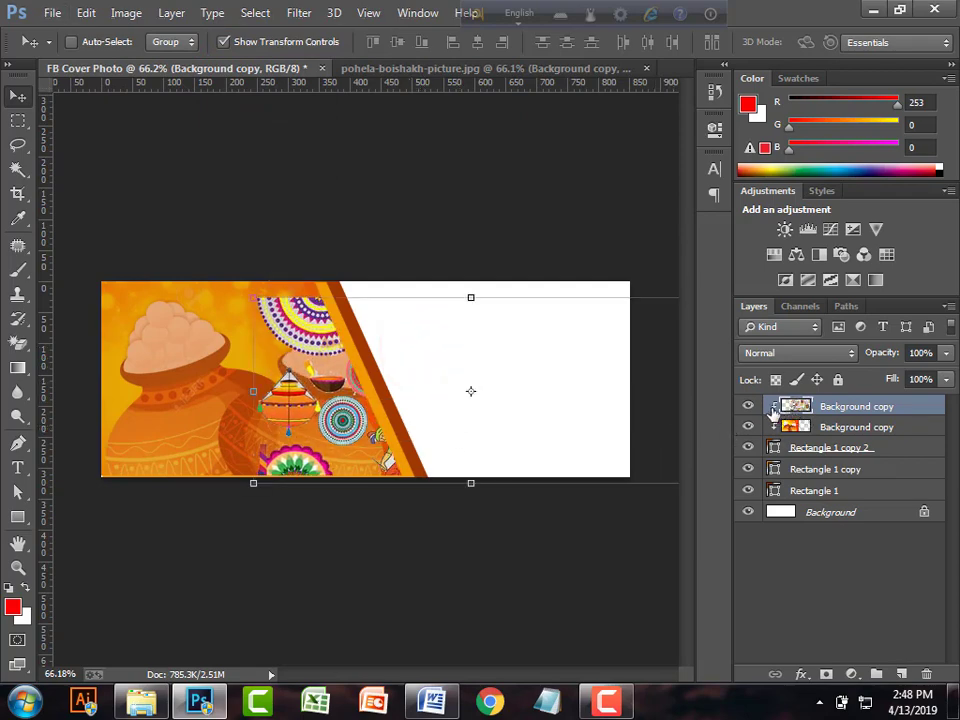
- Release the clipping mask on the festive artwork layer and reposition the artwork across the slanted edge and white area
right_click(837, 412)
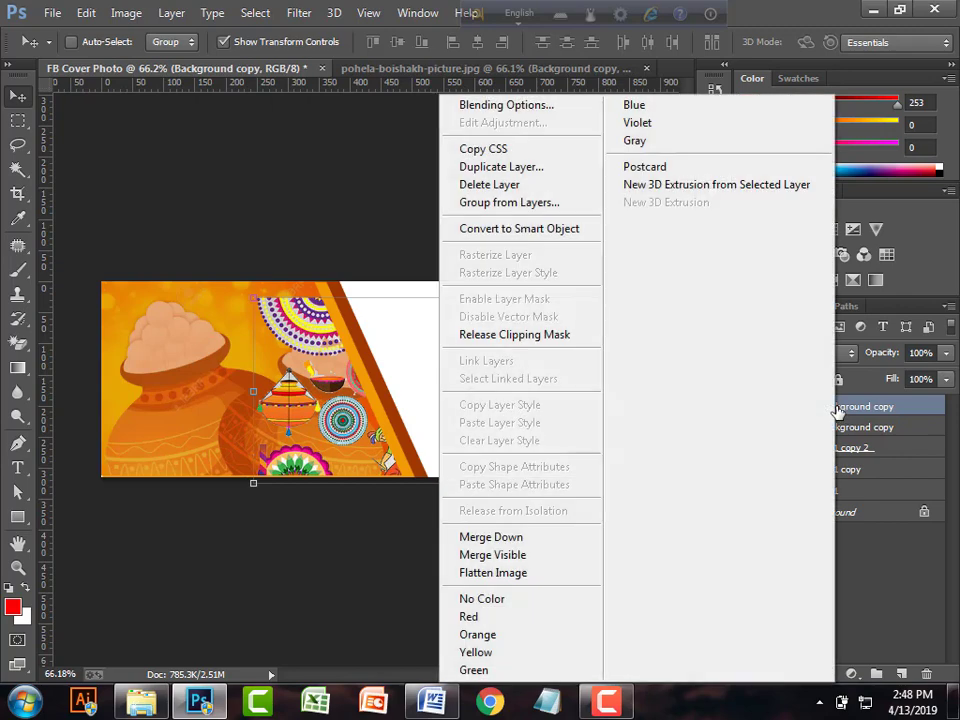
left_click(490, 340)
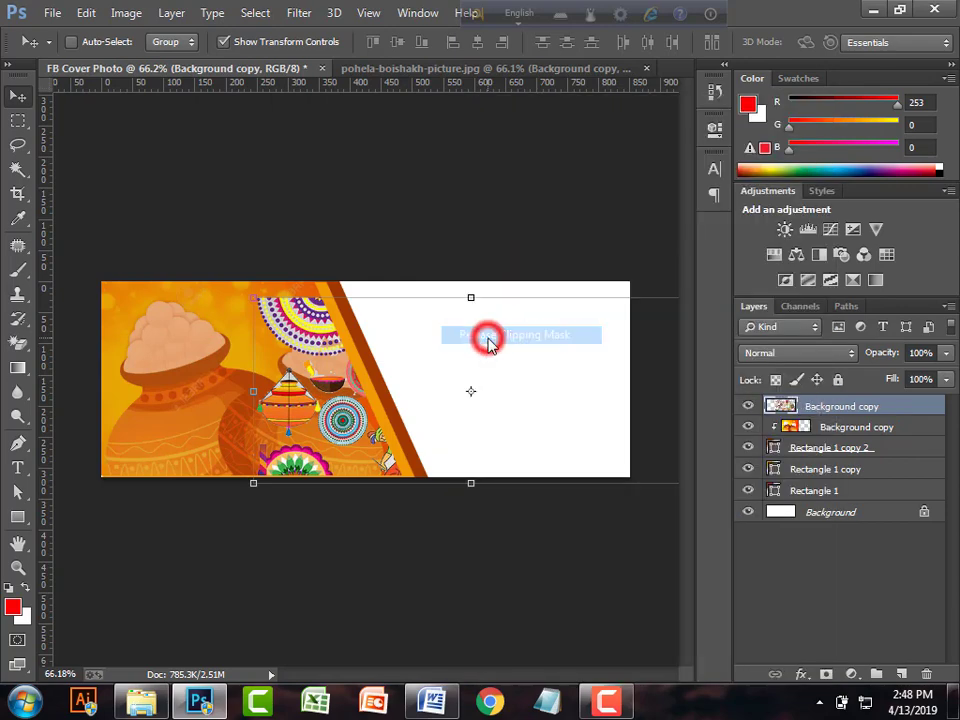
left_click_drag(490, 450, 461, 423)
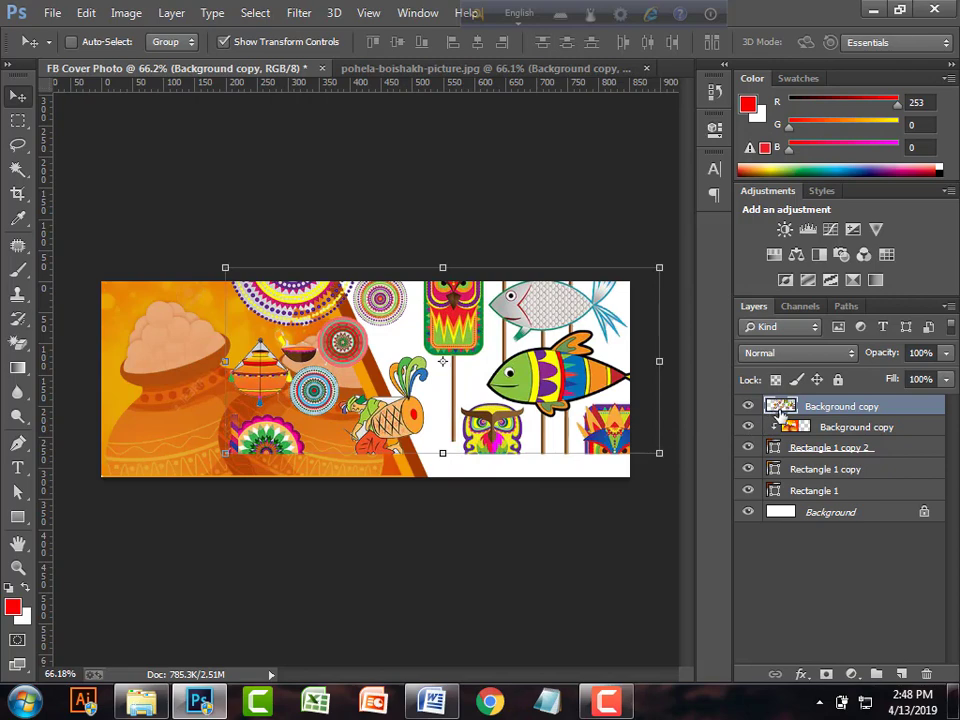
- Try clipping the festive artwork to the layers below, shift it slightly, and release the clipping mask again
right_click(818, 412)
left_click(493, 334)
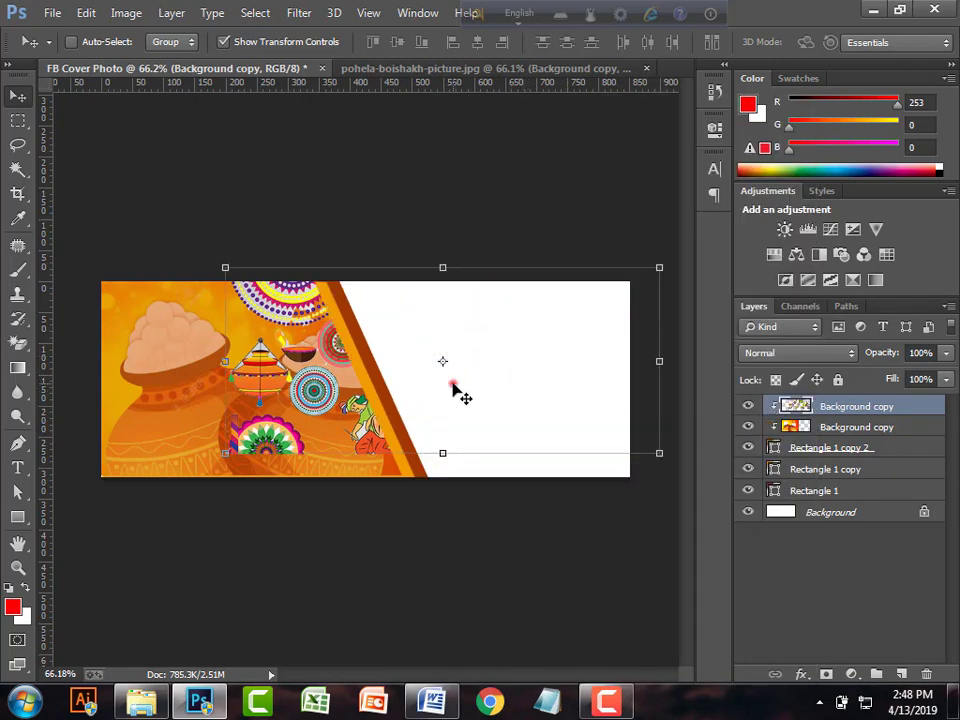
mouse_move(454, 392)
left_mouse_down()
mouse_move(393, 400)
mouse_move(378, 412)
mouse_move(446, 397)
left_mouse_up()
right_click(842, 418)
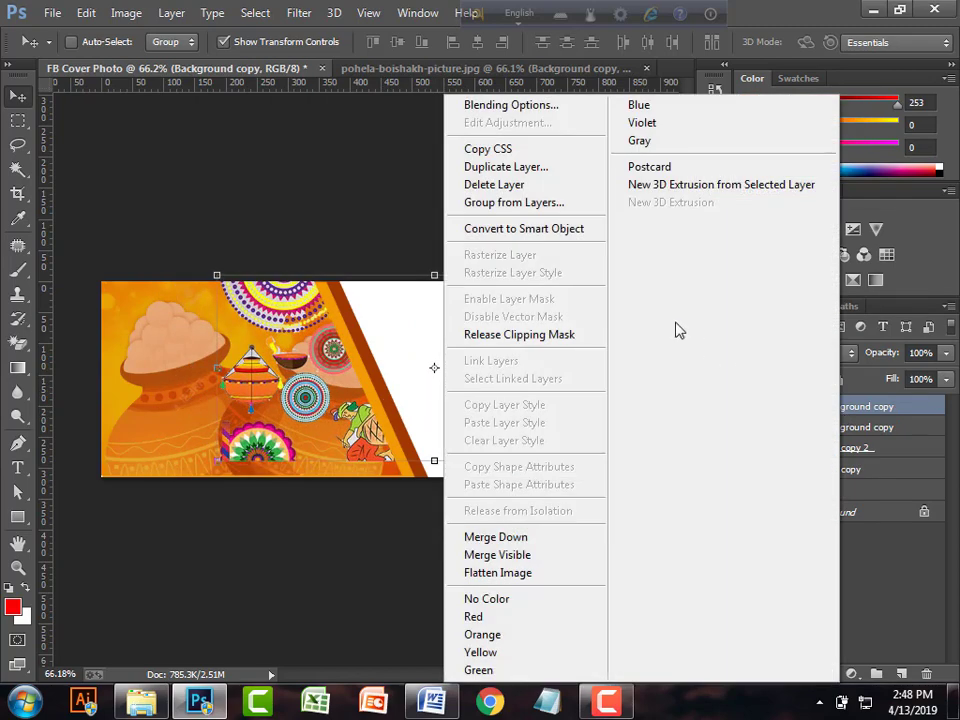
left_click(531, 333)
left_click_drag(531, 343, 573, 343)
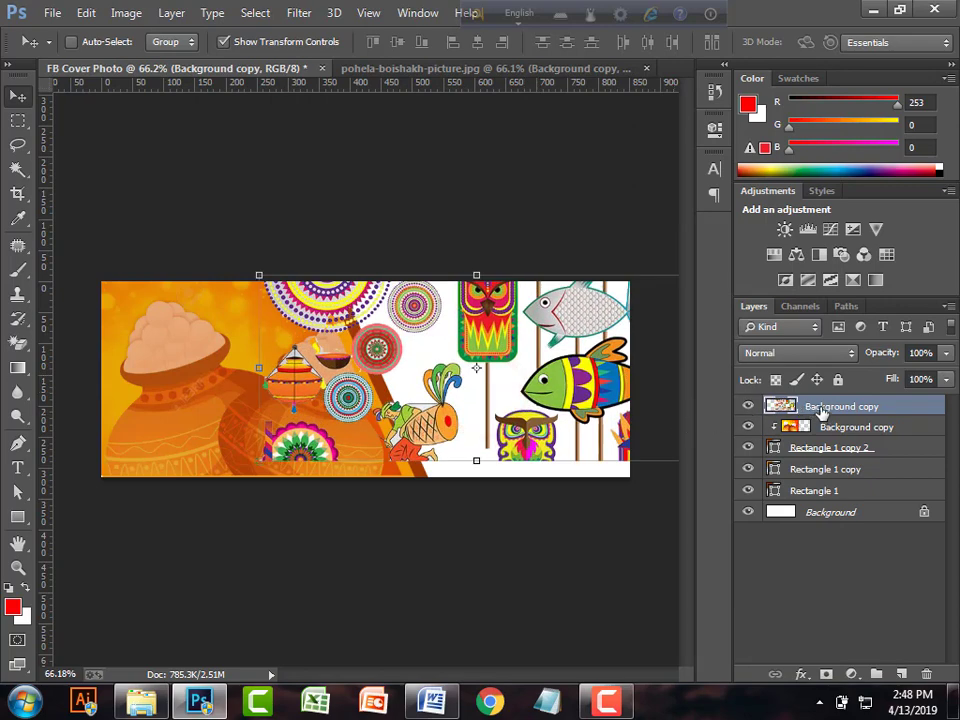
- Move the festive artwork layer beneath all the slanted shapes, just above the white Background, and shift the artwork left
left_click_drag(820, 411, 800, 455)
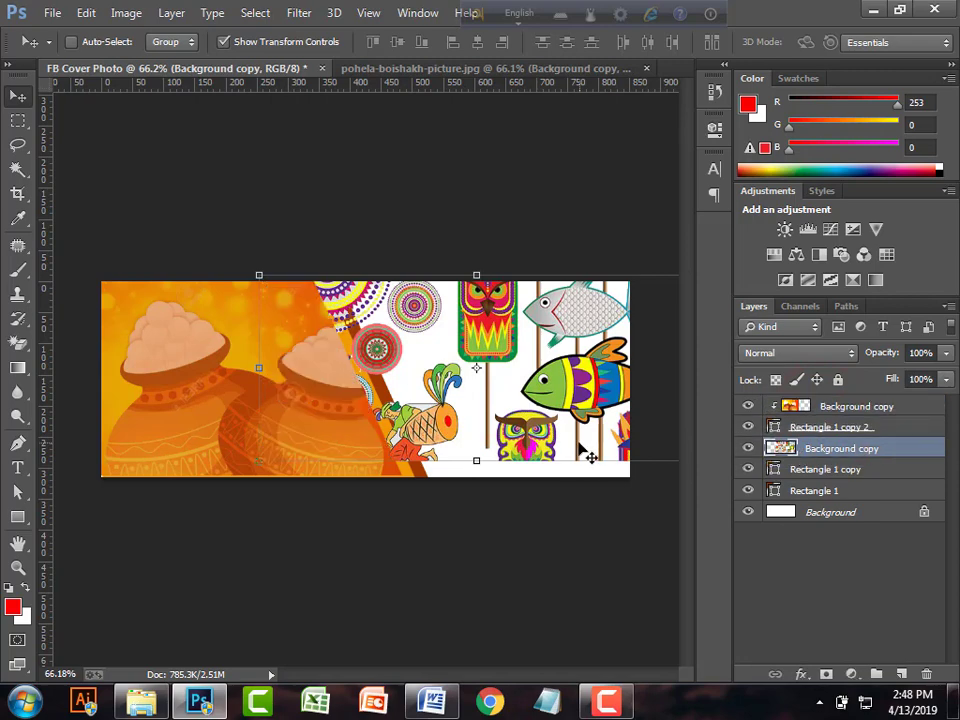
left_click_drag(590, 456, 568, 486)
left_click_drag(836, 456, 836, 492)
left_click_drag(410, 430, 354, 416)
- Enlarge the festive artwork to about 134% and place its centre at X 406 px, Y 154.5 px so the fish fill the white area
left_click_drag(594, 475, 668, 507)
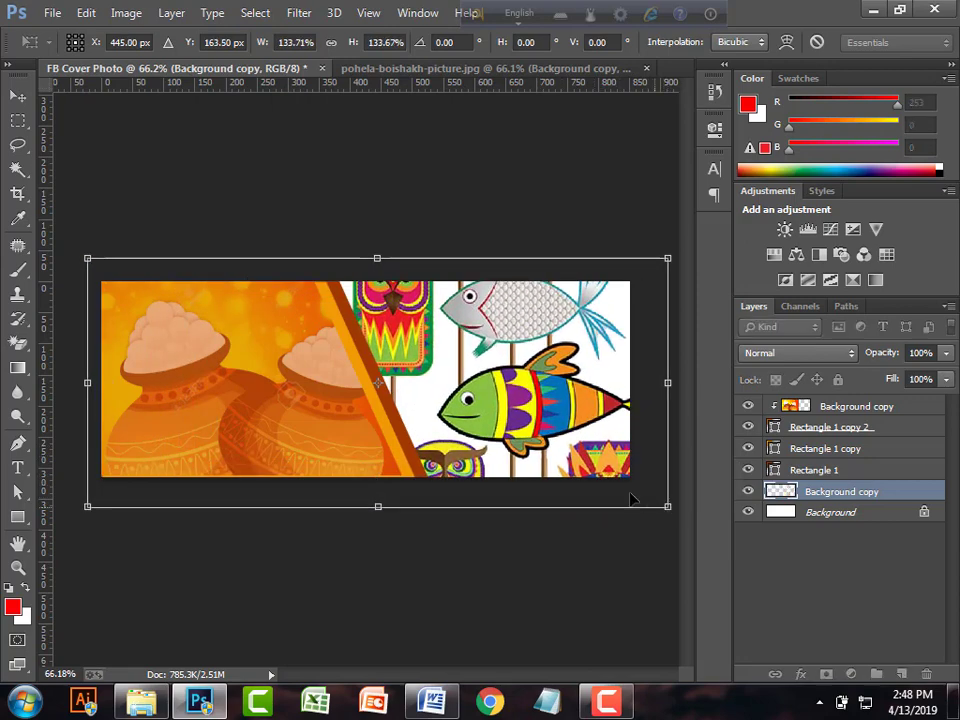
left_click_drag(549, 431, 528, 427)
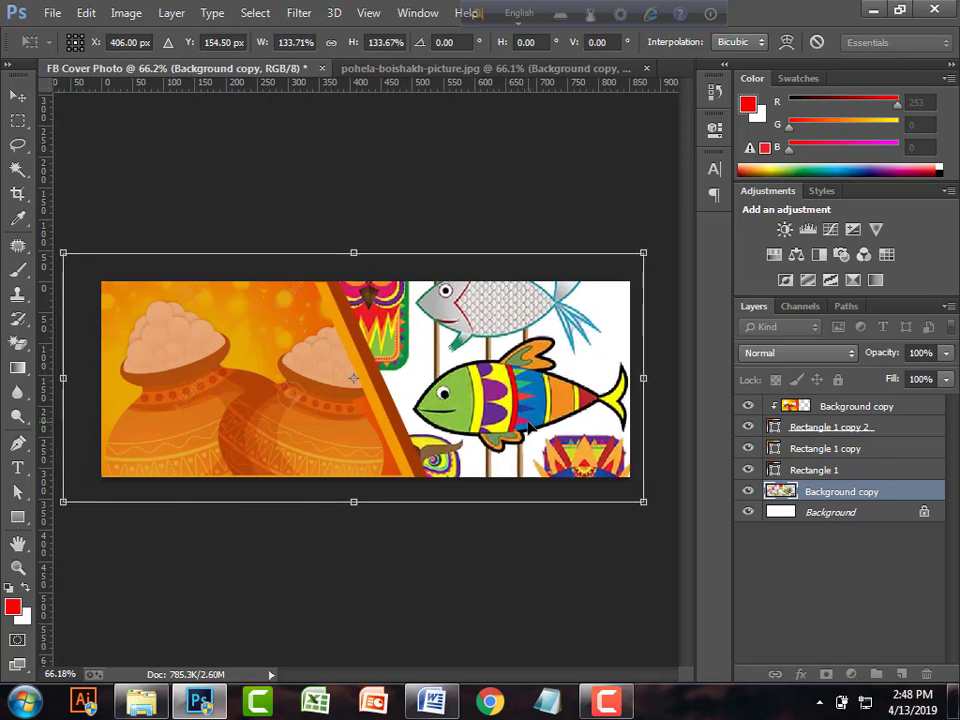
scroll(528, 427, "up", 2)
left_click_drag(656, 347, 575, 365)
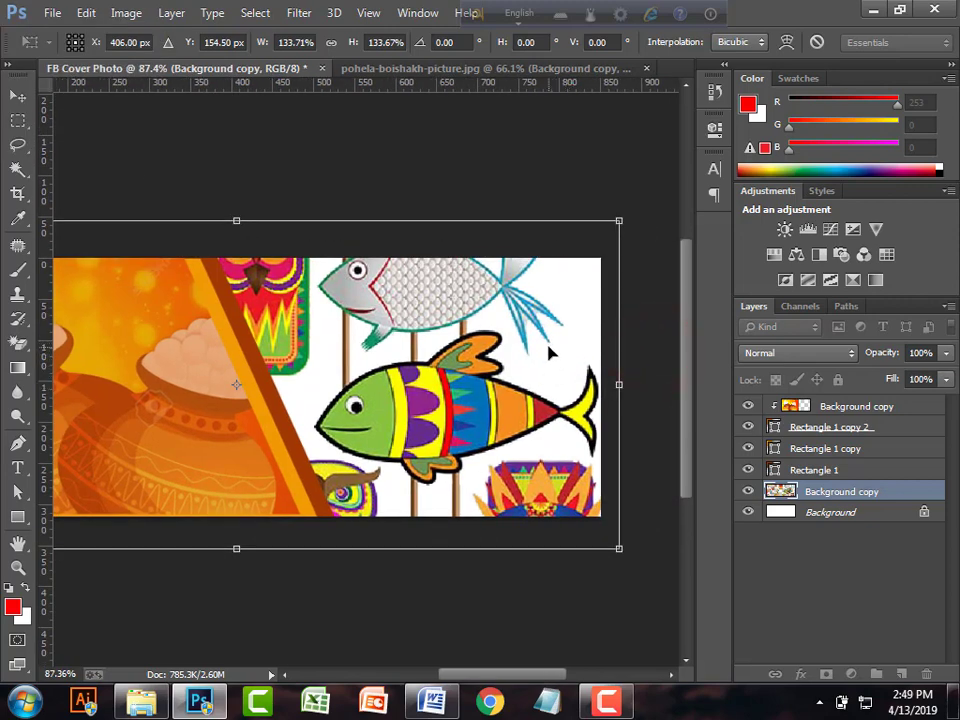
scroll(555, 355, "down", 3)
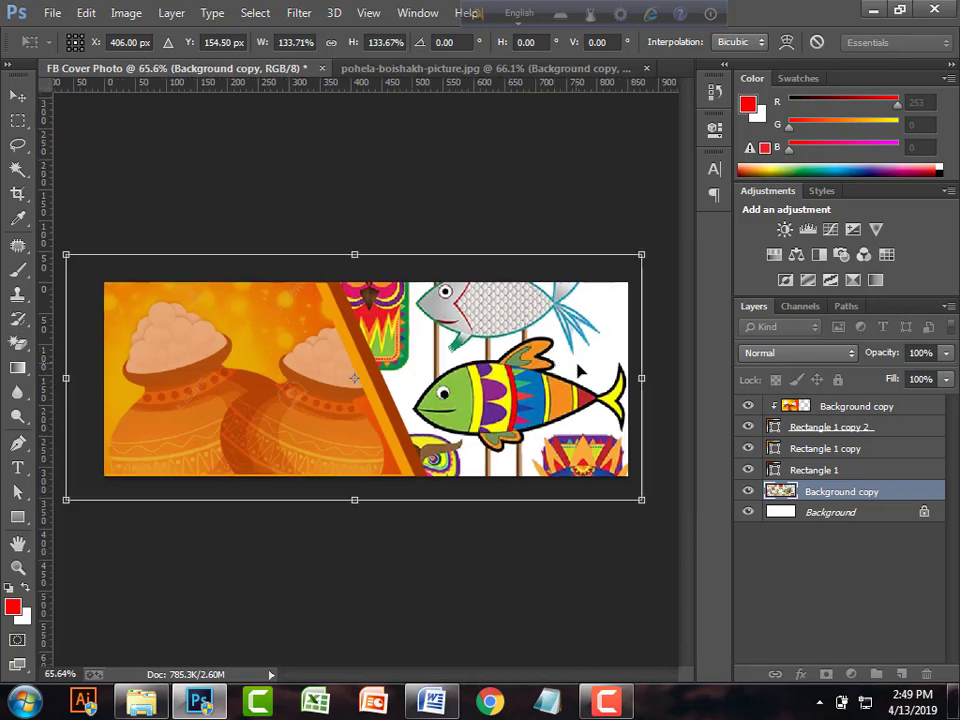
scroll(578, 371, "up", 3)
scroll(578, 371, "down", 3)
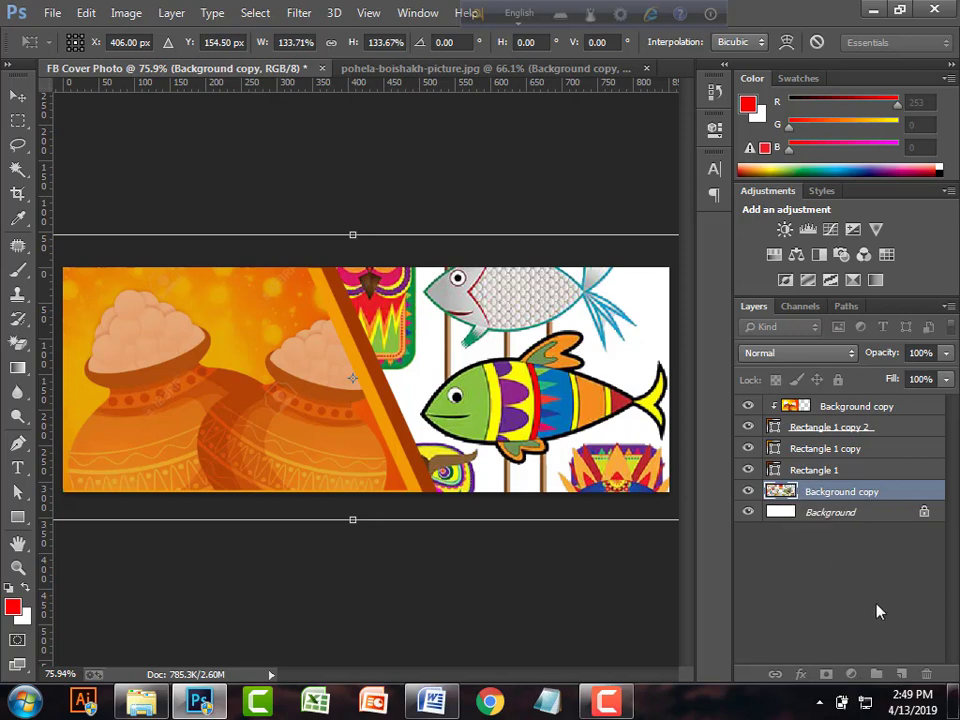
key("alt+space")
left_click(618, 578)
key("Return")
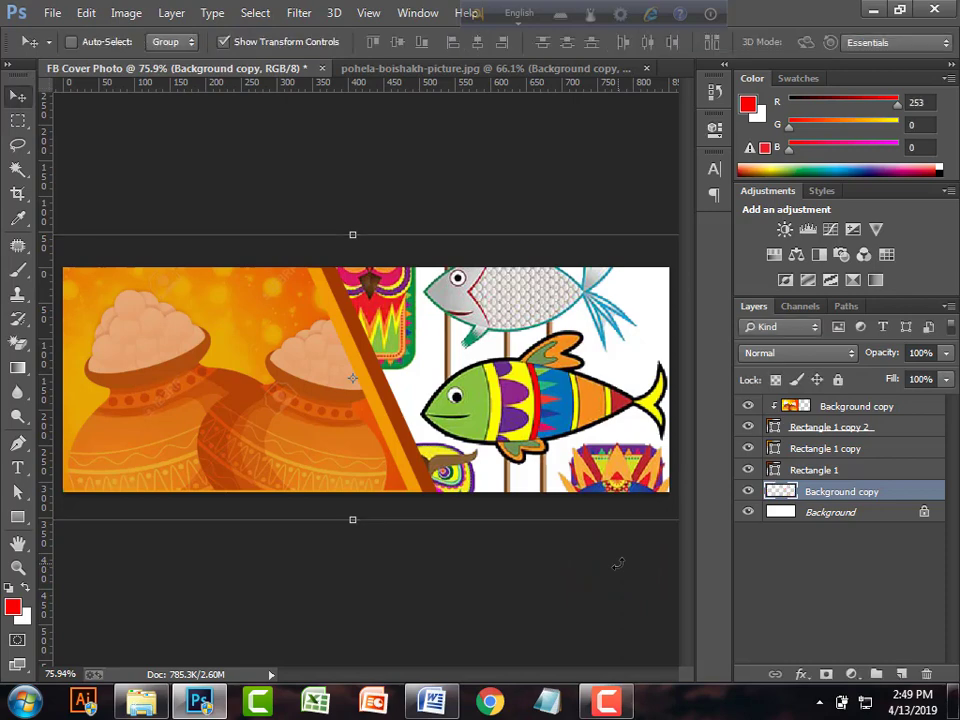
- Discard a new layer added above the festive artwork and add an empty one between the artwork and the white Background
left_click(901, 675)
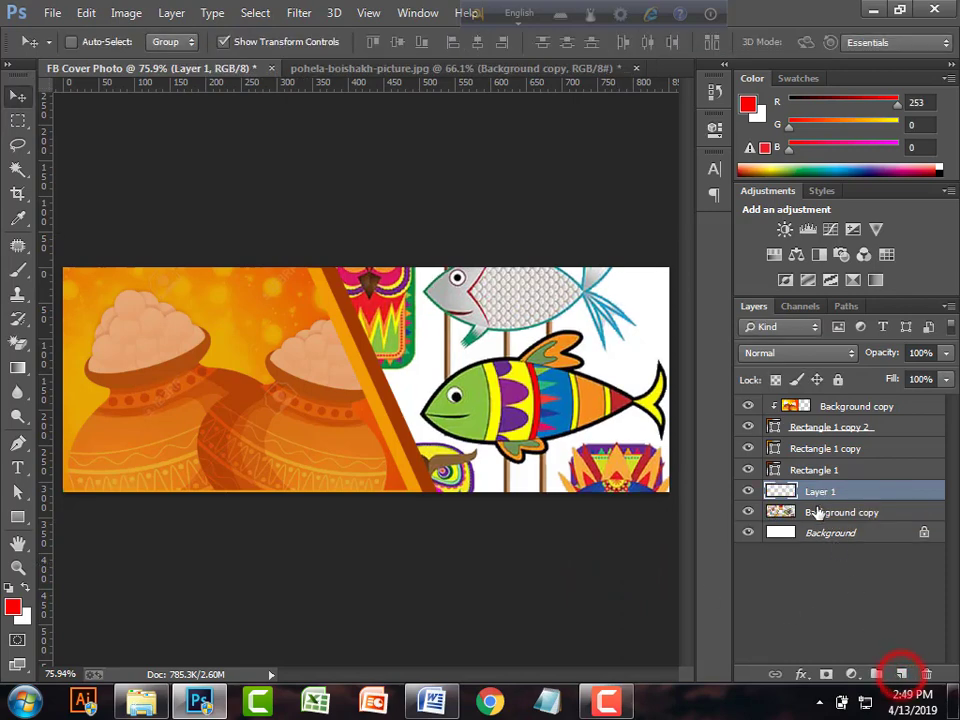
left_click_drag(815, 493, 926, 675)
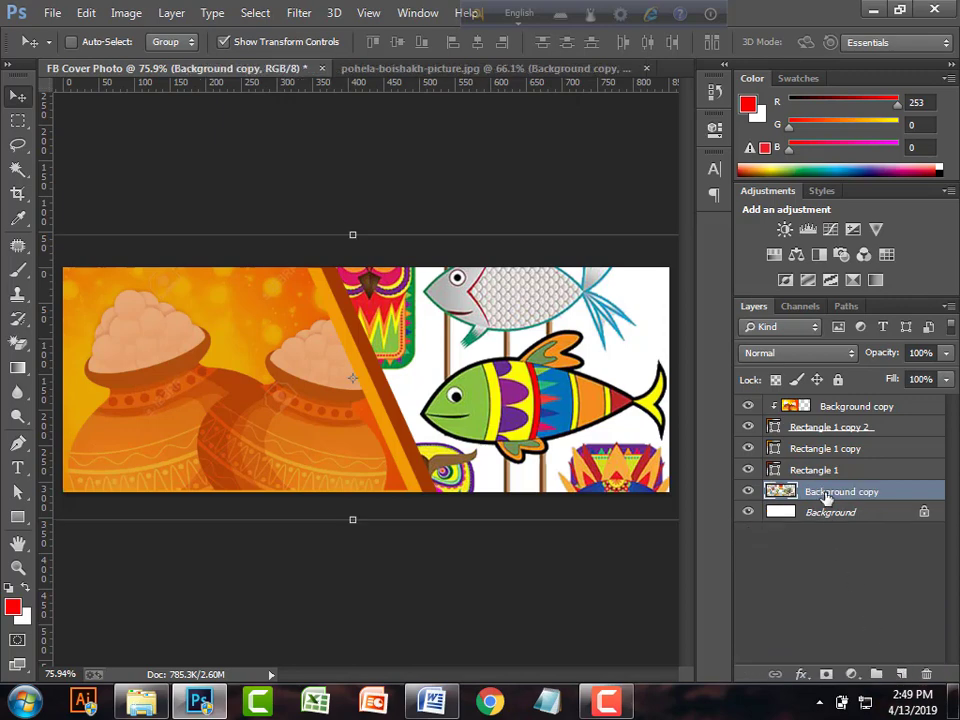
left_click(898, 676)
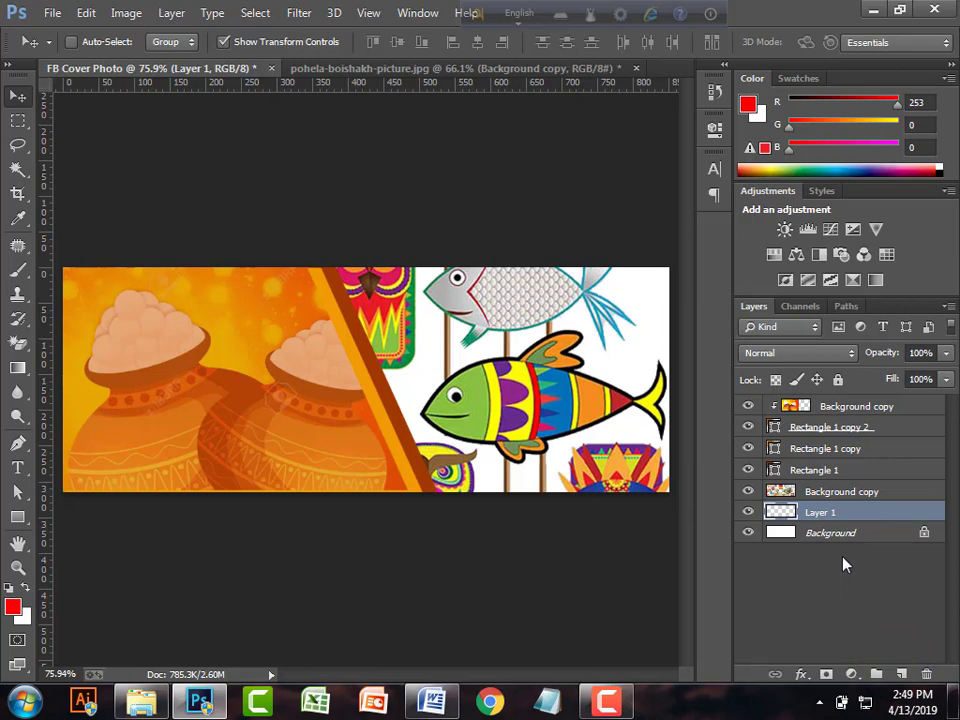
- Draw a red 600 × 348 px rectangle behind the festive artwork and move it over the canvas area beside the pots
left_click(18, 517)
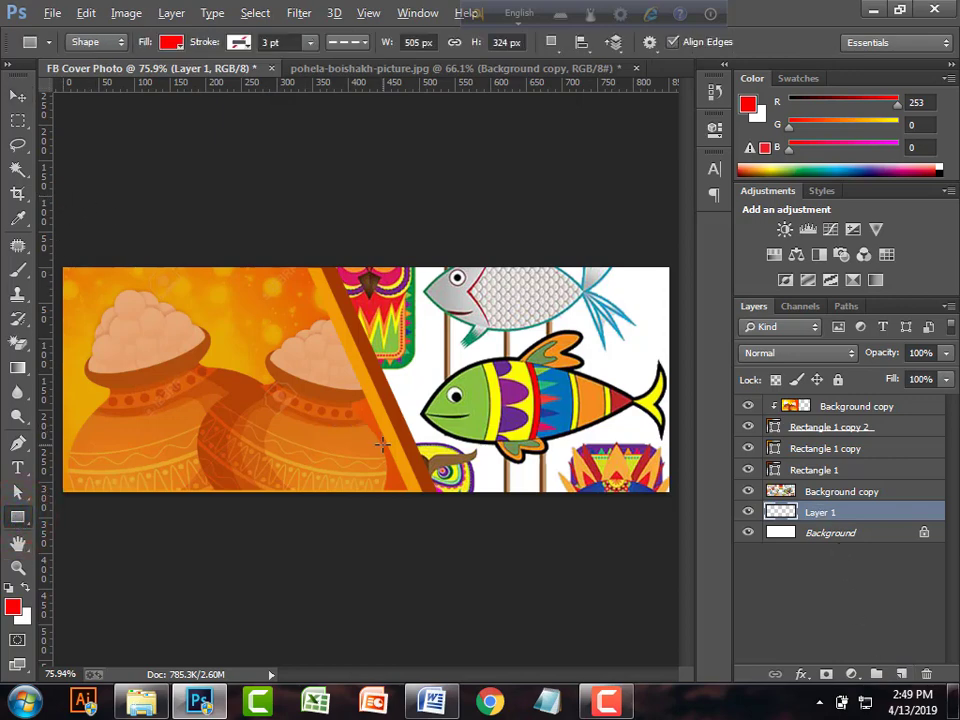
scroll(381, 444, "down", 1)
left_click_drag(337, 272, 560, 396)
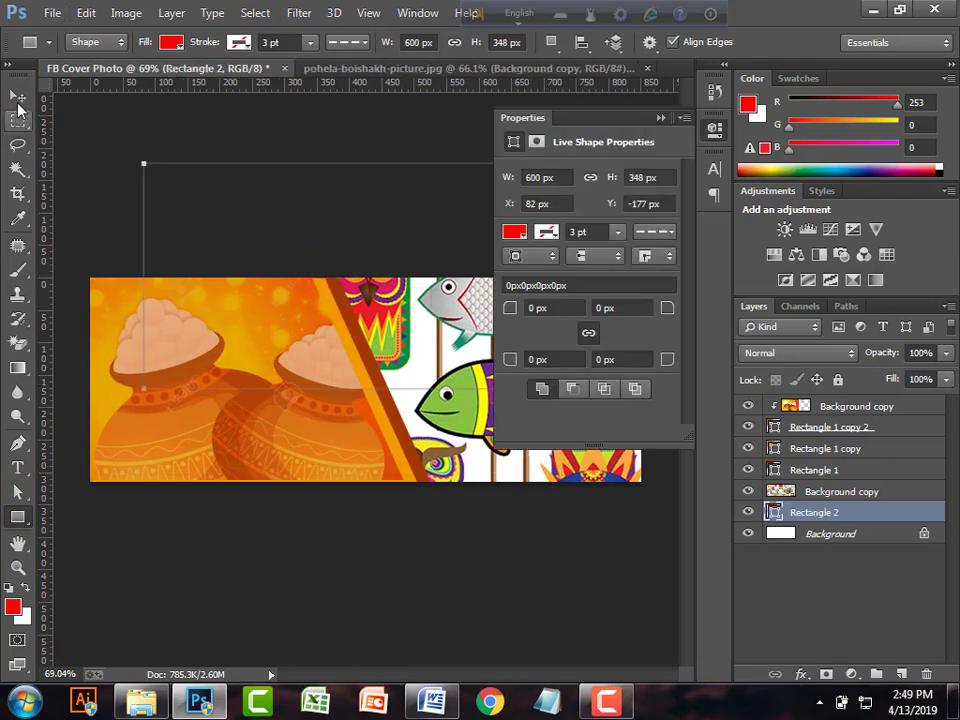
left_click(18, 95)
left_click_drag(349, 236, 436, 372)
scroll(436, 372, "down", 1)
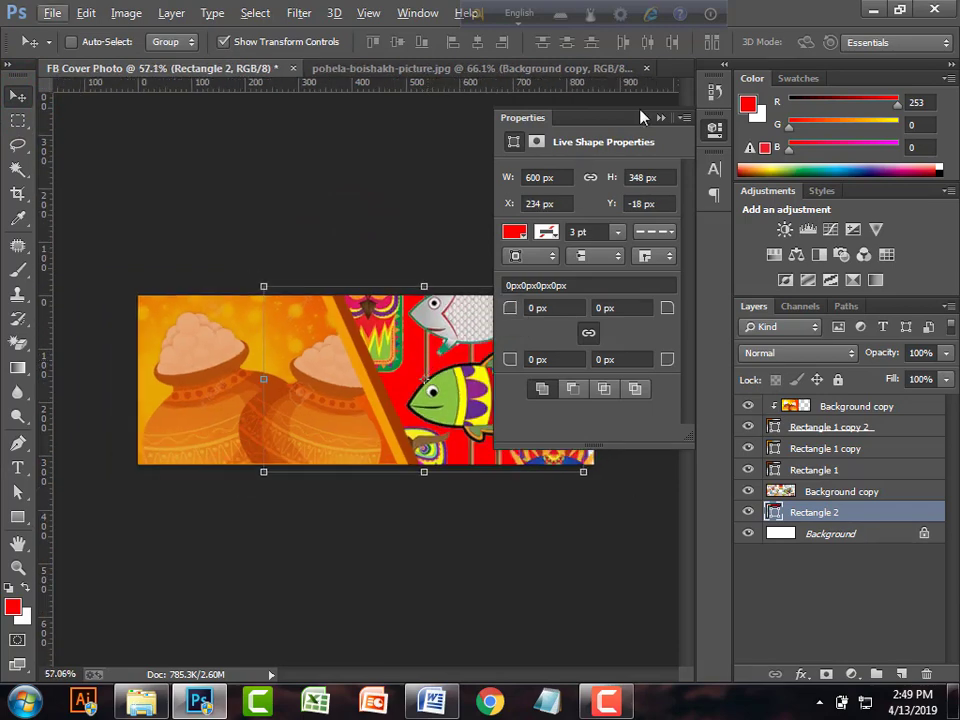
left_click(658, 117)
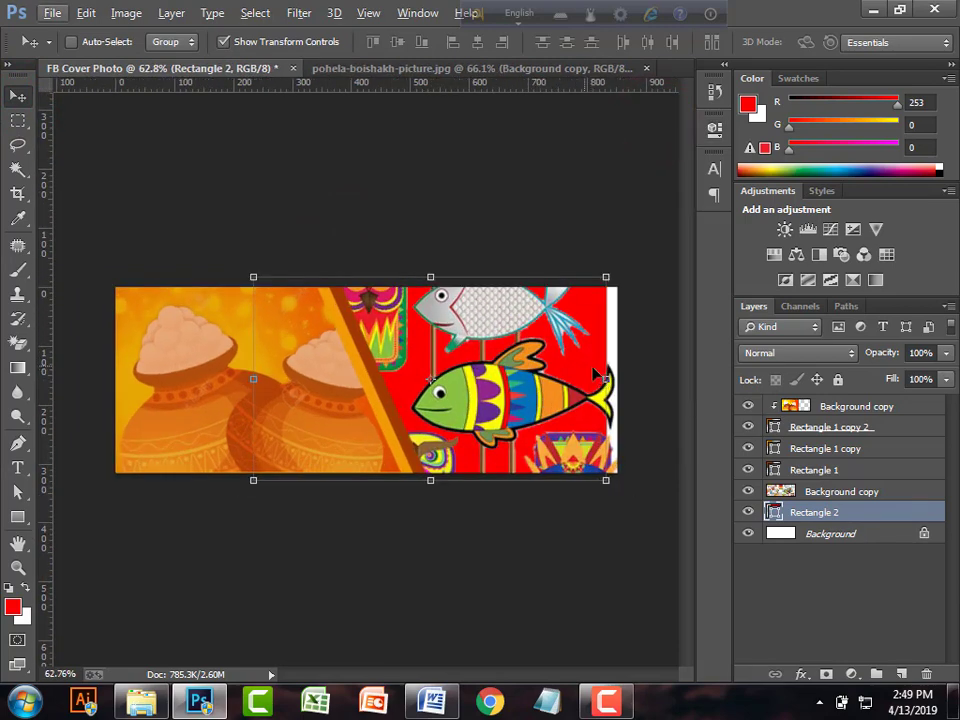
left_click_drag(584, 370, 600, 371)
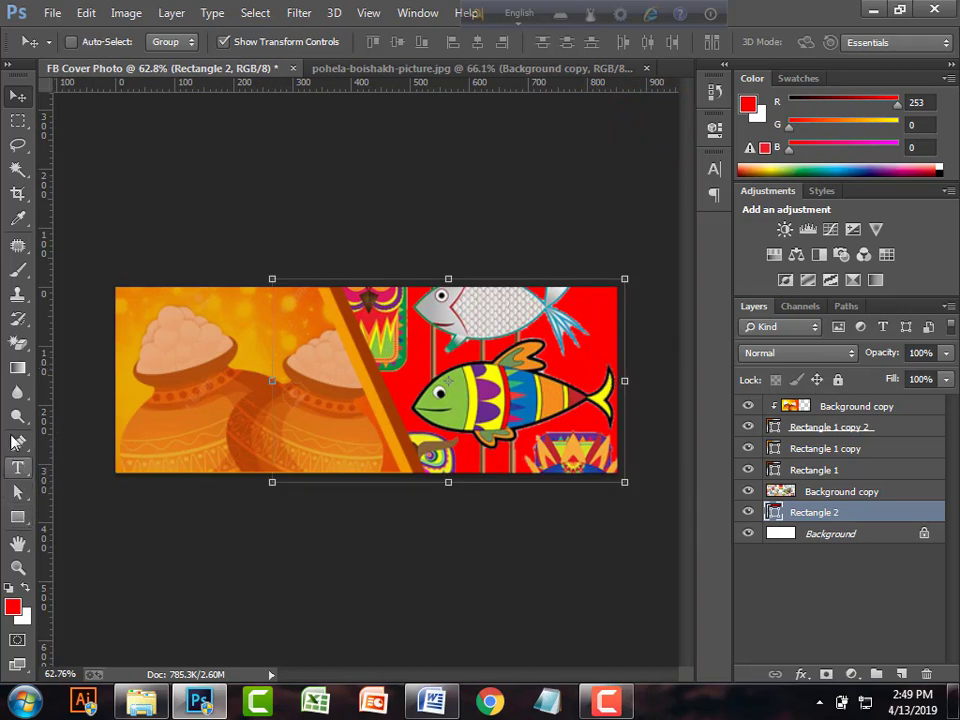
- Set the Gradient tool to the Orange, Yellow, Orange preset and toggle the red rectangle's visibility off and on
left_click(17, 369)
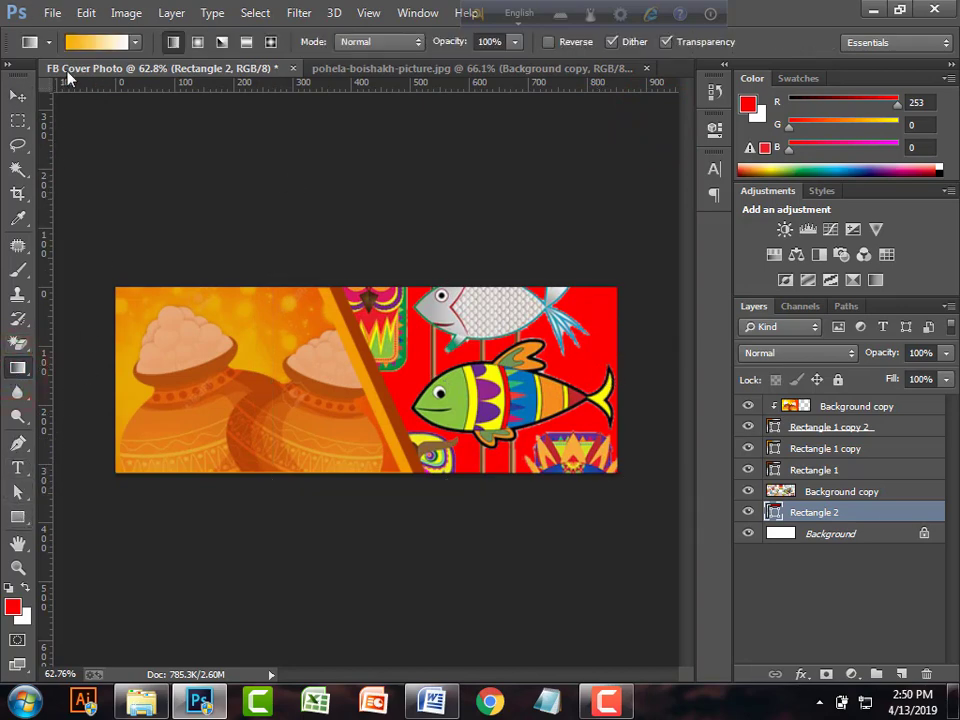
left_click(87, 44)
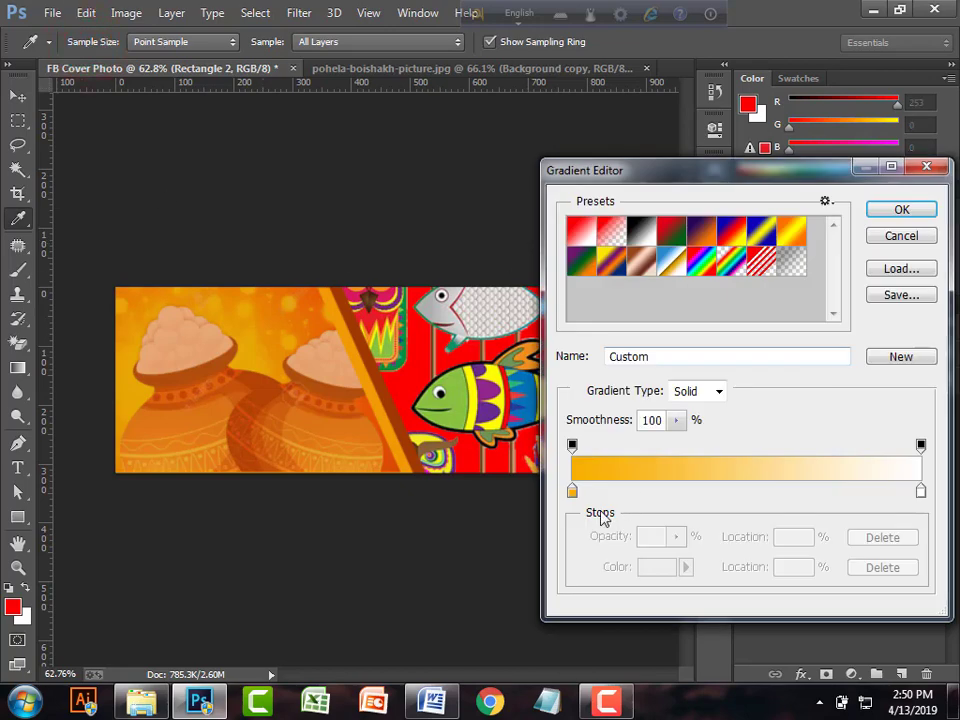
left_click(790, 231)
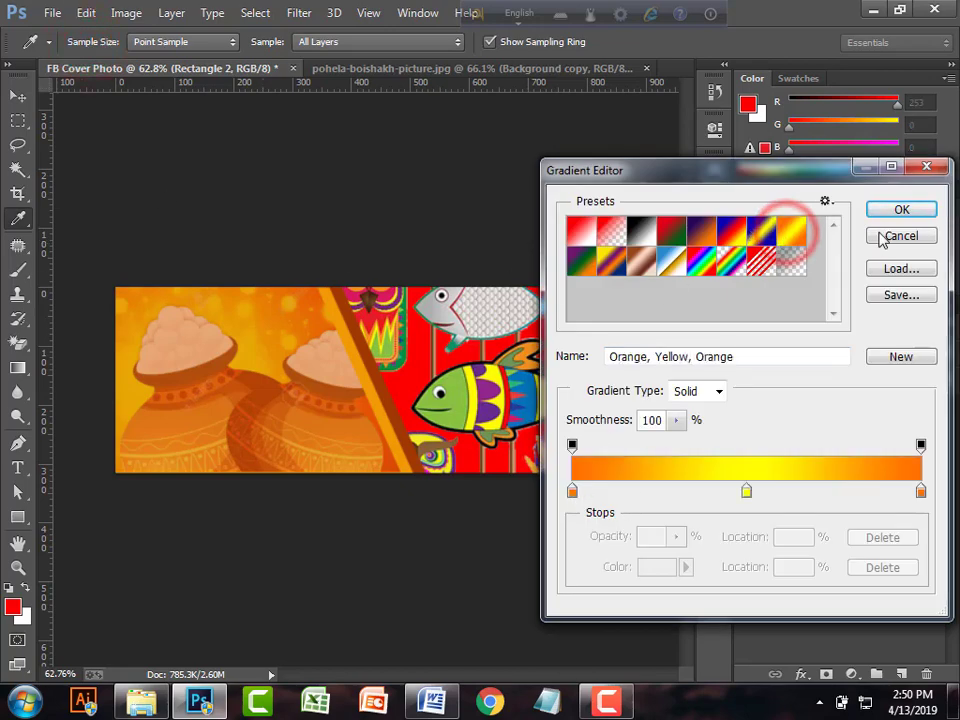
left_click(886, 220)
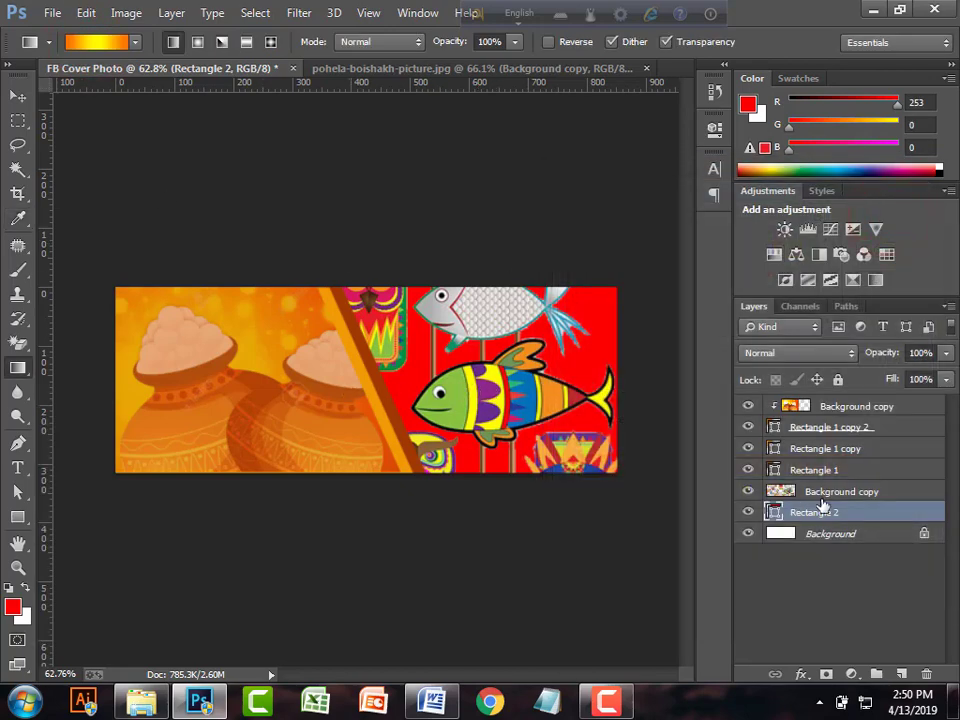
left_click(747, 512)
left_click(747, 512)
- Change the red rectangle's fill to the linear blue, red and yellow gradient preset
left_click(17, 516)
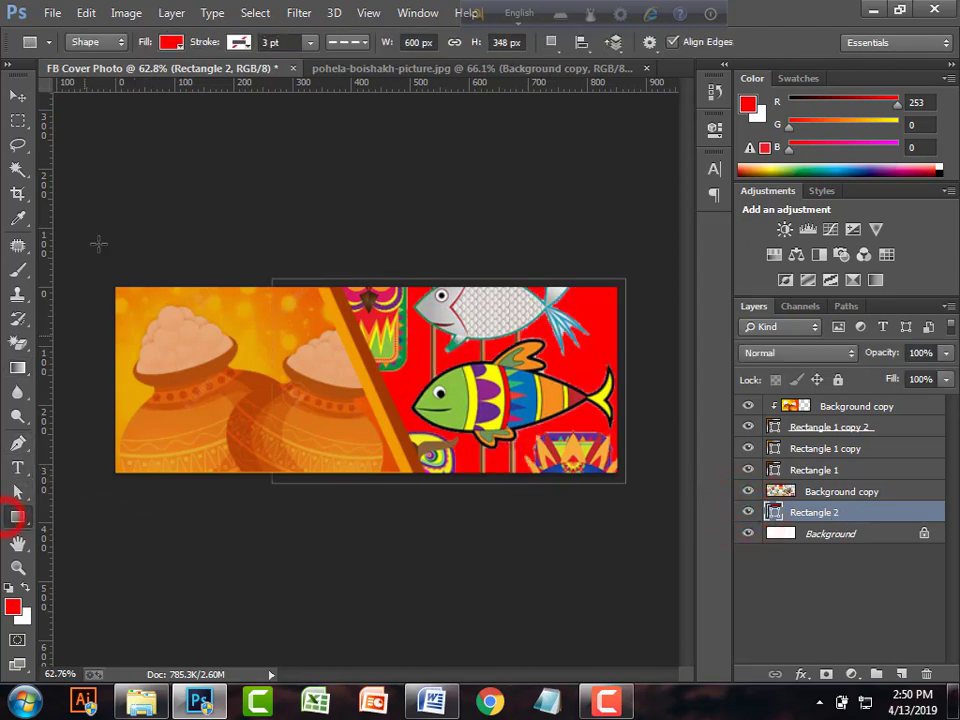
left_click(170, 42)
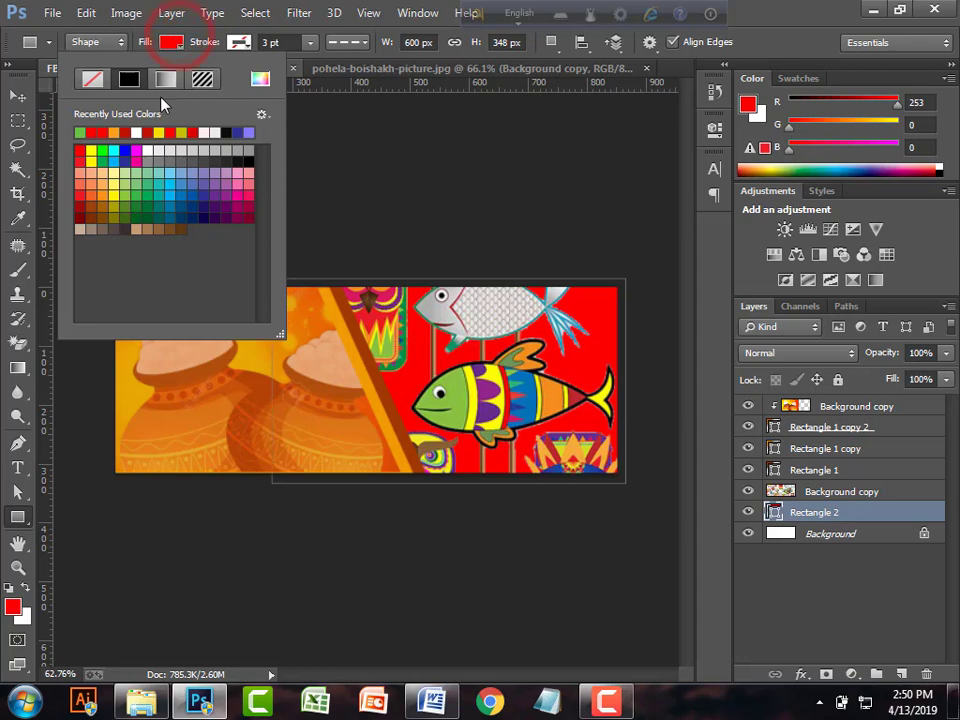
left_click(165, 79)
left_click(240, 142)
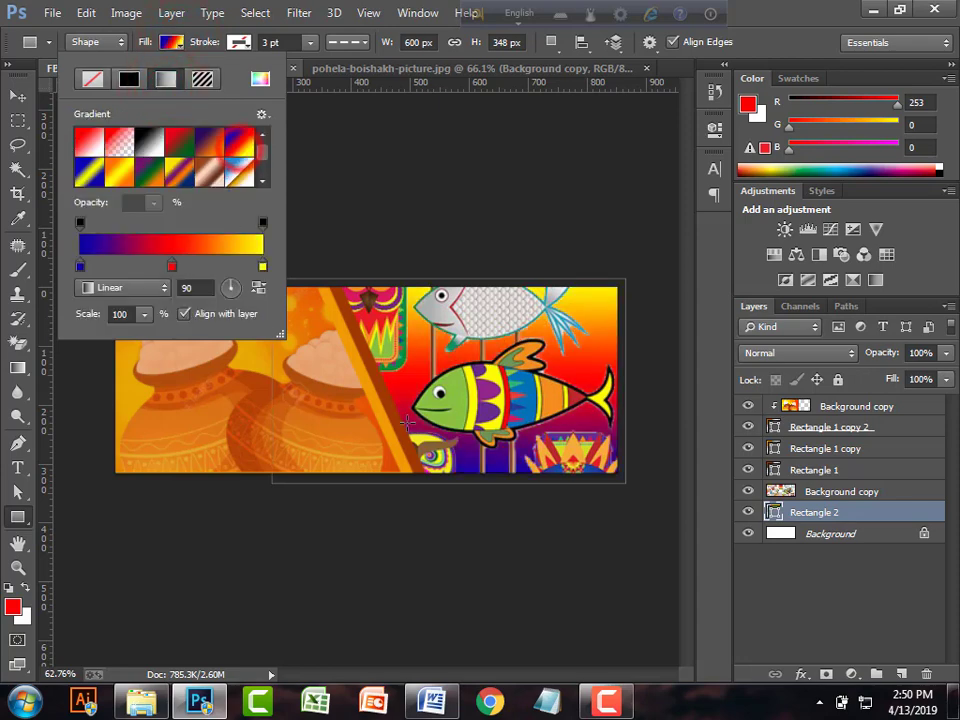
left_click(553, 238)
left_click_drag(278, 211, 575, 626)
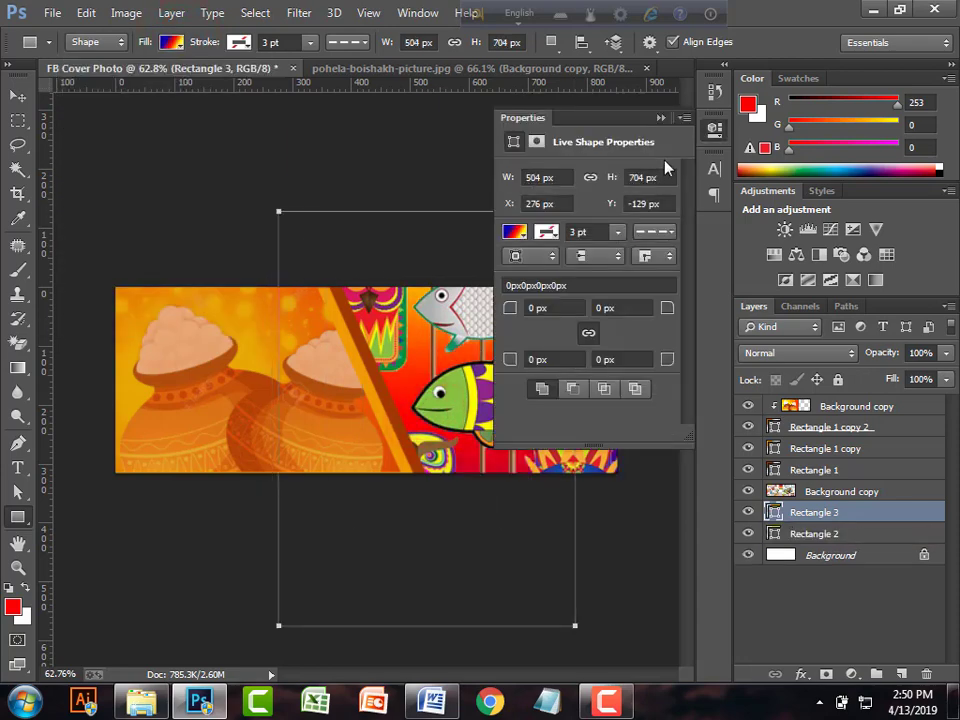
left_click(660, 118)
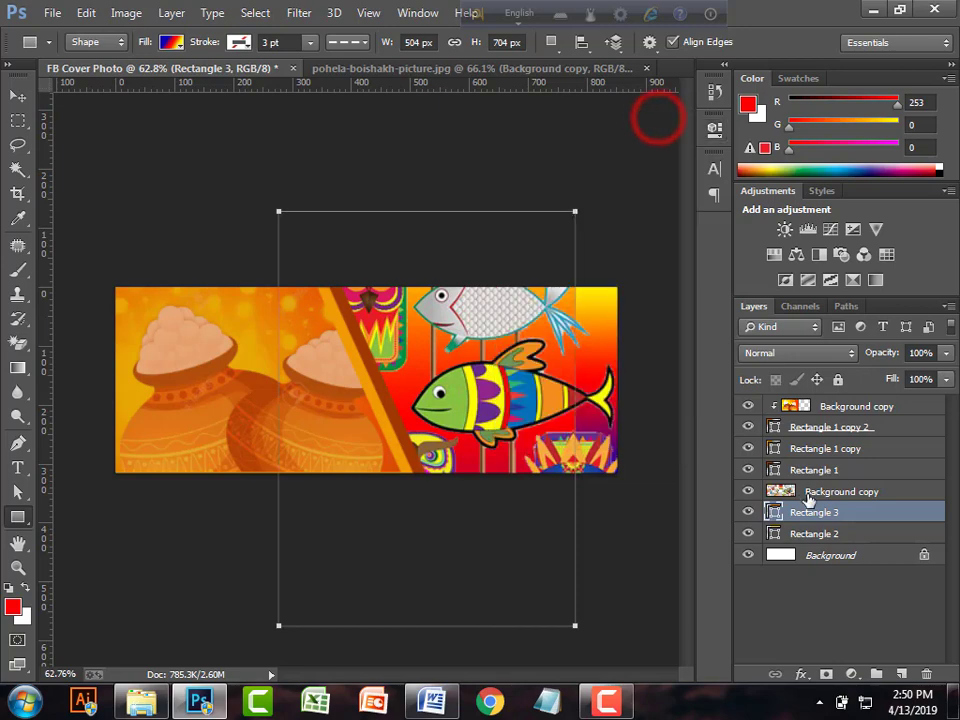
key("Delete")
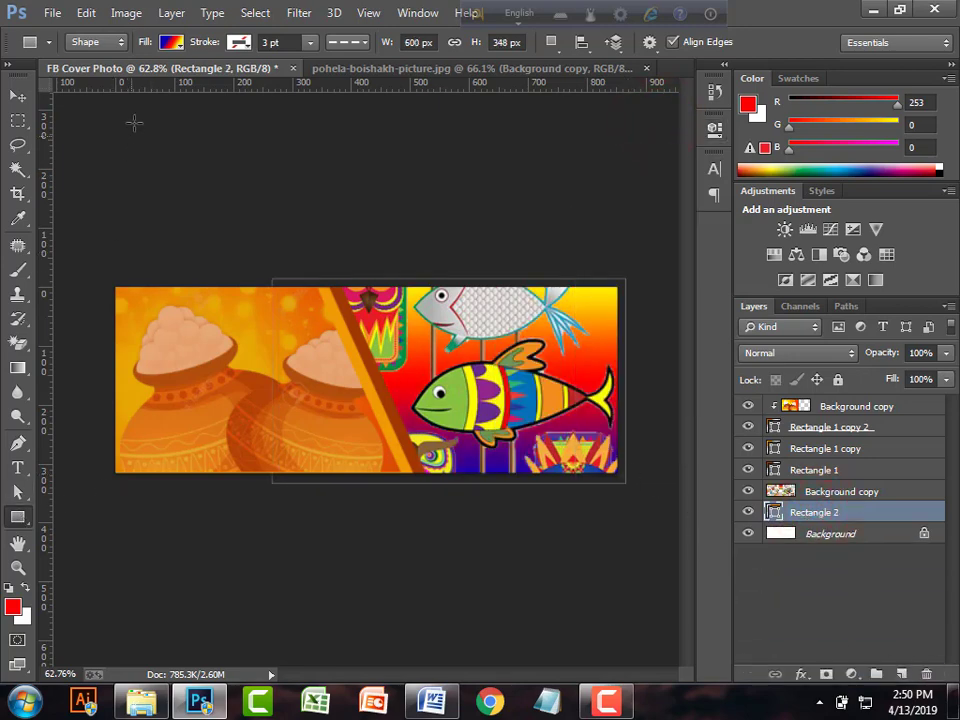
- Reduce the rectangle's gradient to red and yellow by removing the blue stop, moving the red stop to the start and recoloring it #d11515
left_click(172, 44)
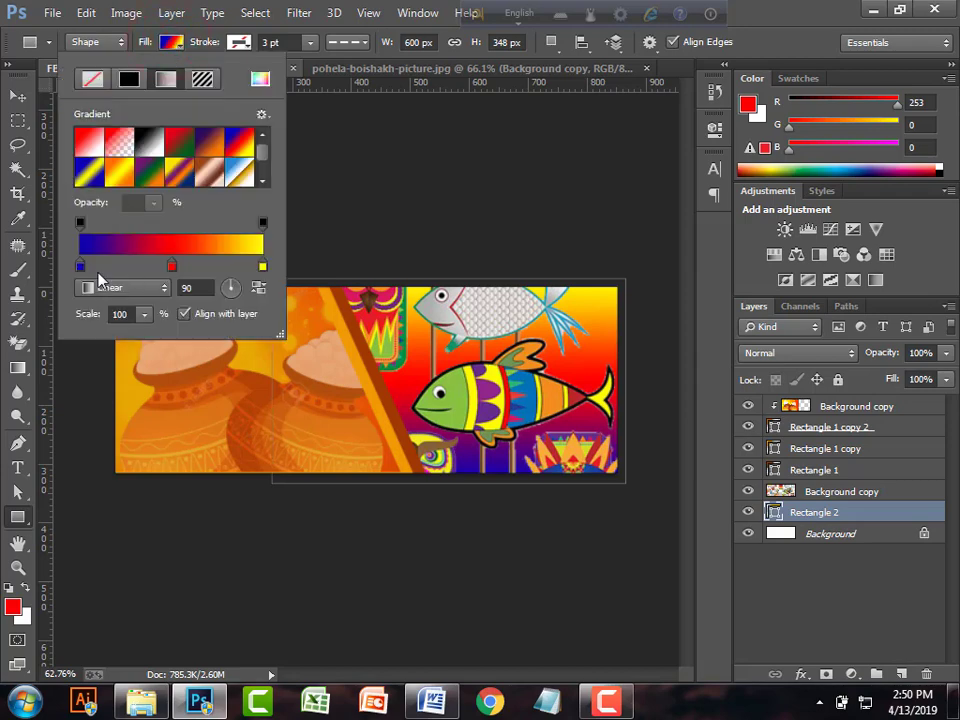
left_click_drag(80, 266, 82, 305)
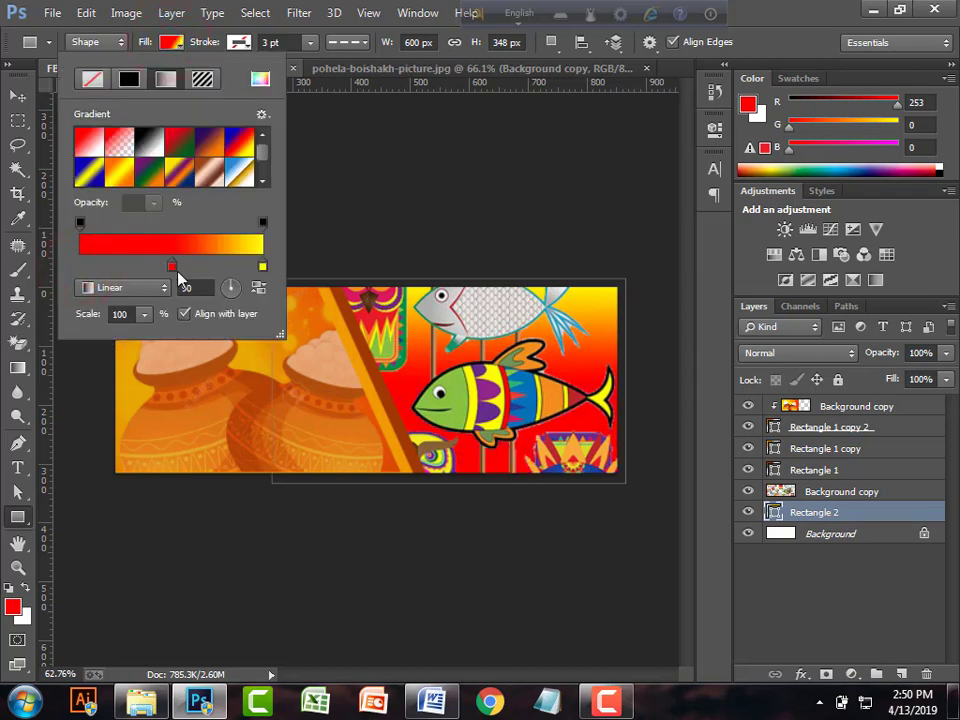
left_click_drag(176, 270, 82, 272)
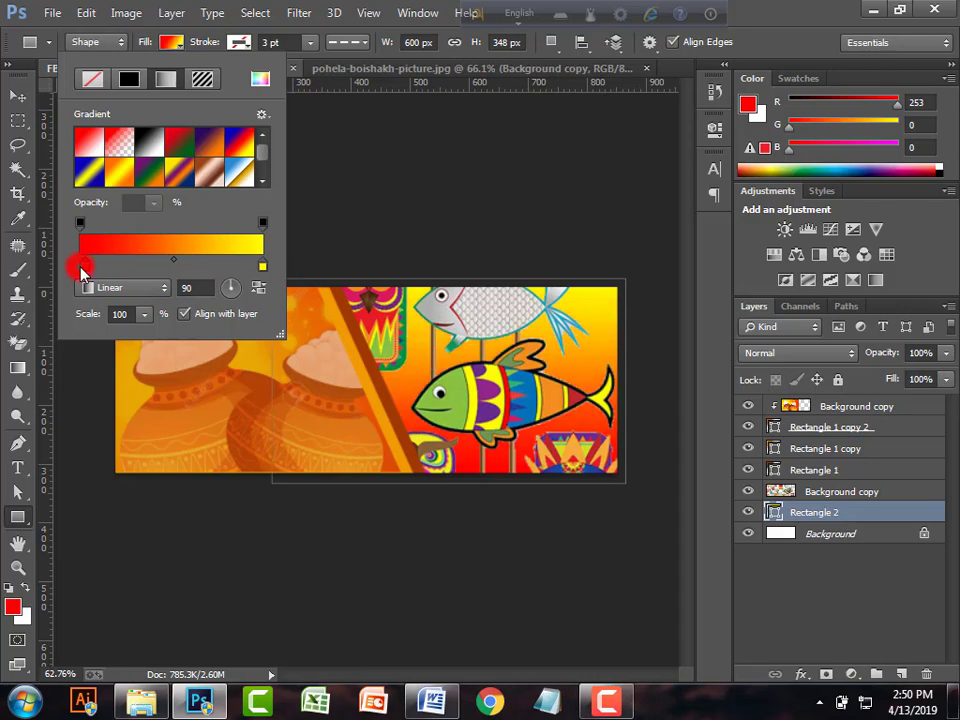
double_click(82, 272)
left_click_drag(733, 437, 747, 357)
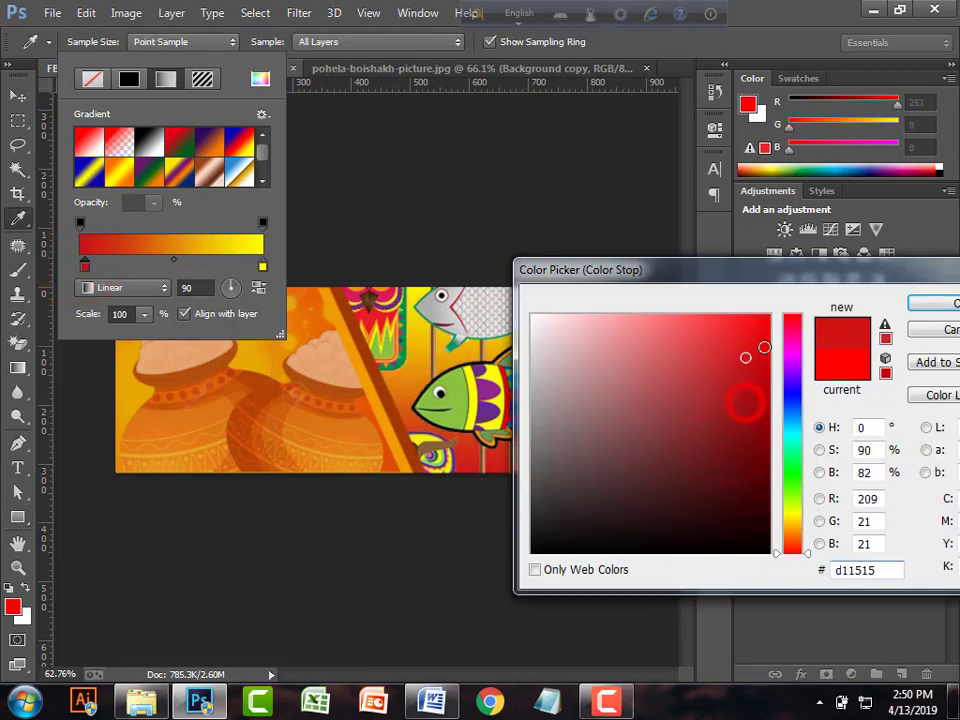
left_click_drag(790, 272, 533, 466)
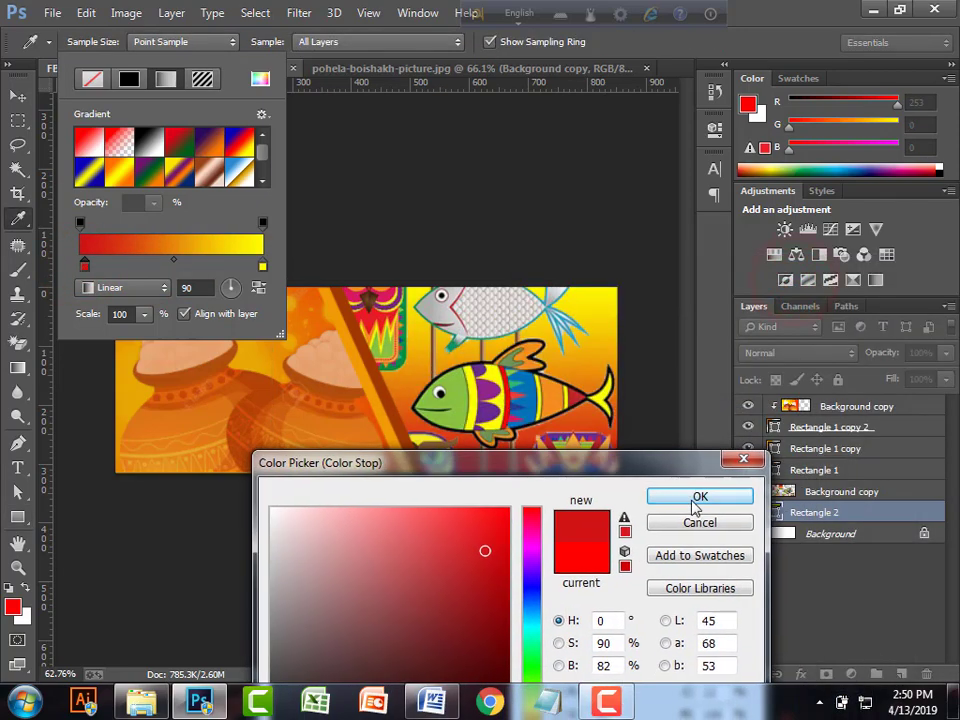
left_click(699, 495)
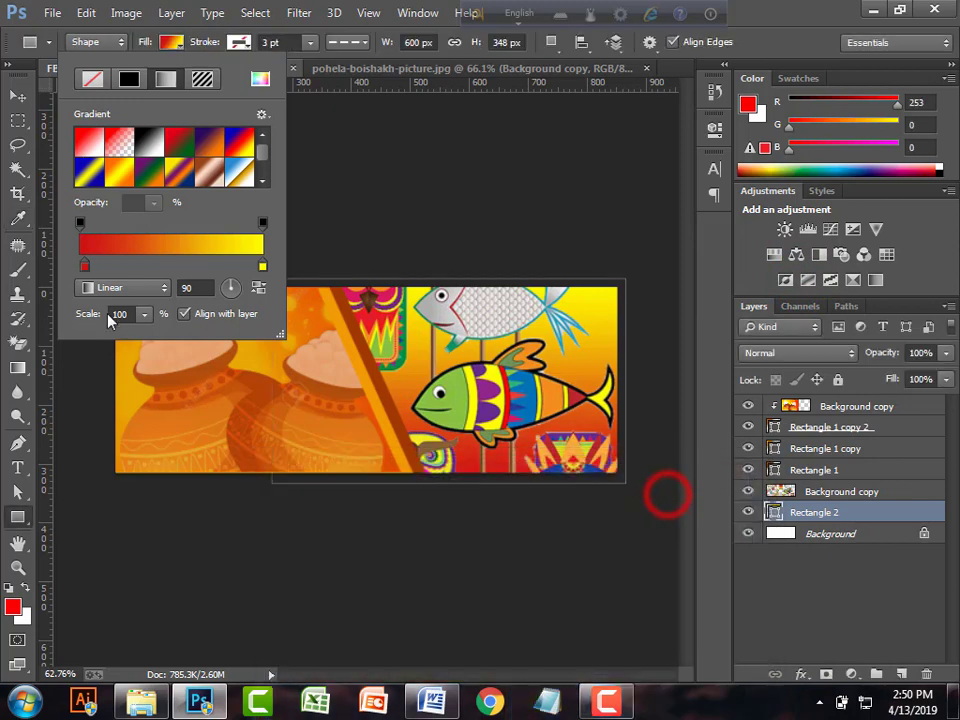
- Try the Radial and Angle styles on the rectangle's gradient, and return it to Linear
left_click(120, 287)
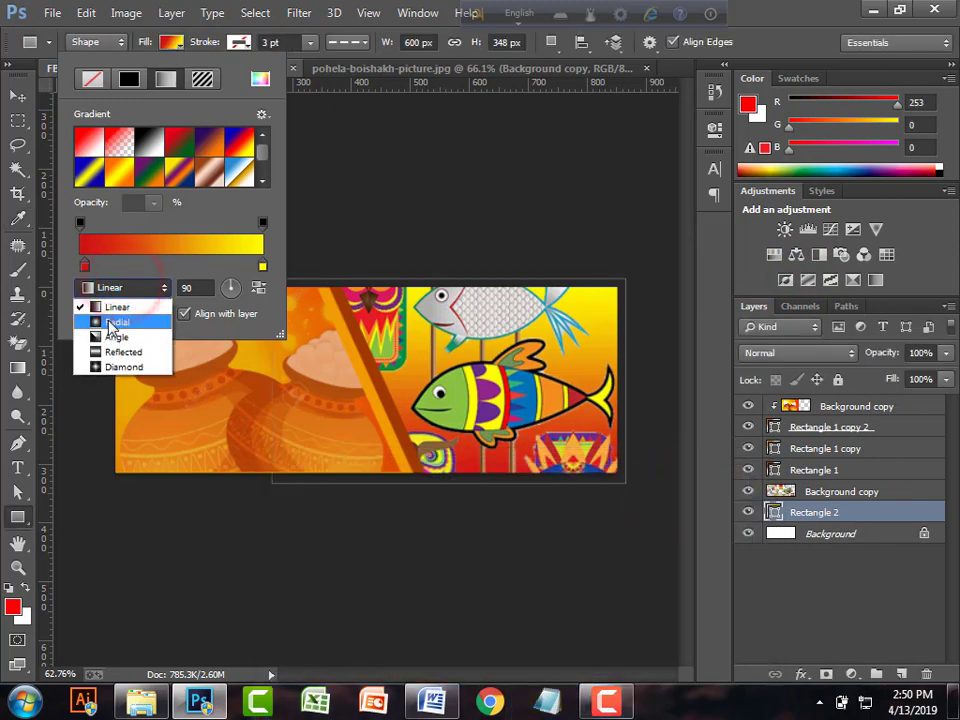
left_click(112, 322)
left_click(111, 286)
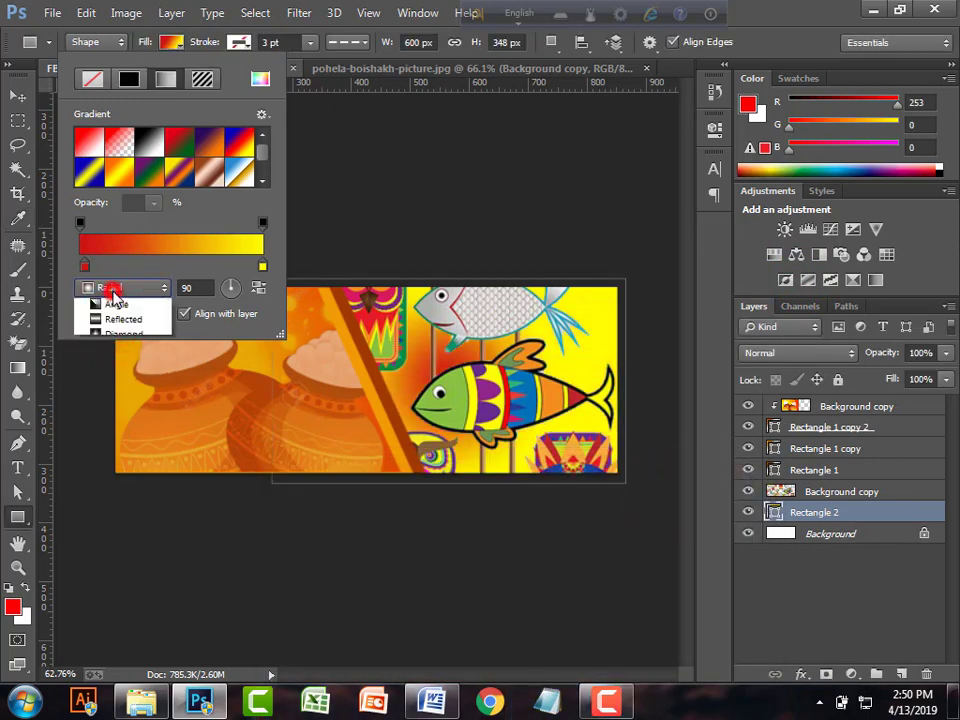
left_click(110, 337)
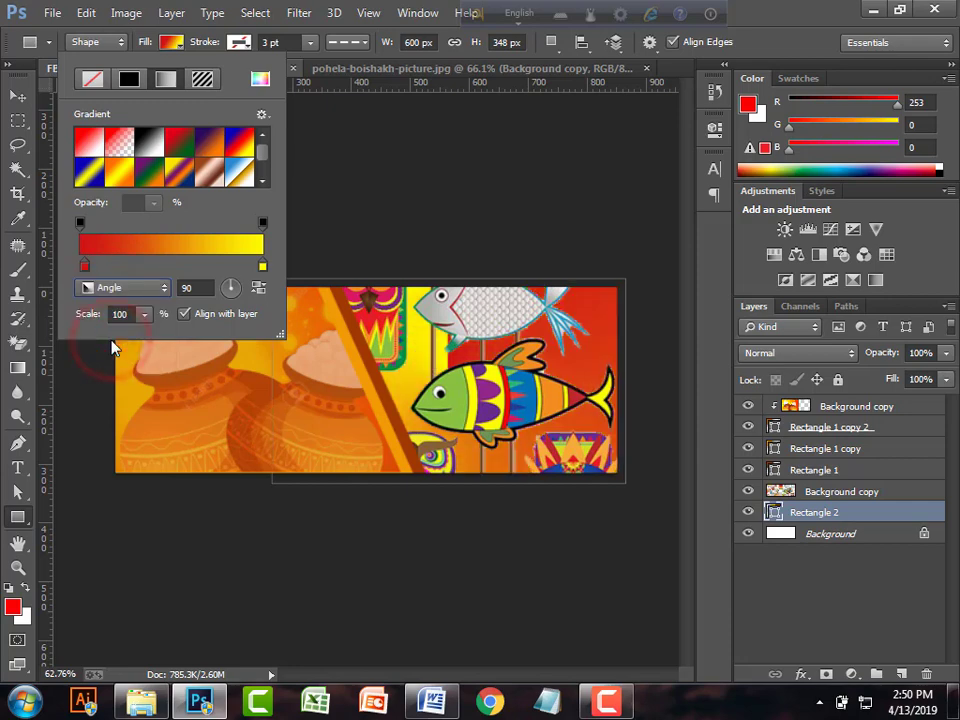
left_click(112, 288)
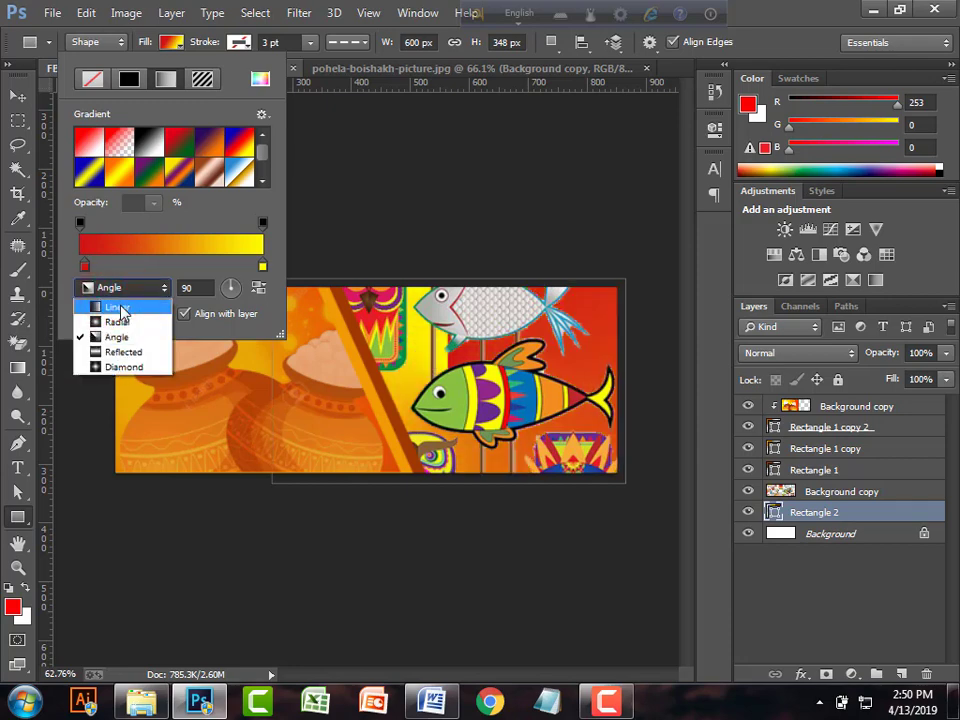
left_click(118, 307)
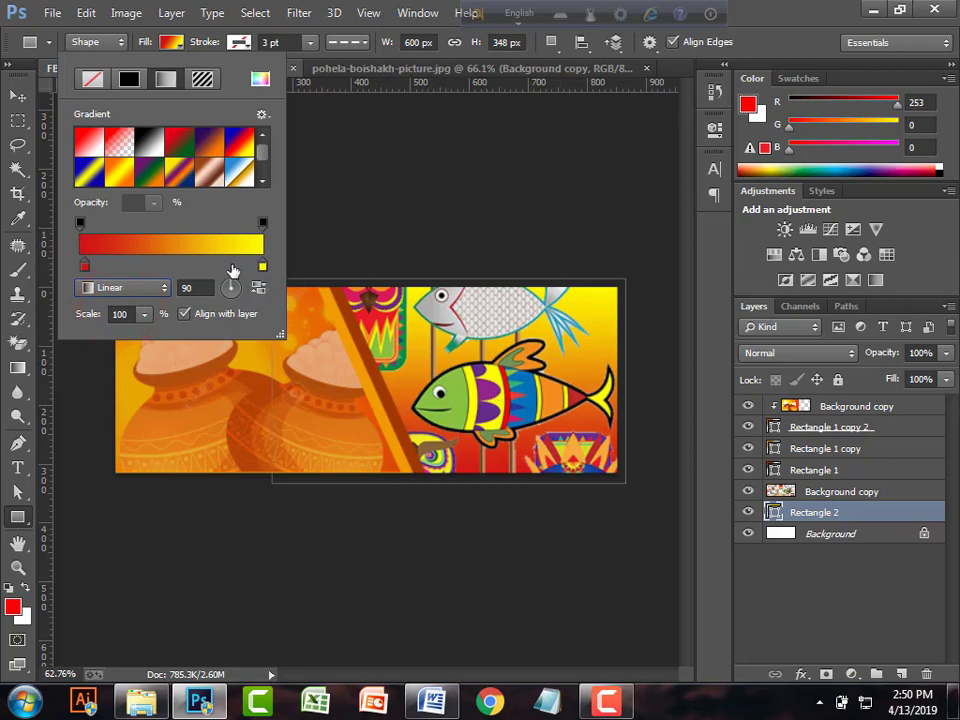
- Shift the gradient's red stop slightly inward and rotate the gradient angle to -145
left_click_drag(87, 268, 103, 270)
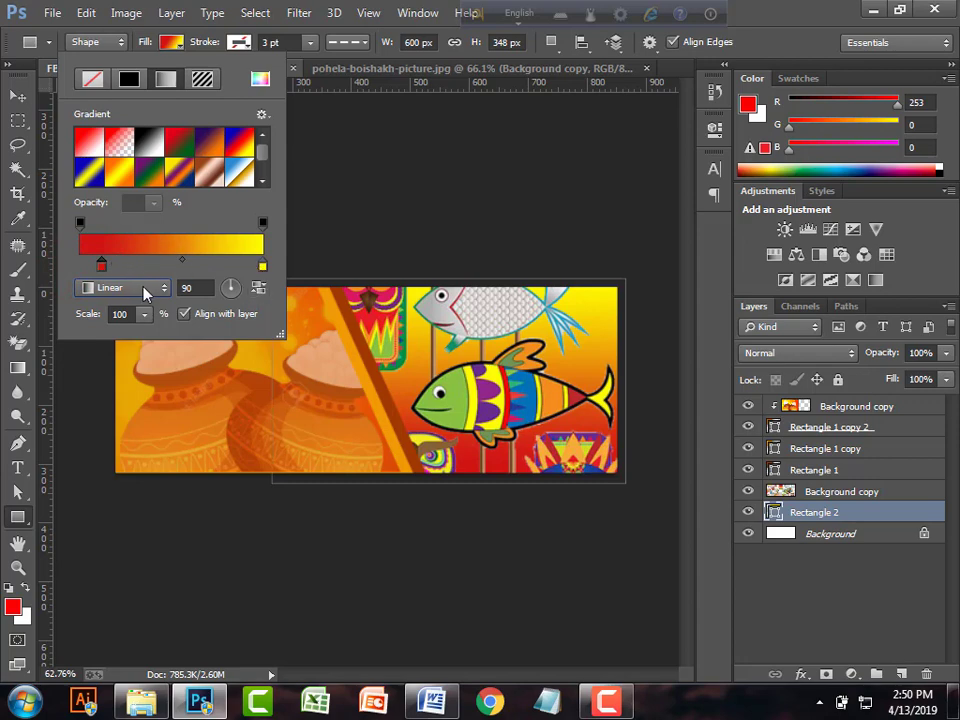
left_click(230, 288)
left_click_drag(234, 294, 223, 297)
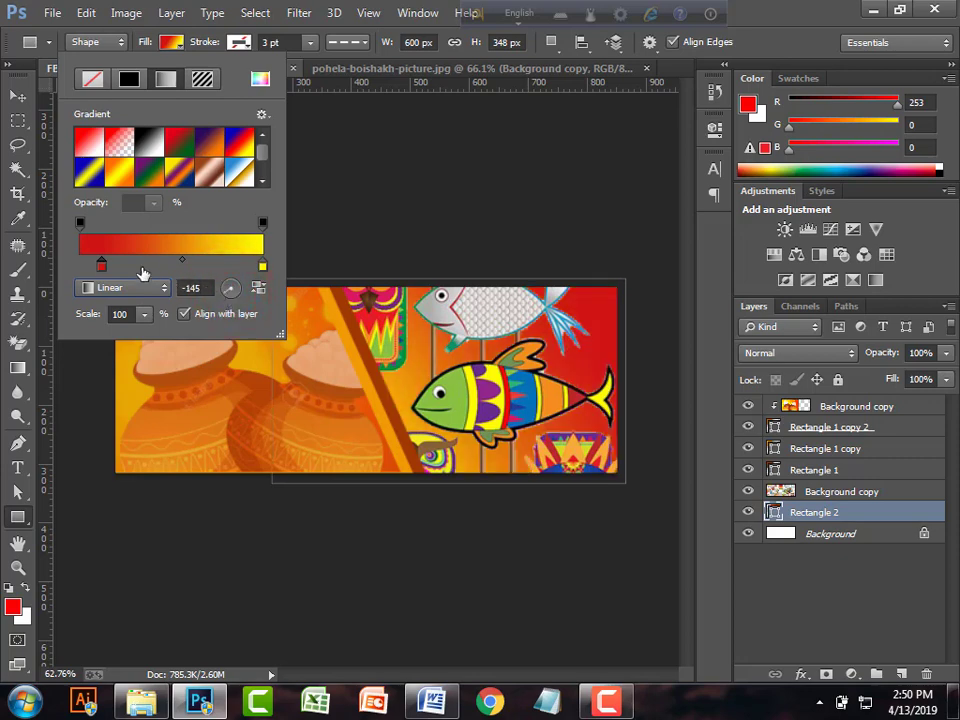
- Recolor the gradient's red stop to a muted orange
double_click(101, 266)
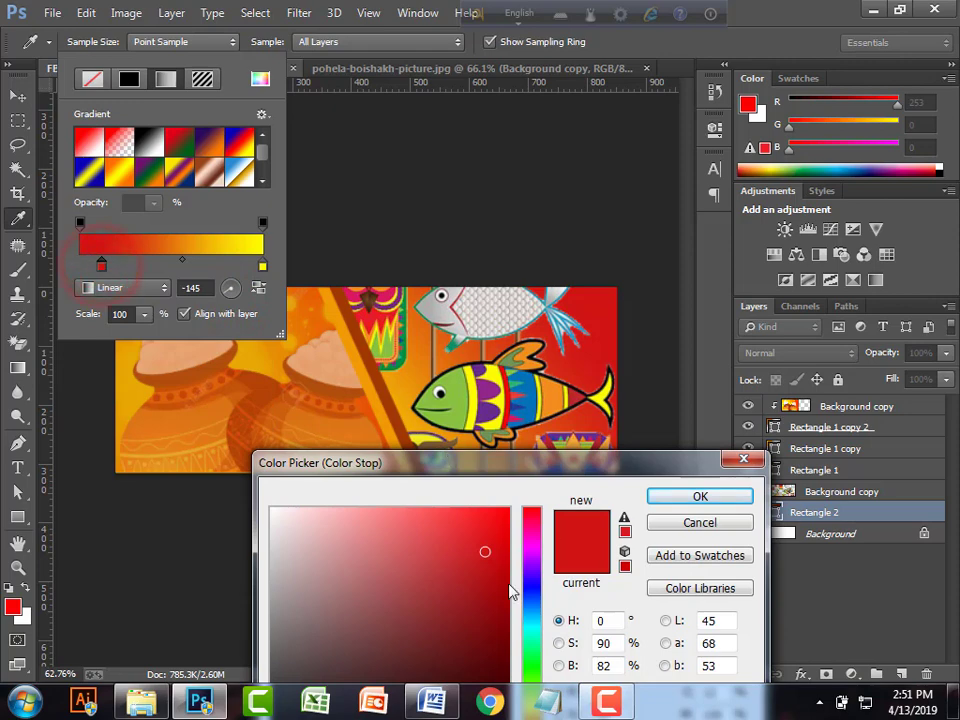
left_click_drag(499, 456, 508, 240)
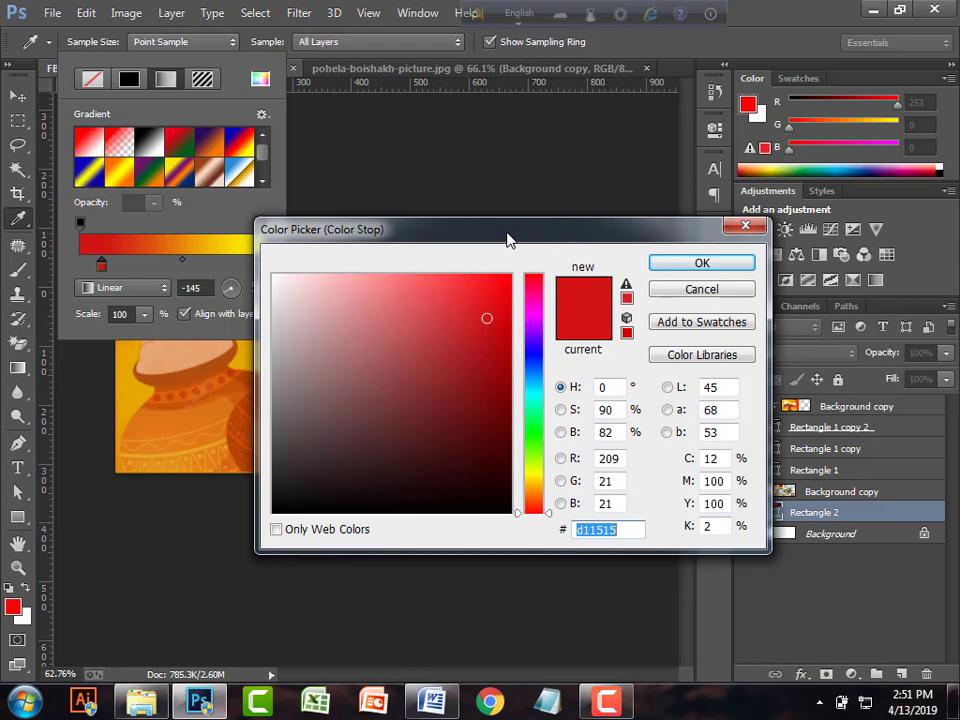
left_click_drag(511, 396, 466, 378)
left_click(662, 262)
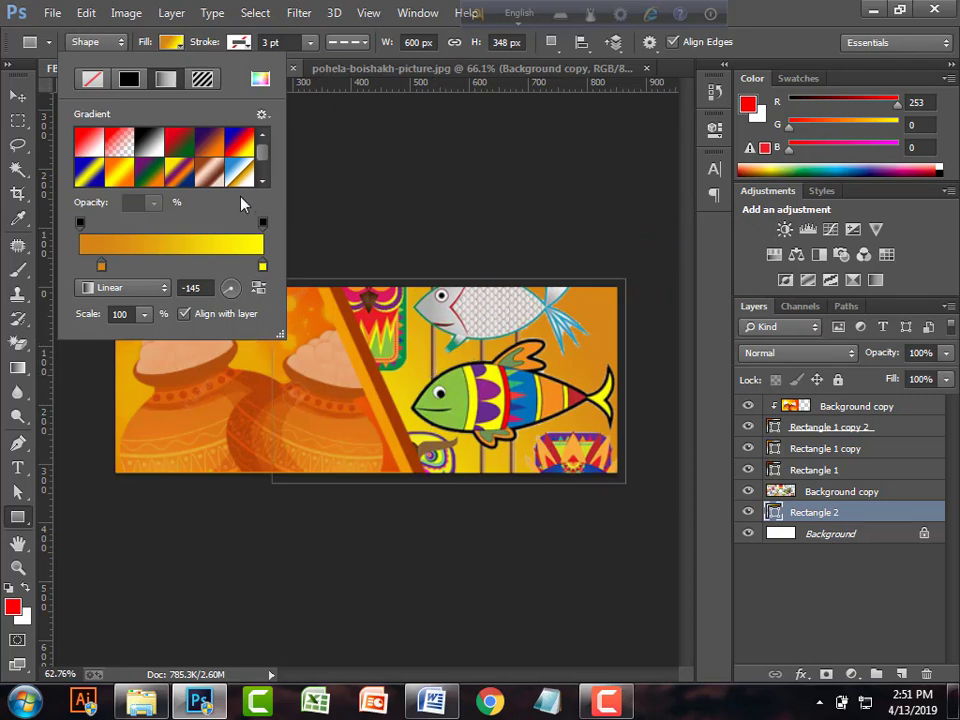
- Replace the rectangle's gradient with a solid orange fill, #f2a010
left_click(260, 78)
left_click_drag(508, 358, 512, 405)
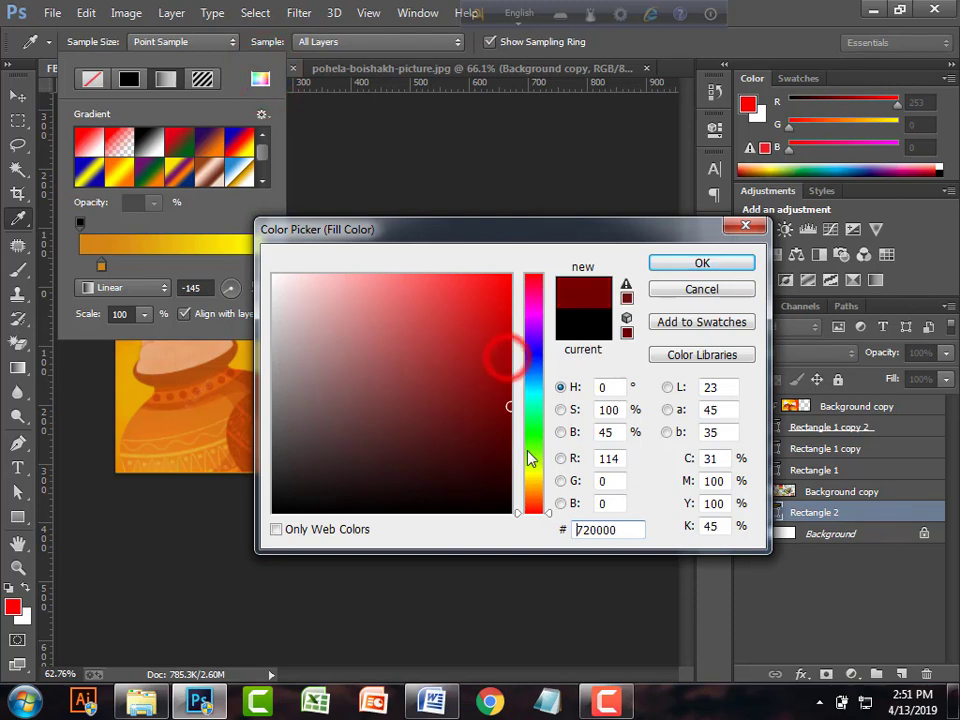
left_click_drag(529, 456, 529, 488)
left_click_drag(473, 345, 495, 283)
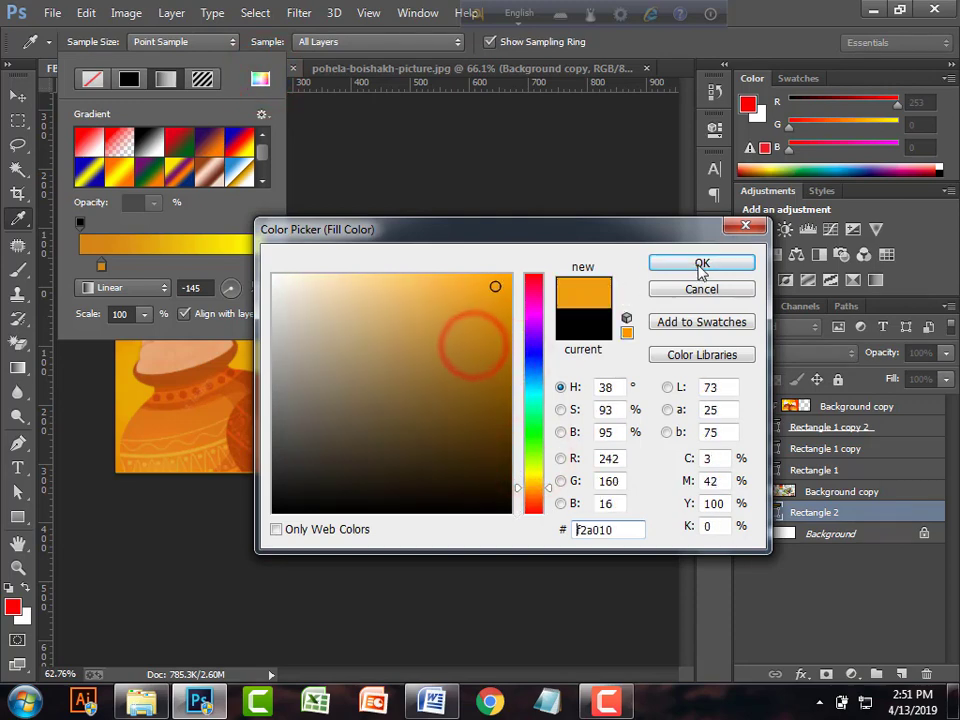
left_click(700, 264)
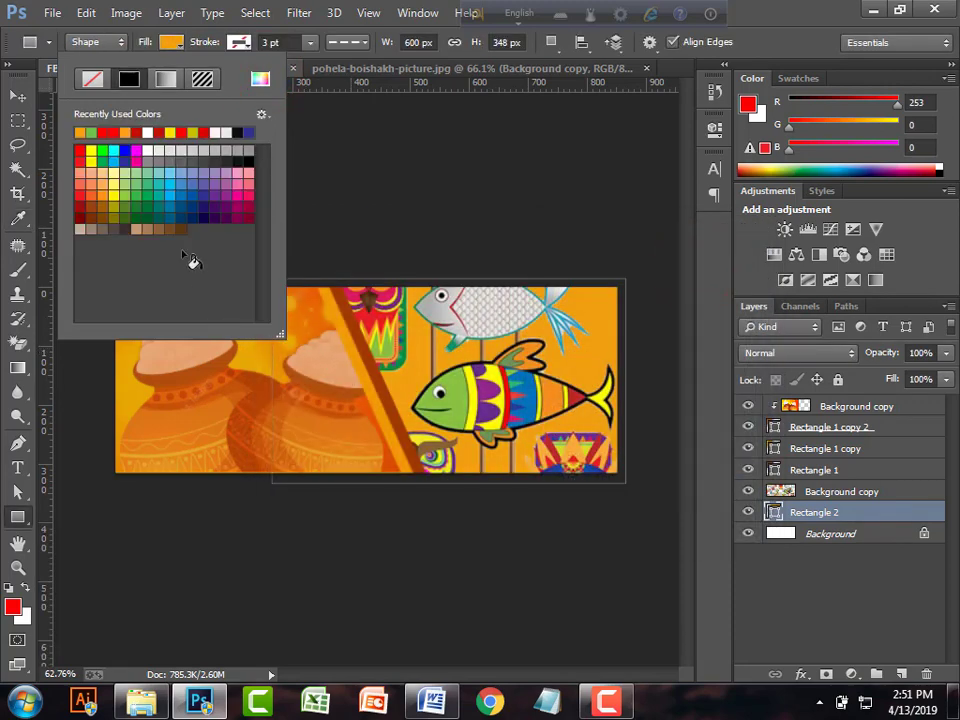
left_click(170, 41)
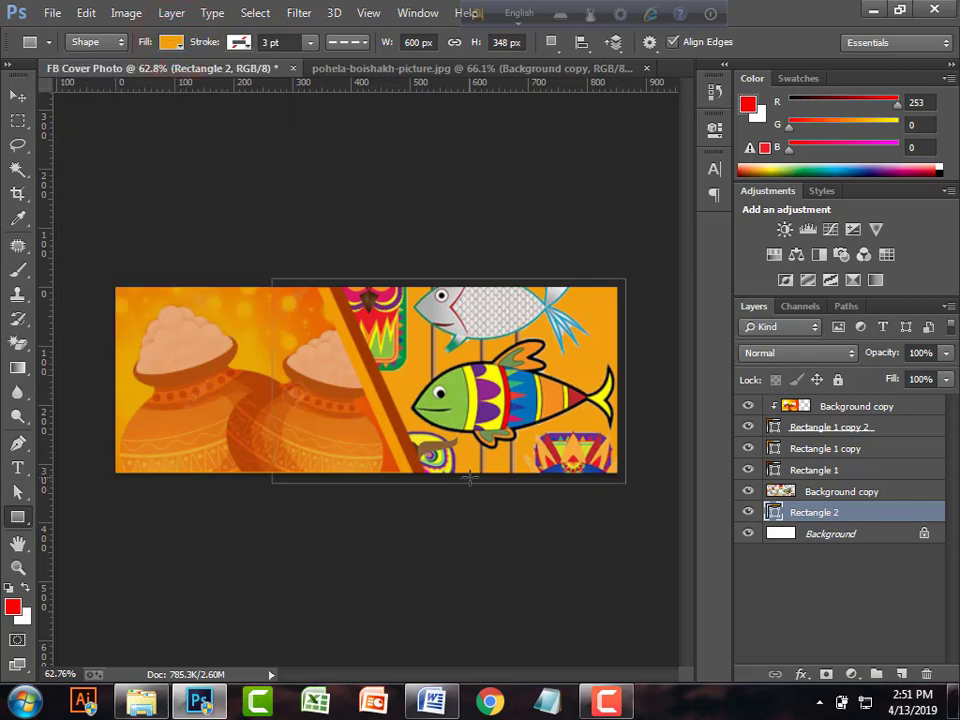
- Scale the festive artwork layer down to about 93% from its upper-left corner and apply the transformation
left_click(17, 96)
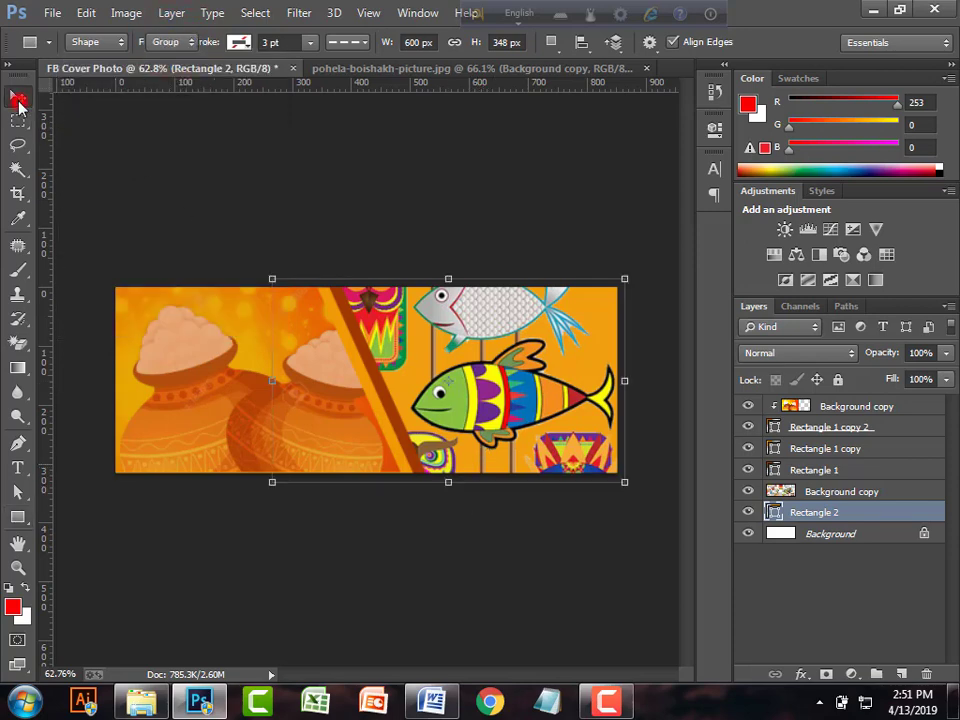
left_click(838, 491)
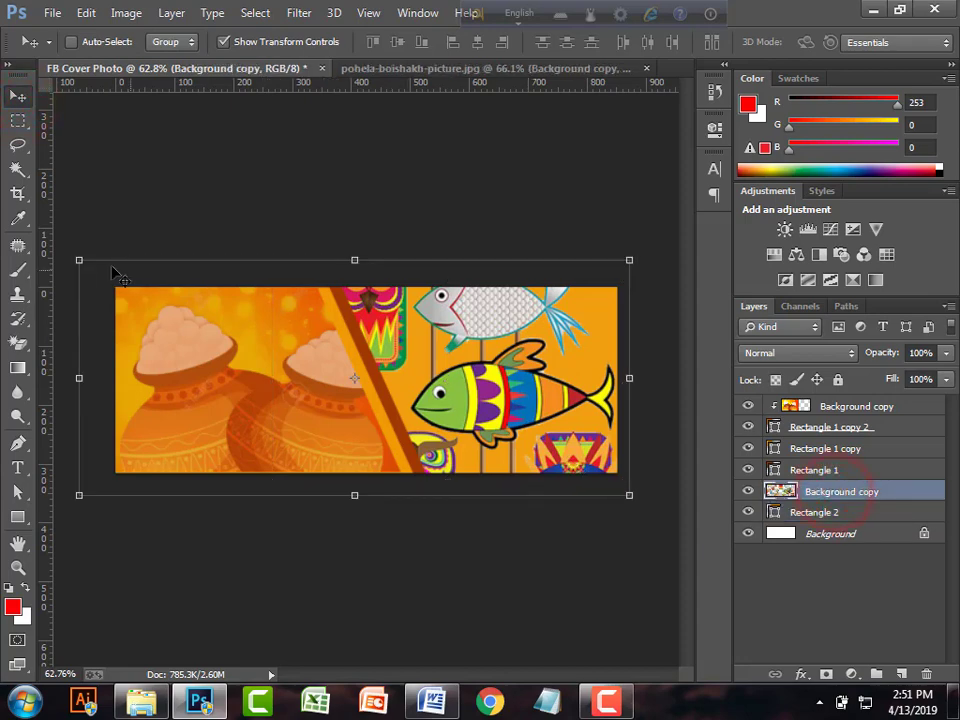
left_click_drag(79, 260, 120, 277)
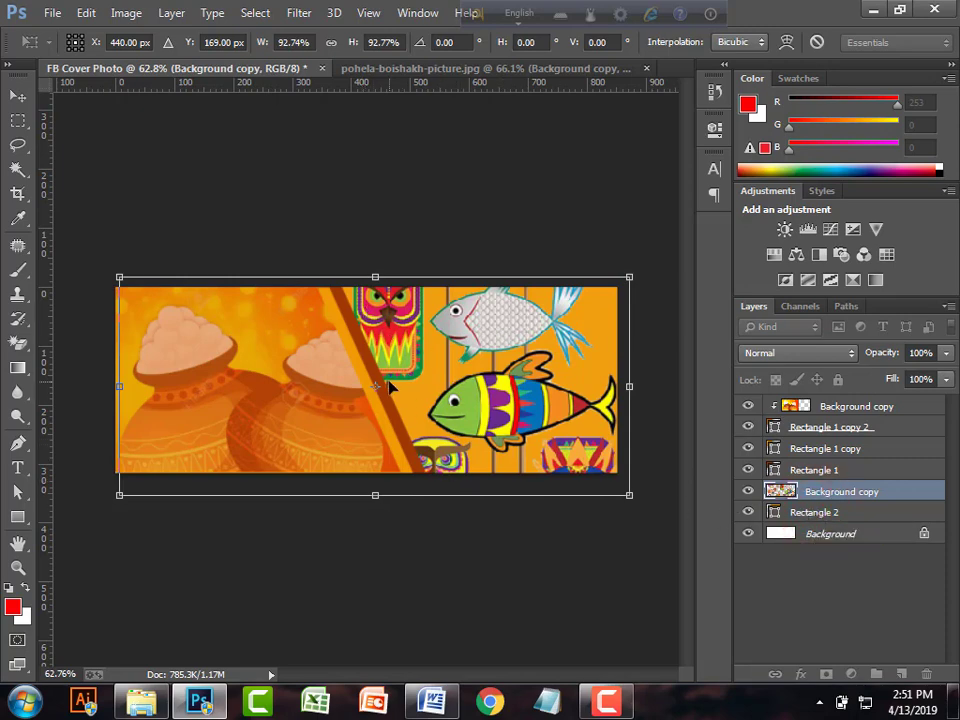
left_click(17, 95)
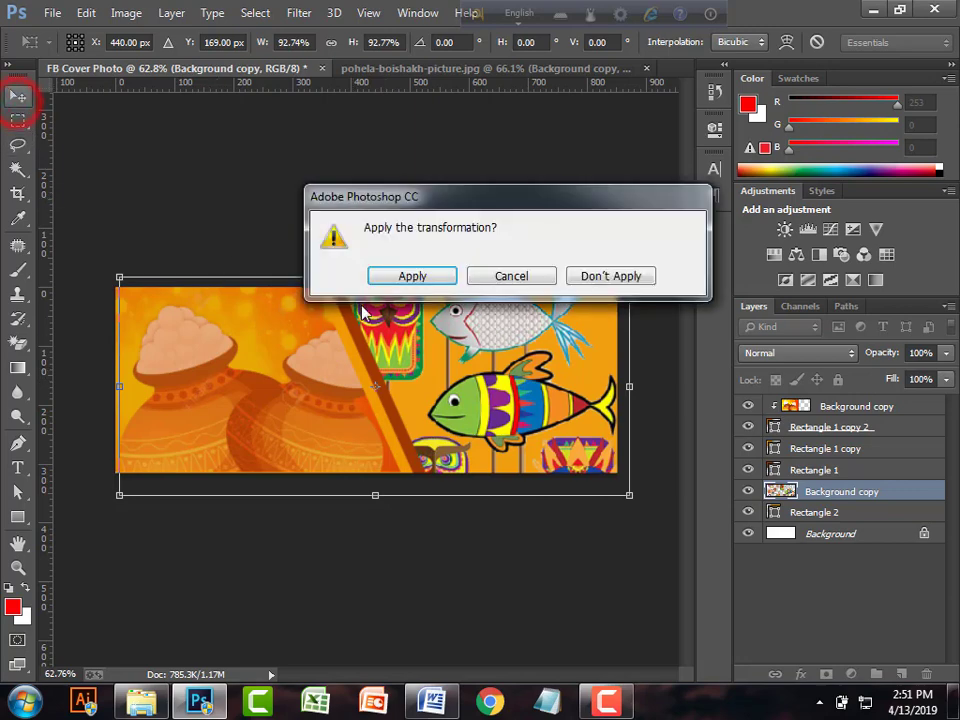
left_click(411, 276)
scroll(330, 390, "up", 3)
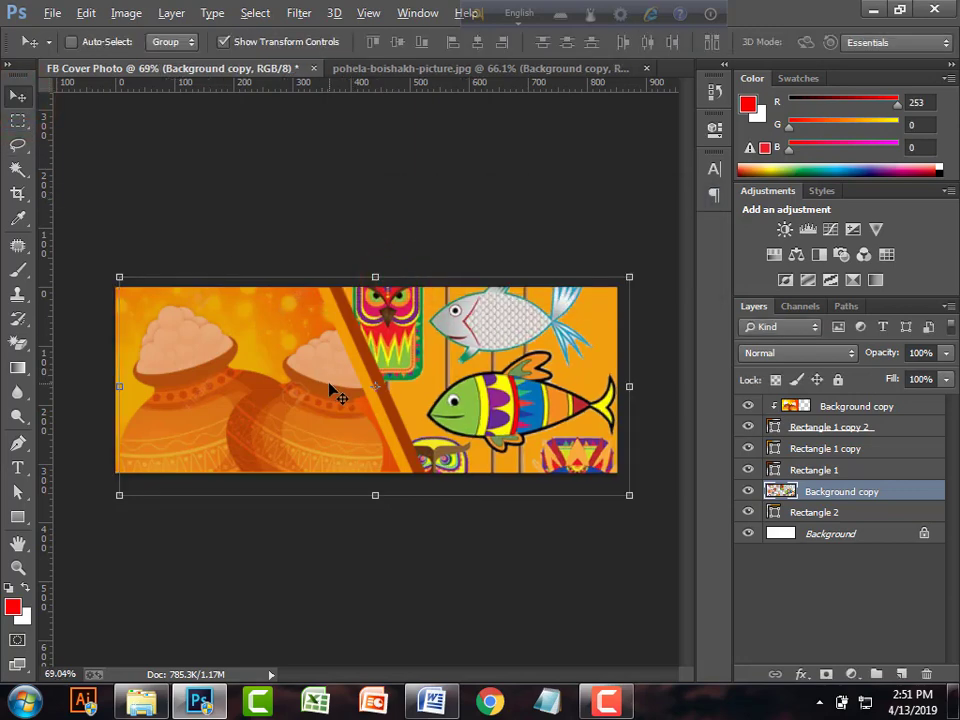
scroll(330, 390, "down", 1)
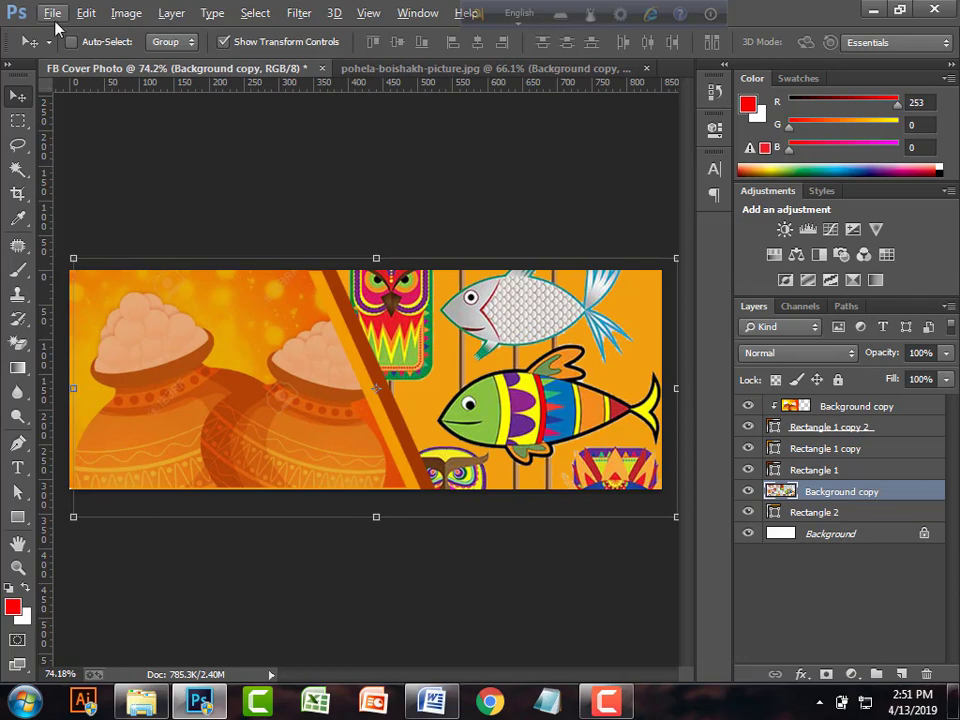
- Close the pohela-boishakh-picture.jpg document without saving its changes
left_click(497, 67)
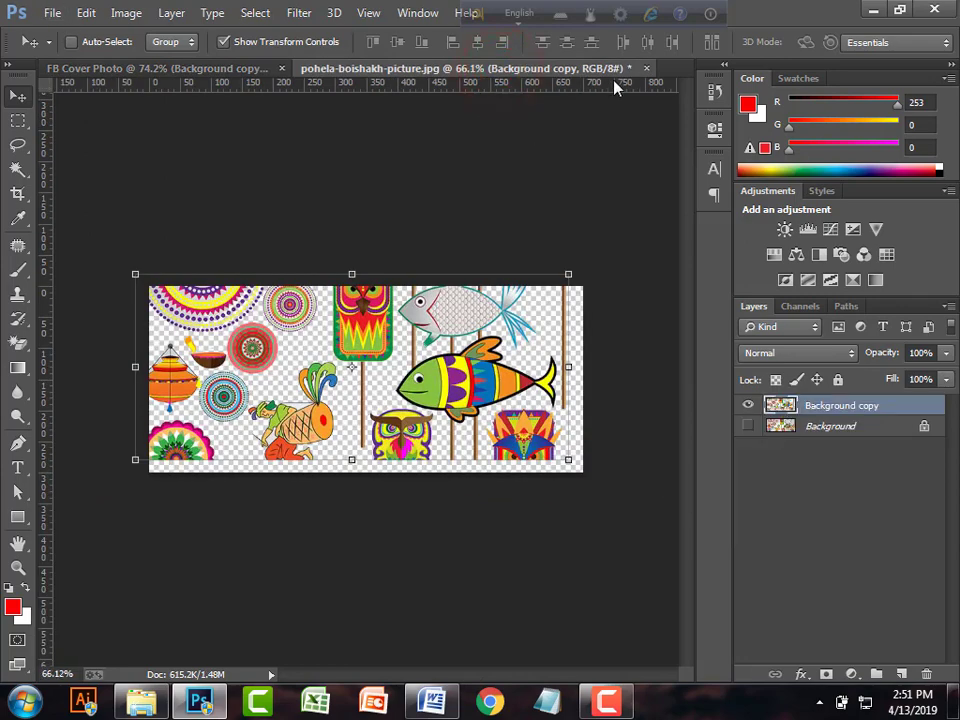
left_click(646, 69)
left_click(482, 276)
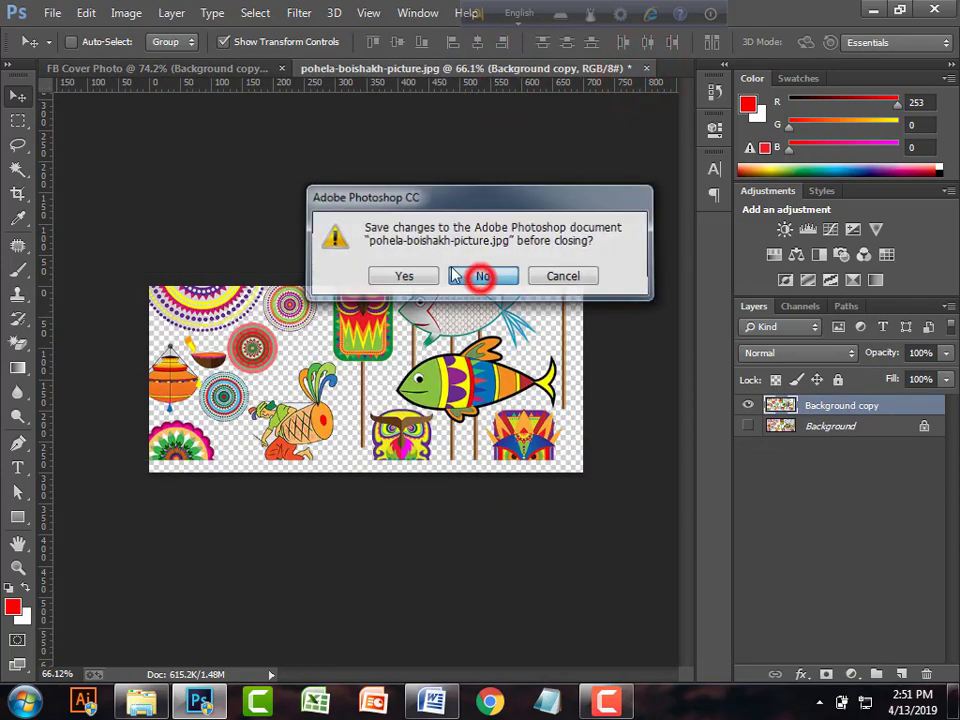
- Open the Pohela-Boishakh-SMS-2019 image from the Inflack folder, zoom out slightly and enlarge its floating window
left_click(51, 13)
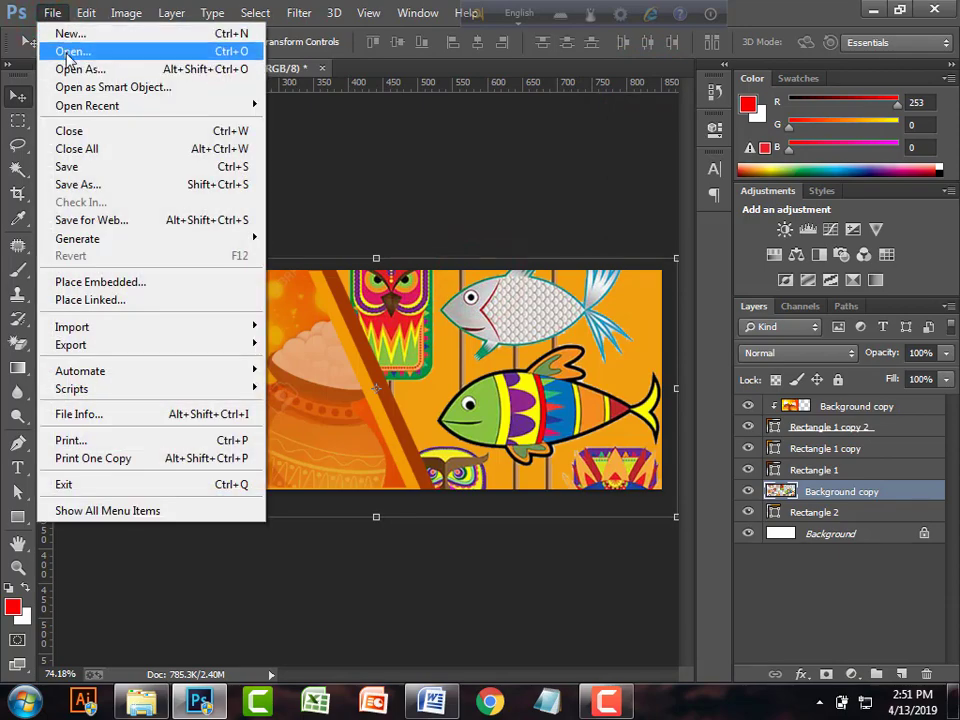
left_click(66, 51)
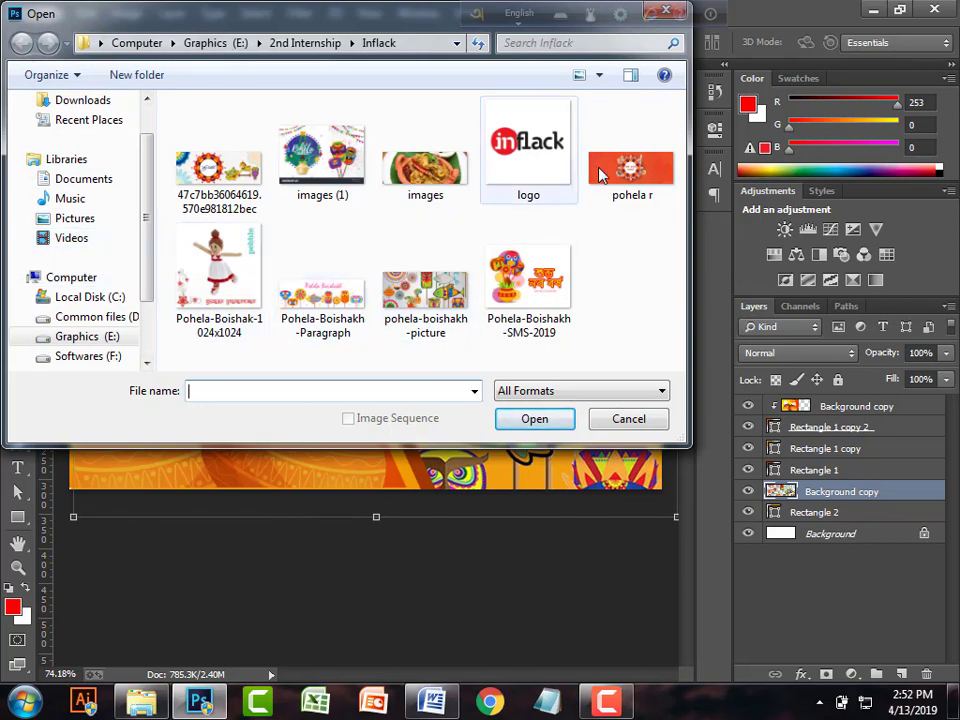
left_click(630, 75)
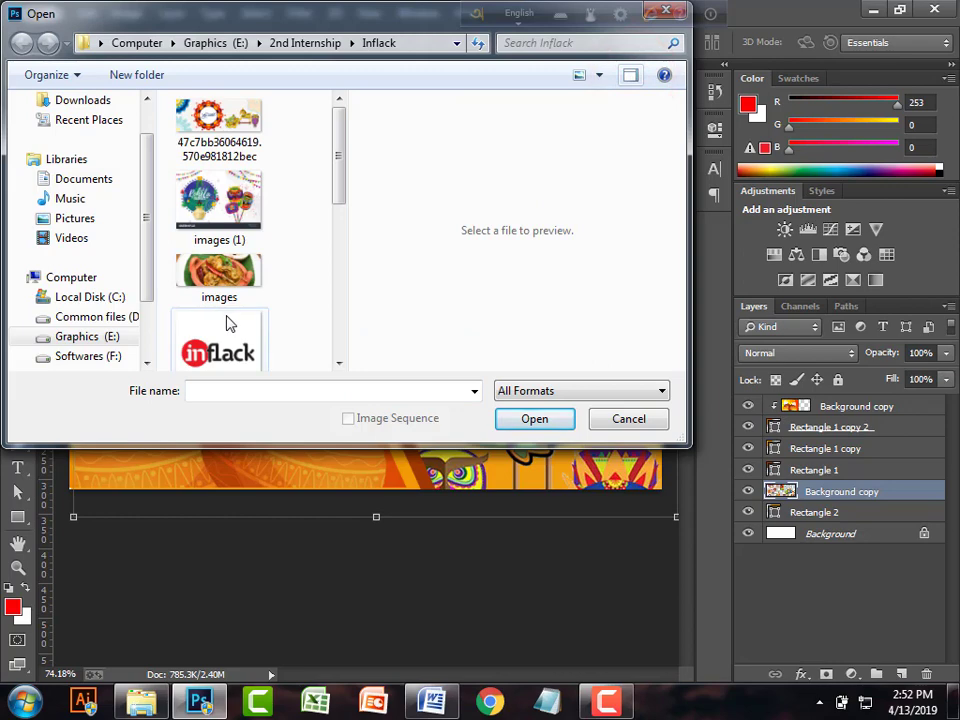
left_click(220, 285)
scroll(242, 300, "down", 5)
left_click(213, 313)
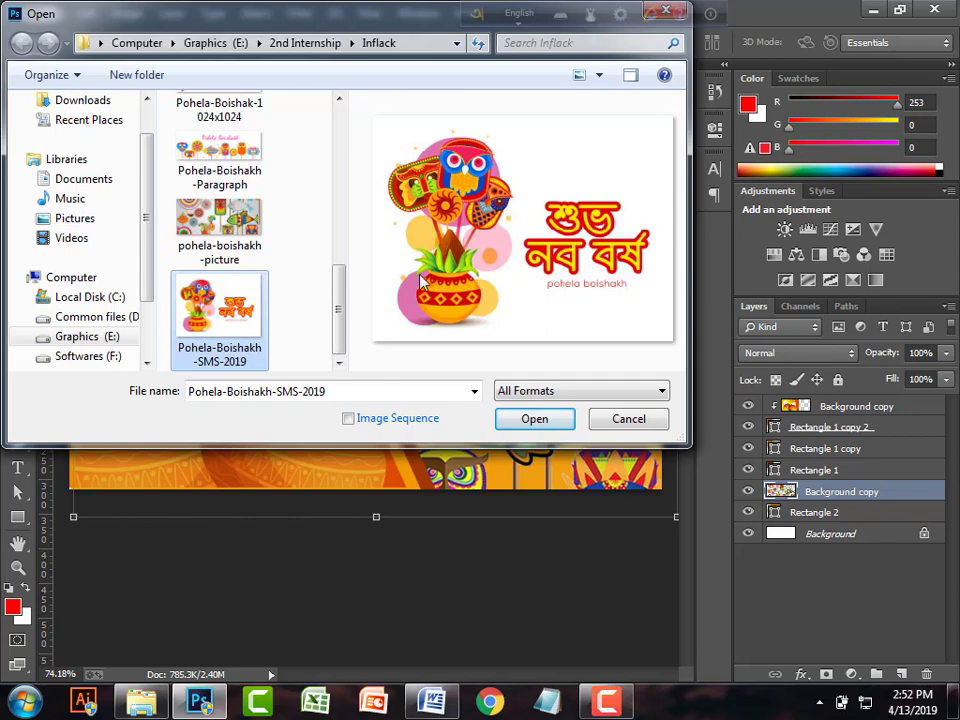
left_click(516, 419)
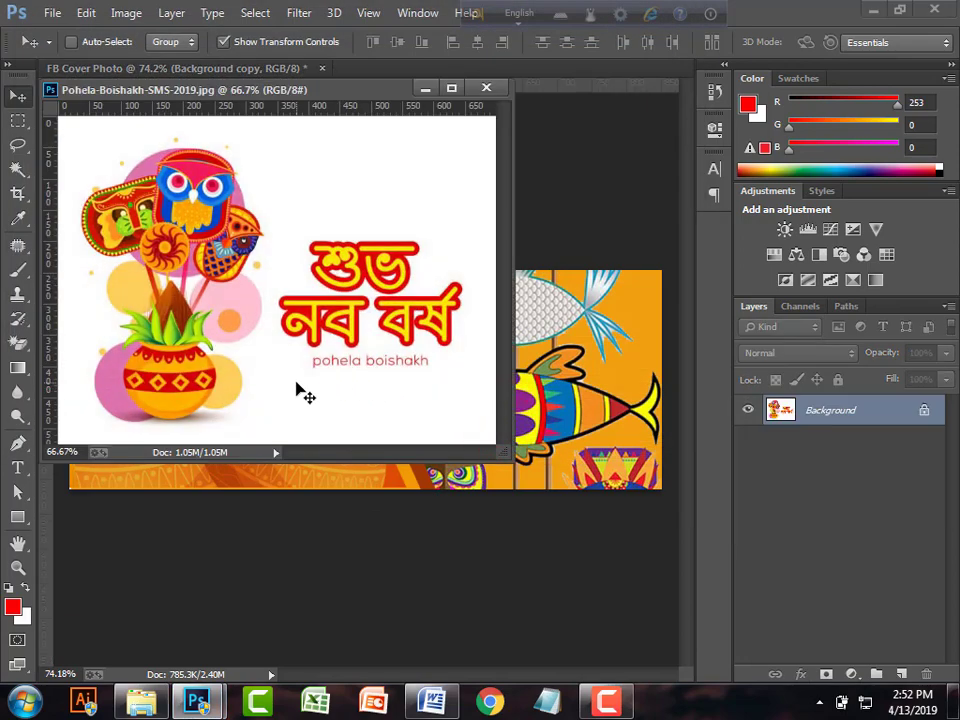
scroll(305, 391, "down", 1)
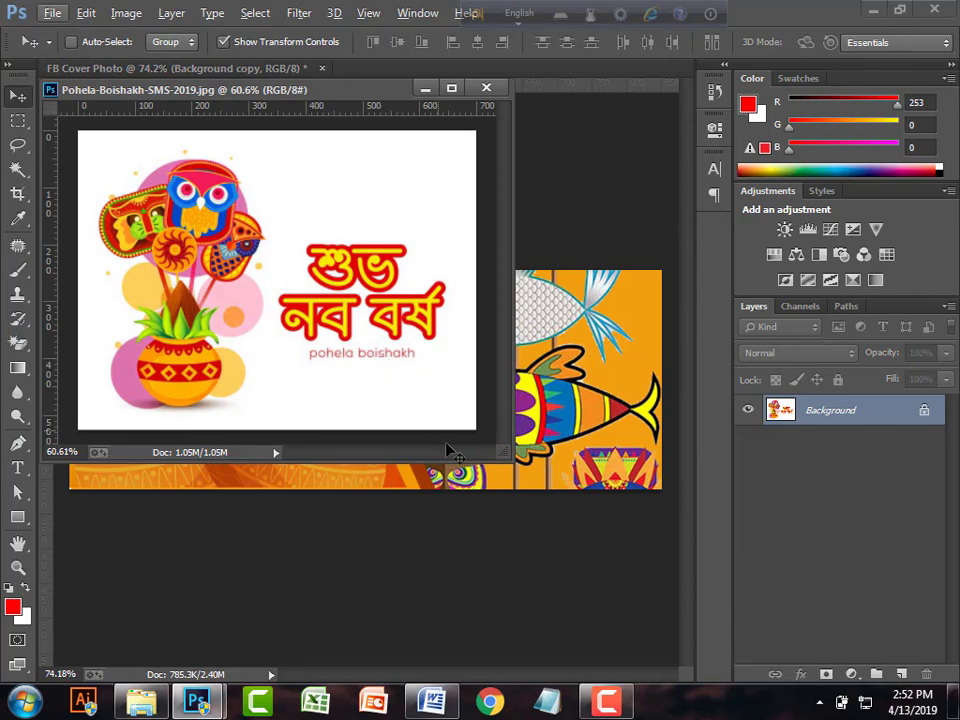
left_click_drag(502, 452, 616, 620)
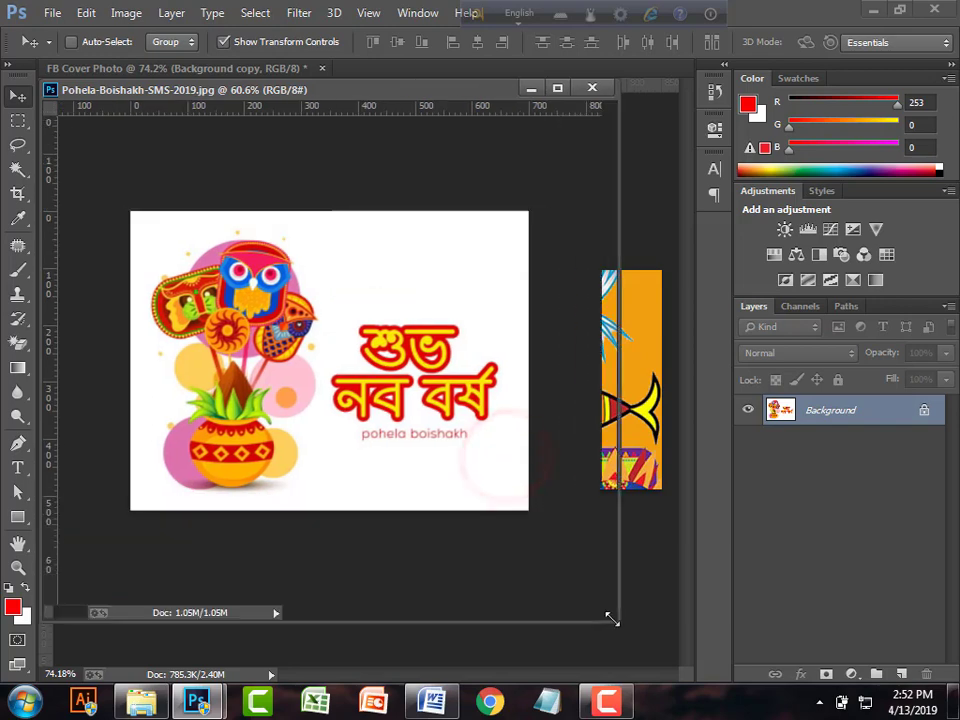
- Duplicate the Background layer of Pohela-Boishakh-SMS-2019.jpg, hide the original, and remove the copy's white background with the Magic Eraser at tolerance 32
left_click_drag(842, 420, 900, 674)
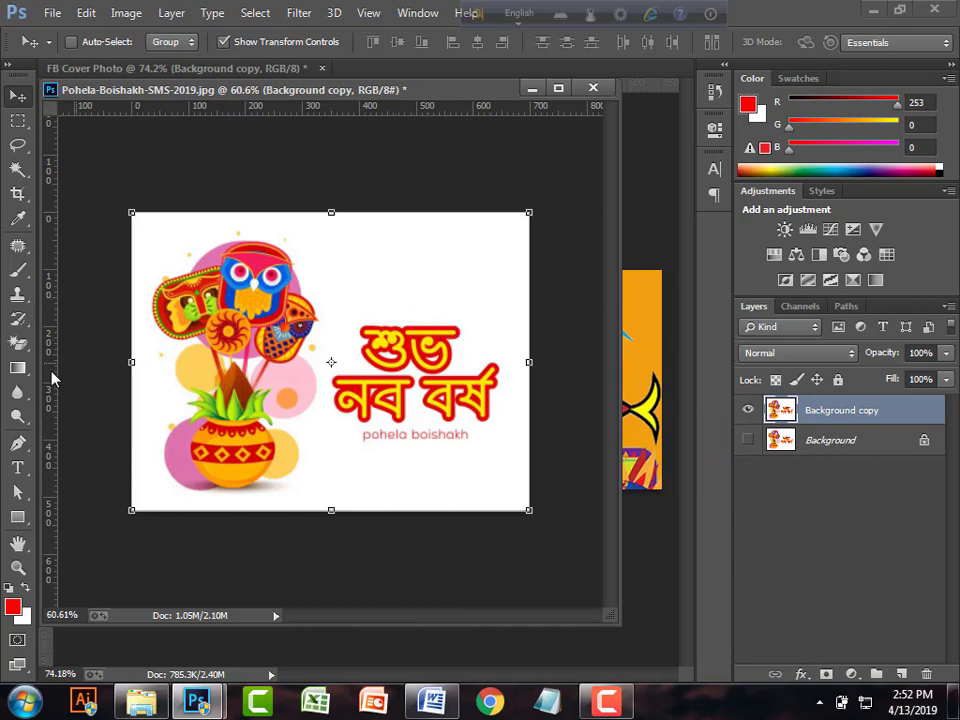
left_click_drag(17, 343, 98, 385)
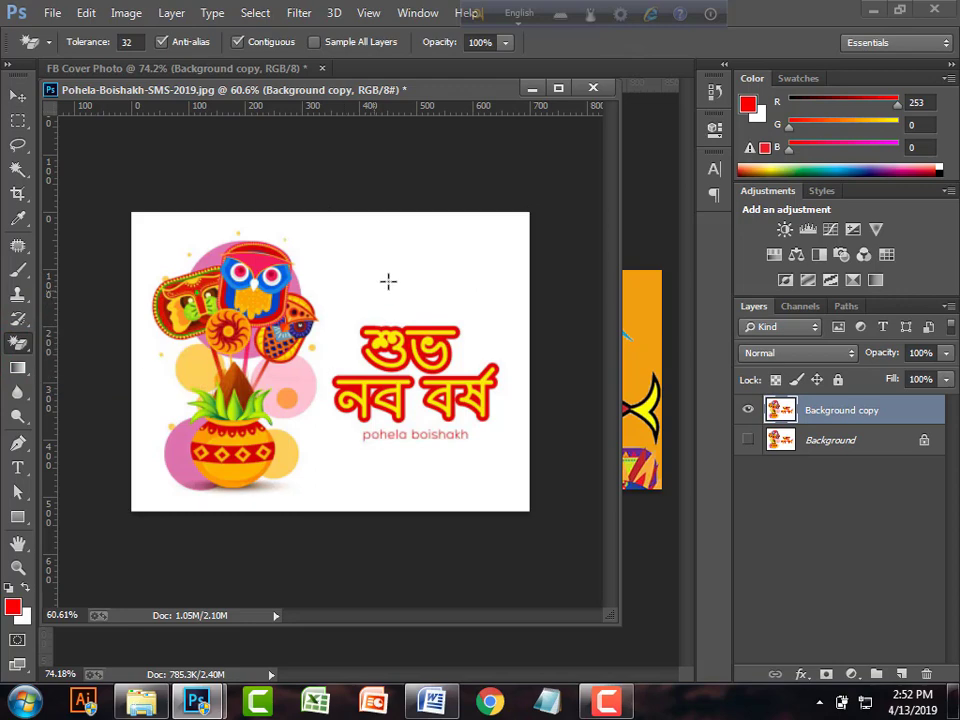
left_click(395, 259)
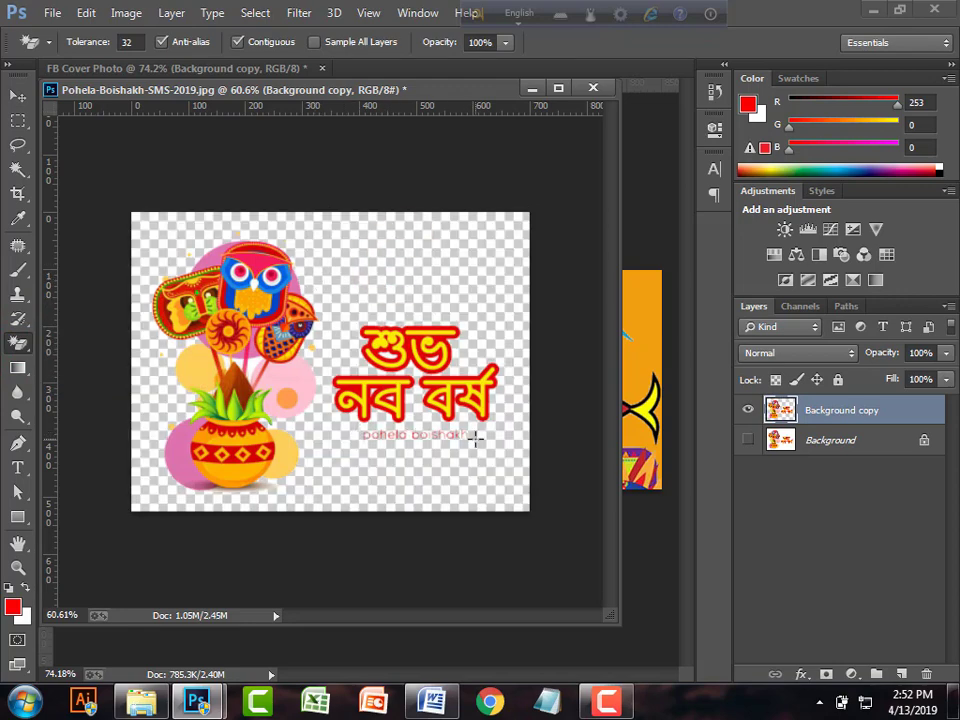
- Select the small "pohela boishakh" caption below the Bengali greeting with a rectangular marquee, delete it and deselect
left_click(17, 120)
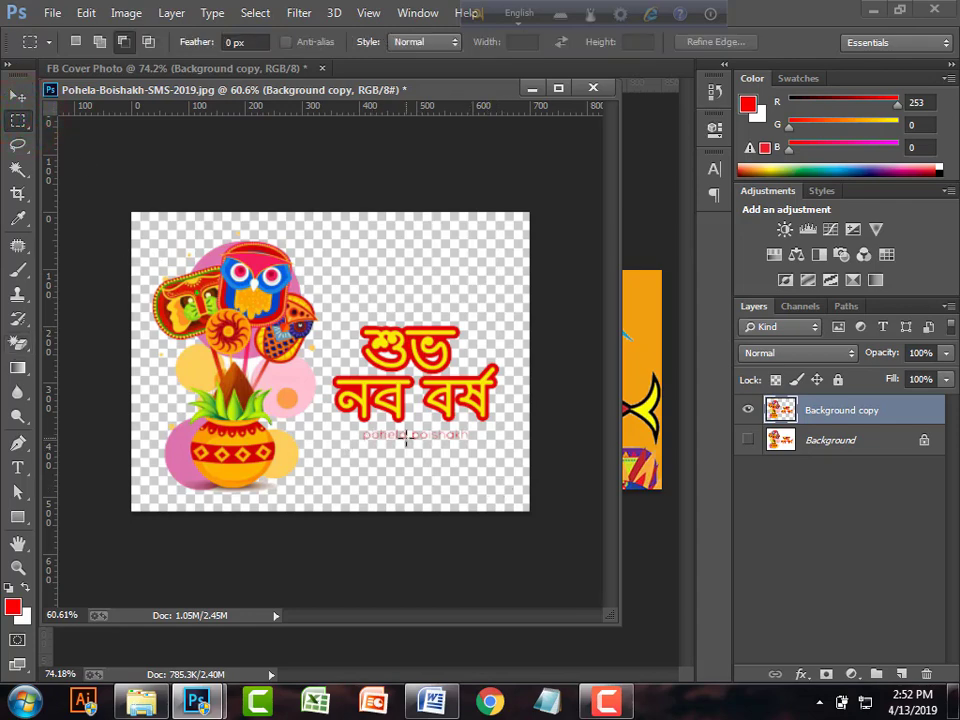
scroll(421, 445, "up", 2)
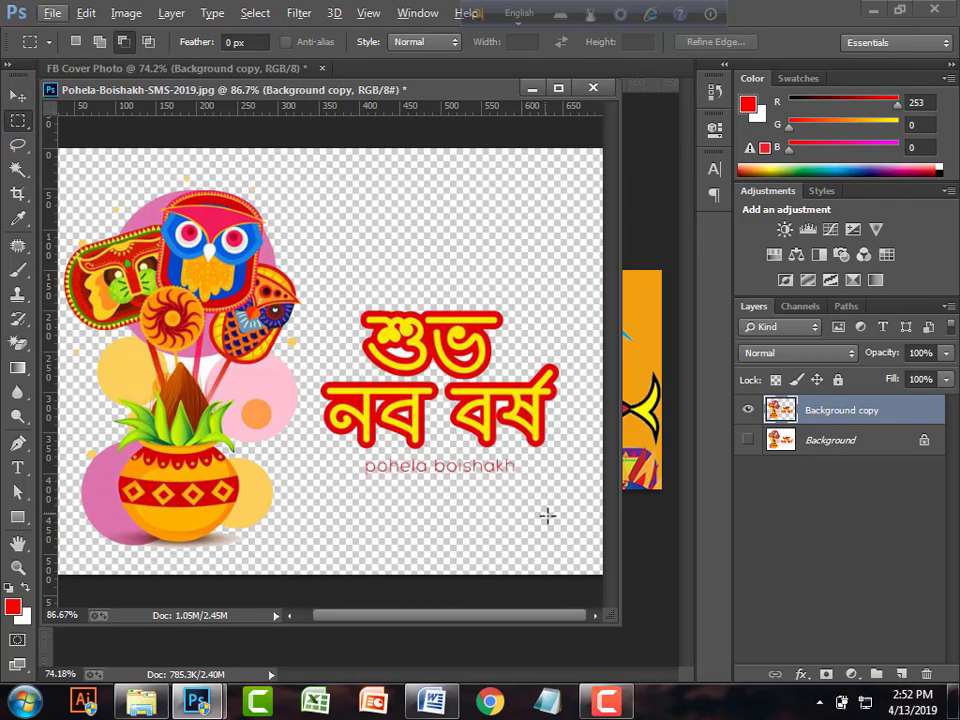
left_click_drag(548, 515, 330, 457)
key("Delete")
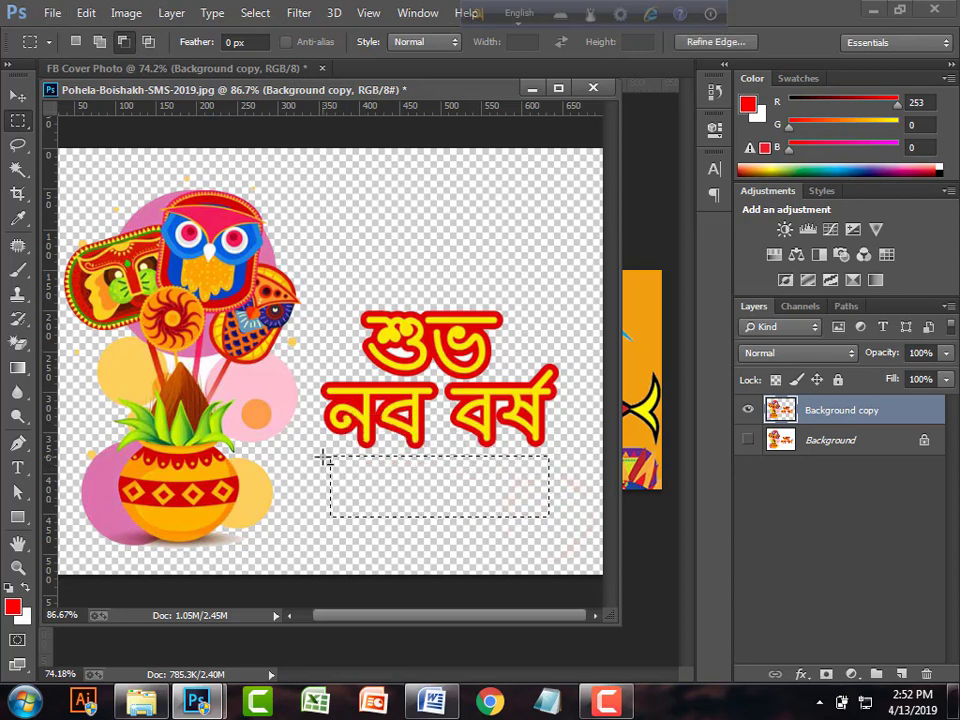
left_click(18, 97)
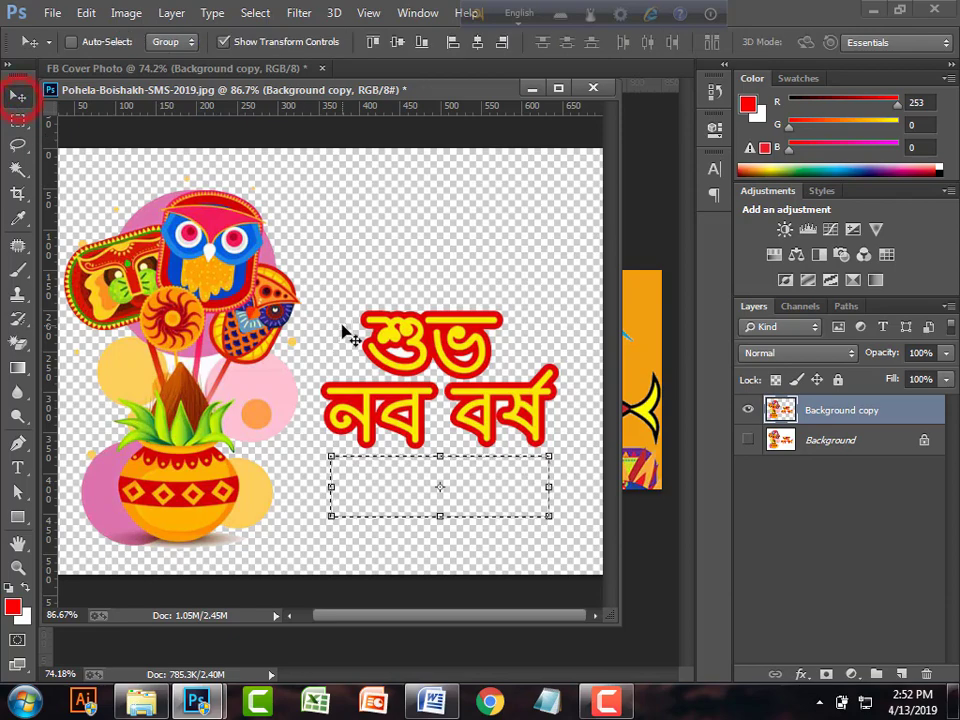
scroll(348, 340, "down", 3)
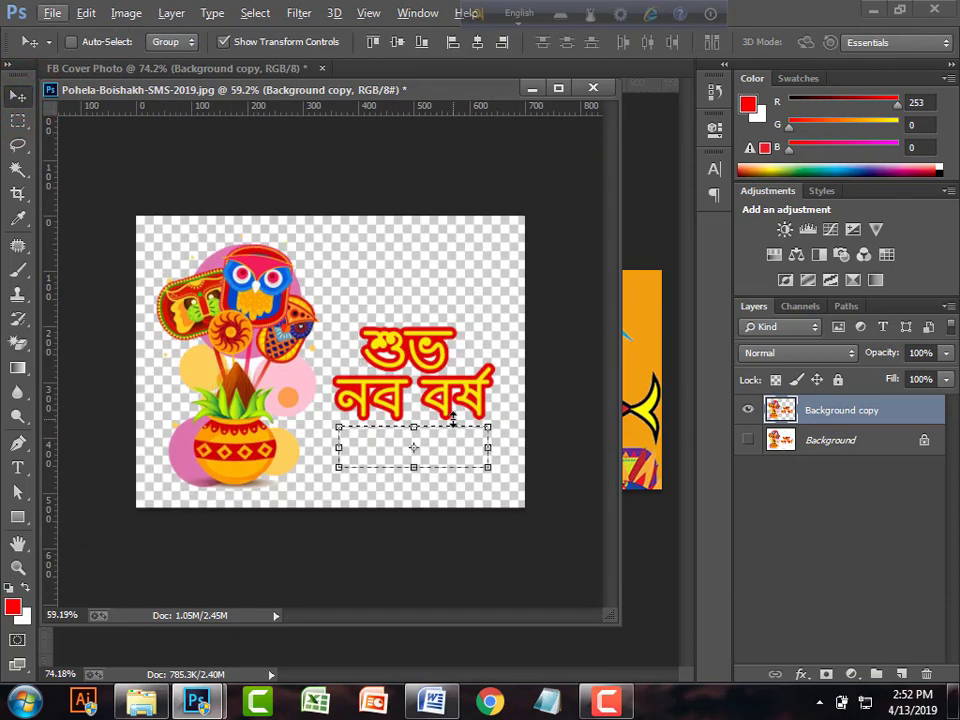
key("ctrl+d")
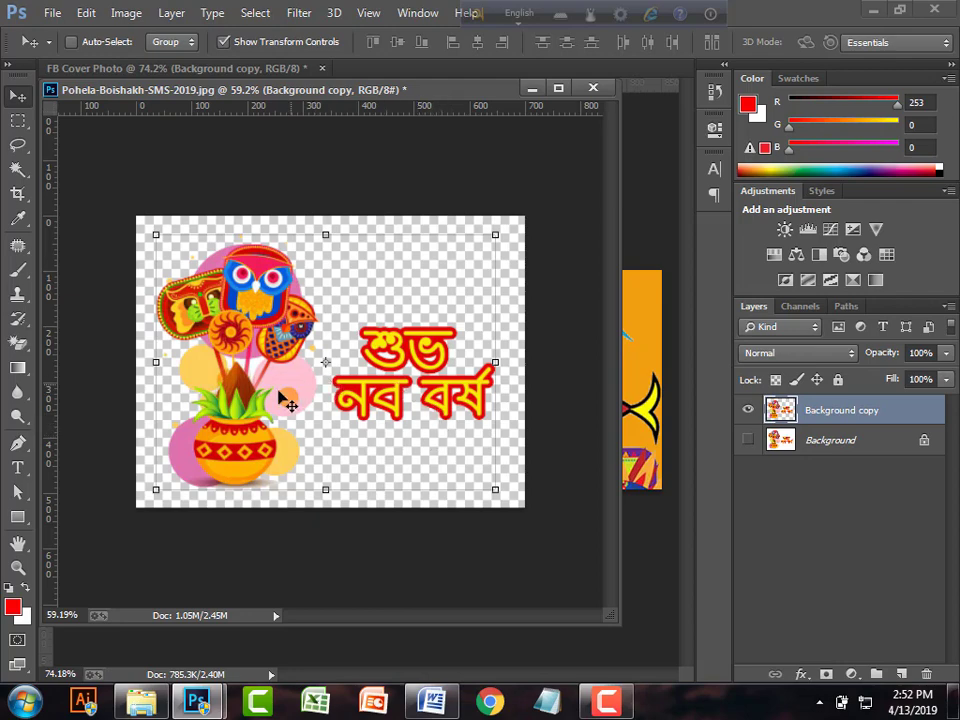
- Copy the cut-out greeting artwork into the FB Cover Photo document and close Pohela-Boishakh-SMS-2019.jpg without saving
left_click_drag(441, 98, 783, 213)
left_click_drag(620, 505, 270, 354)
left_click_drag(821, 206, 713, 283)
left_click(789, 279)
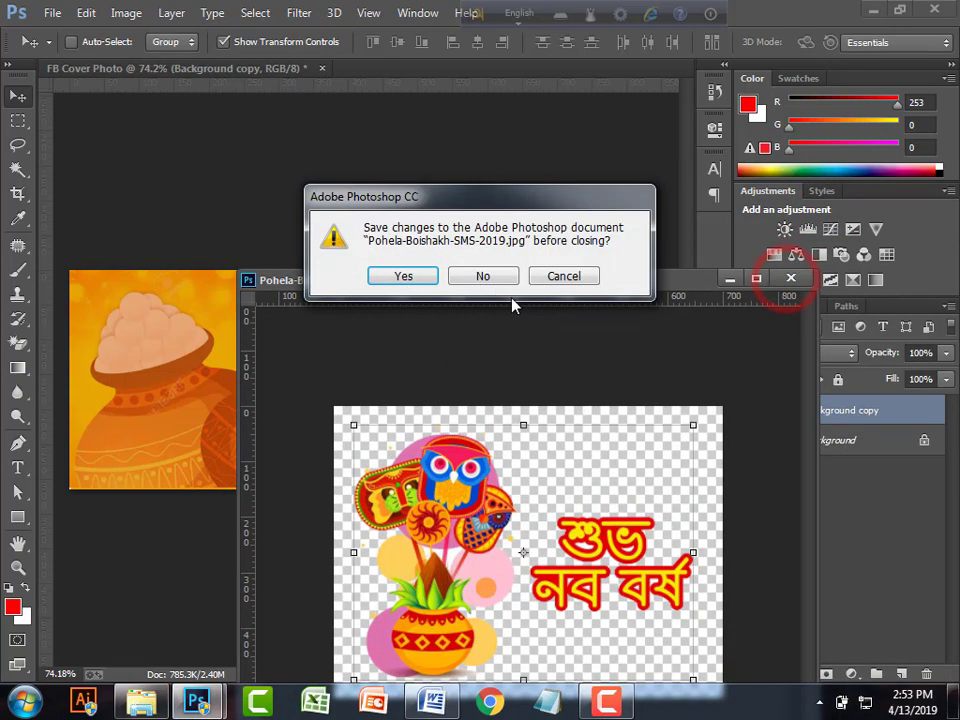
left_click(486, 275)
- Bring the greeting artwork layer to the top of the layer stack and position it over the pot picture
left_click_drag(487, 426, 274, 377)
left_click_drag(840, 491, 822, 405)
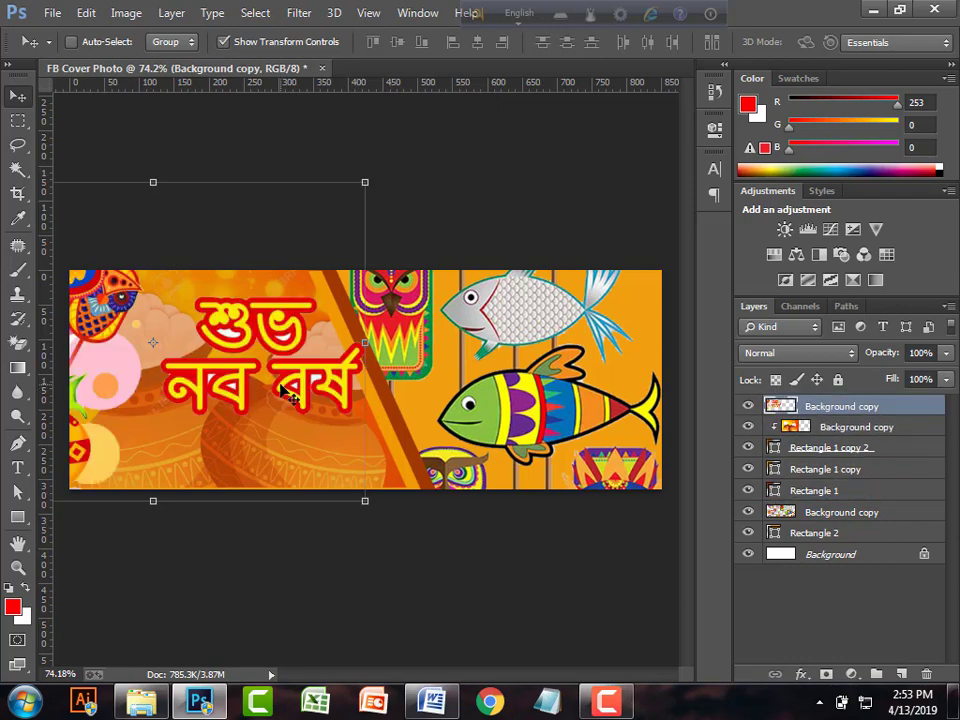
left_click_drag(282, 390, 338, 416)
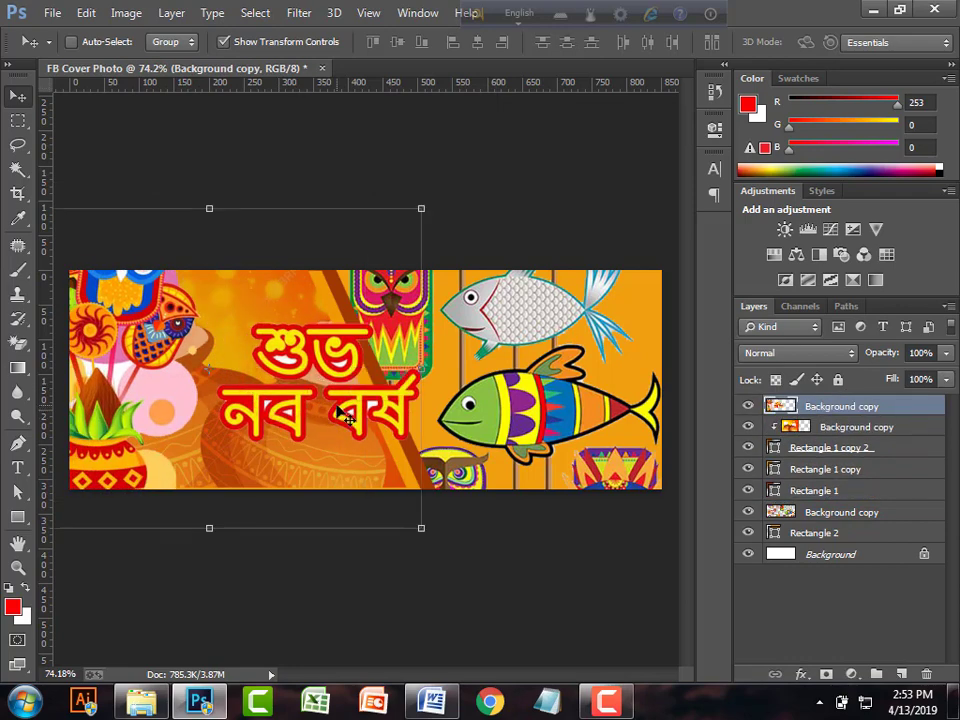
- Scale the greeting artwork down to about 43%, place it over the orange pot area and apply the transformation
left_click_drag(422, 529, 311, 433)
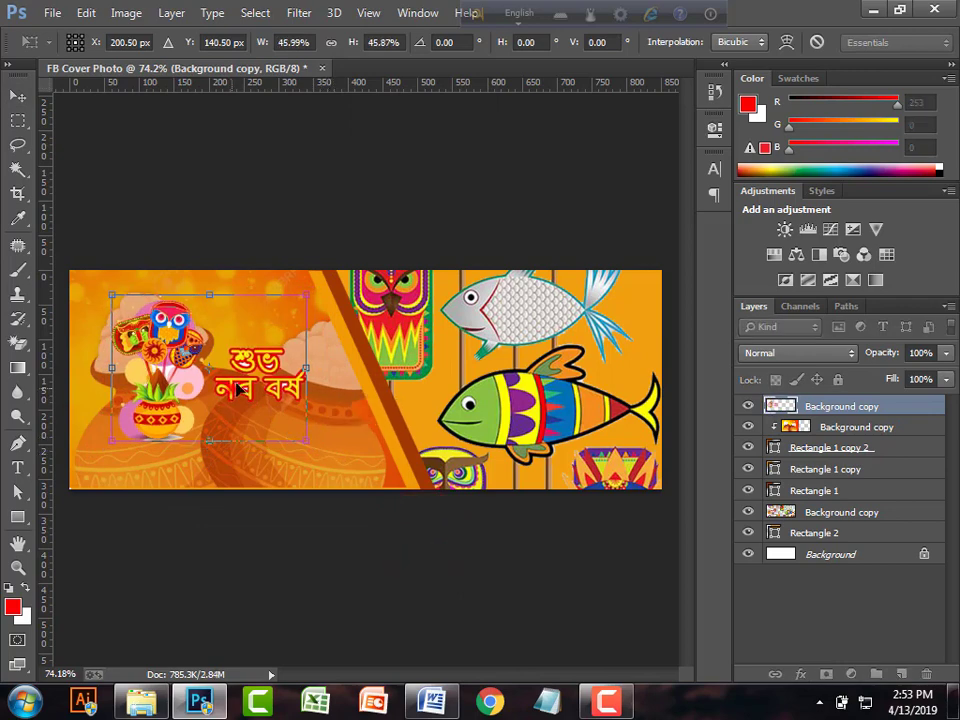
left_click_drag(240, 389, 263, 455)
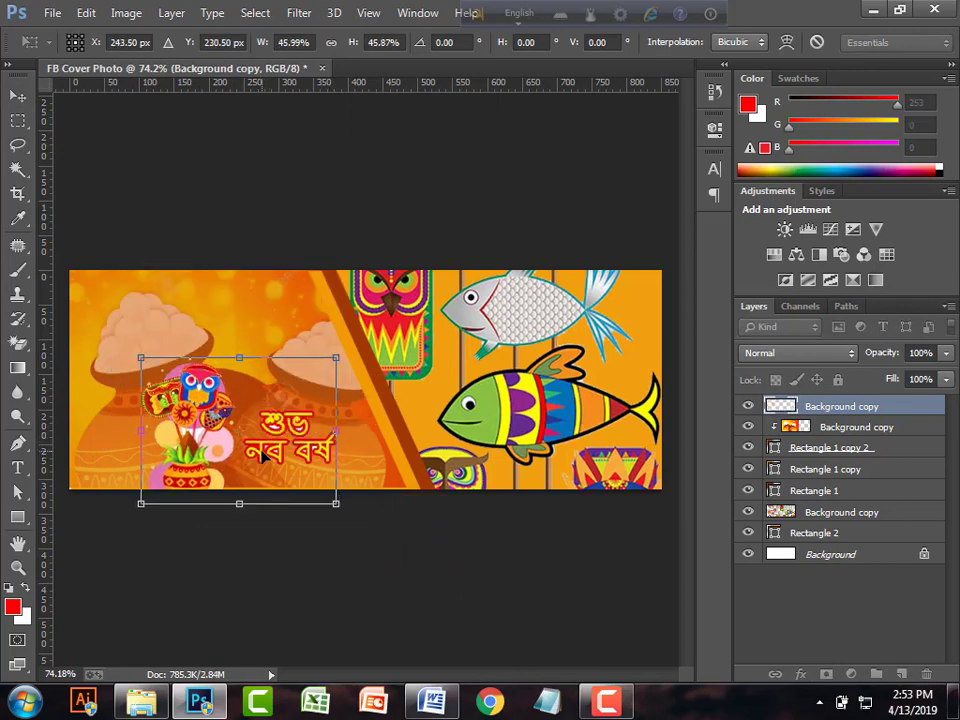
left_click_drag(213, 418, 170, 362)
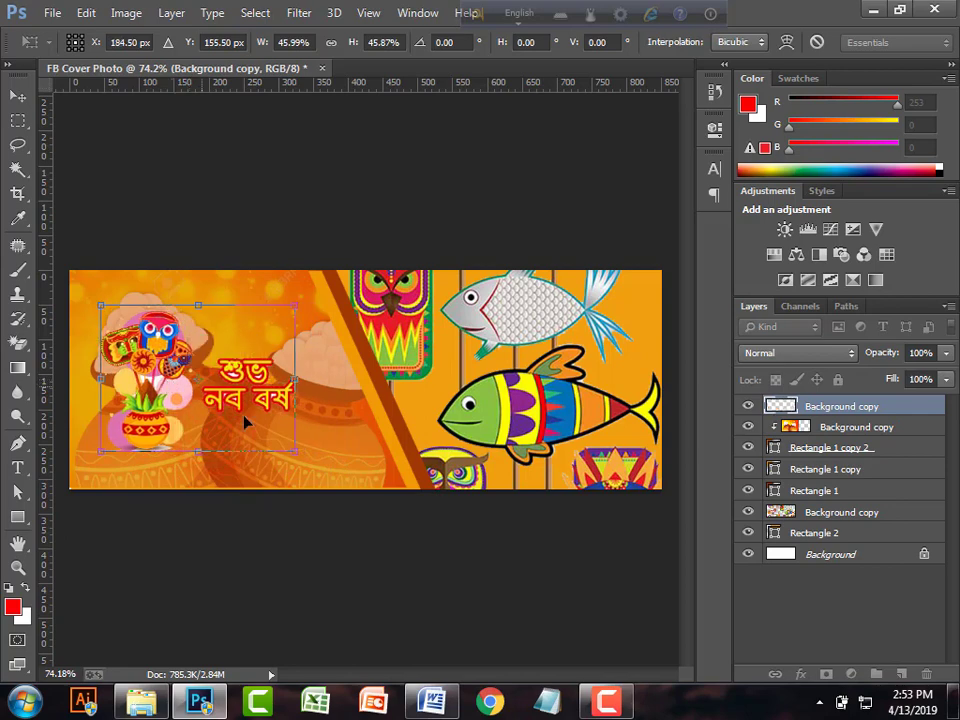
left_click_drag(289, 452, 290, 444)
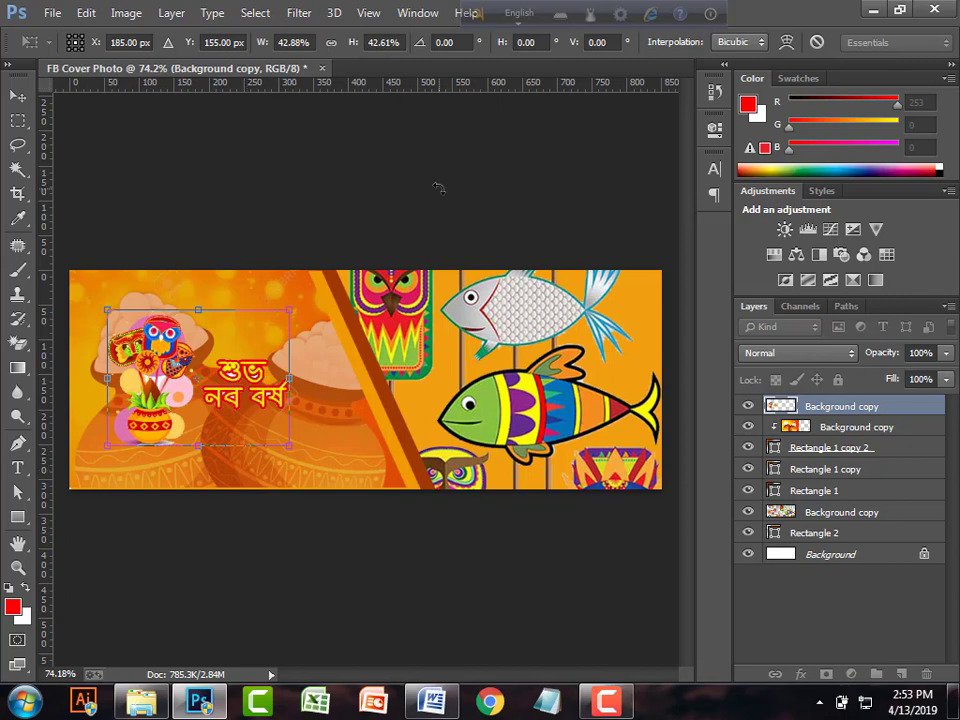
key("Return")
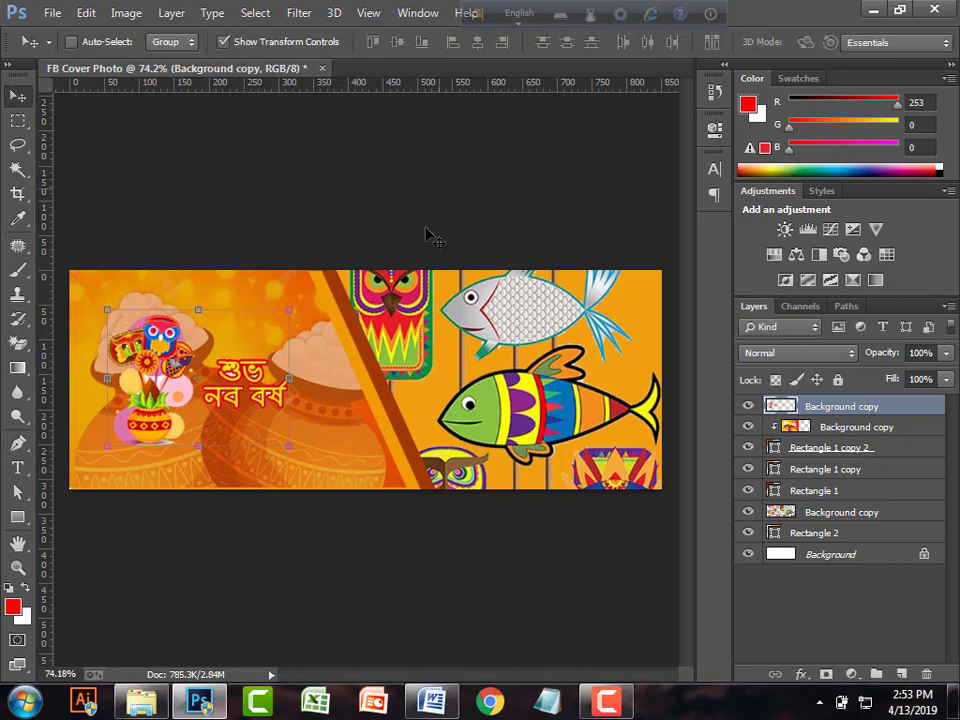
- Select the clipped pot picture layer, toggle its visibility off and on to compare, and reduce its opacity to 25%
left_click(792, 428)
left_click(748, 428)
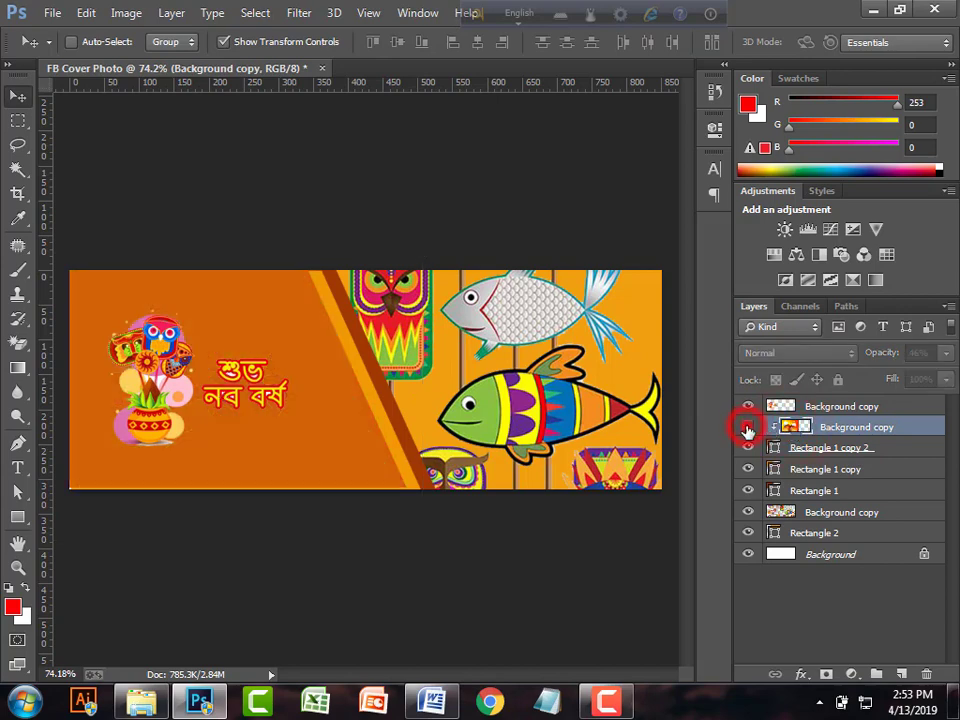
left_click(749, 428)
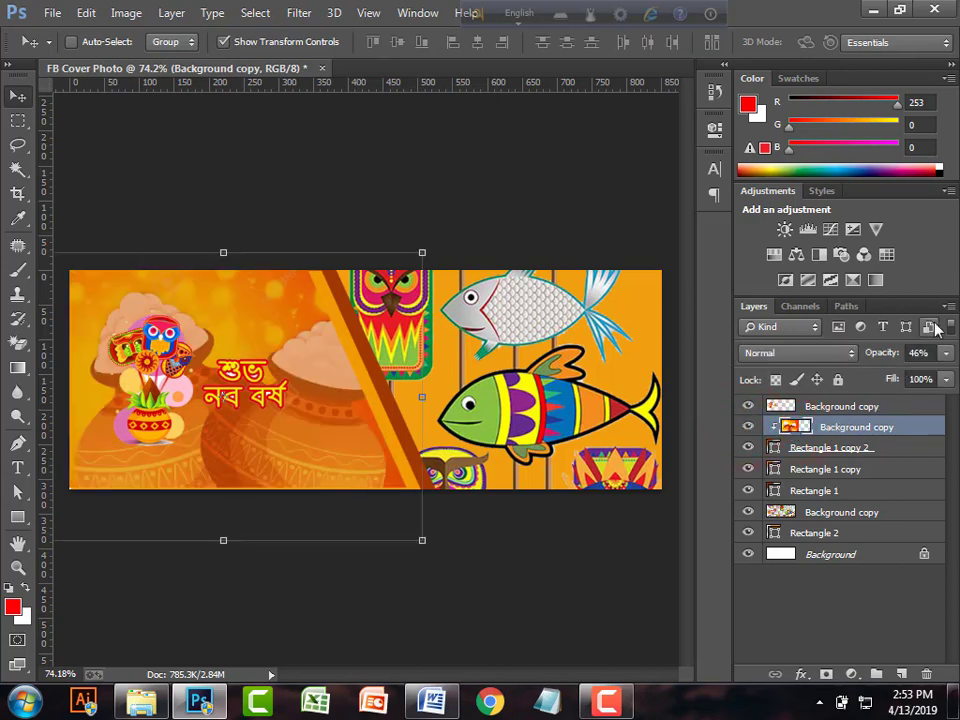
left_click(945, 353)
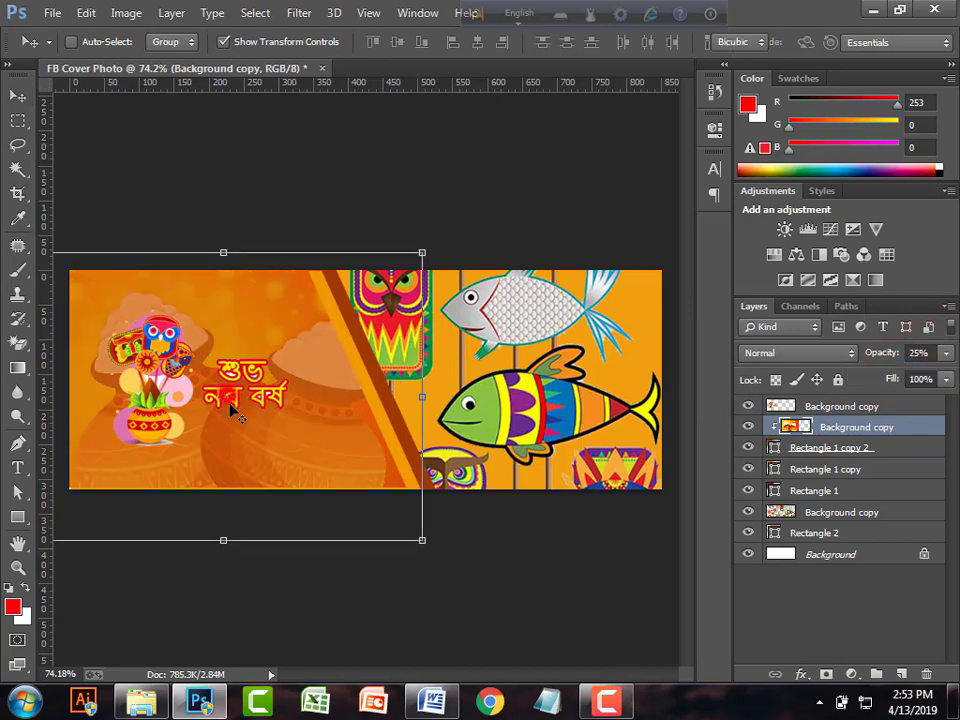
key("ctrl+t")
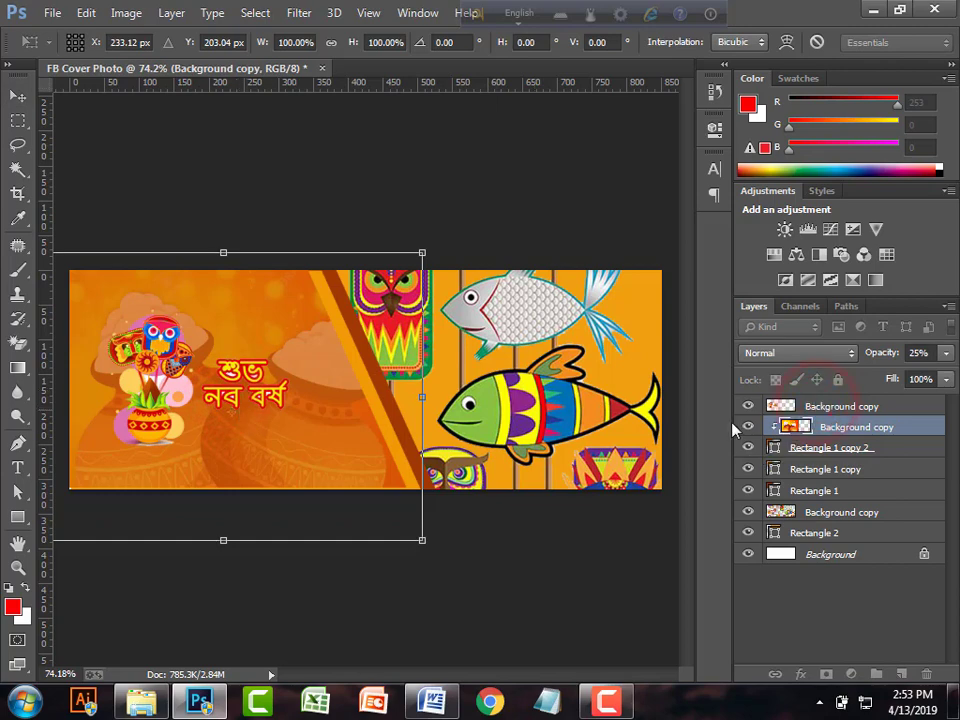
key("Return")
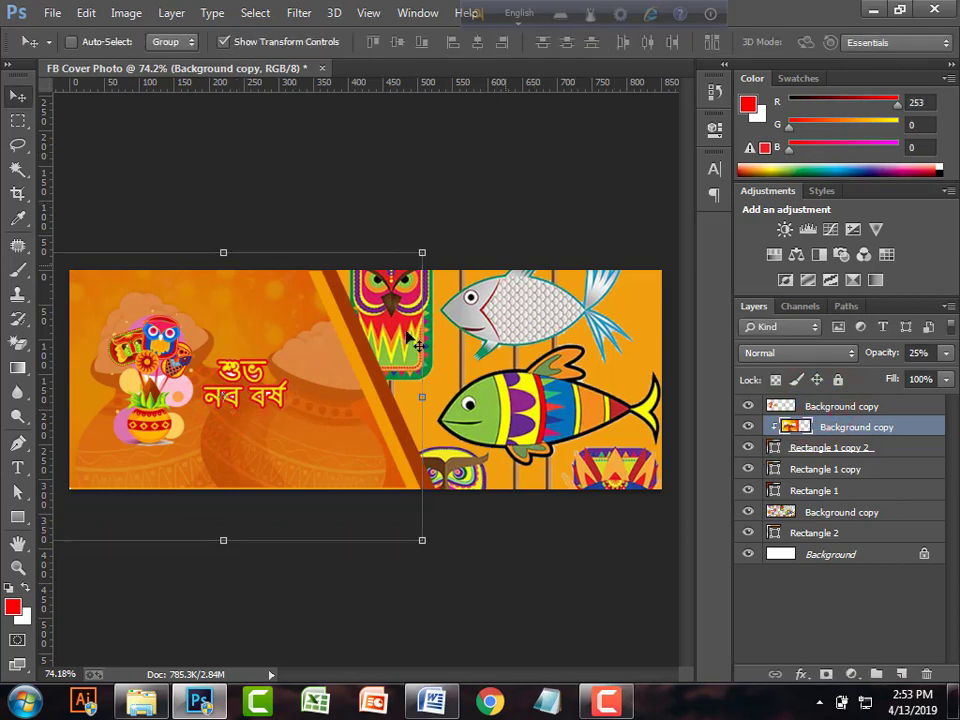
- Move the clipped pot picture upward so that it covers only the upper part of the slanted orange shape
scroll(262, 432, "up", 3)
scroll(240, 407, "down", 2)
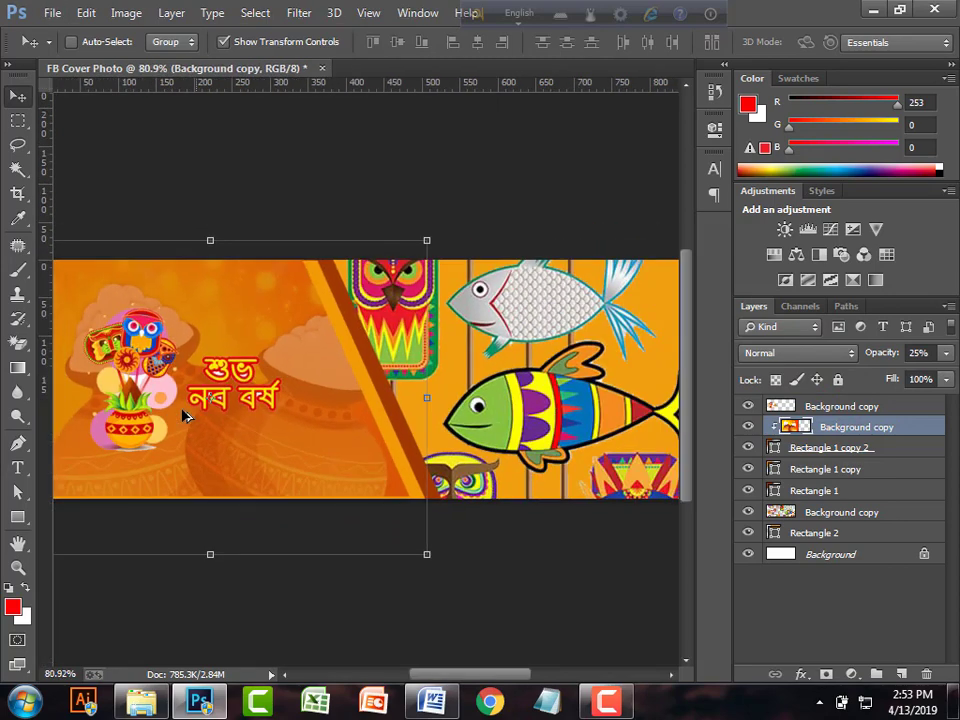
scroll(183, 418, "down", 1)
left_click_drag(171, 416, 129, 302)
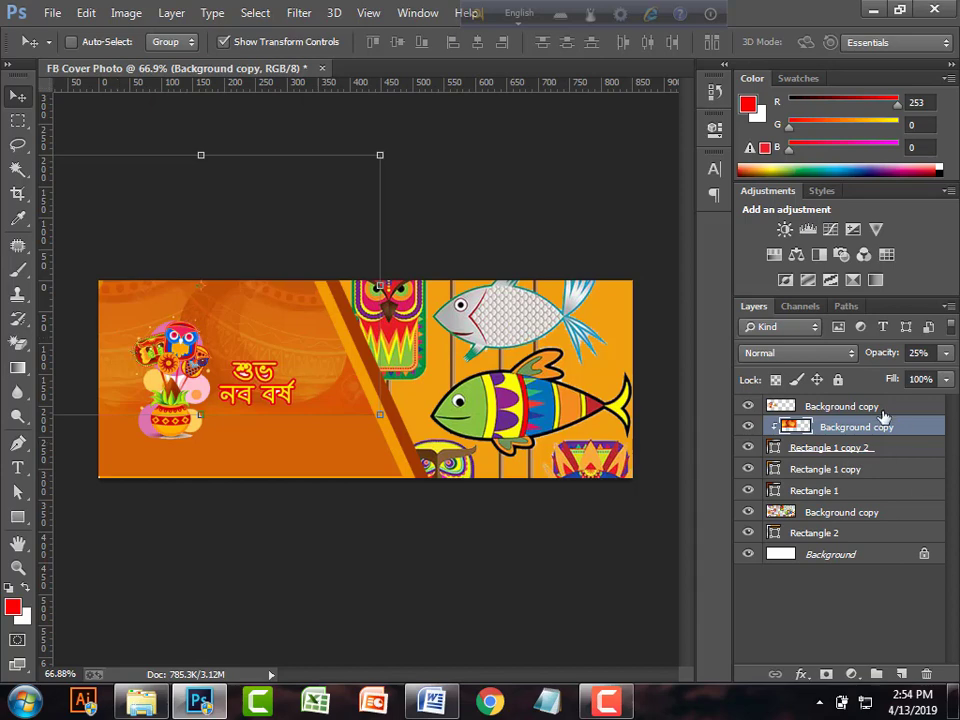
- Select the greeting artwork layer and shift the artwork slightly down on the orange area
left_click(822, 410)
mouse_move(206, 392)
left_mouse_down()
mouse_move(226, 416)
mouse_move(172, 420)
mouse_move(213, 419)
mouse_move(209, 408)
left_mouse_up()
scroll(209, 408, "up", 2)
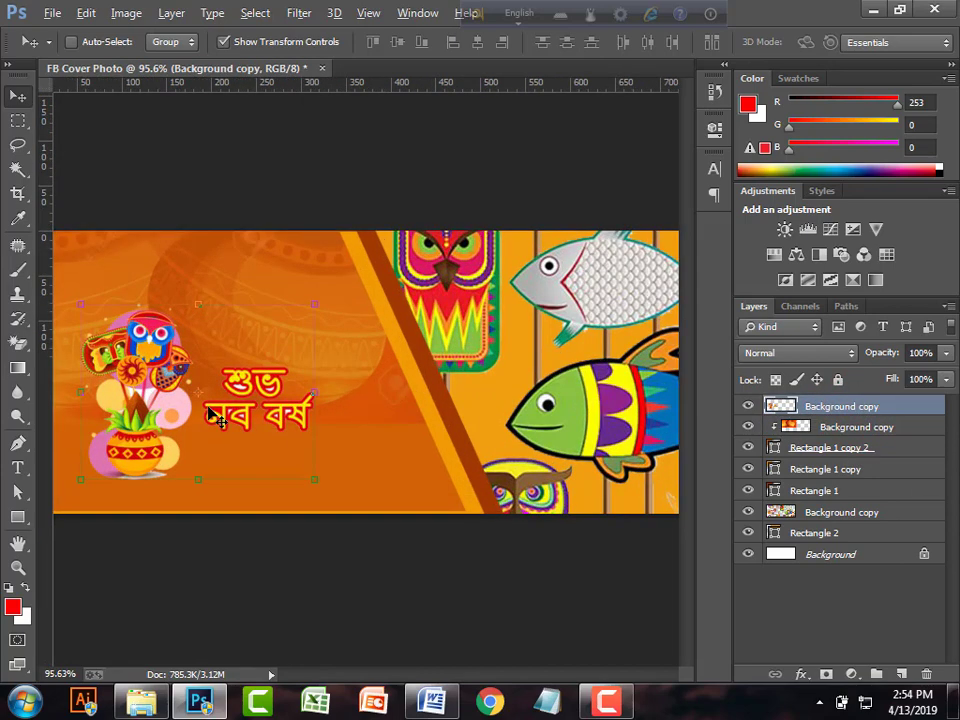
- Use the Magic Eraser Tool to clear the white gaps inside the red-and-yellow Bengali lettering
scroll(136, 427, "up", 3)
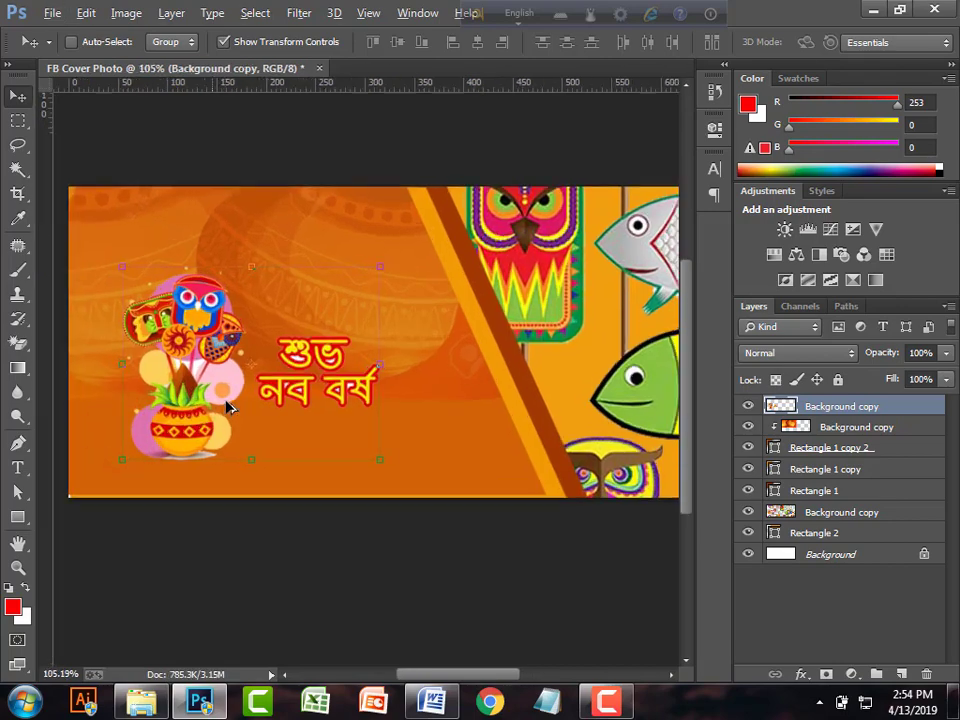
scroll(325, 347, "up", 4)
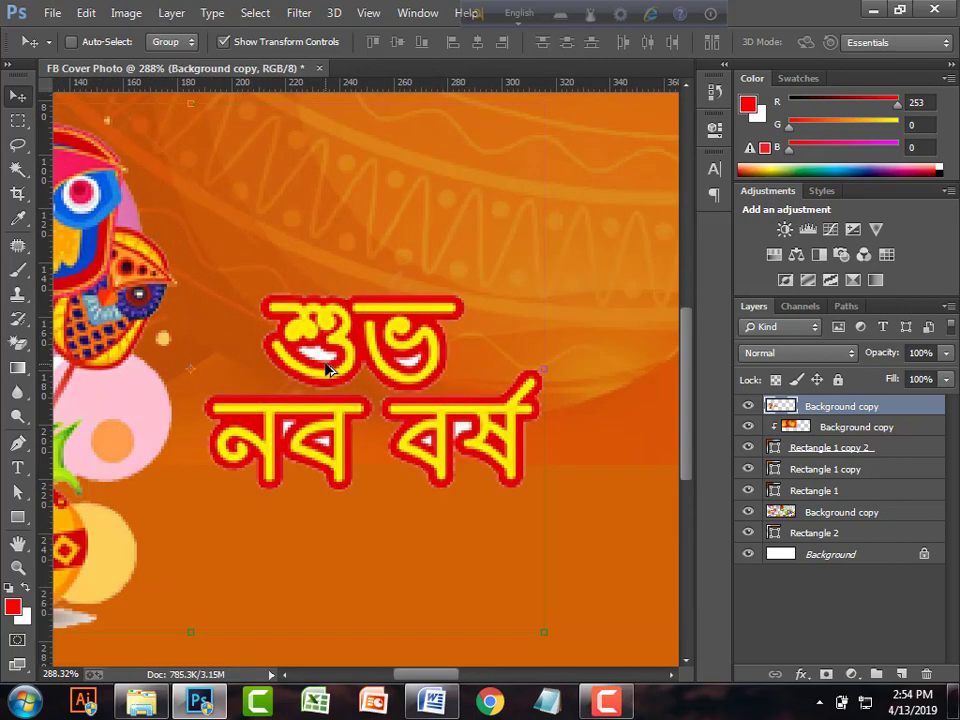
scroll(326, 364, "down", 2)
scroll(327, 370, "down", 1)
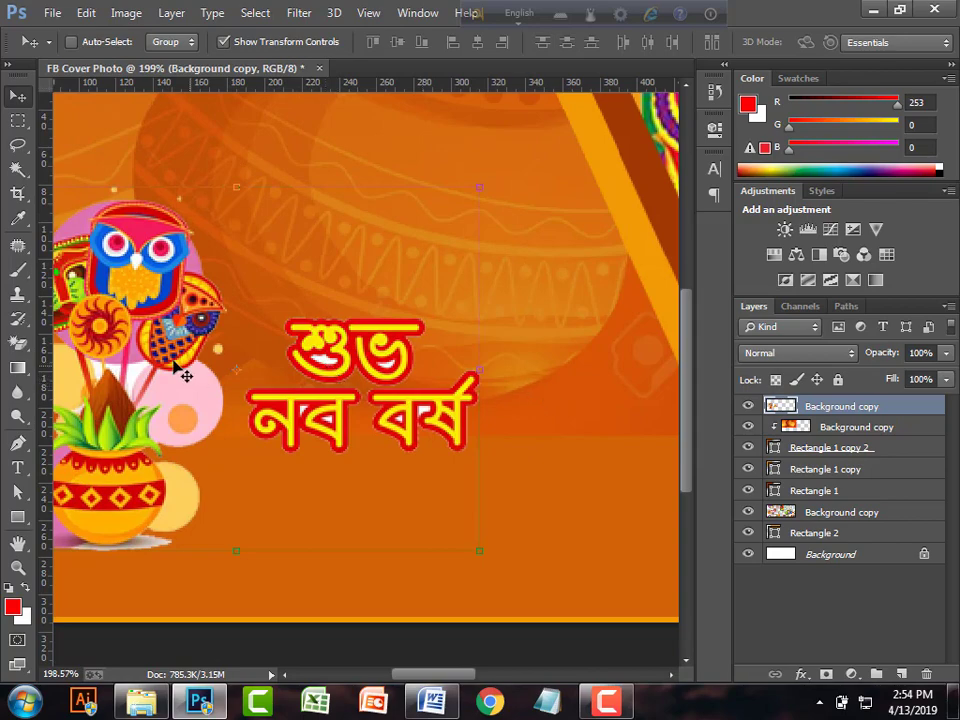
left_click(17, 343)
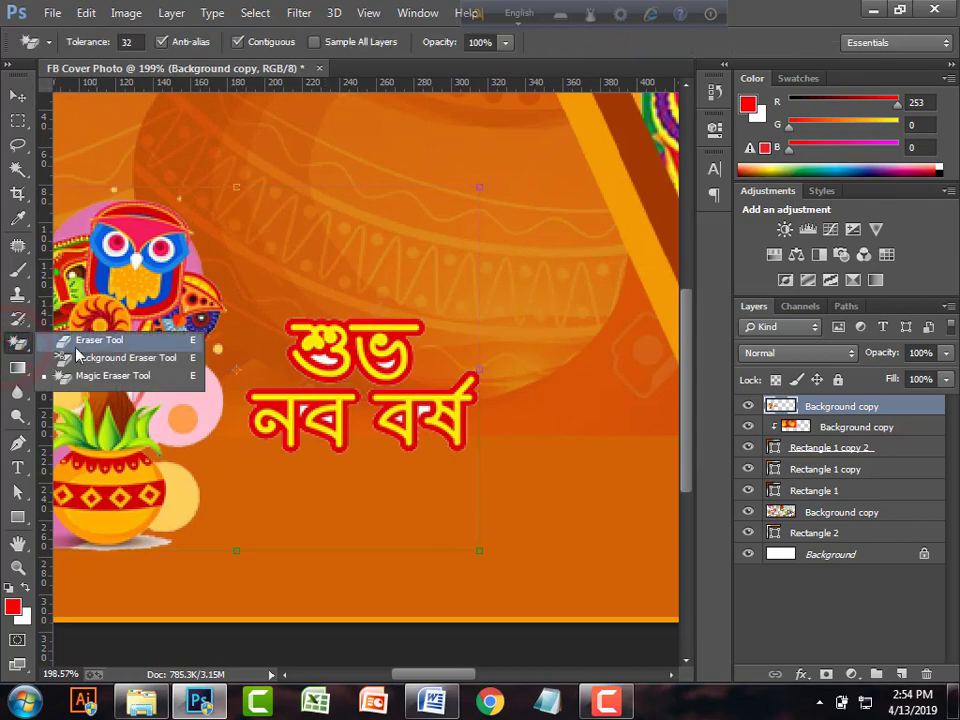
left_click(100, 375)
scroll(335, 365, "up", 5)
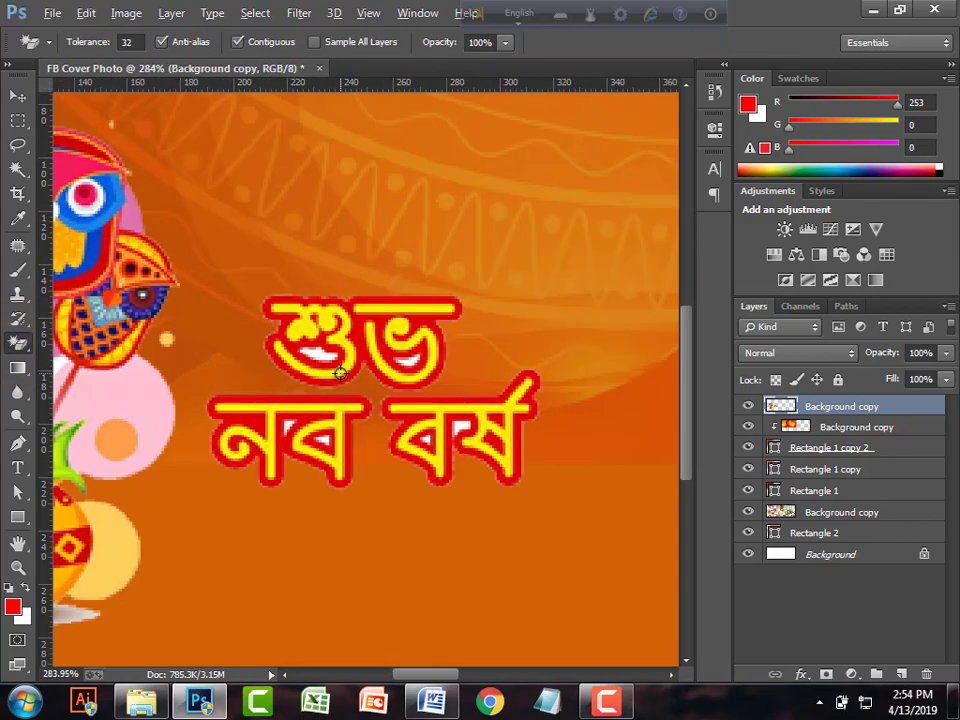
left_click(296, 337)
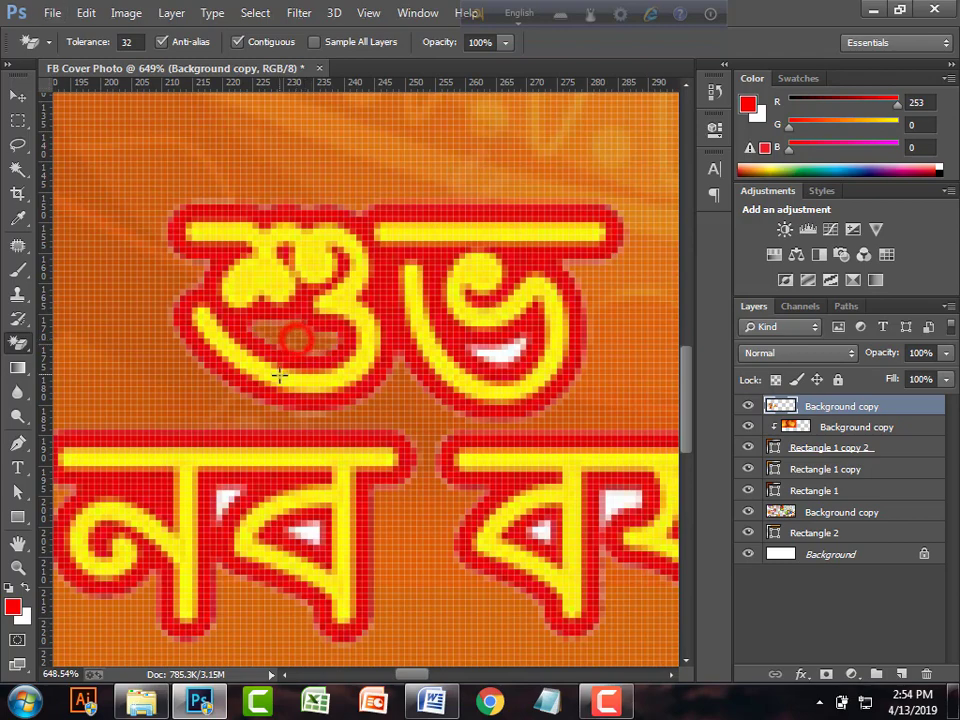
left_click(497, 355)
left_click(493, 352)
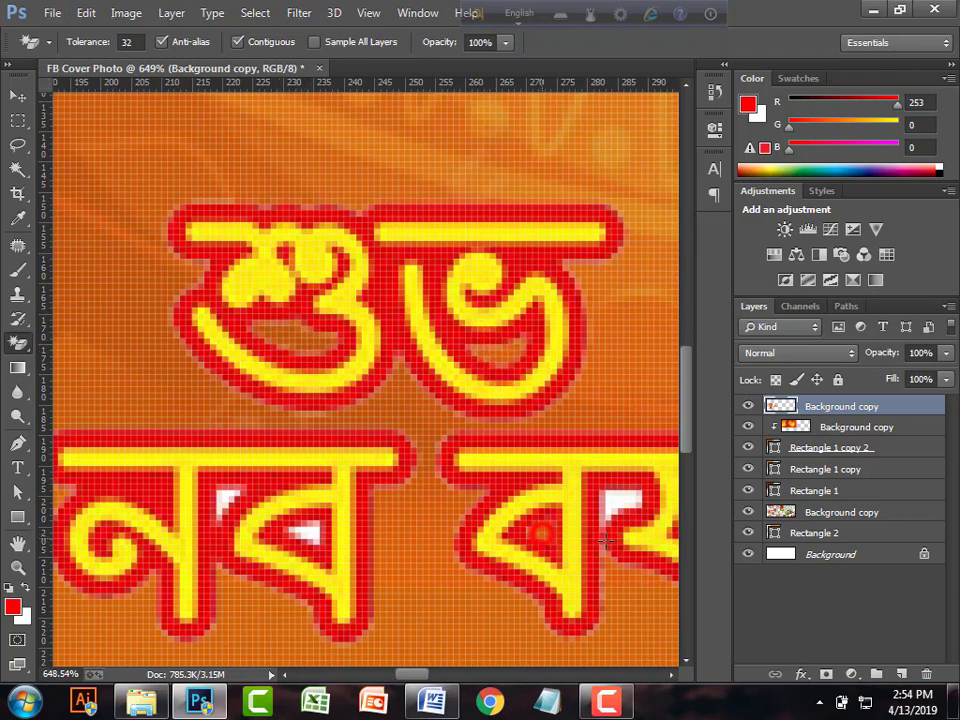
left_click(619, 502)
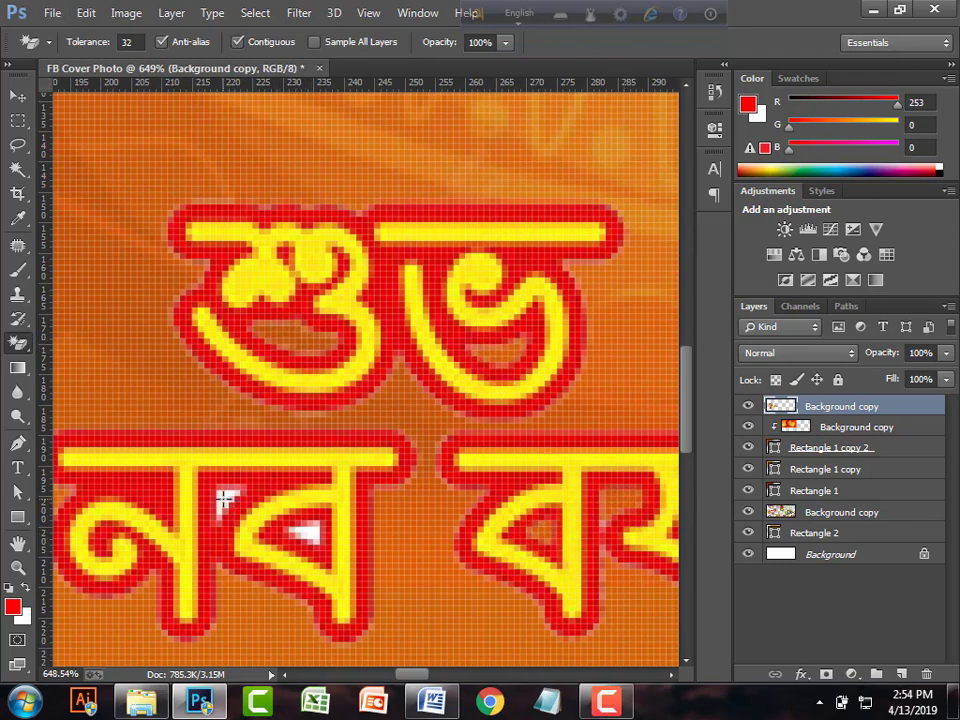
left_click(305, 530)
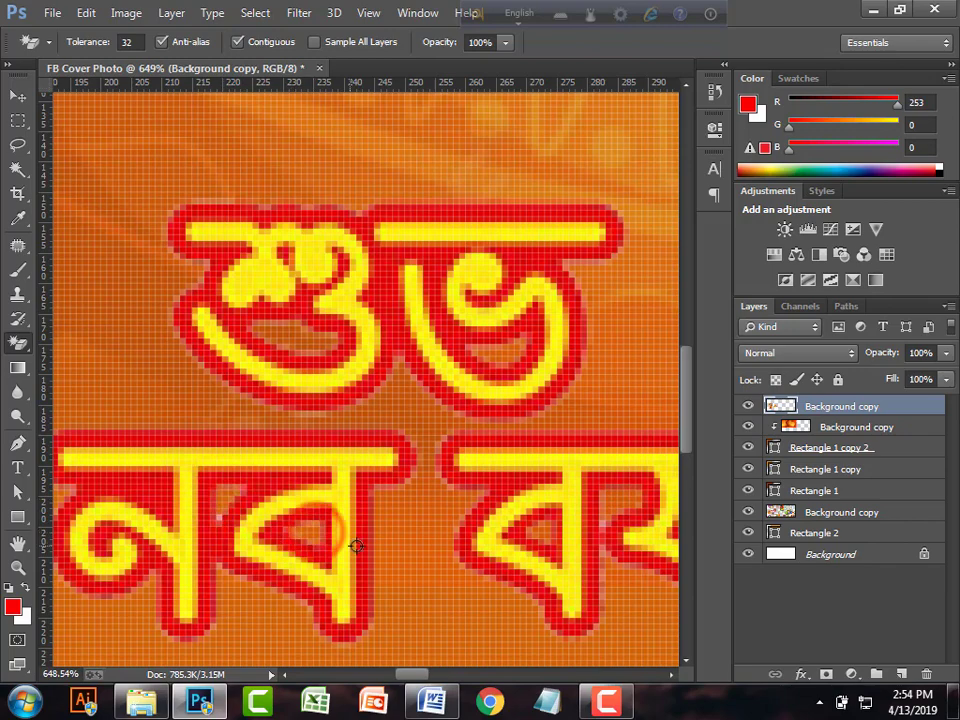
- Erase the pink circle beside the flower pot and the white patches between the masks and the pot
scroll(360, 540, "down", 2)
scroll(371, 533, "down", 3)
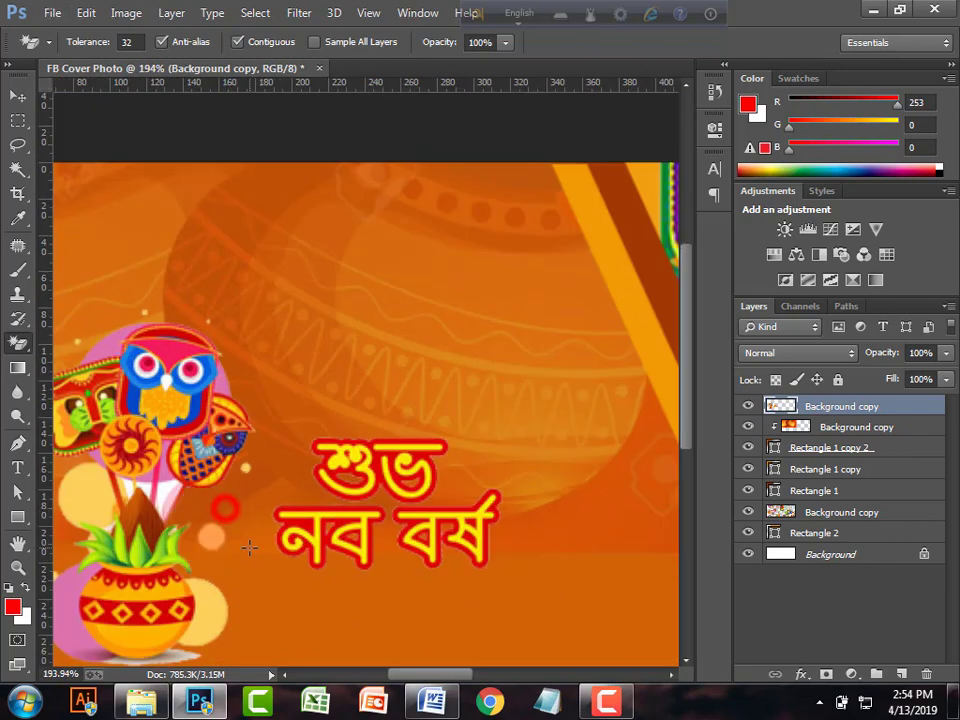
scroll(165, 497, "up", 3)
scroll(165, 497, "up", 1)
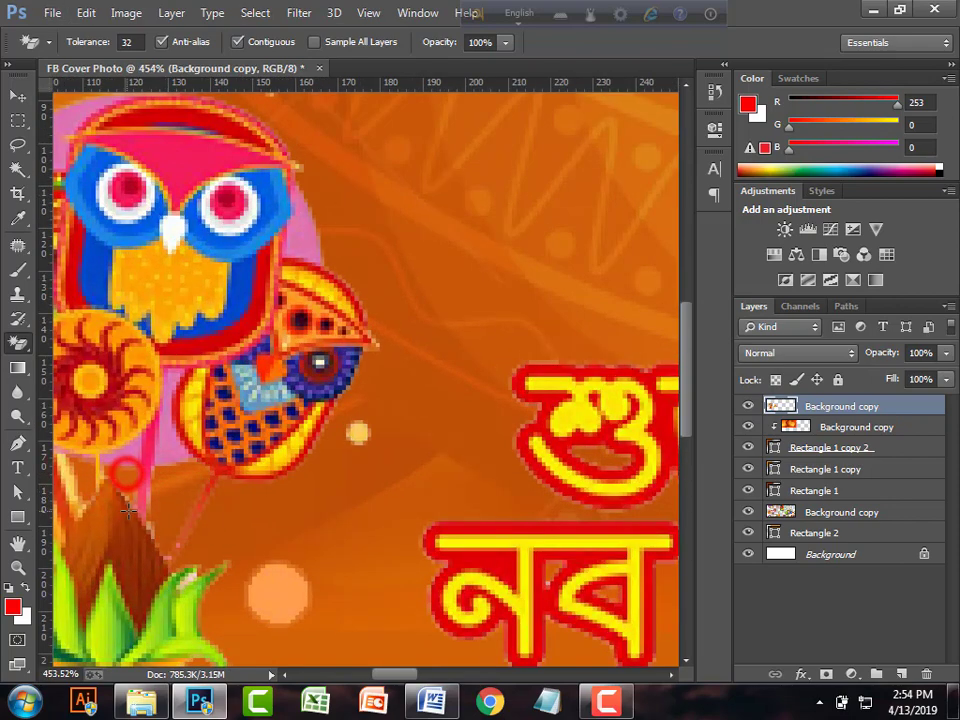
scroll(230, 376, "down", 4)
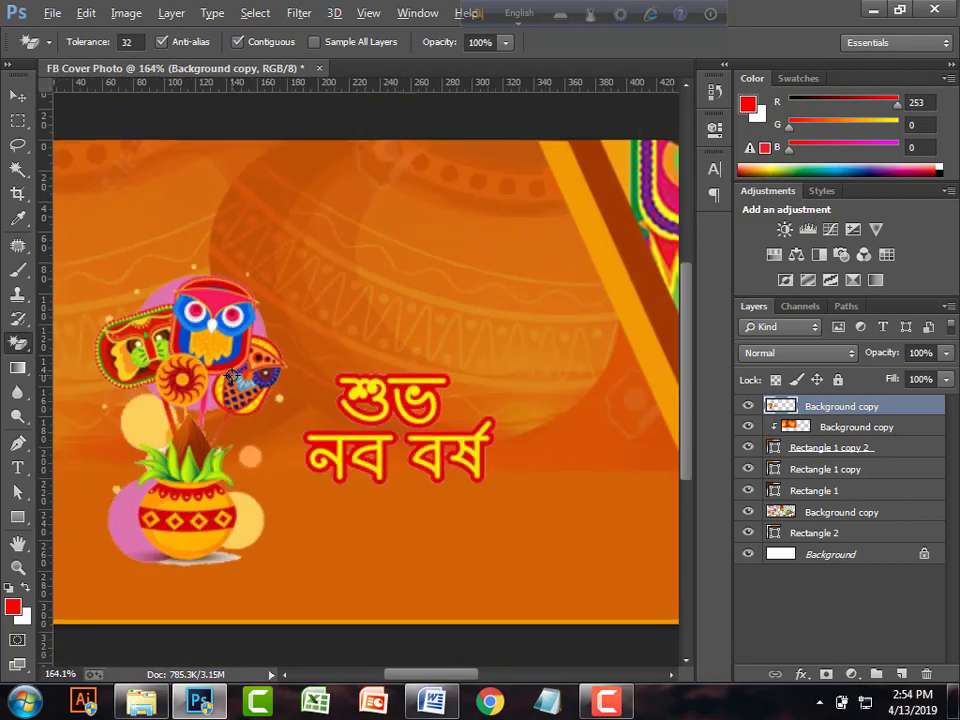
scroll(231, 376, "down", 3)
scroll(238, 384, "down", 1)
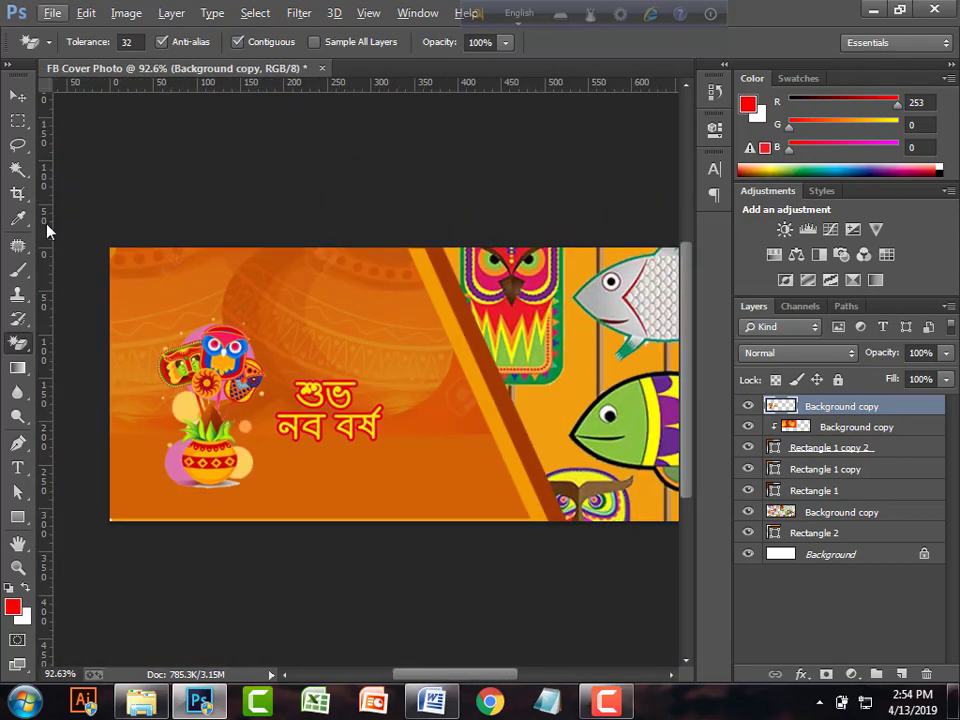
- Move the flower pot and lettering artwork slightly right and up on the orange panel
left_click(19, 97)
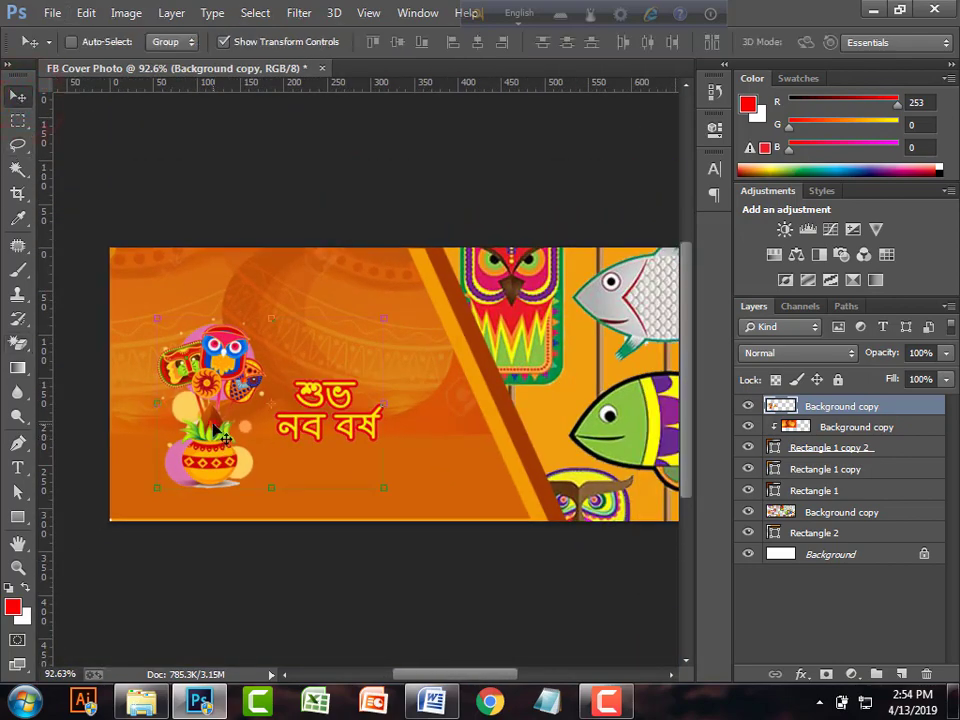
mouse_move(224, 438)
left_mouse_down()
mouse_move(236, 446)
mouse_move(212, 432)
mouse_move(230, 428)
left_mouse_up()
scroll(285, 450, "down", 3)
scroll(605, 441, "up", 3)
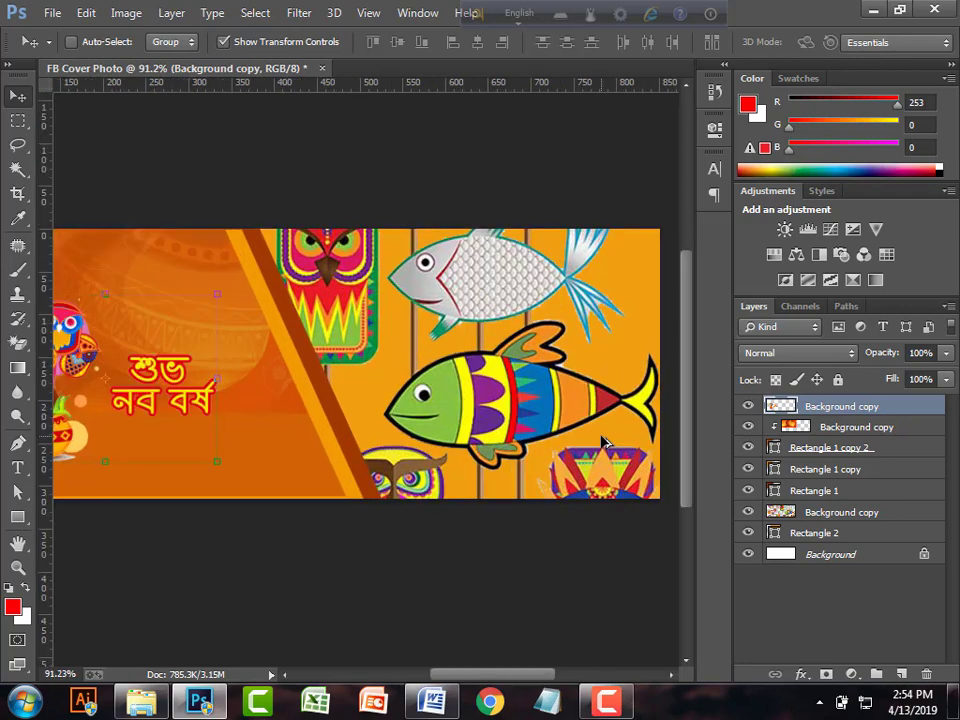
scroll(605, 441, "down", 3)
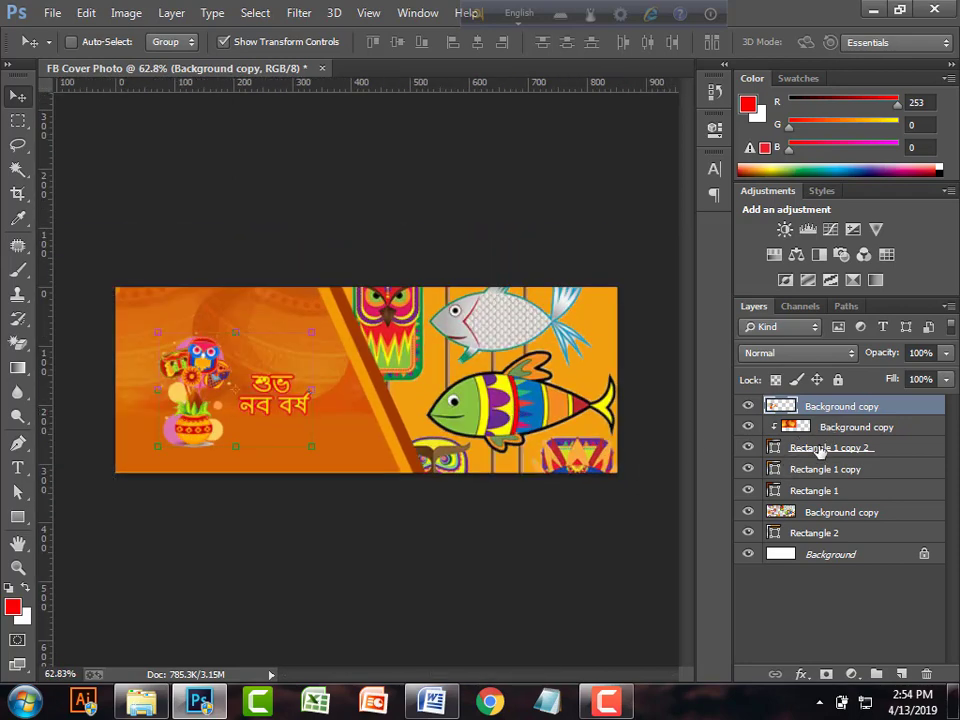
- Reduce the opacity of the fish-and-mask pattern layer to 33%
left_click(801, 512)
left_click(940, 354)
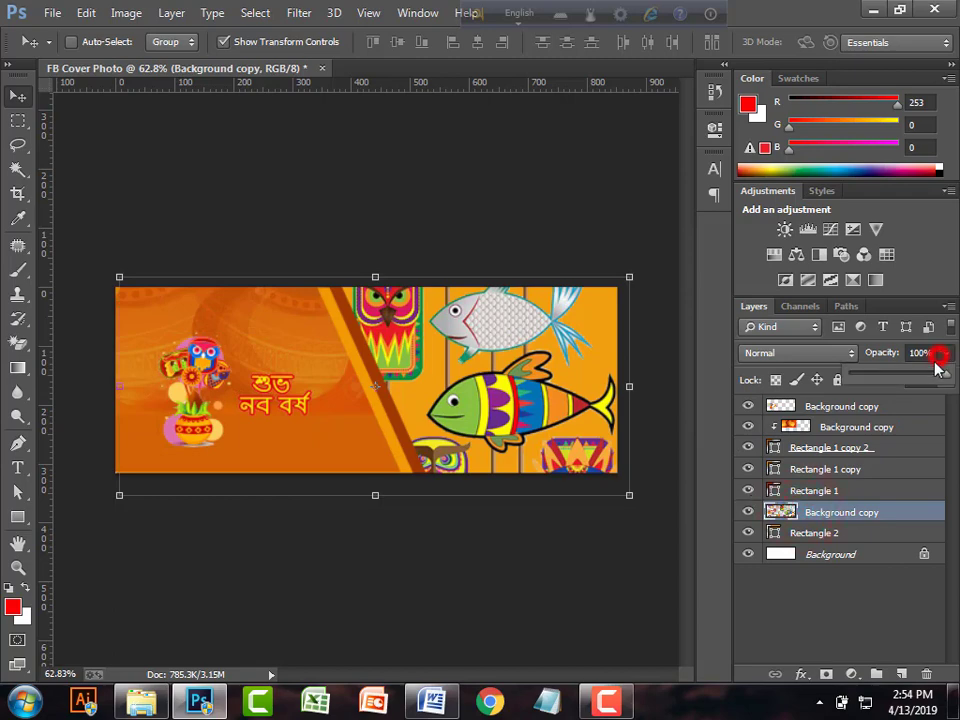
left_click_drag(893, 378, 884, 379)
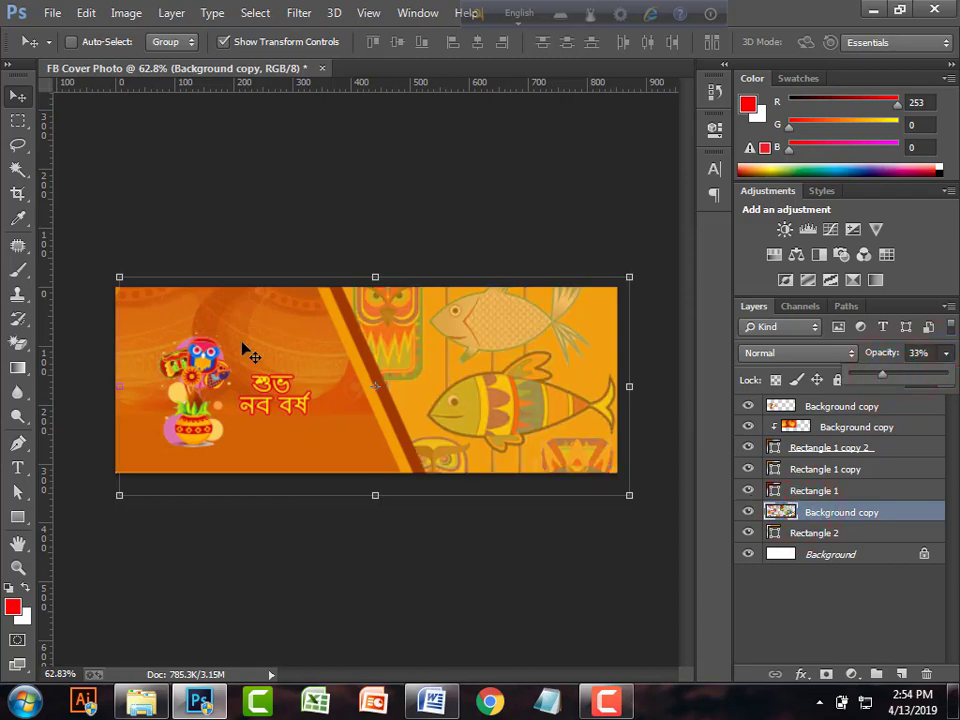
left_click(203, 196)
- Open the drum picture images (1) from the Pohela Boishakh folder inside 2nd Internship
left_click(51, 13)
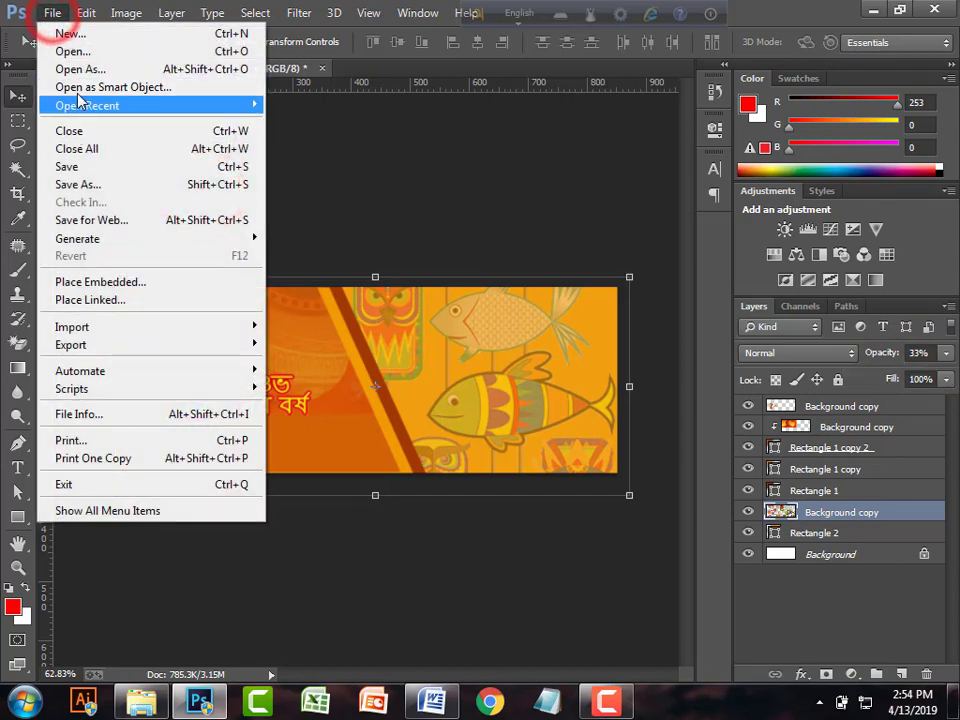
left_click(75, 51)
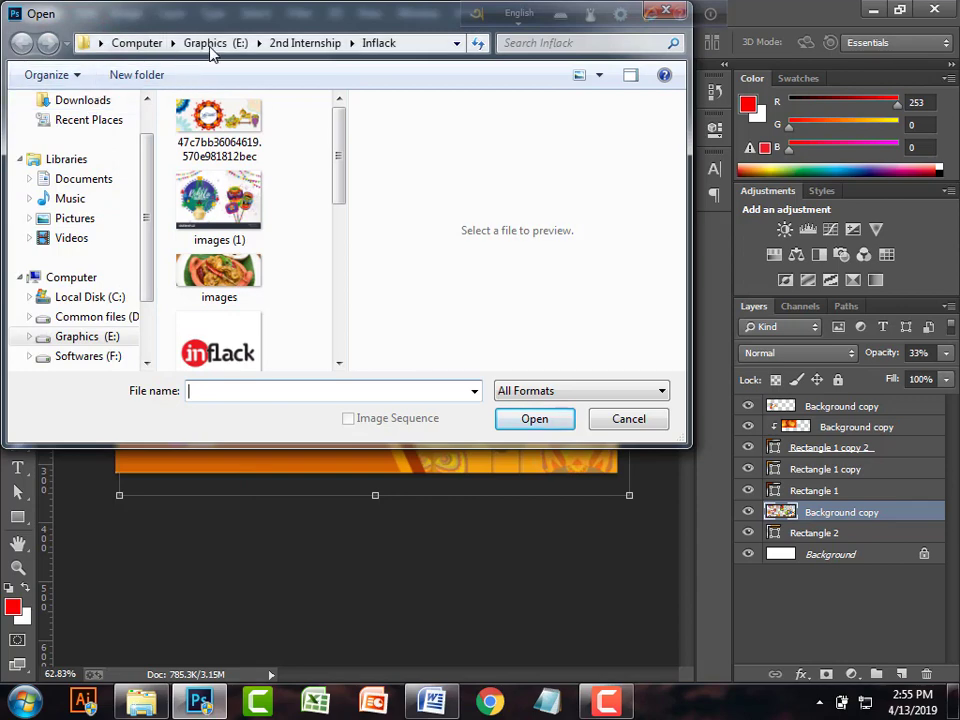
left_click(288, 44)
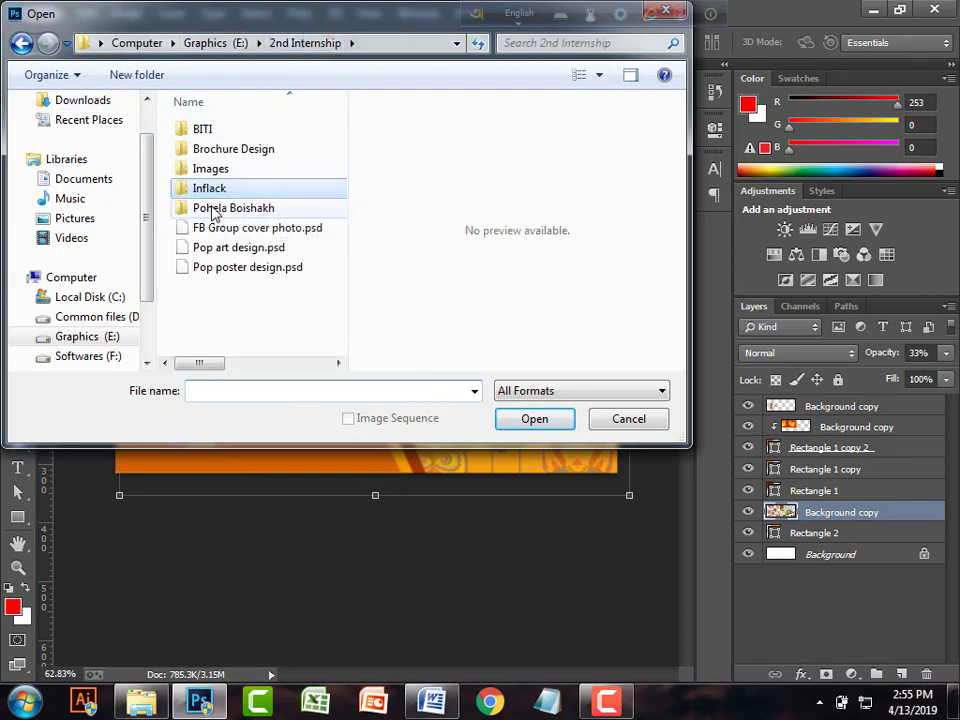
double_click(213, 207)
left_click_drag(338, 120, 343, 180)
left_click(216, 146)
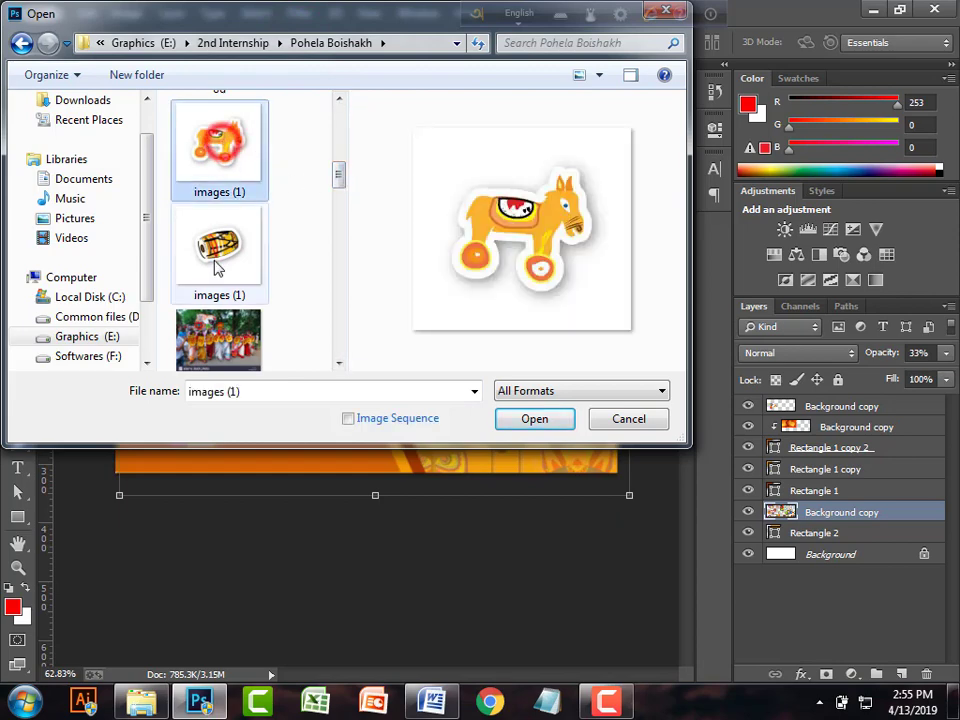
left_click(214, 258)
left_click(508, 419)
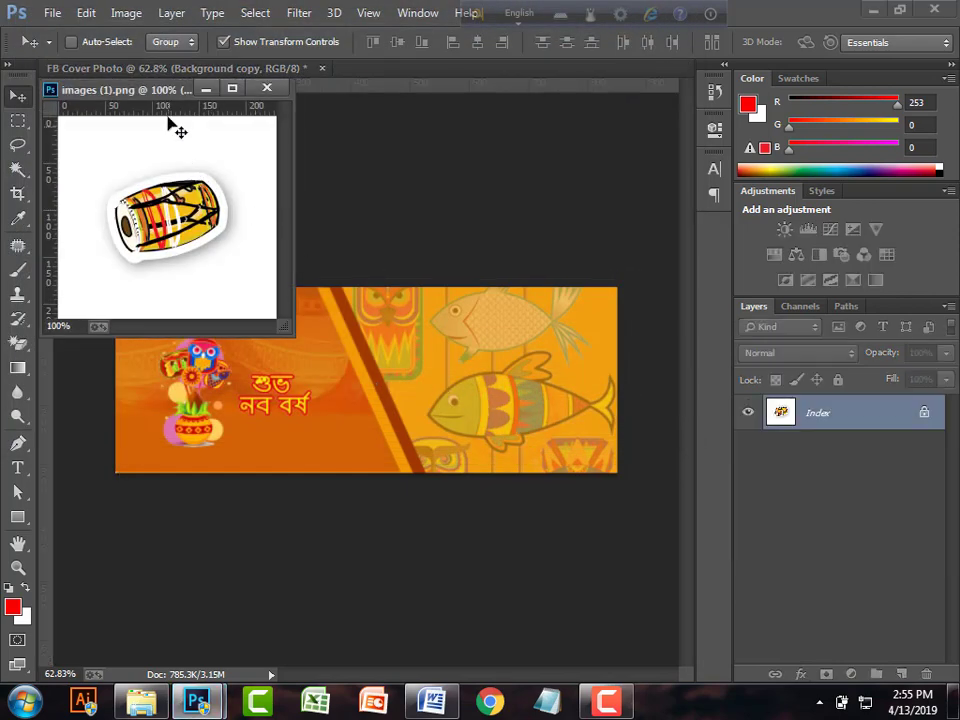
- Reposition and enlarge the drum image's window and convert the image from Indexed Color to RGB Color
left_click_drag(146, 90, 402, 166)
left_click_drag(547, 418, 638, 572)
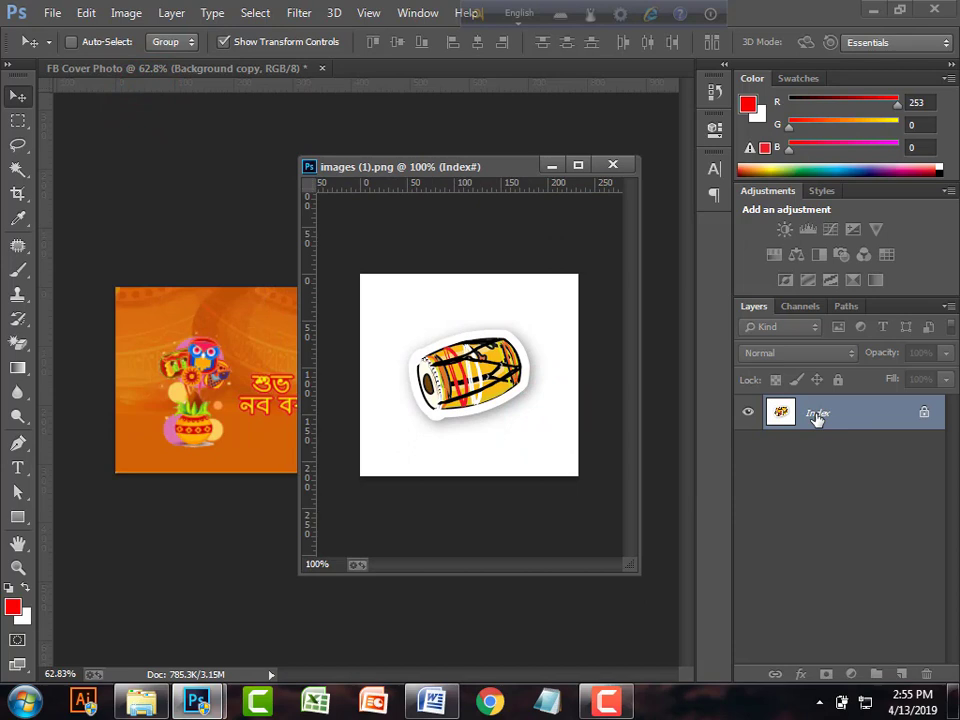
left_click_drag(817, 418, 824, 465)
left_click(128, 14)
mouse_move(134, 46)
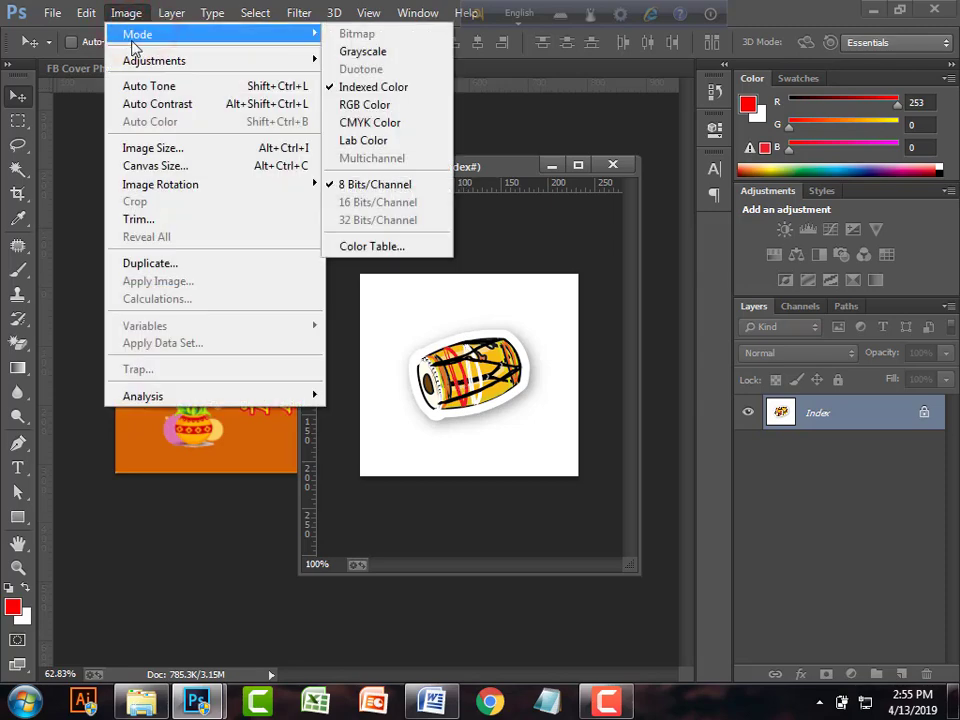
left_click(357, 105)
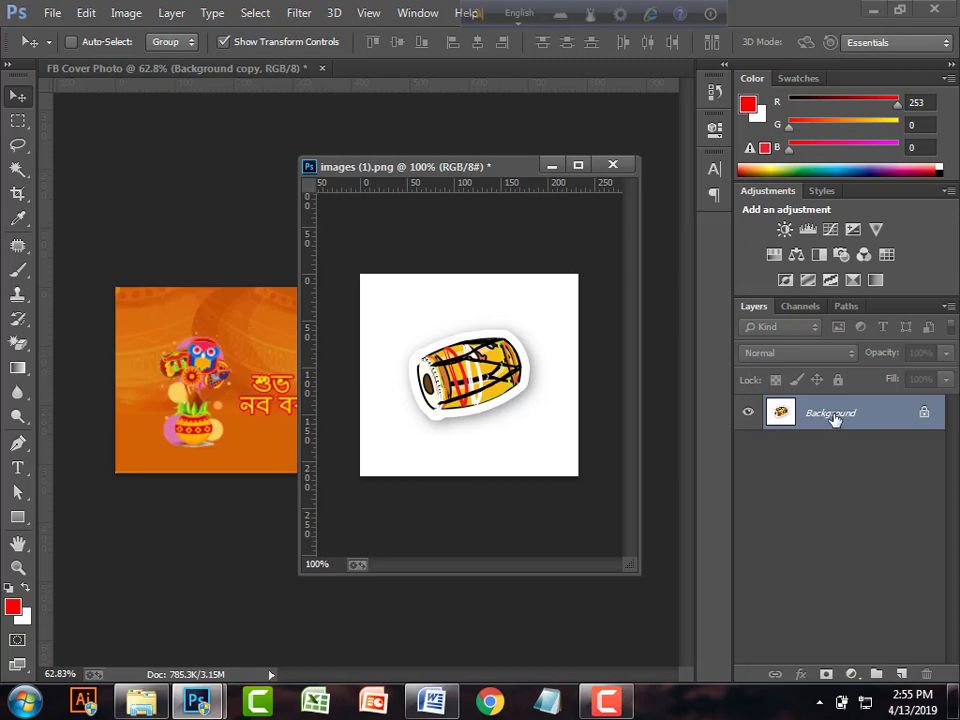
- Duplicate the drum's Background layer and, with the original hidden, erase the white surroundings on the copy using the Magic Eraser
left_click_drag(826, 418, 901, 674)
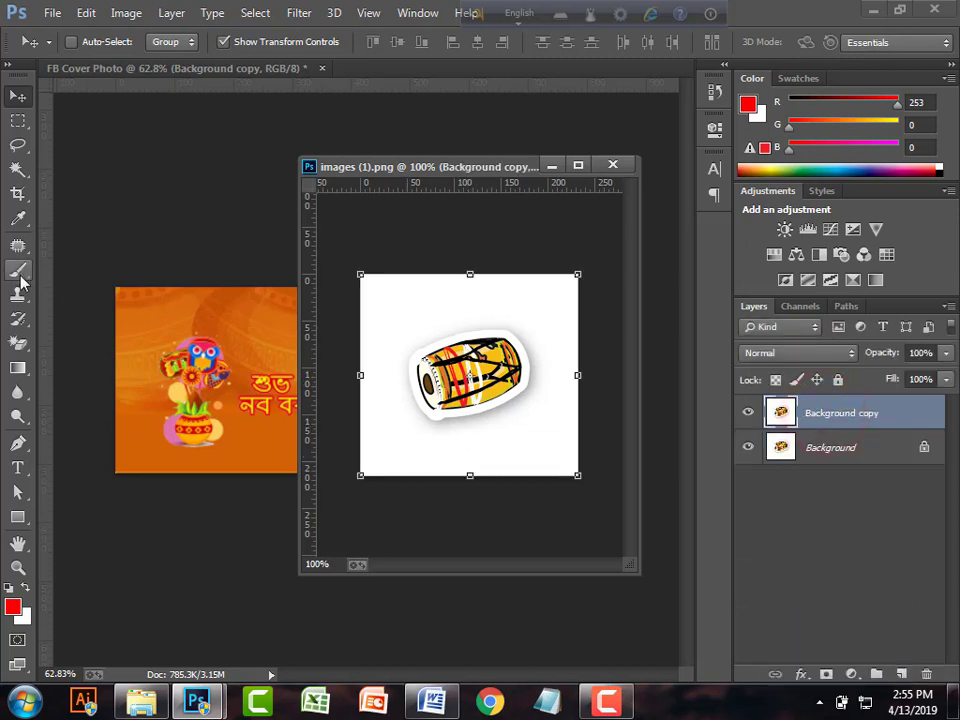
left_click(17, 342)
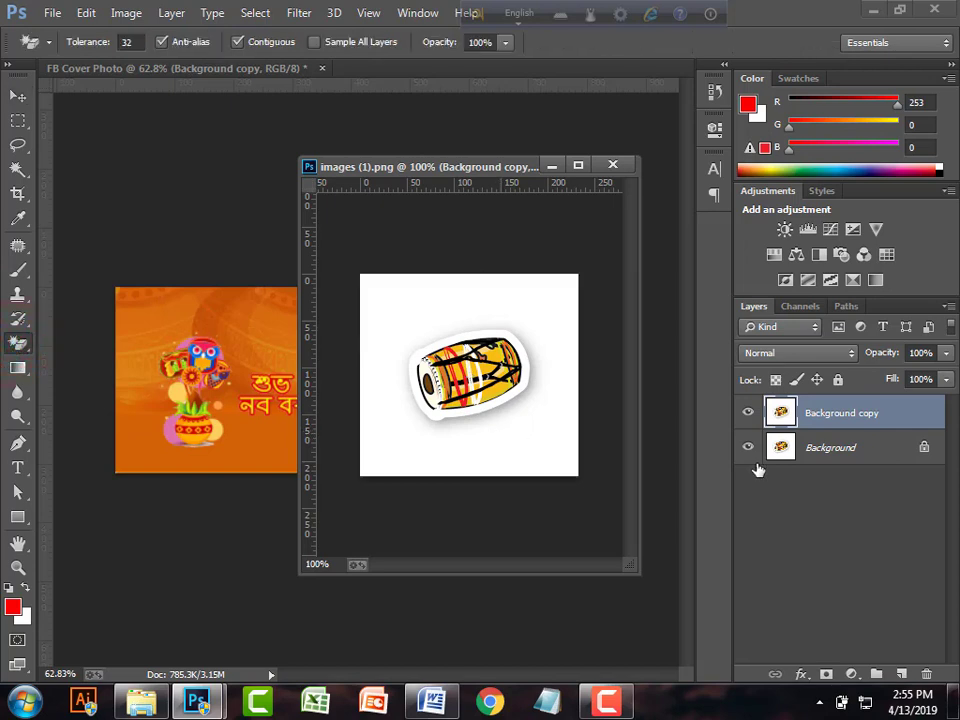
left_click(516, 439)
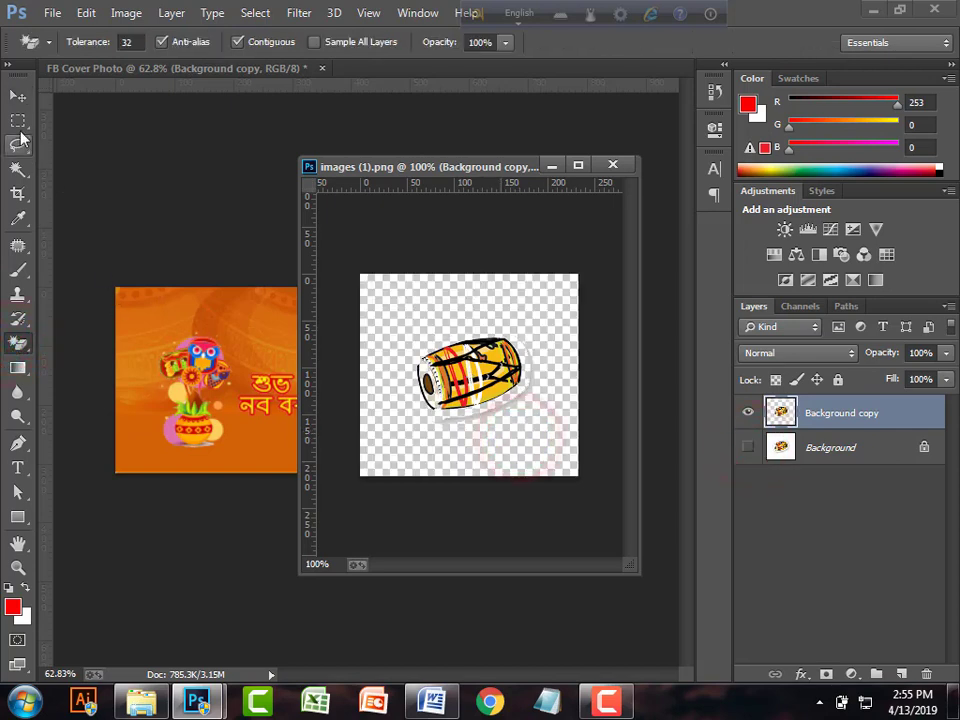
- Copy the cut-out drum into the FB Cover Photo document and close the drum image without saving
left_click(18, 97)
left_click_drag(450, 380, 257, 418)
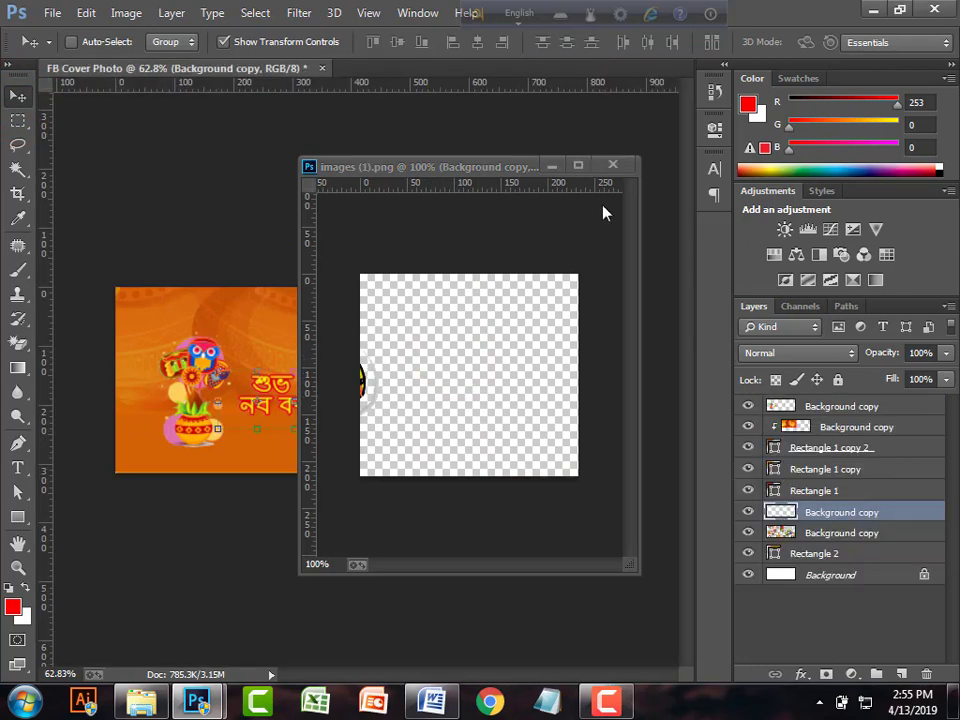
left_click(612, 164)
left_click(483, 274)
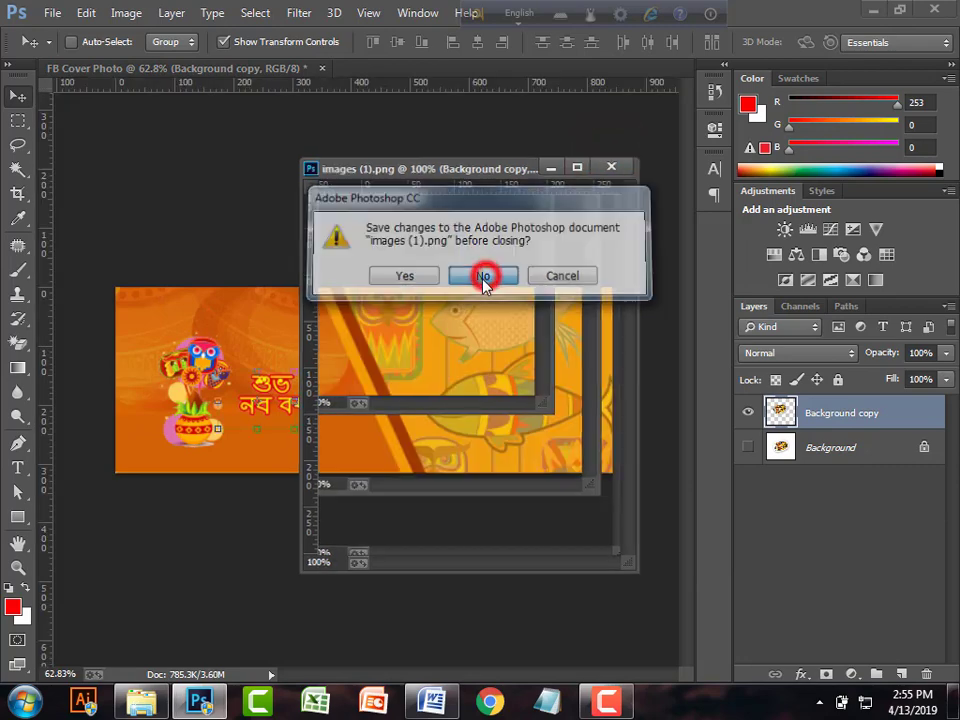
- Bring the drum layer to the top of the layer stack and place the drum over the two faded fish
left_click_drag(828, 520, 815, 404)
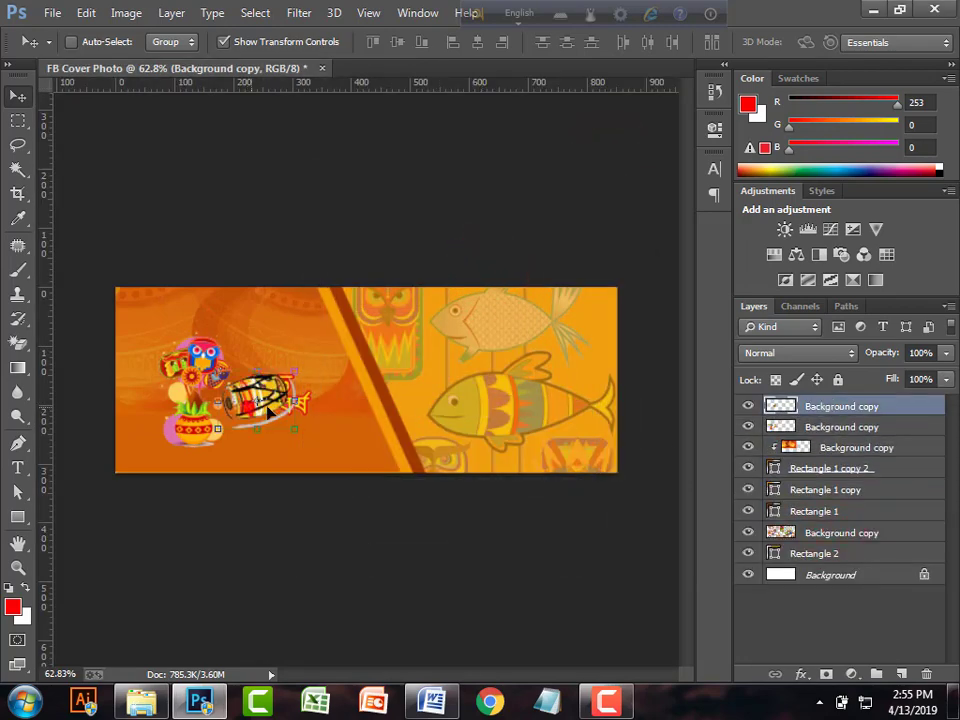
left_click_drag(267, 407, 497, 396)
scroll(497, 396, "up", 5)
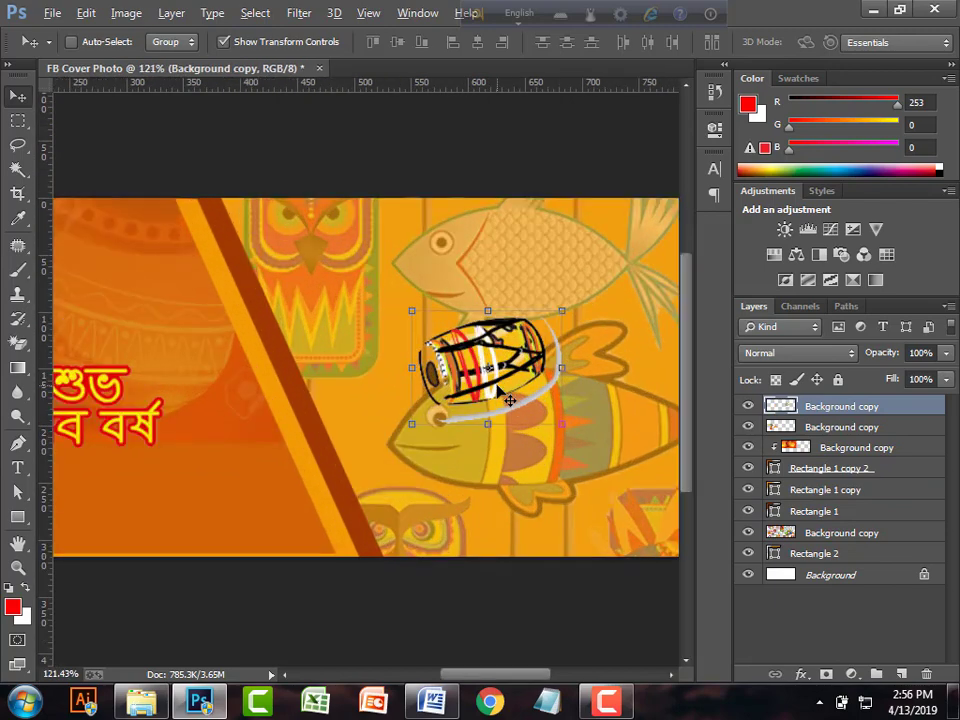
scroll(490, 402, "right", 2)
scroll(440, 395, "up", 1)
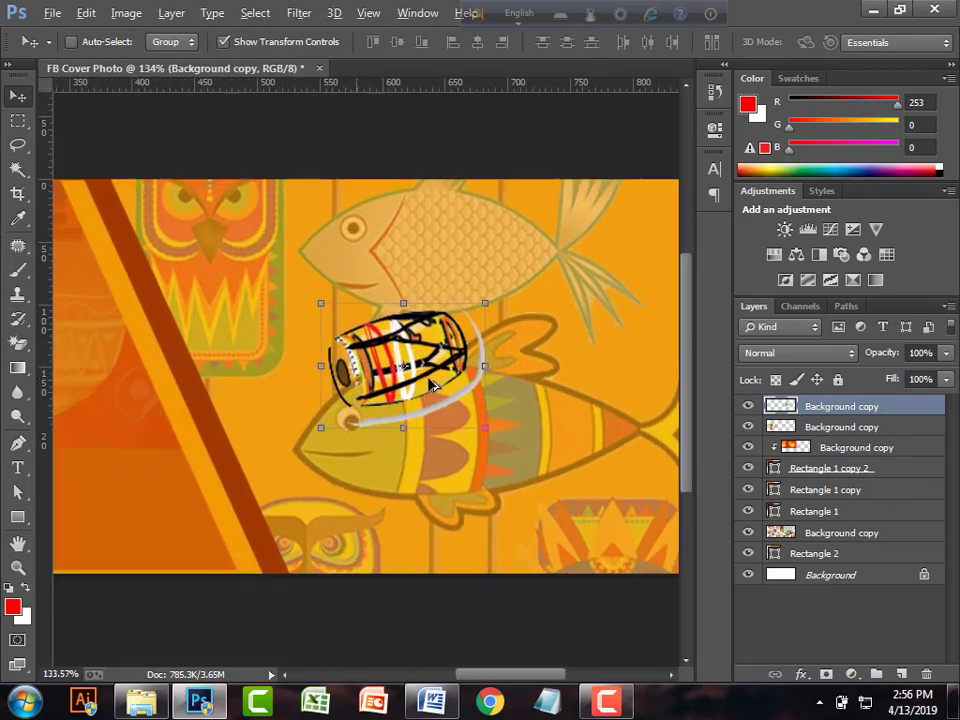
scroll(432, 385, "up", 4)
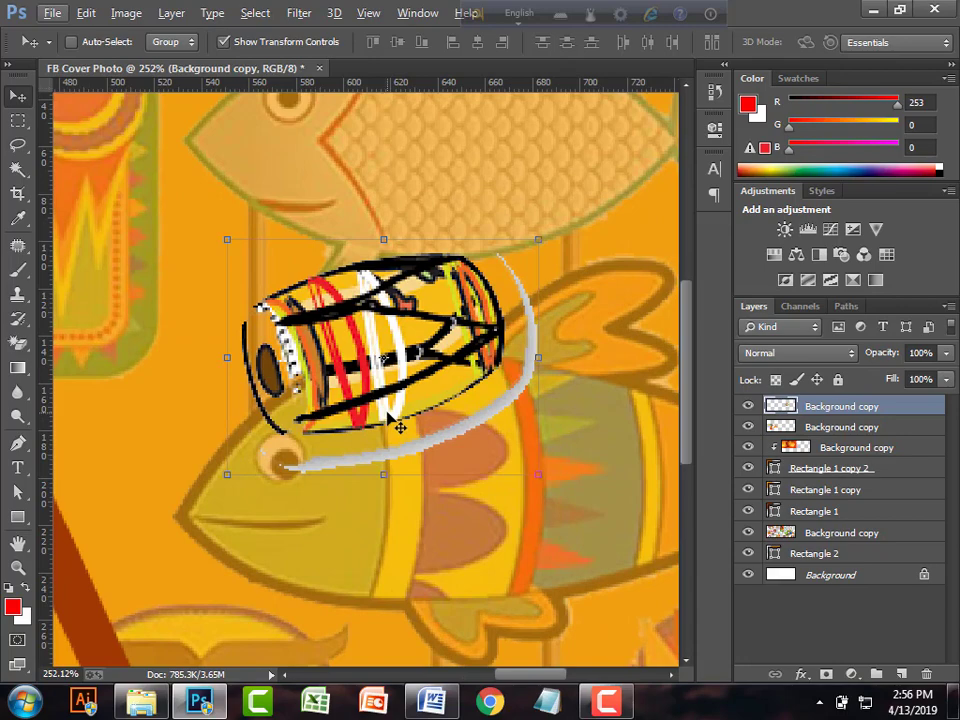
- Try the drum over the upper fish's head, next to the faded owl panel
scroll(399, 427, "down", 5)
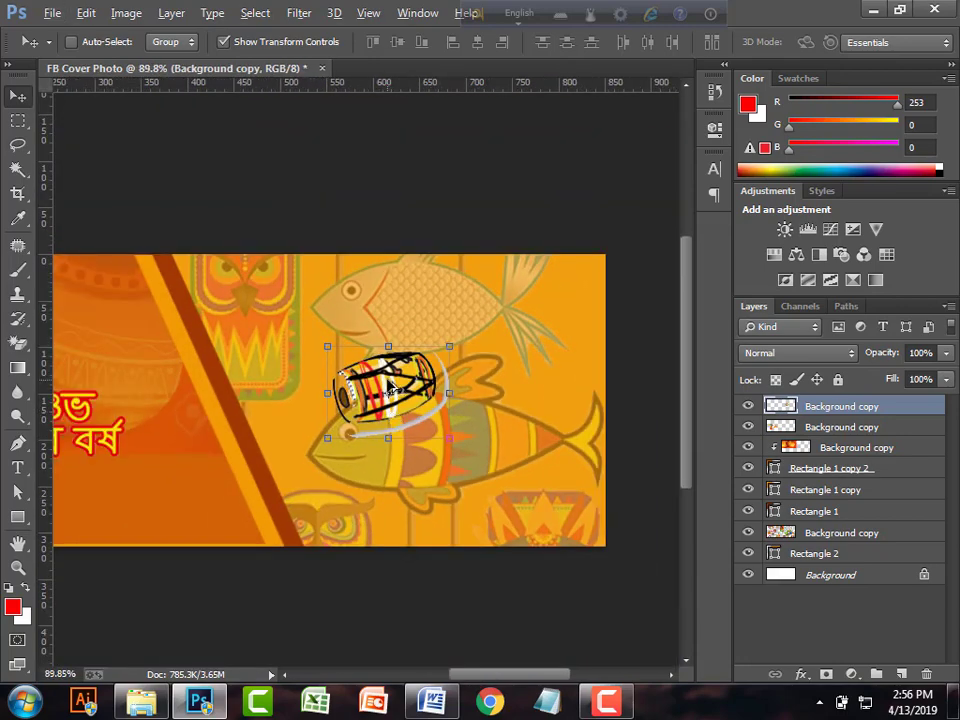
scroll(390, 386, "down", 3)
scroll(390, 386, "up", 2)
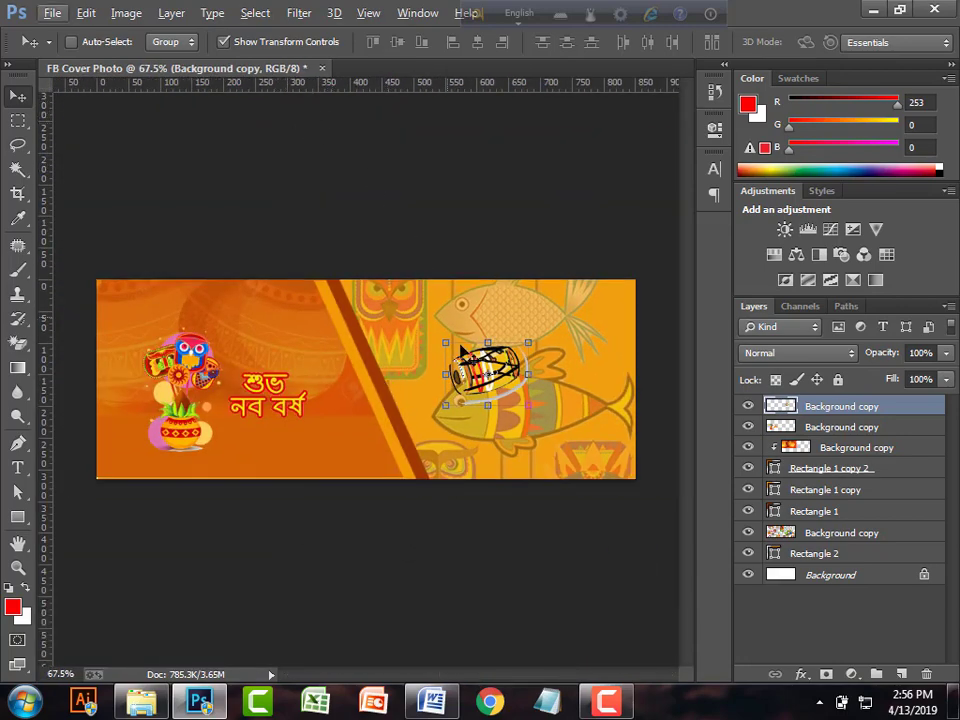
key("ctrl+t")
left_click_drag(481, 342, 455, 331)
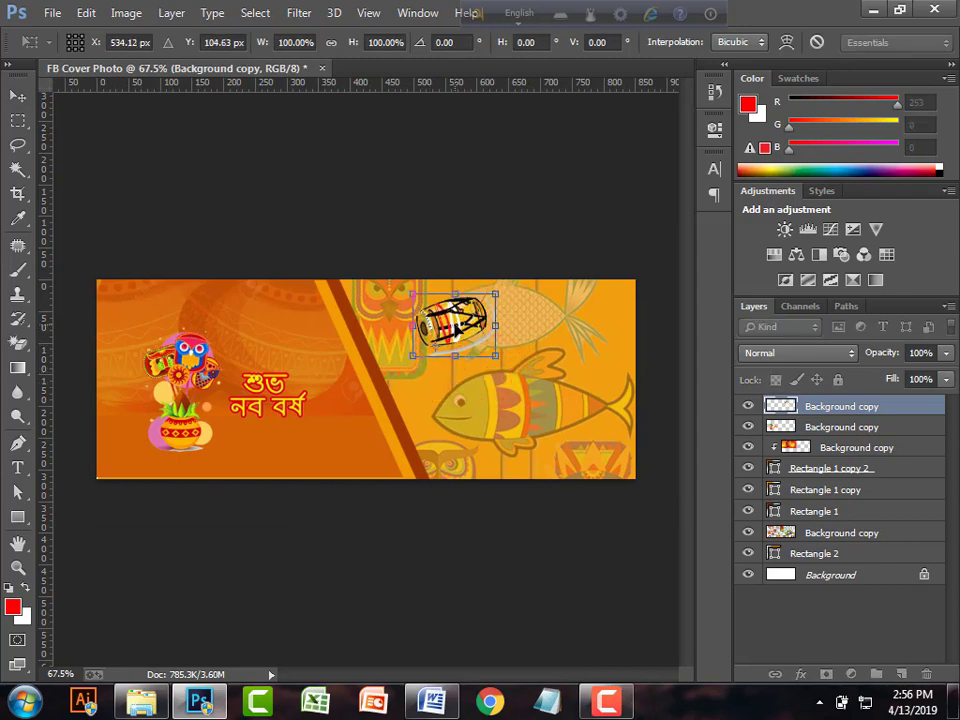
key("Return")
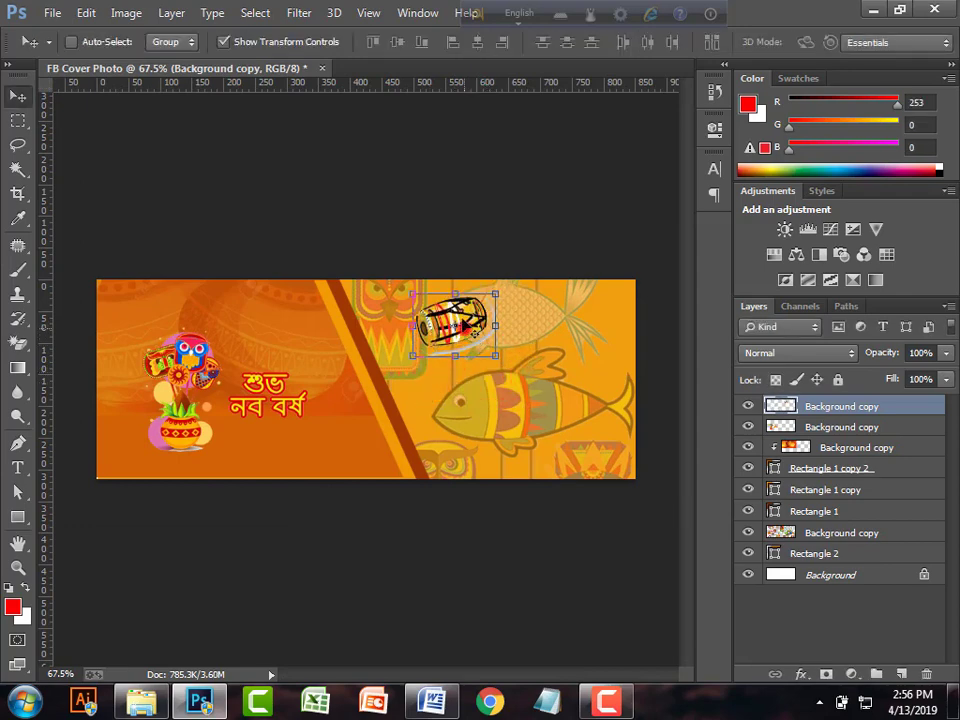
- Delete the drum layer from the cover photo
key("ctrl+t")
key("Escape")
key("Delete")
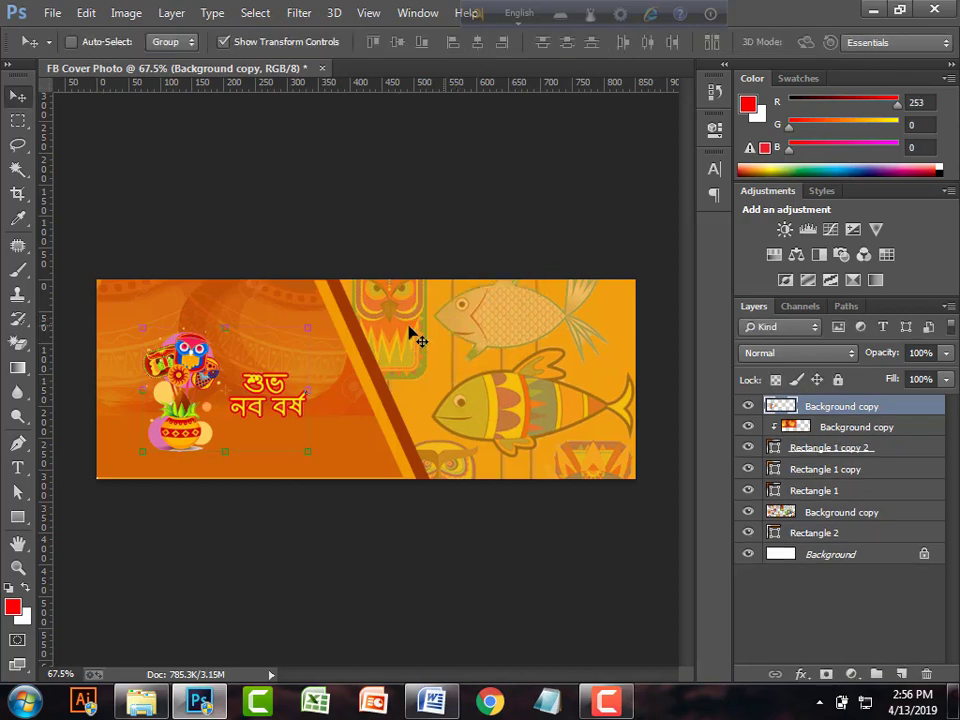
left_click(52, 13)
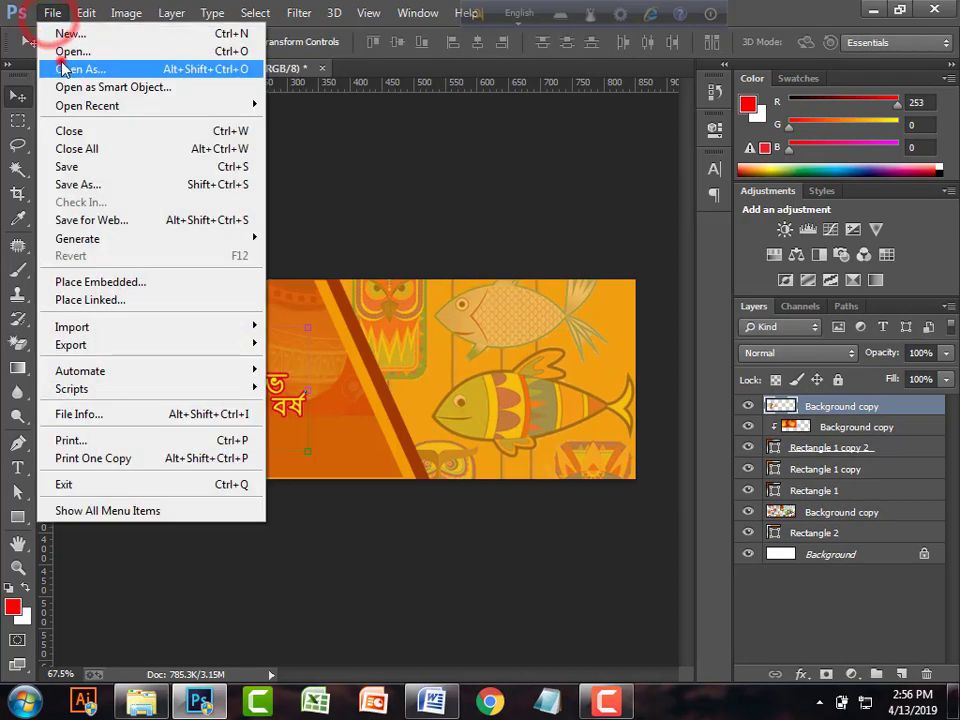
left_click(50, 52)
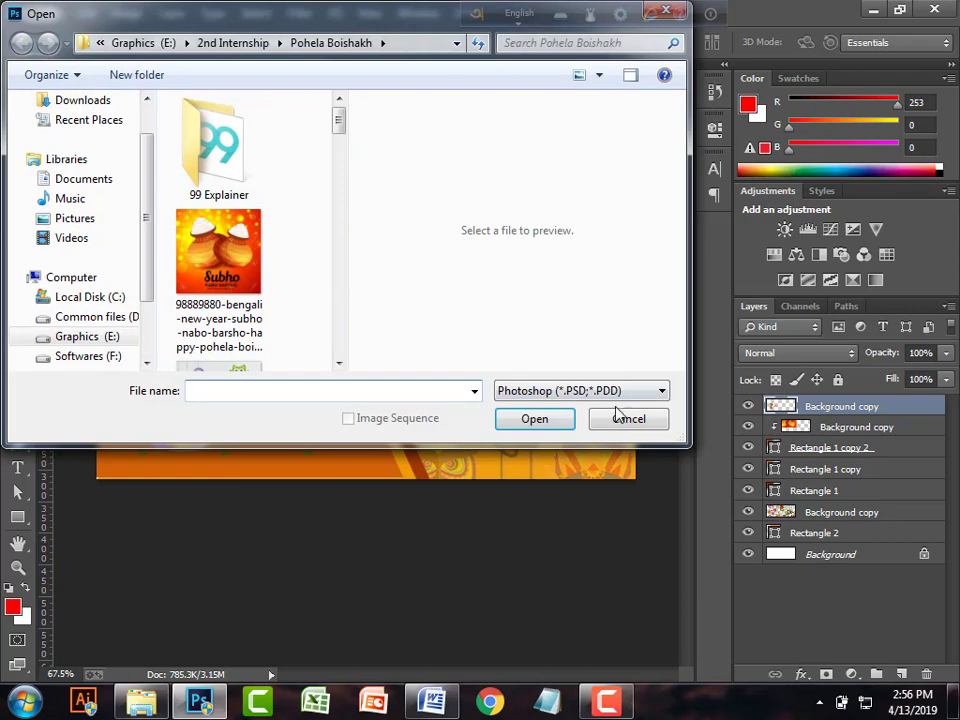
left_click(620, 416)
- Open the images.png picture with the colourful drum and the red বাংলার ঢোল lettering from the Pohela Boishakh folder
left_click(52, 13)
left_click(62, 50)
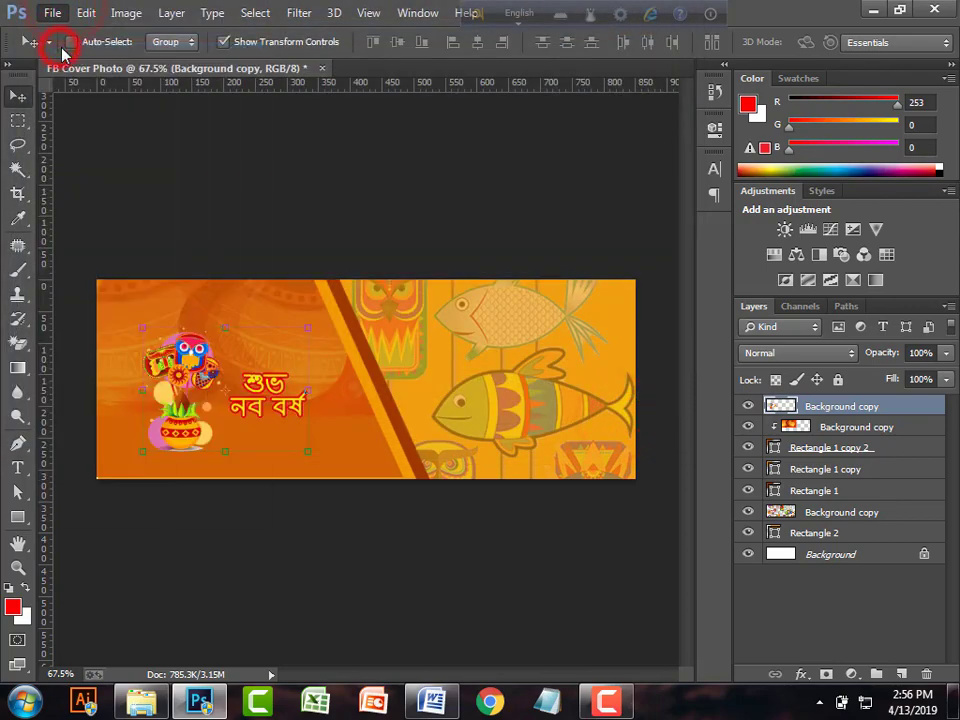
left_click_drag(341, 120, 345, 242)
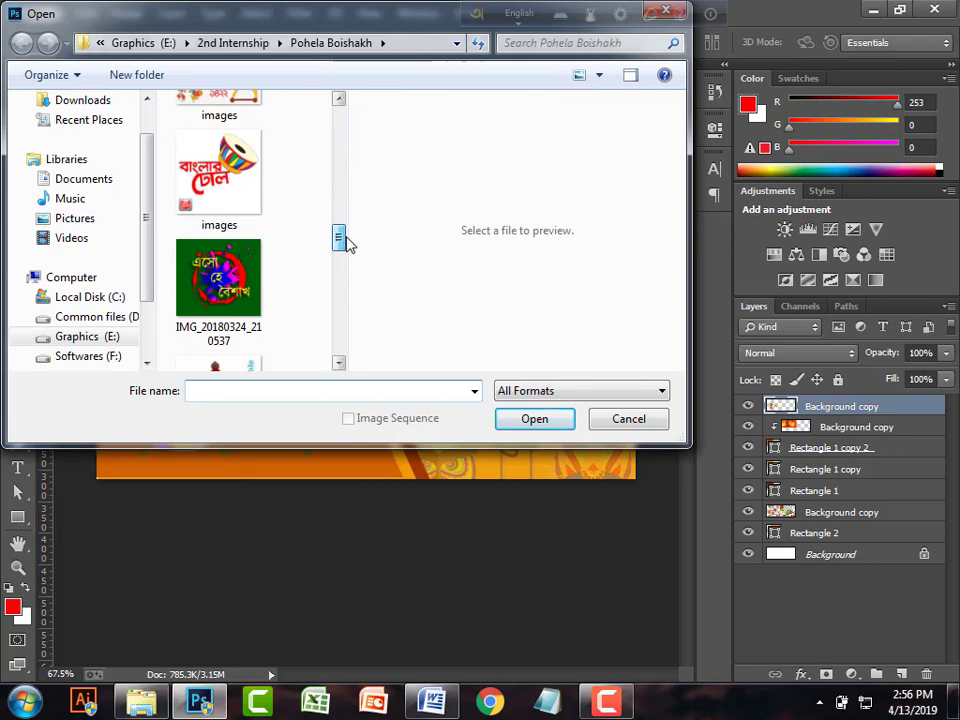
left_click(235, 210)
left_click(540, 418)
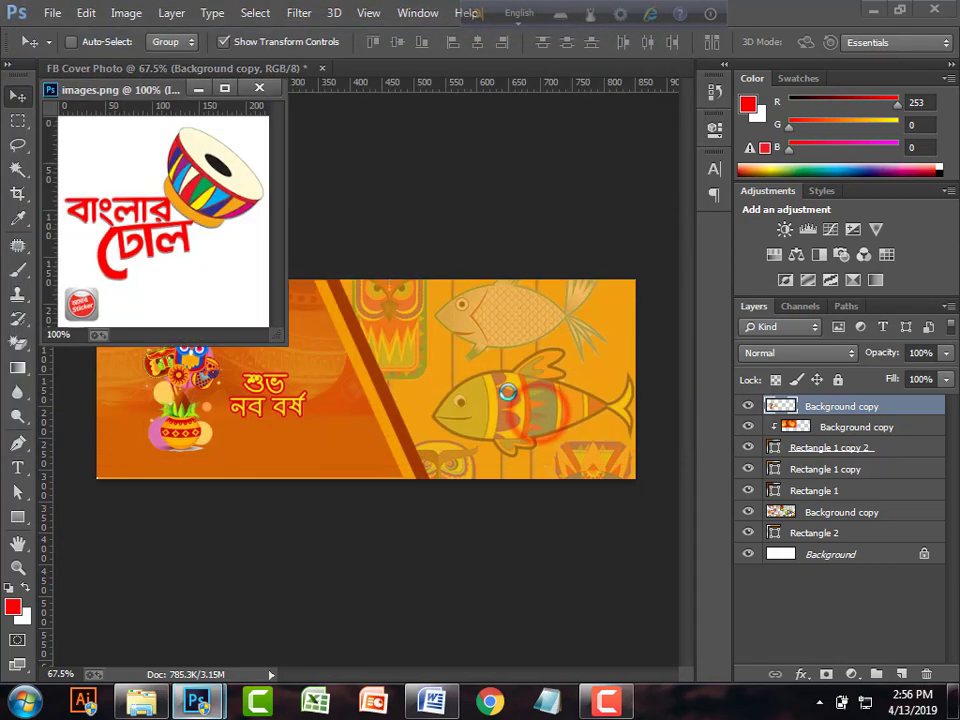
- Enlarge the images.png window and convert the image from Indexed Color to RGB Color
left_click_drag(282, 346, 468, 491)
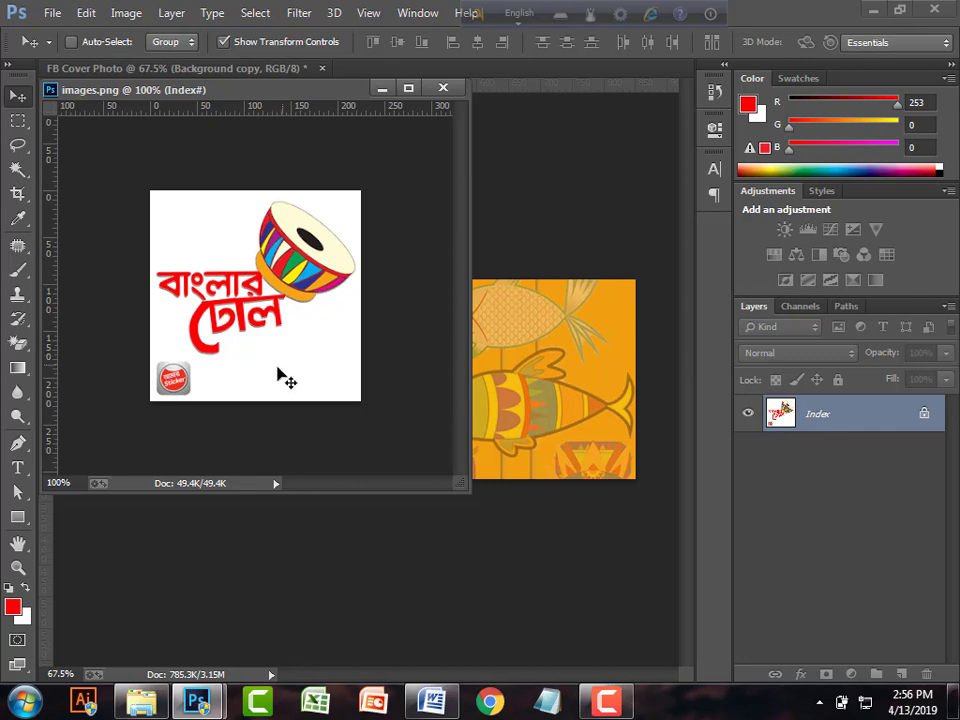
left_click(126, 13)
mouse_move(143, 36)
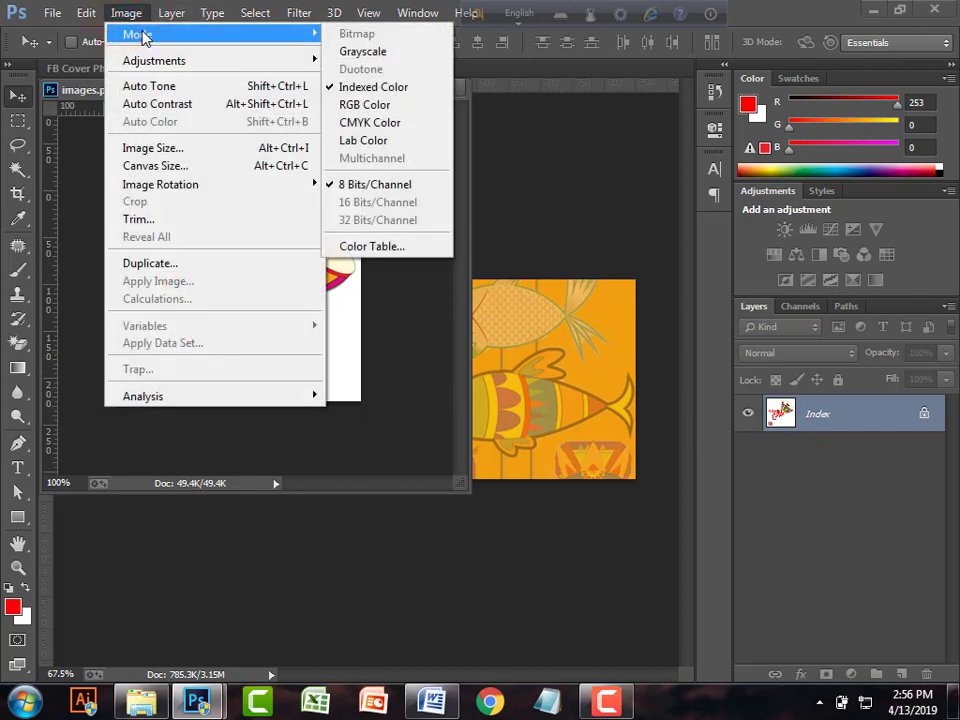
left_click(352, 104)
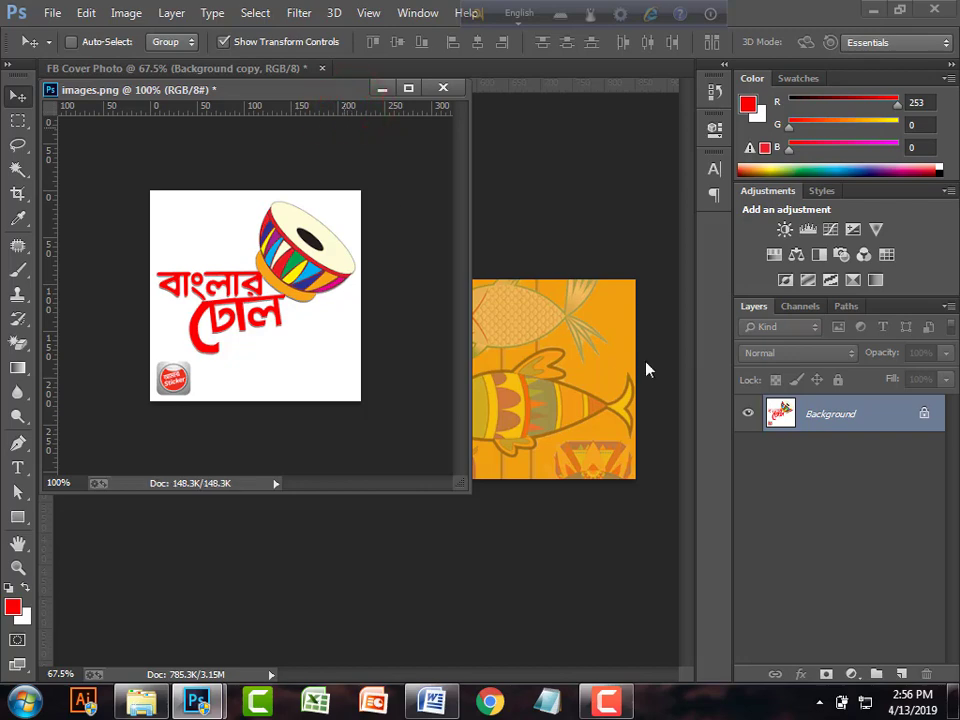
- Duplicate the Background layer of images.png, hide the original, and erase the copy's white surroundings with the Magic Eraser
left_click_drag(855, 423, 900, 674)
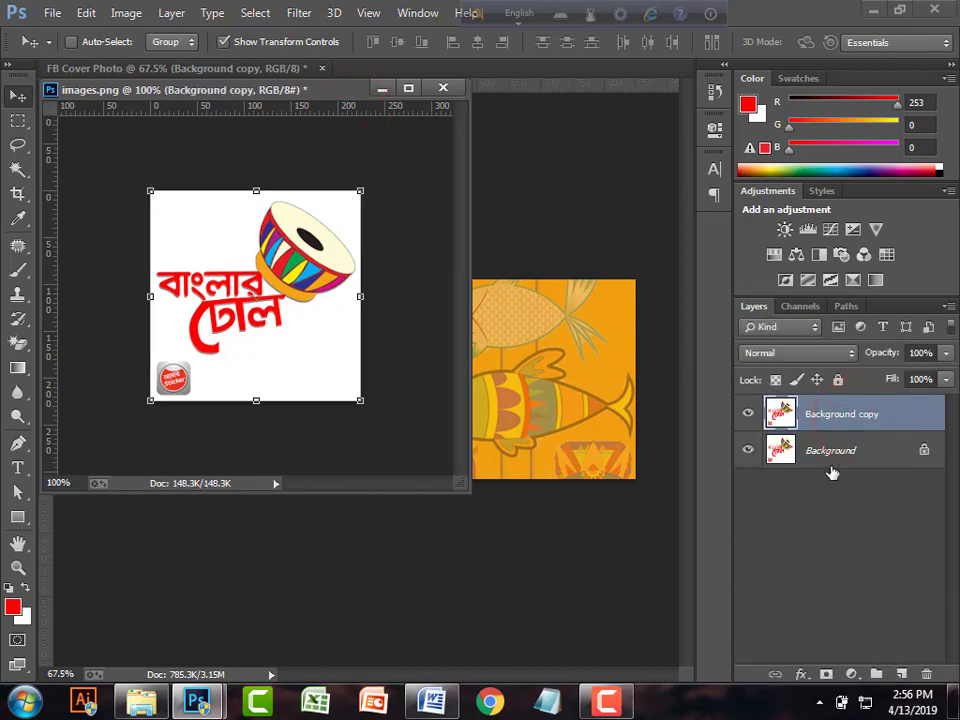
left_click(748, 451)
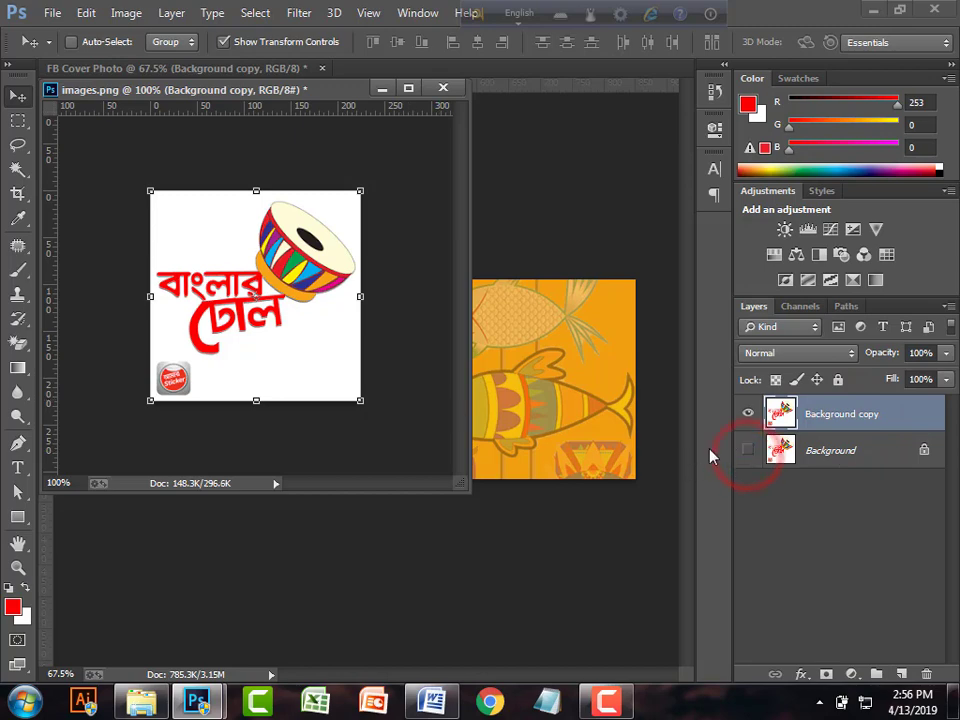
left_click(17, 344)
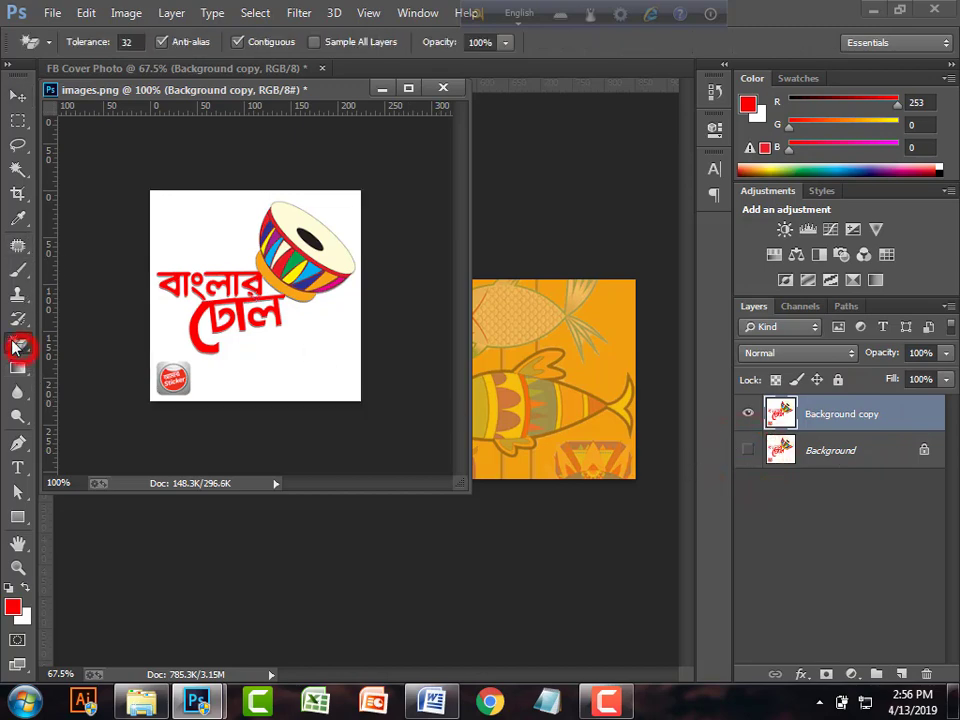
right_click(17, 344)
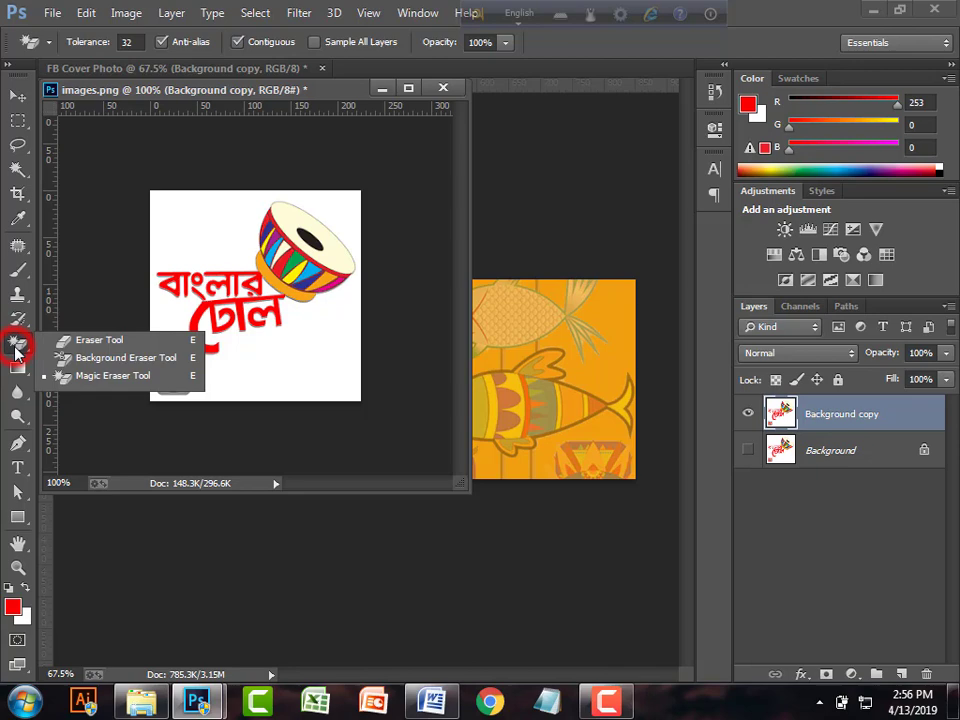
left_click(86, 376)
left_click(259, 373)
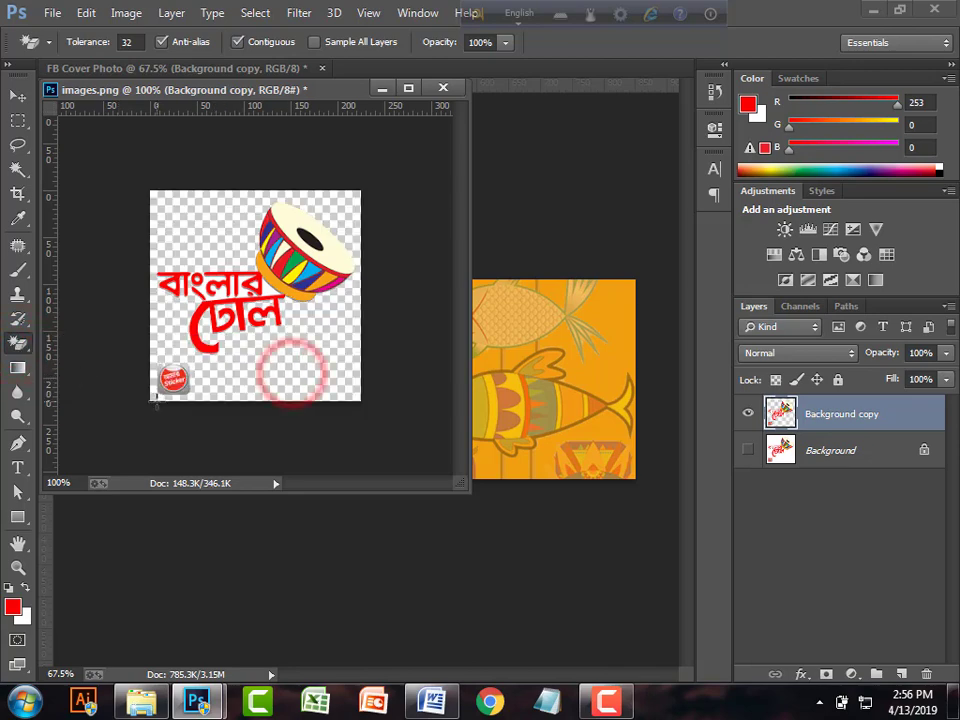
- Remove the round sticker logo below the lettering using a rectangular marquee selection, and clear the selection
scroll(256, 296, "up", 2)
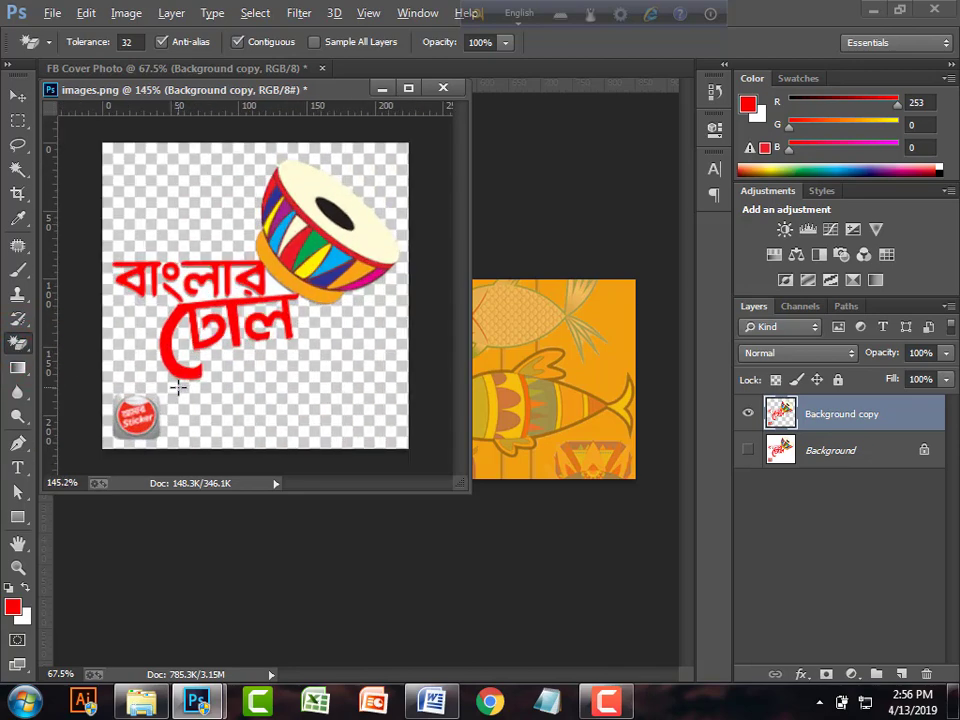
left_click(18, 120)
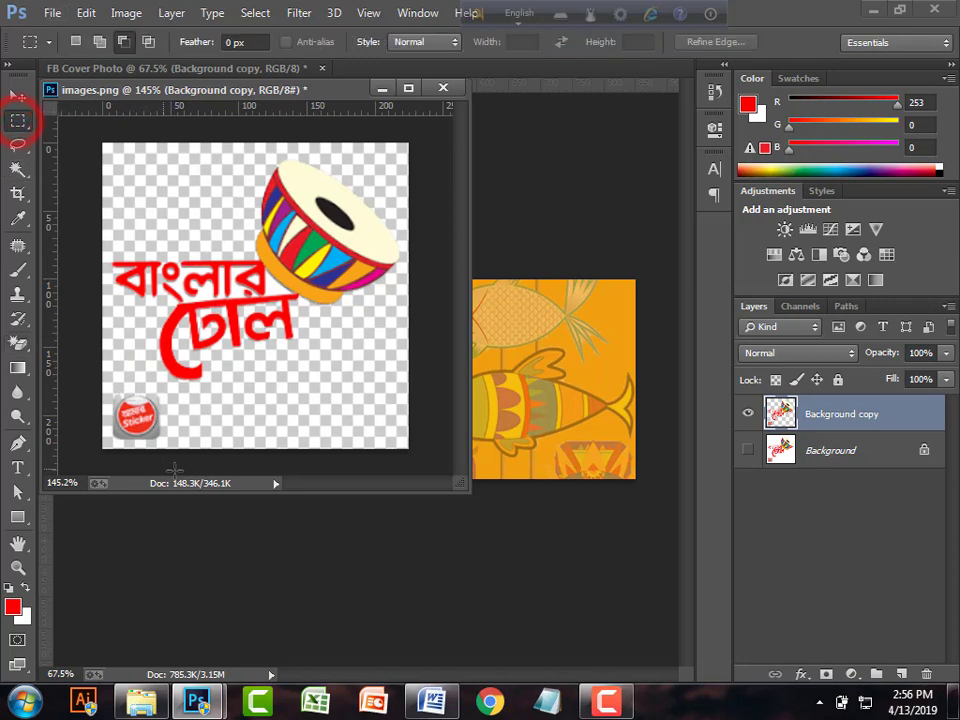
left_click_drag(197, 456, 83, 389)
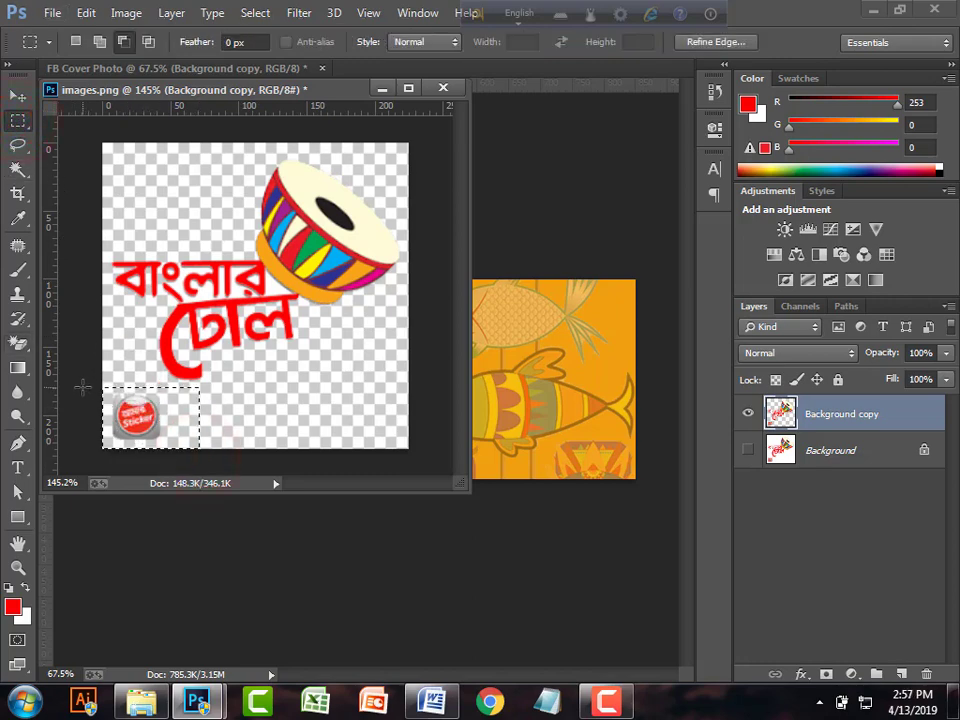
key("Delete")
left_click(18, 96)
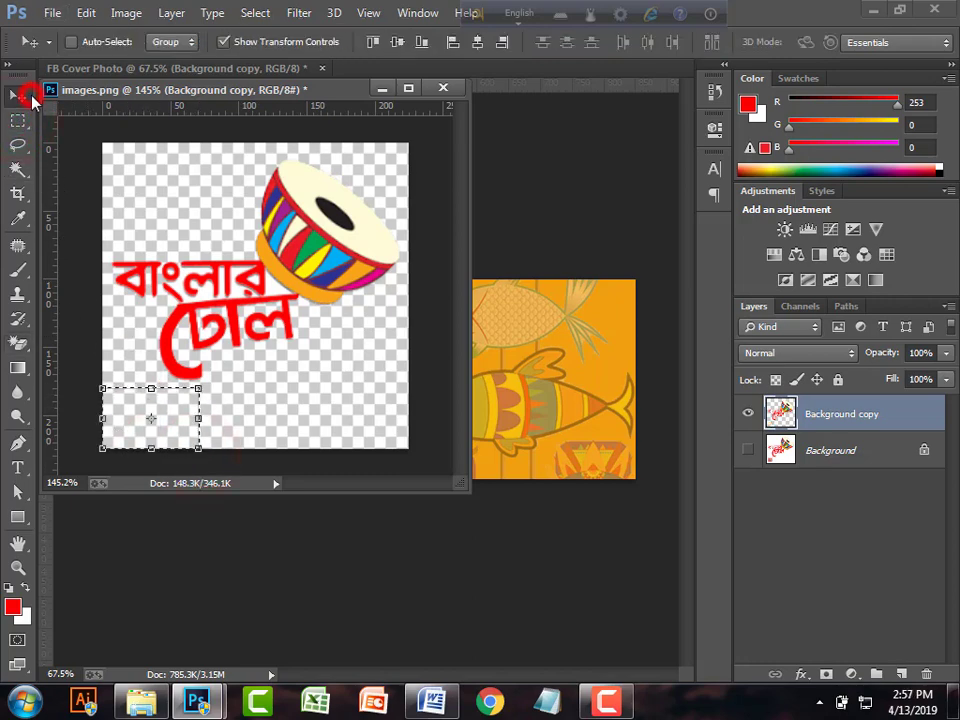
key("ctrl+d")
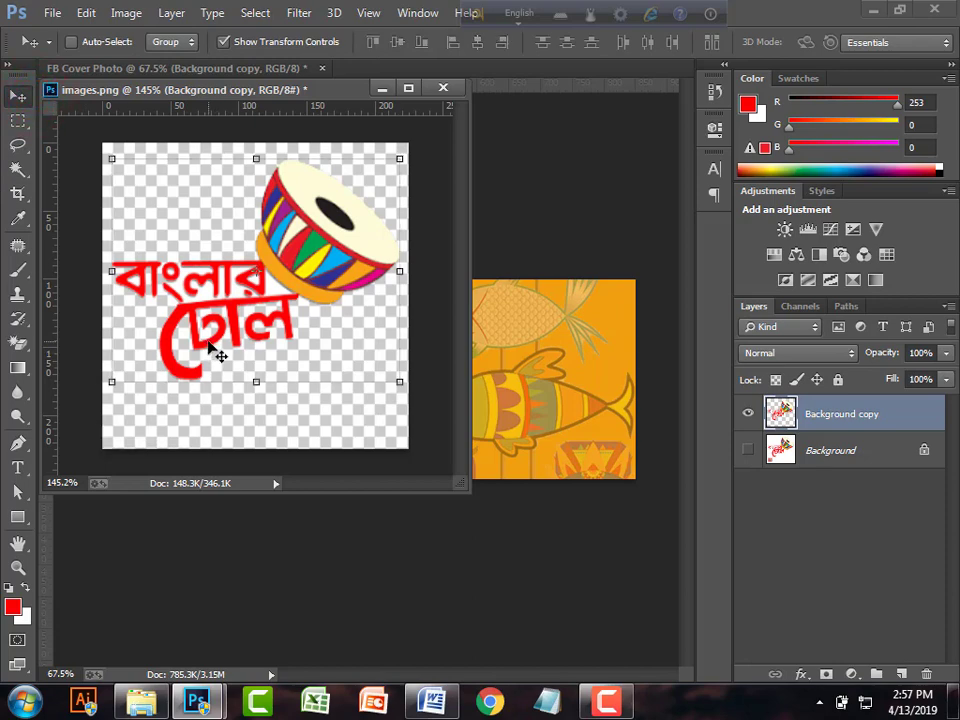
- Copy the cut-out drum and lettering into the FB Cover Photo document and close images.png without saving
left_click_drag(212, 345, 553, 418)
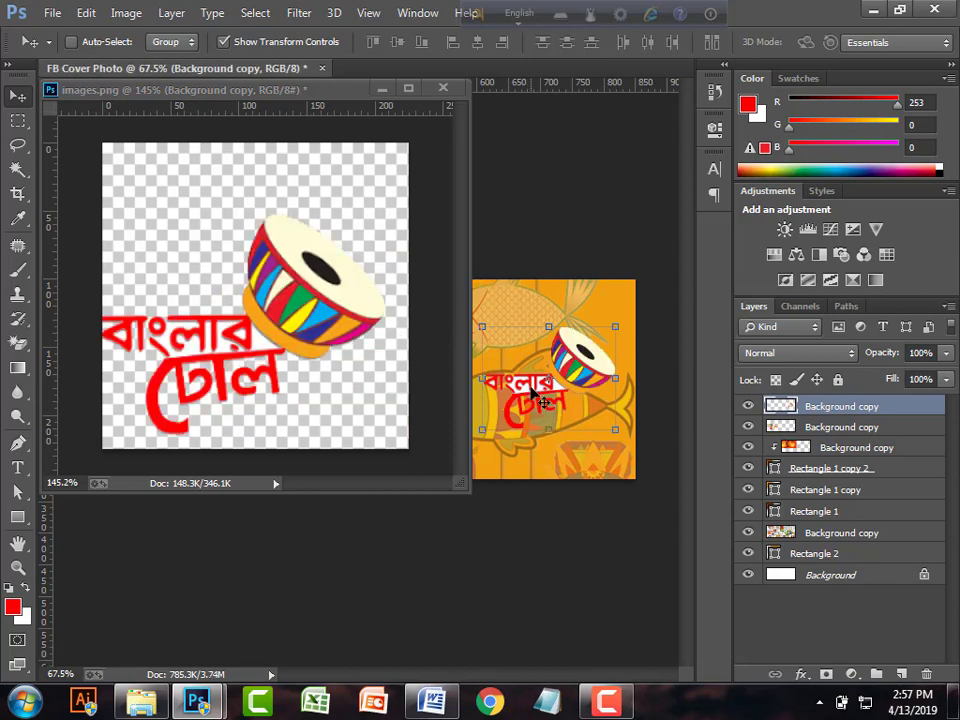
key("ctrl+0")
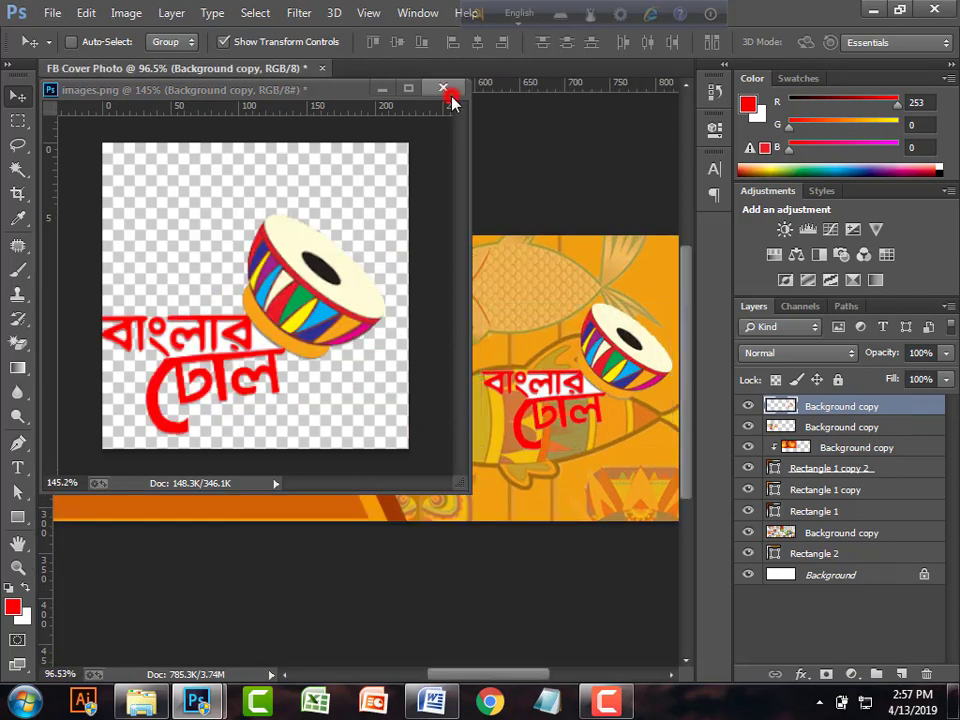
left_click(443, 88)
left_click(482, 275)
- Erase the leftover white patches in and around the বাংলার lettering with the Magic Eraser
scroll(58, 381, "up", 5)
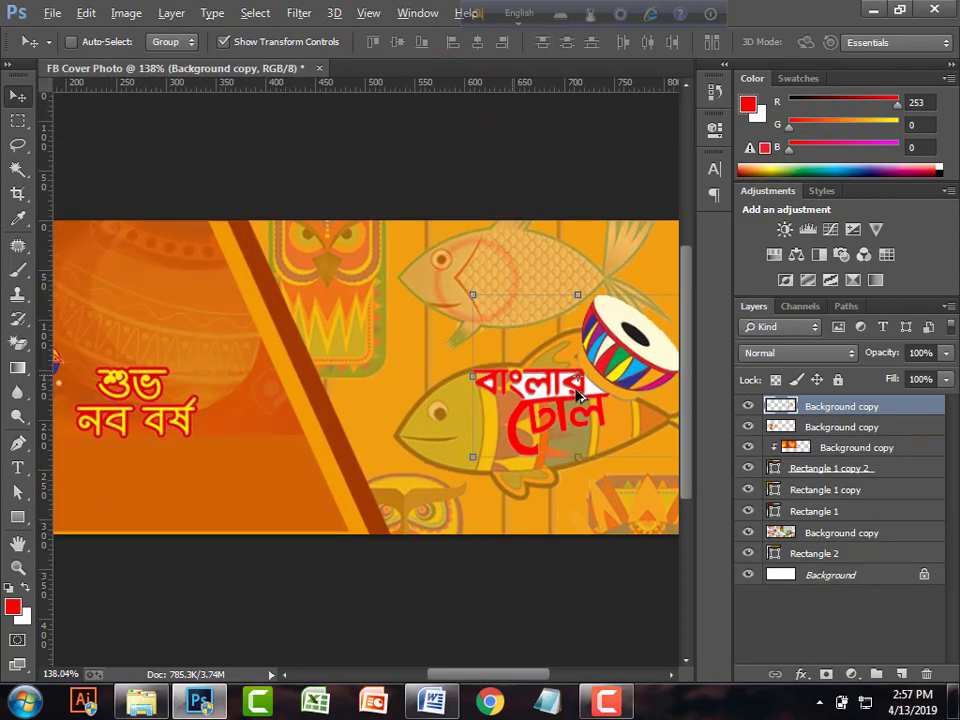
left_click(17, 343)
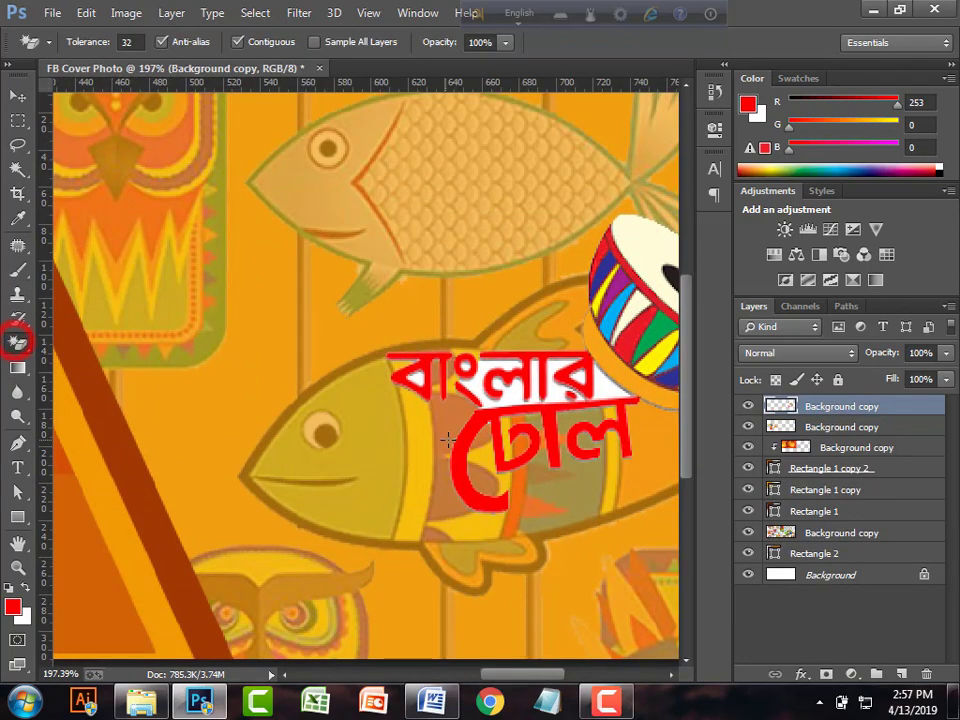
scroll(483, 410, "up", 1)
scroll(483, 410, "up", 6)
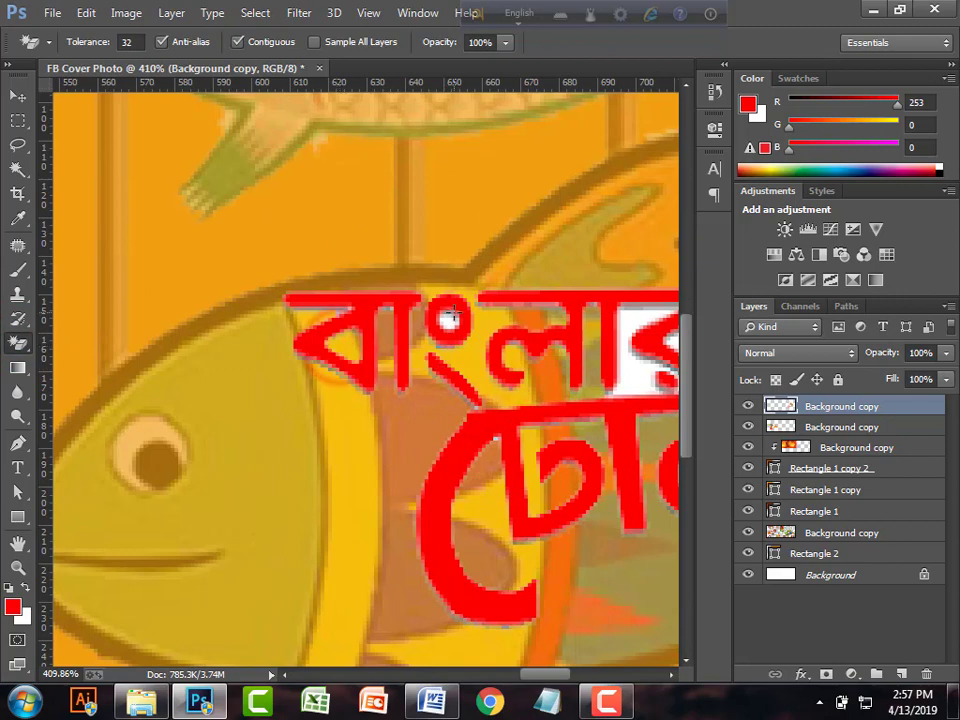
left_click_drag(483, 388, 214, 388)
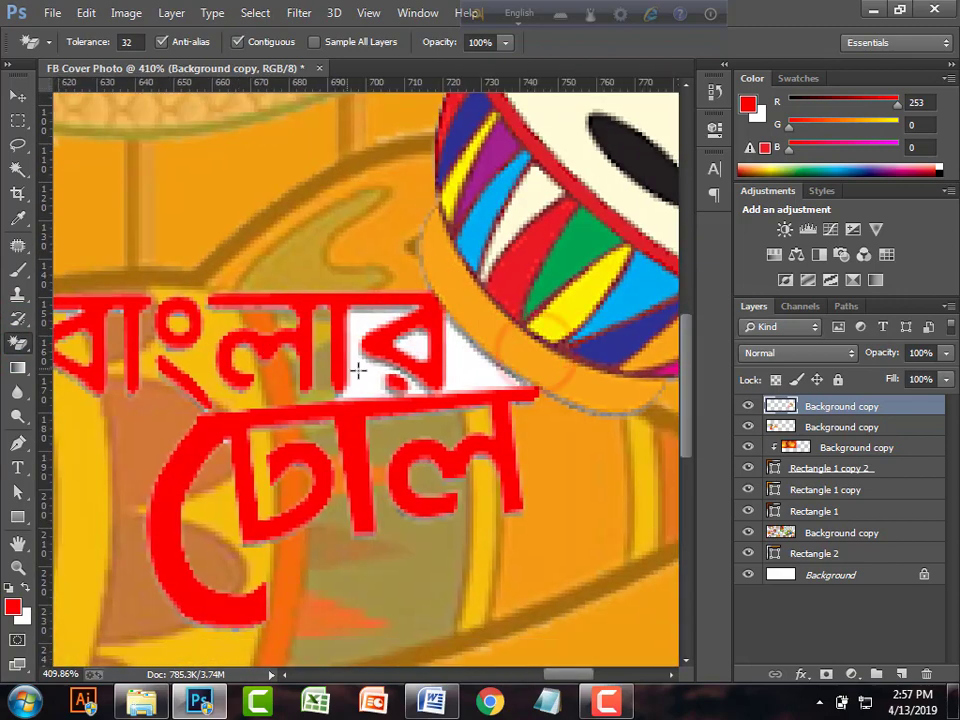
left_click(476, 372)
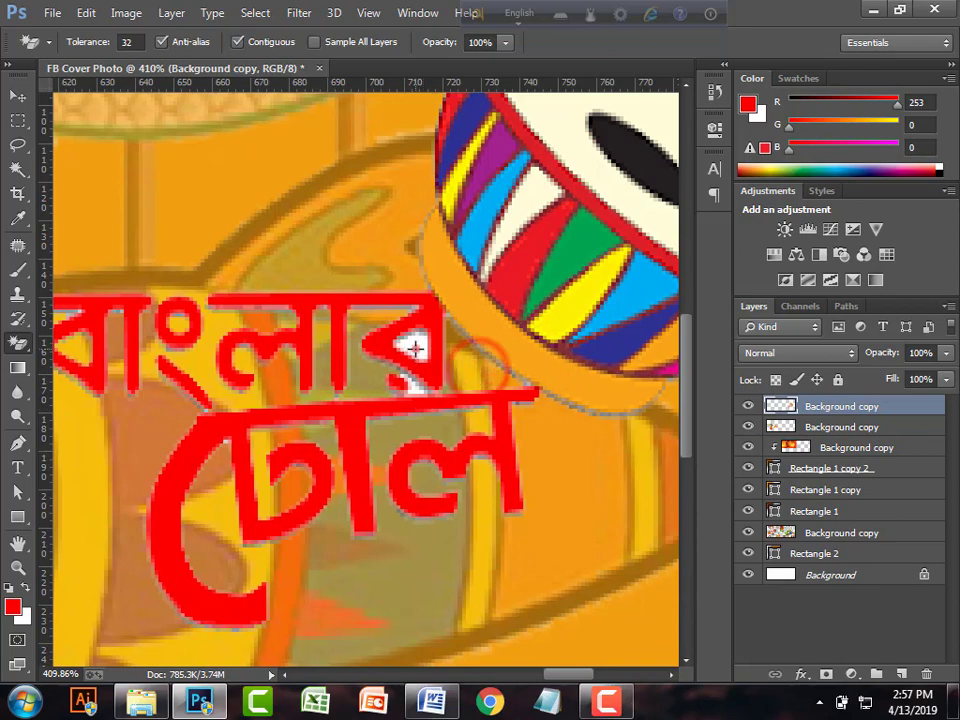
scroll(425, 405, "down", 5)
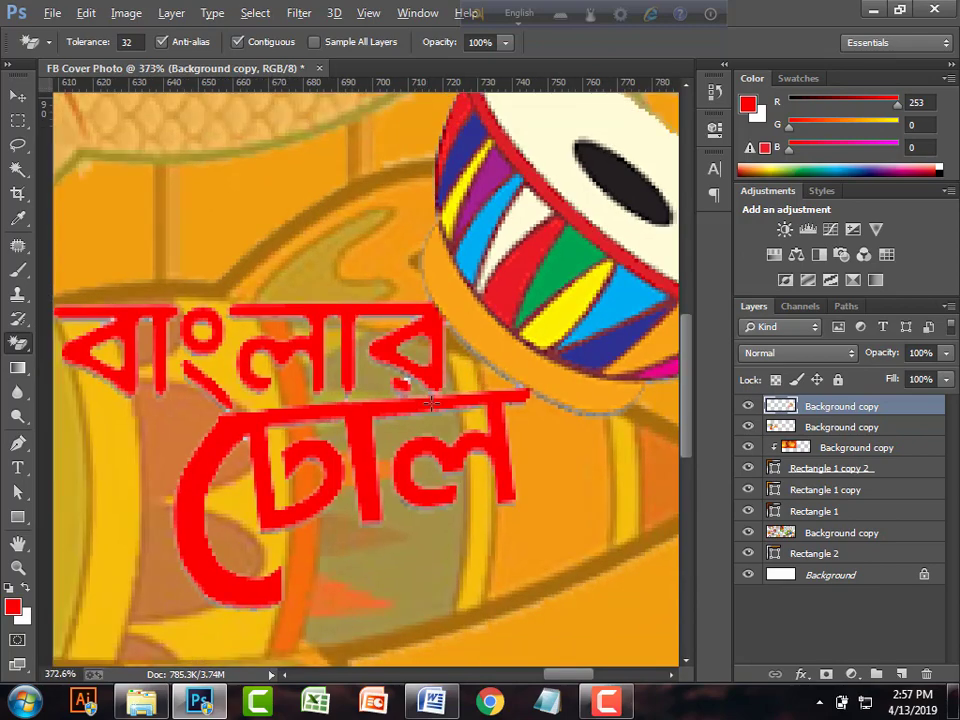
scroll(430, 403, "down", 1)
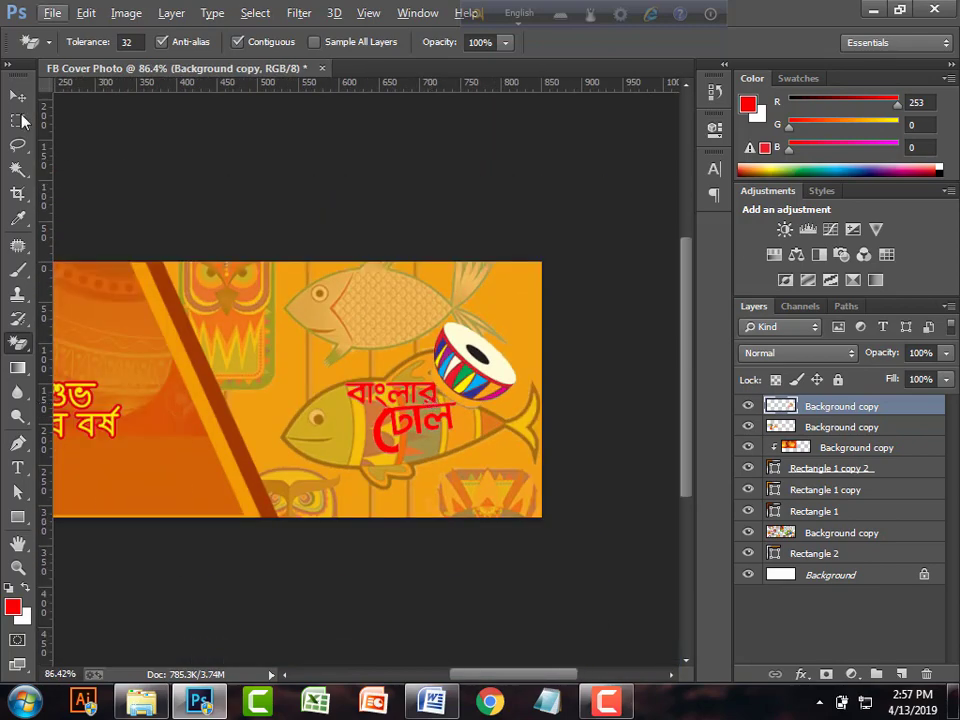
- Shift the drum and lettering artwork toward the cover's upper edge and scale it down to about 68%
left_click(17, 95)
left_click_drag(405, 420, 393, 398)
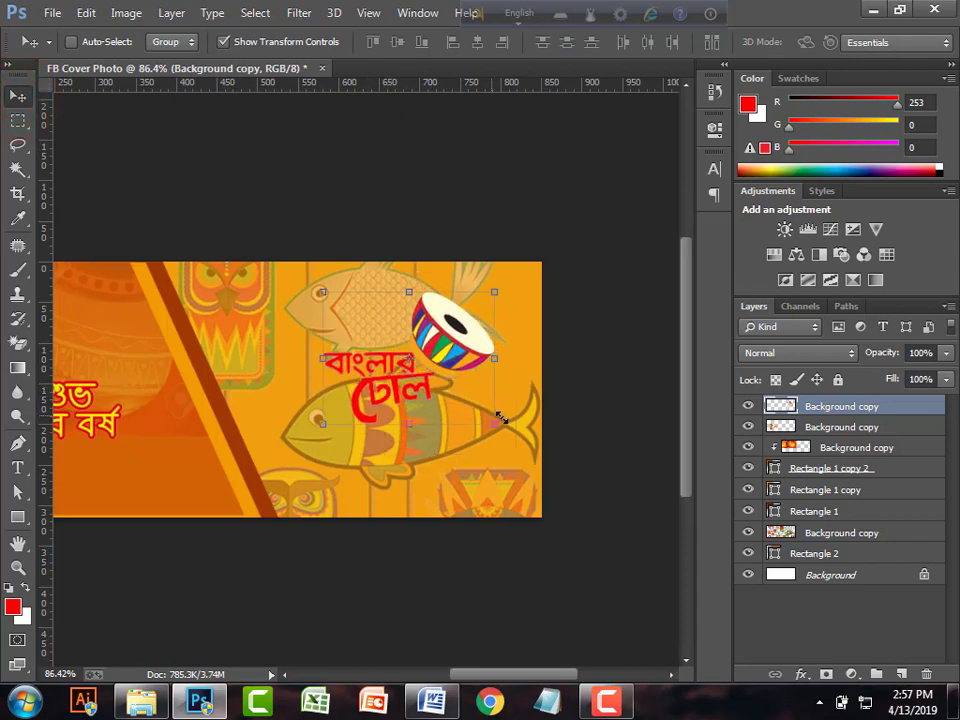
left_click_drag(495, 425, 486, 349)
- Try the drum artwork at 86% opacity beside the owl mask and restore it to 100%
left_click(946, 353)
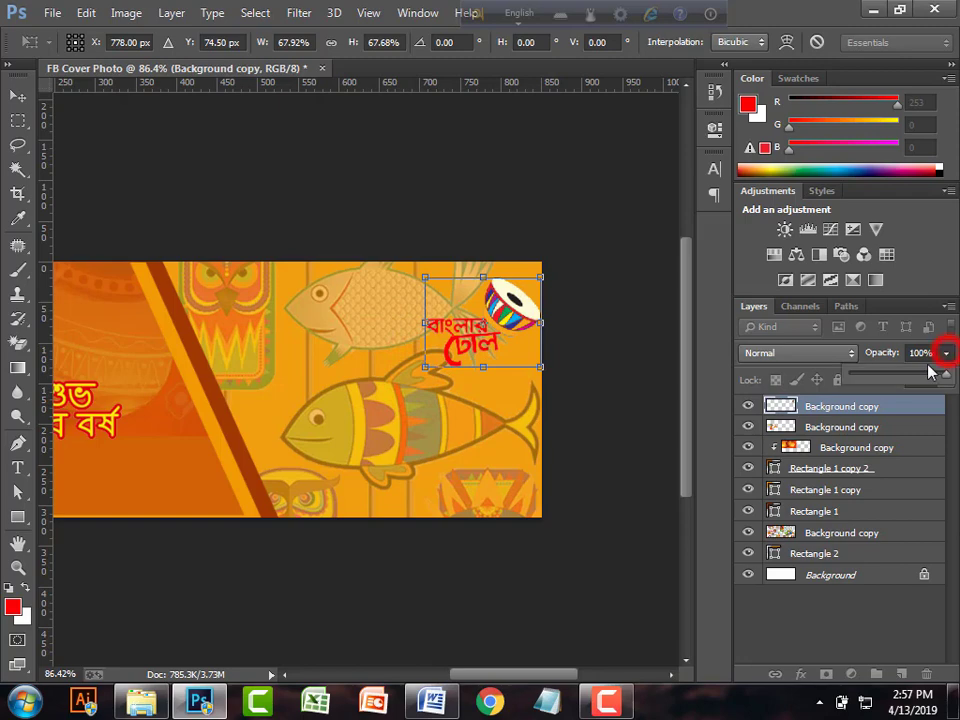
left_click_drag(907, 383, 935, 385)
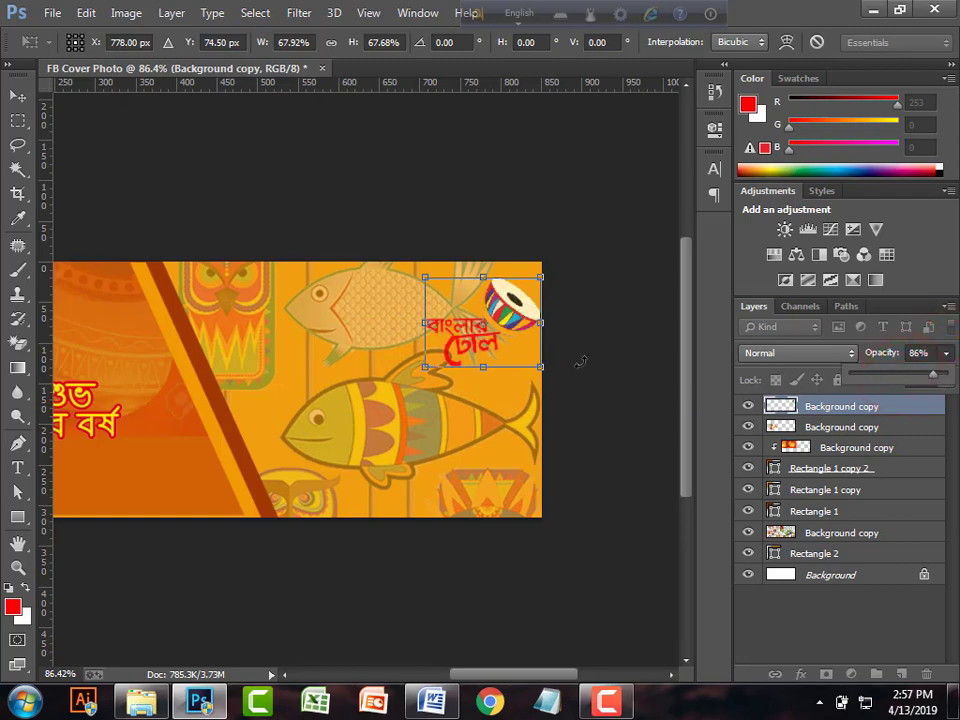
left_click_drag(495, 345, 310, 340)
left_click(946, 352)
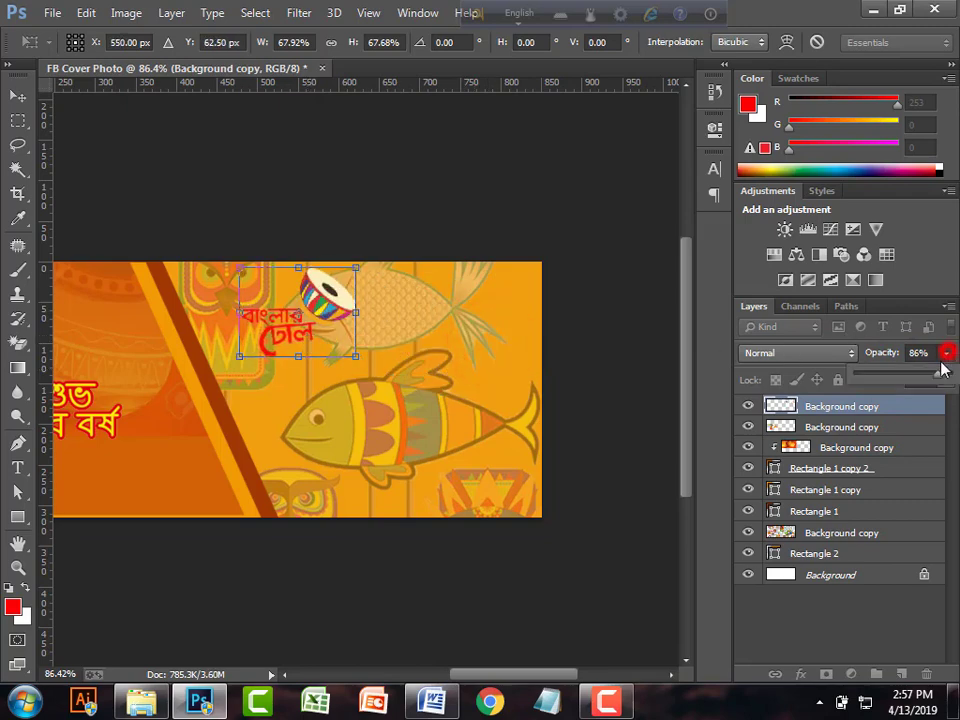
left_click_drag(942, 378, 938, 369)
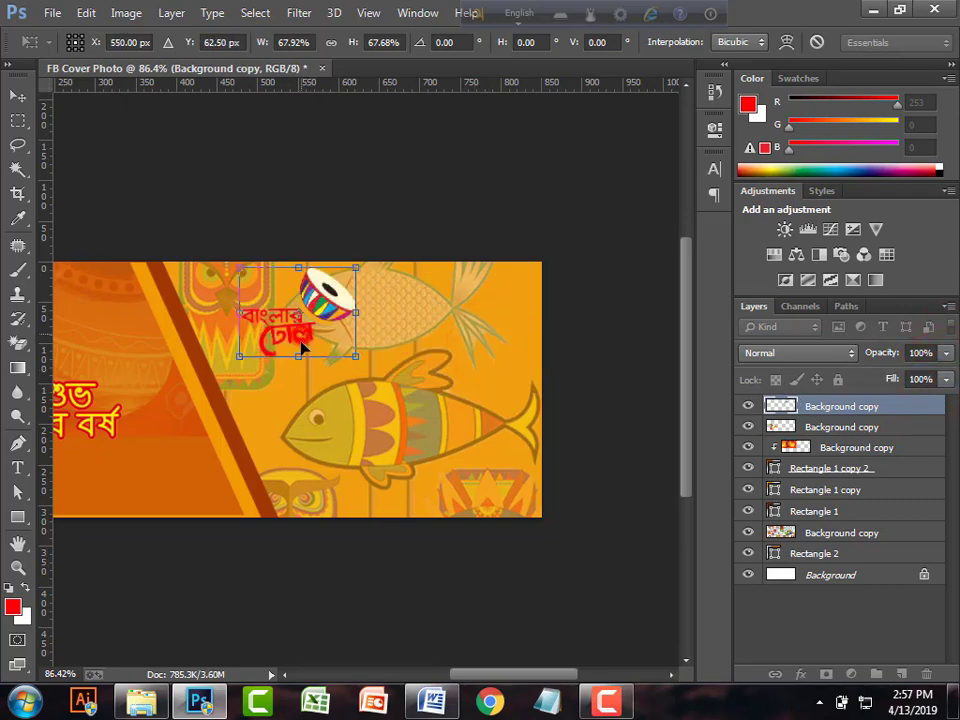
- Rotate the drum artwork to about -35.65° and place it in the cover's lower-right area near the fish's tail
left_click_drag(306, 332, 306, 342)
left_click_drag(365, 383, 405, 340)
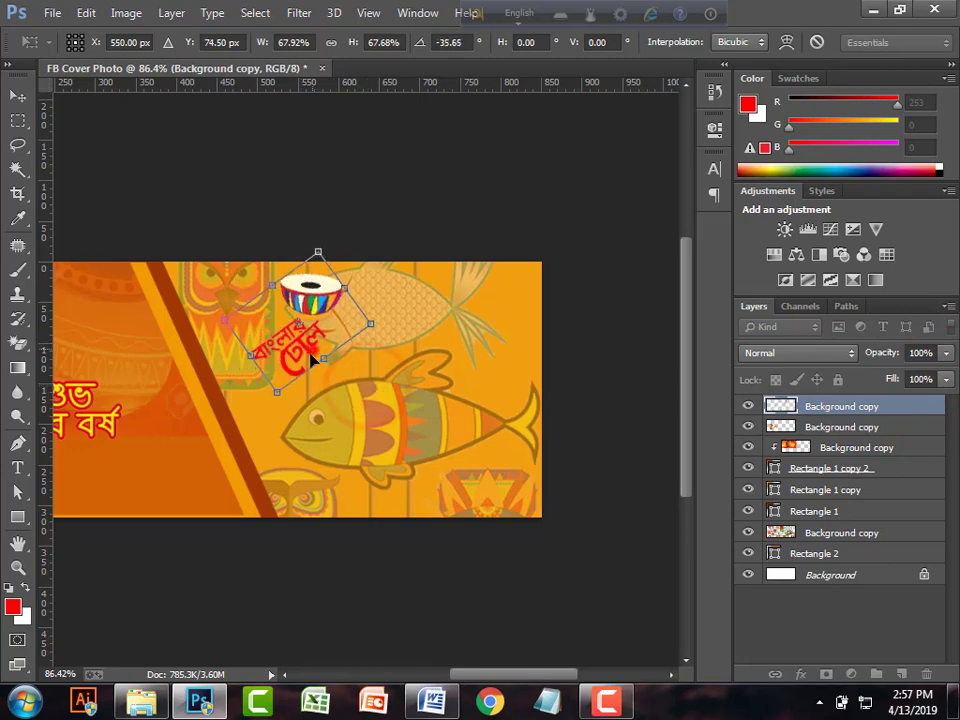
left_click_drag(312, 355, 481, 486)
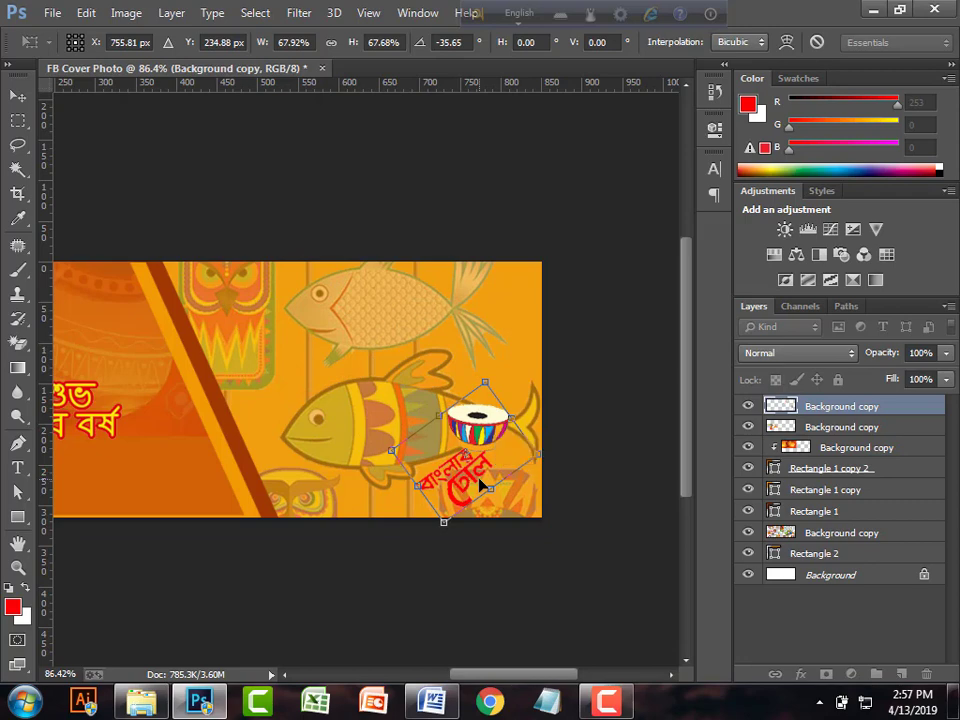
key("Return")
scroll(488, 480, "down", 3)
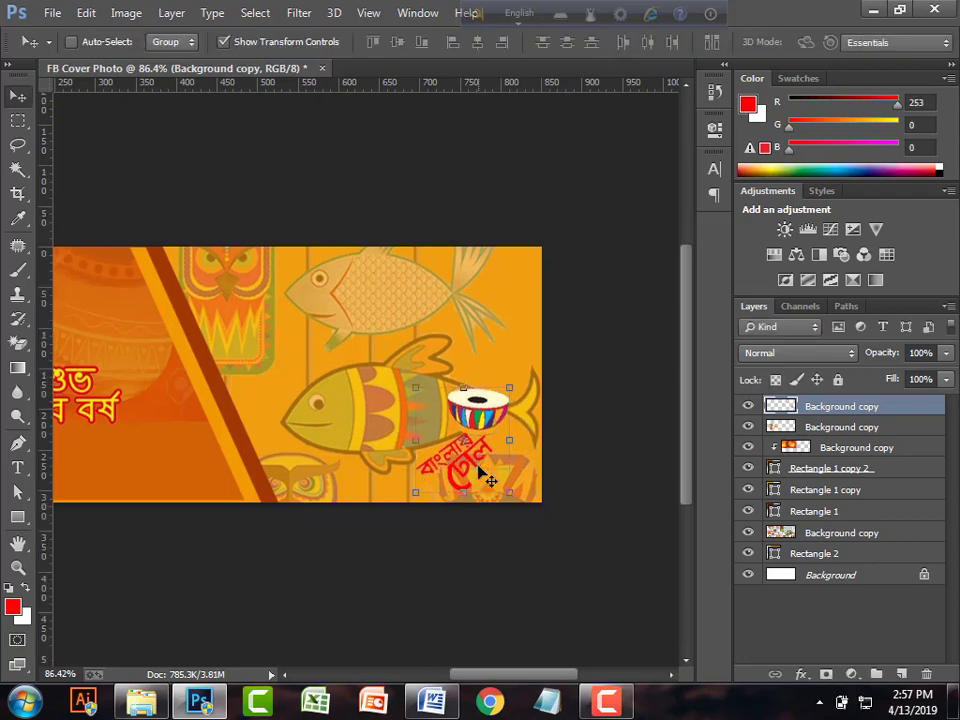
- Open IMG_20180324_210537.png from the Pohela Boishakh folder and enlarge its document window
left_click(52, 12)
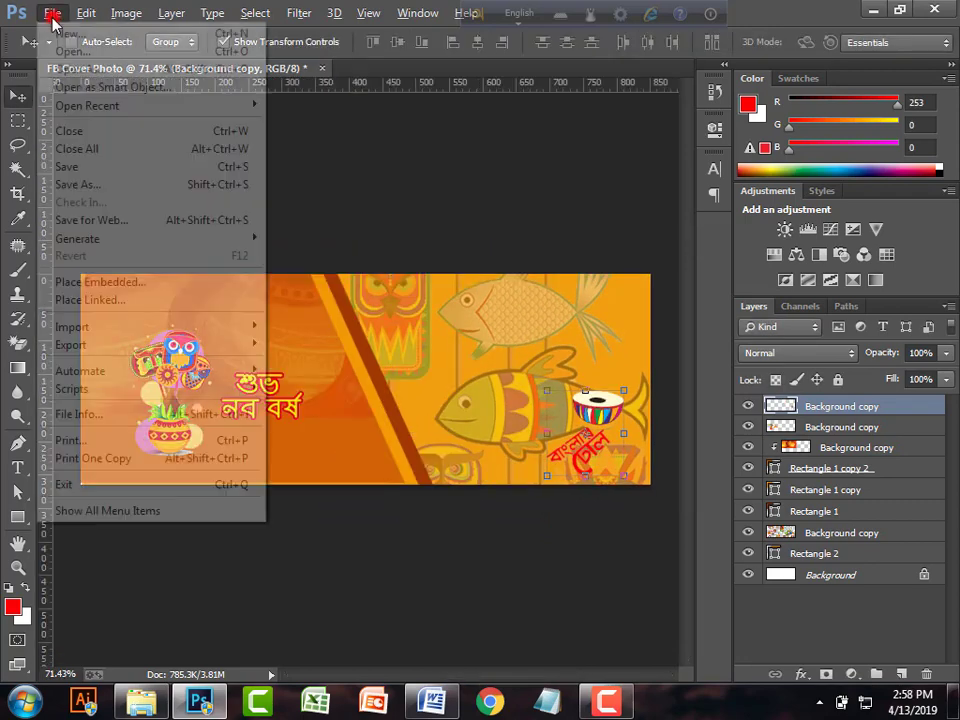
left_click(52, 12)
left_click(50, 13)
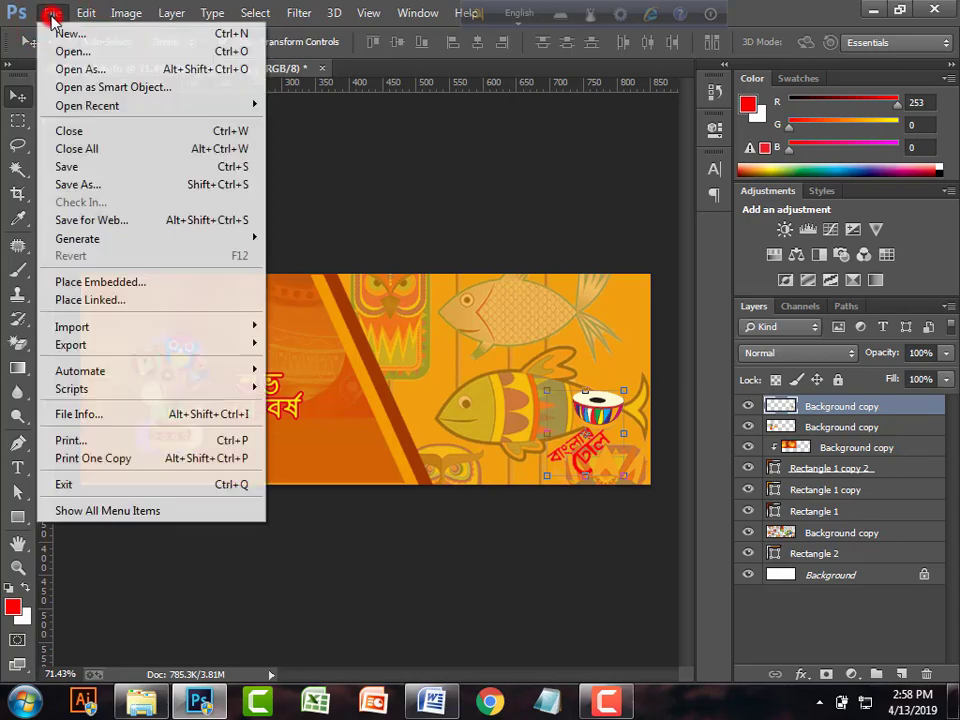
left_click(64, 51)
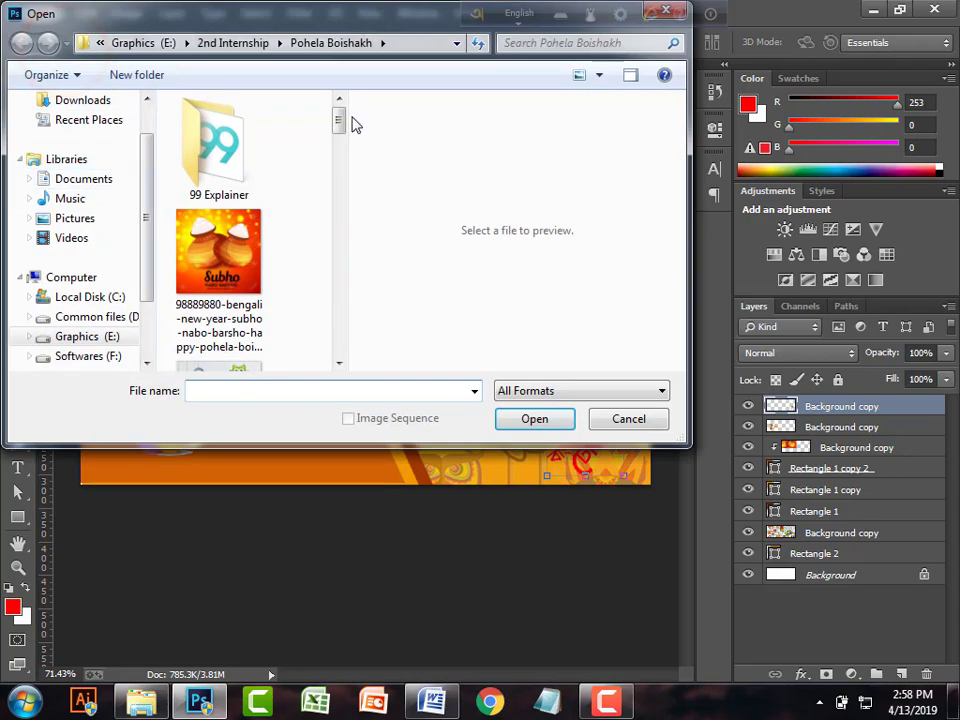
left_click_drag(338, 118, 373, 249)
left_click(225, 255)
left_click(523, 419)
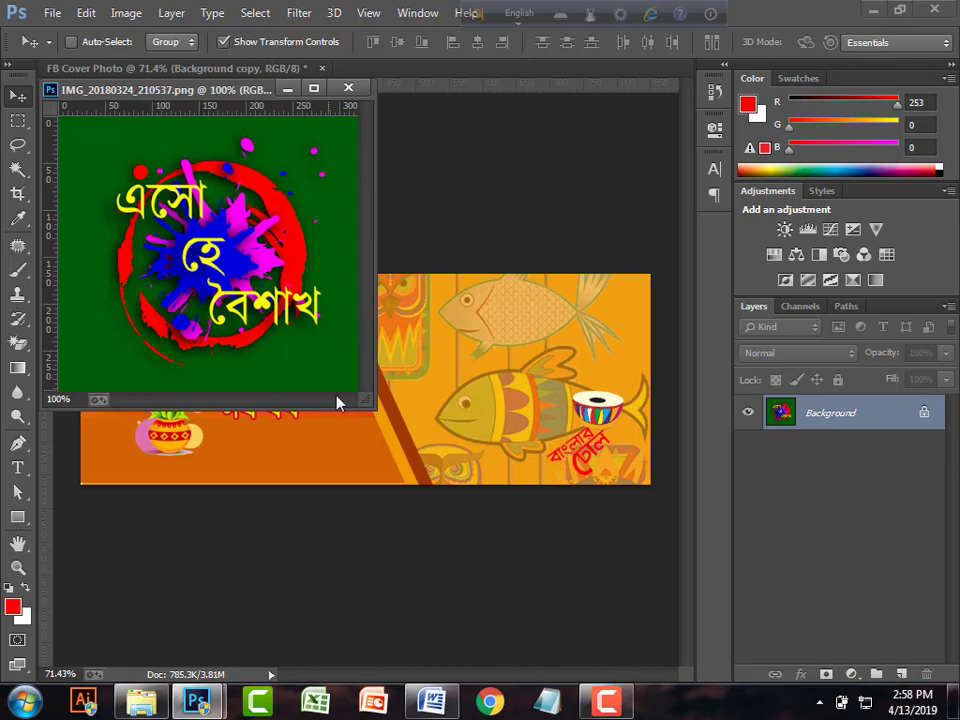
left_click_drag(366, 408, 540, 557)
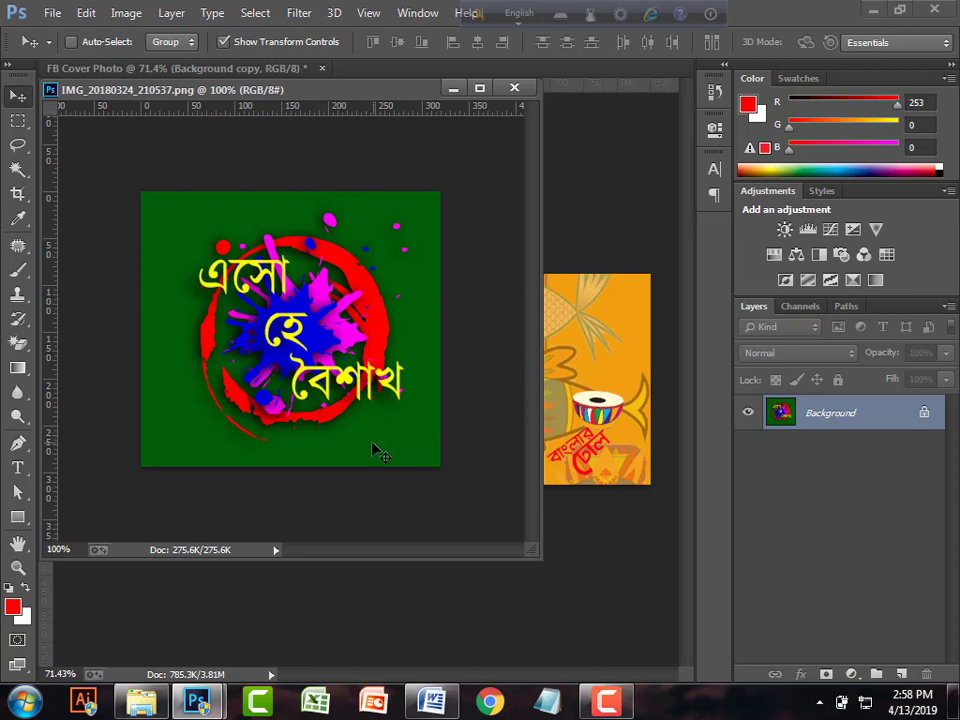
- Duplicate the Background layer, erase the copy's outer green backdrop with the Magic Eraser, and hide the original layer
left_click_drag(828, 423, 900, 674)
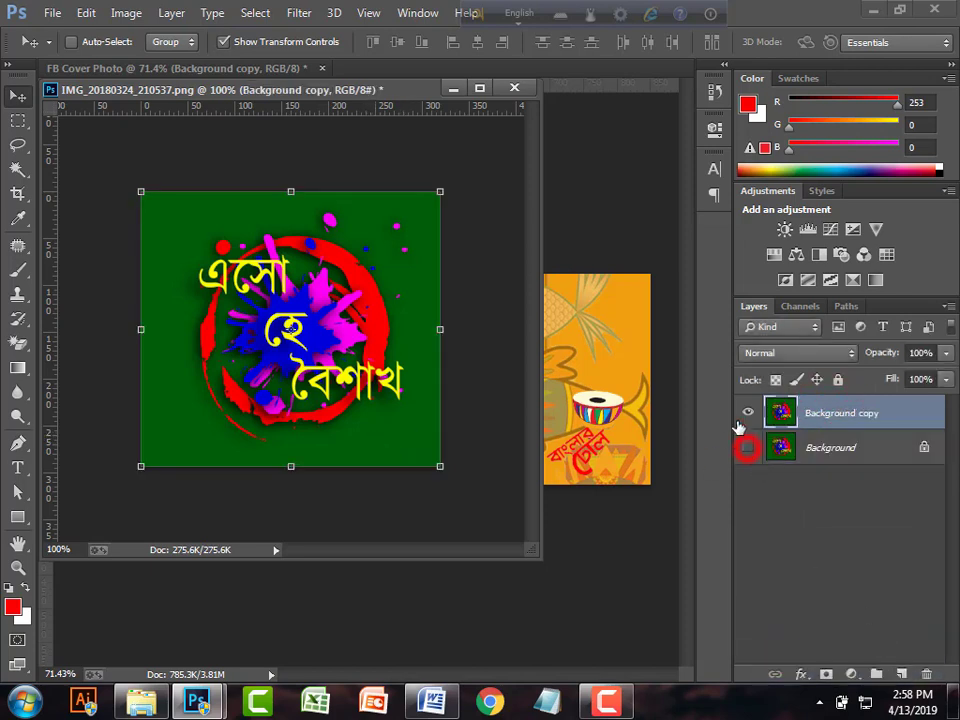
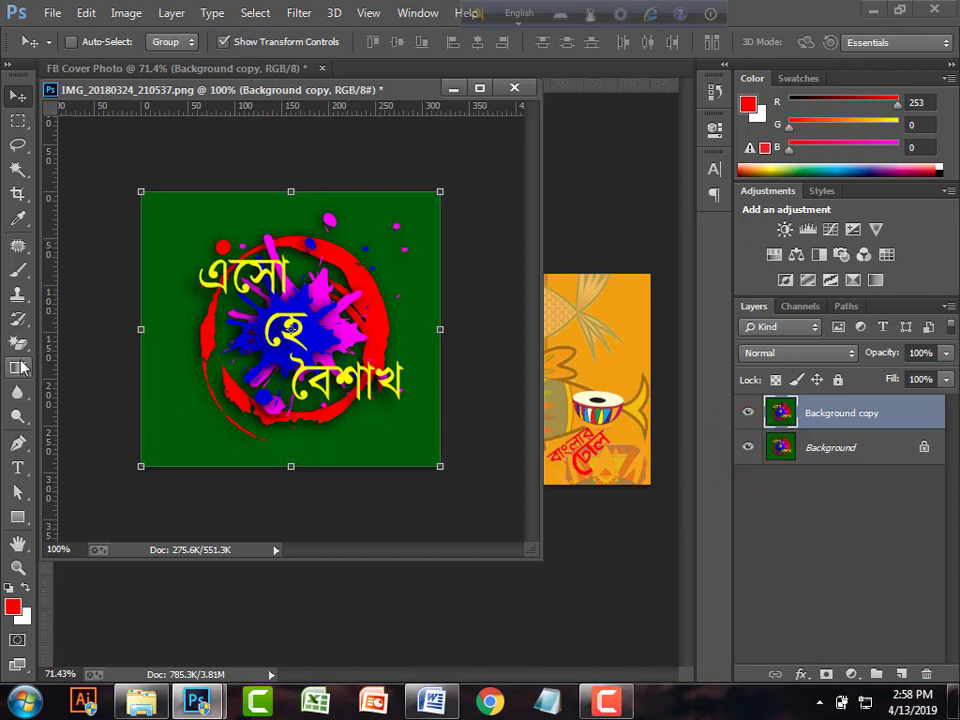
left_click(18, 343)
left_click(178, 430)
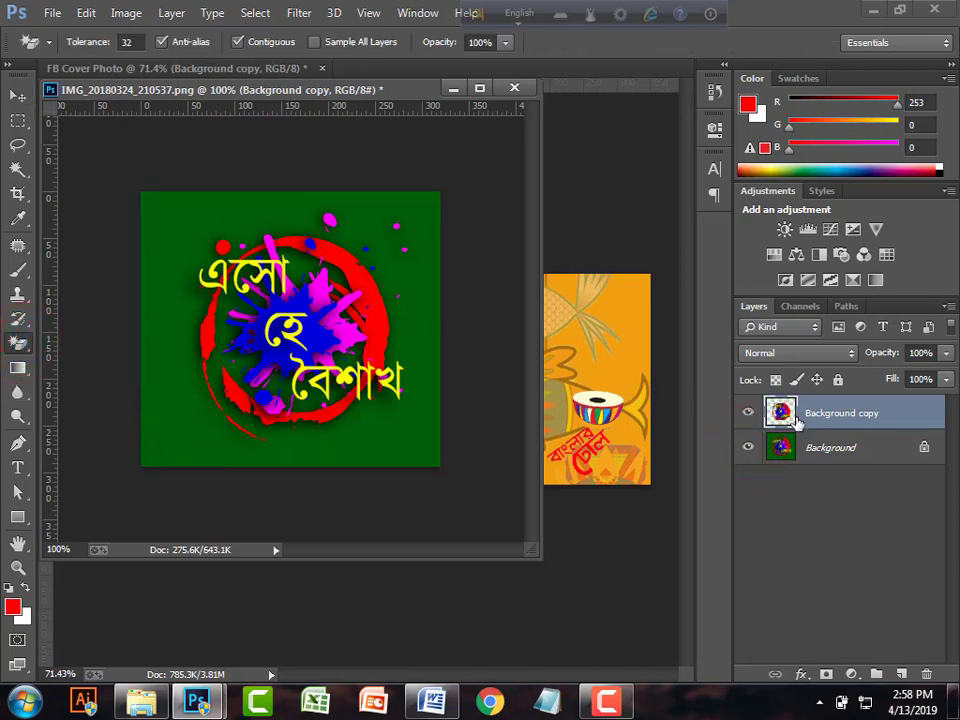
left_click(747, 446)
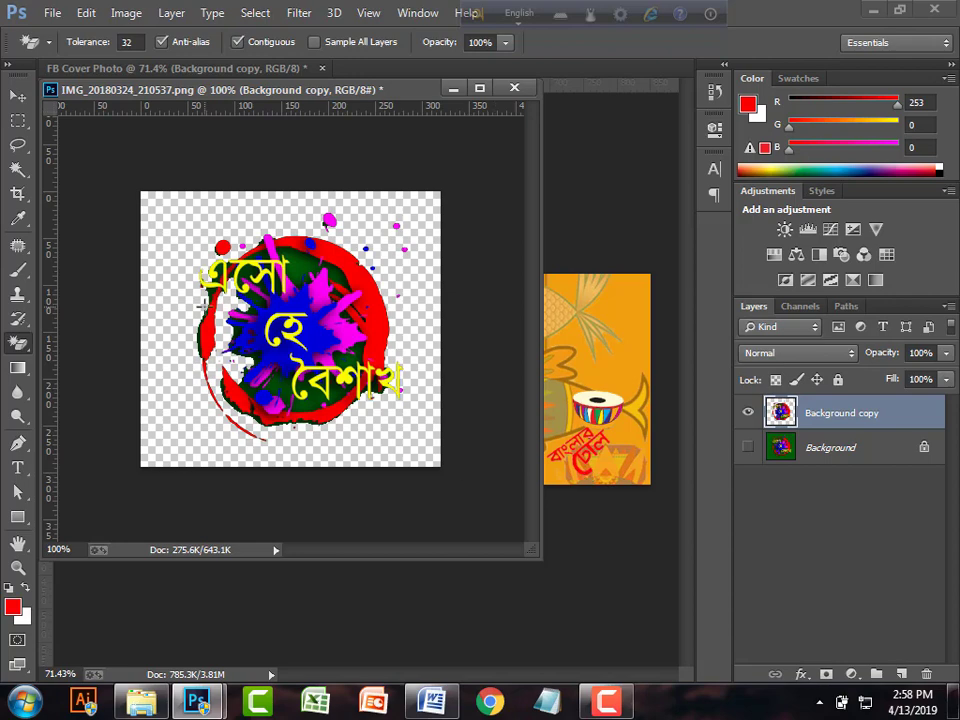
- Copy the cut-out এসো হে বৈশাখ splash into the FB Cover Photo document and close its source image without saving
left_click(18, 96)
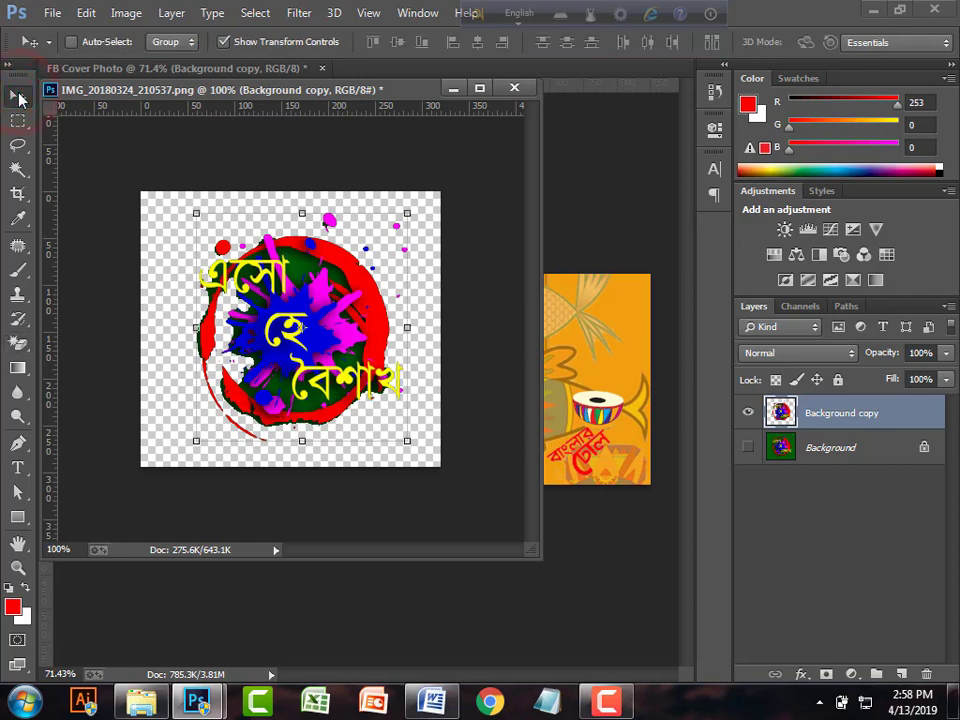
left_click_drag(307, 343, 578, 354)
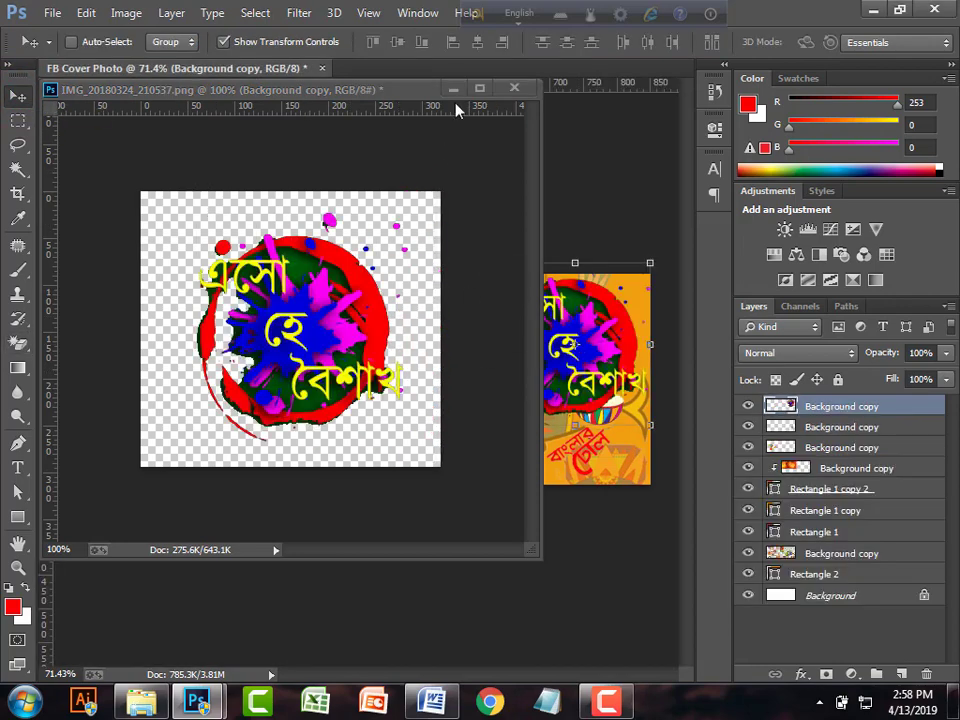
left_click(514, 88)
left_click(482, 276)
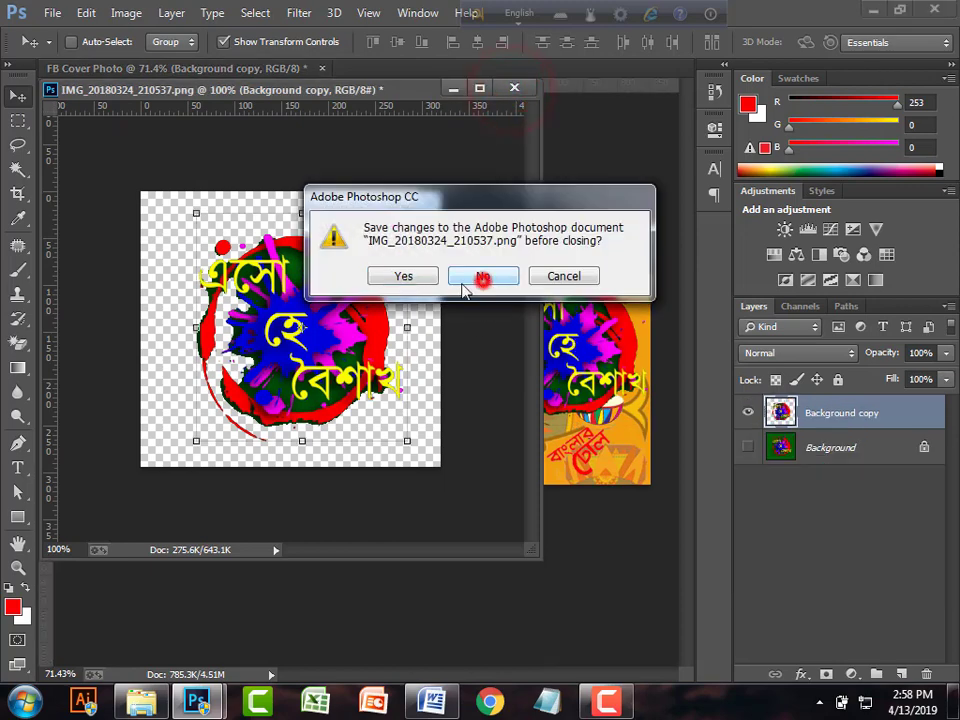
- Enlarge the এসো হে বৈশাখ splash artwork and position it over the fishes, between the diagonal stripe and the drum
left_click_drag(588, 325, 565, 358)
scroll(499, 366, "up", 2)
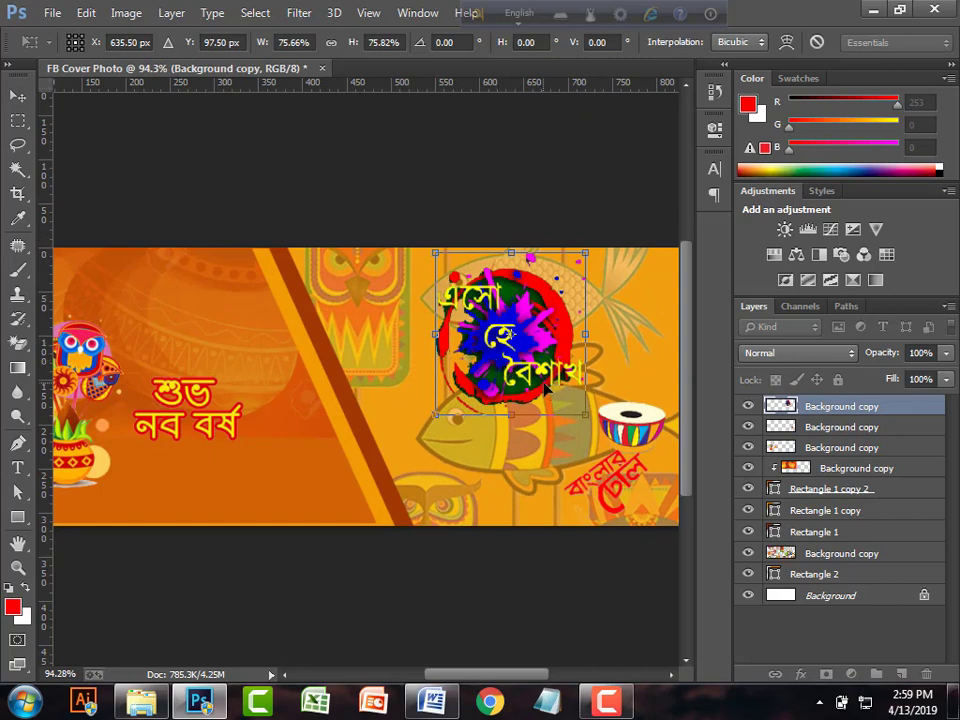
scroll(545, 388, "down", 1)
left_click_drag(519, 353, 572, 485)
left_click_drag(501, 451, 556, 453)
key("Return")
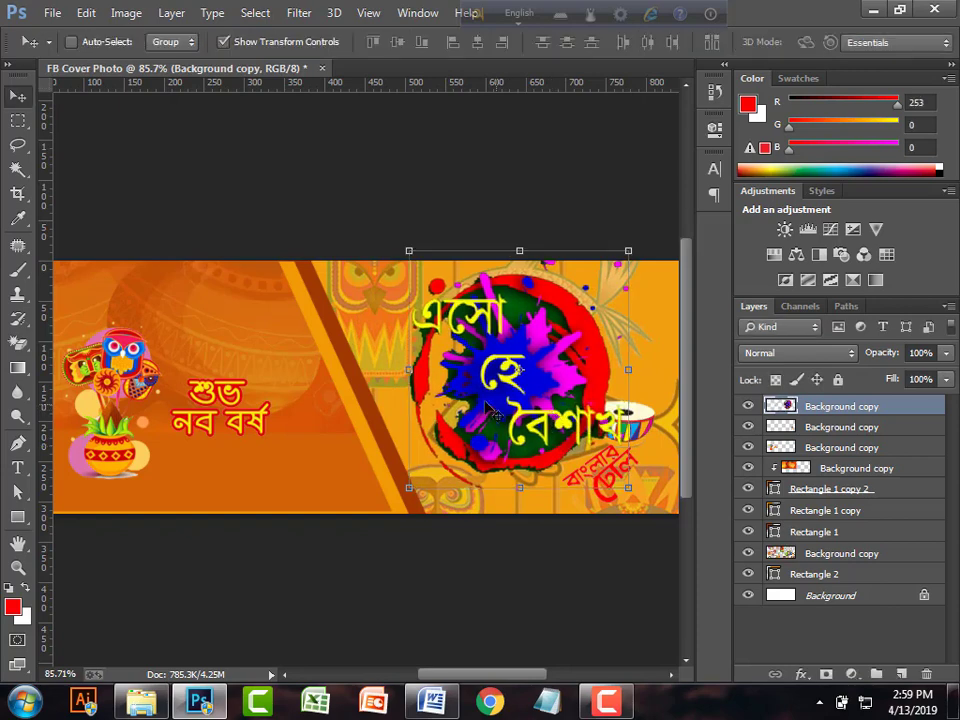
scroll(427, 400, "down", 1)
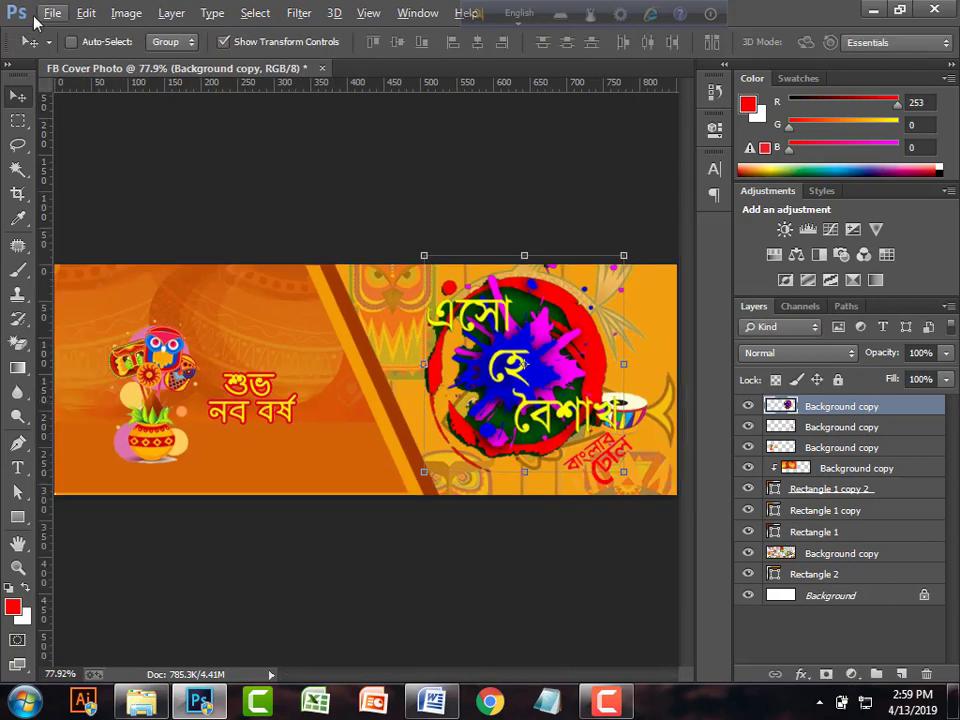
- Open pohela-boishakh-2 and pohela-boishakh-12 together from the Pohela Boishakh folder
left_click(40, 13)
left_click(79, 44)
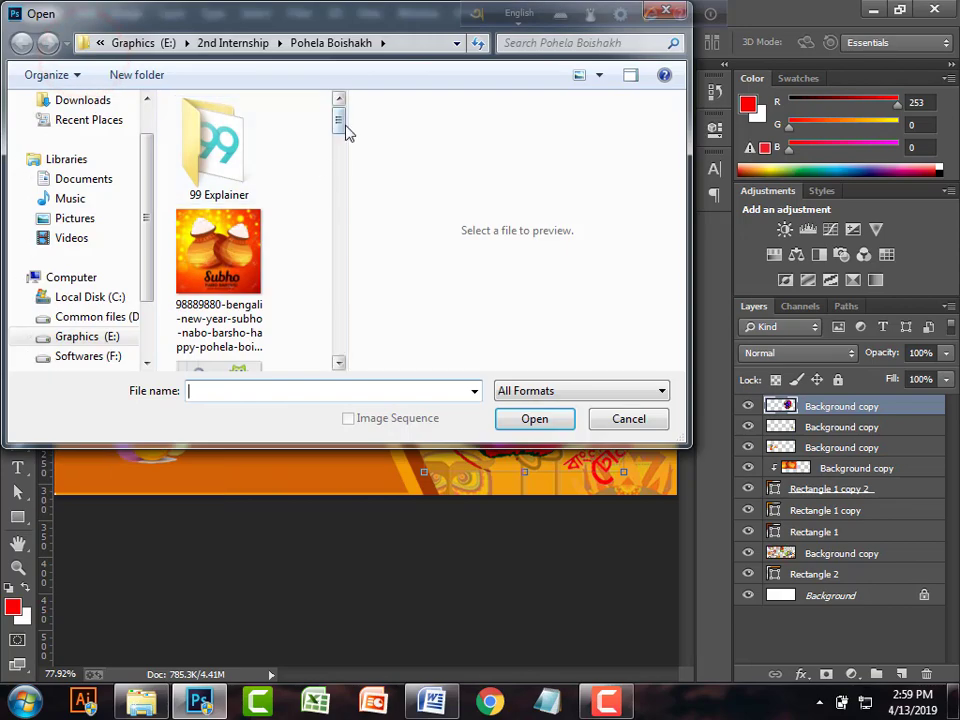
left_click_drag(345, 122, 366, 297)
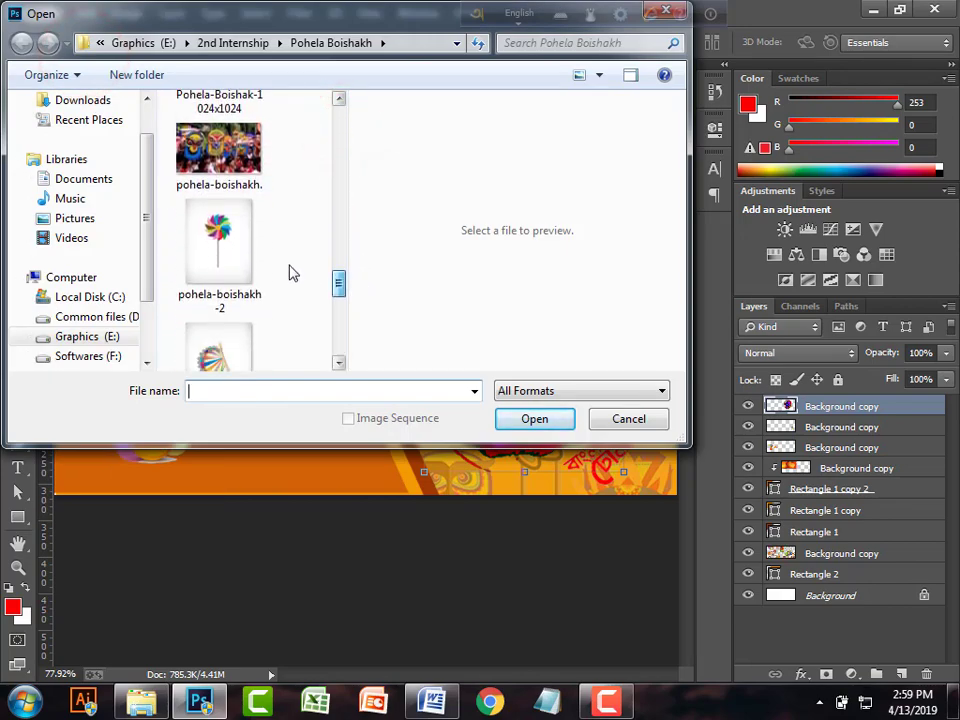
left_click(241, 302)
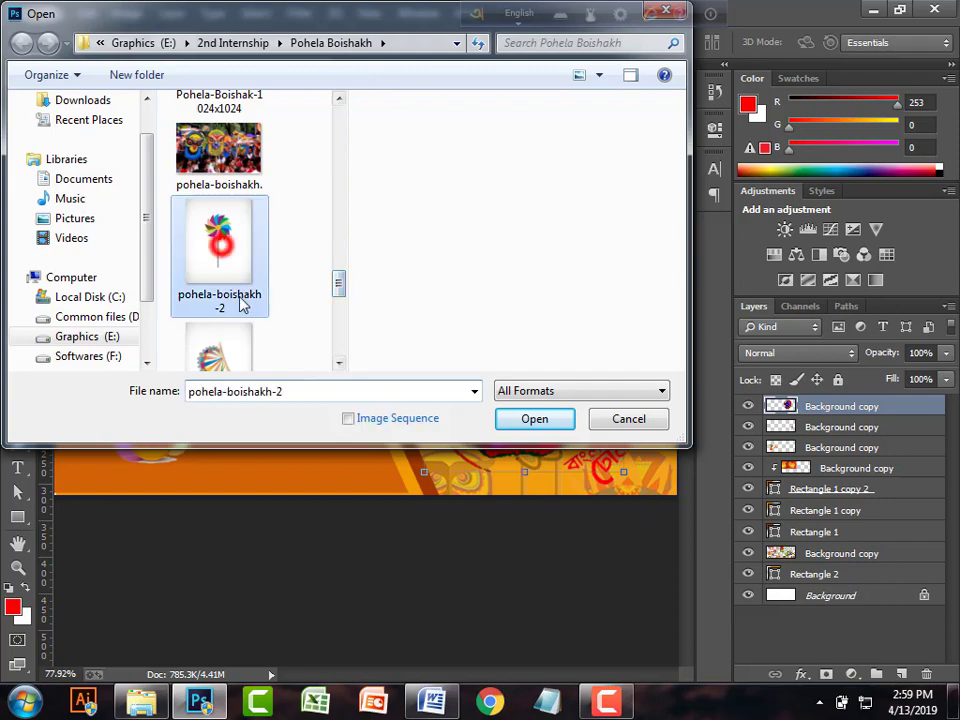
left_click(218, 355, "ctrl")
left_click(525, 421)
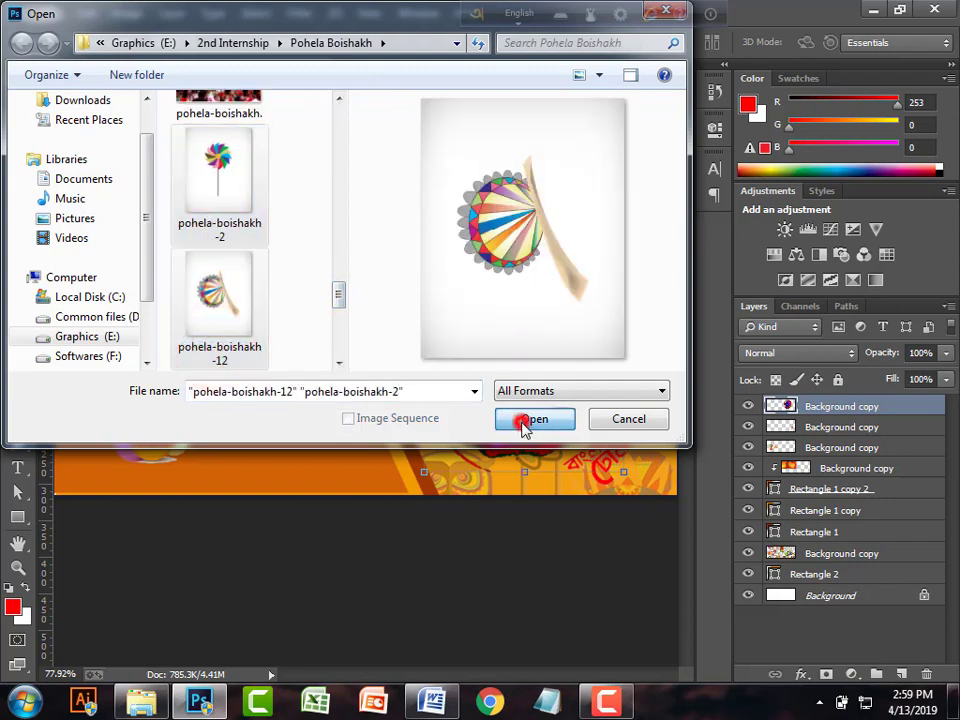
- Erase the white backdrop around the hand fan in pohela-boishakh-12.jpg with the Magic Eraser
left_click(243, 343)
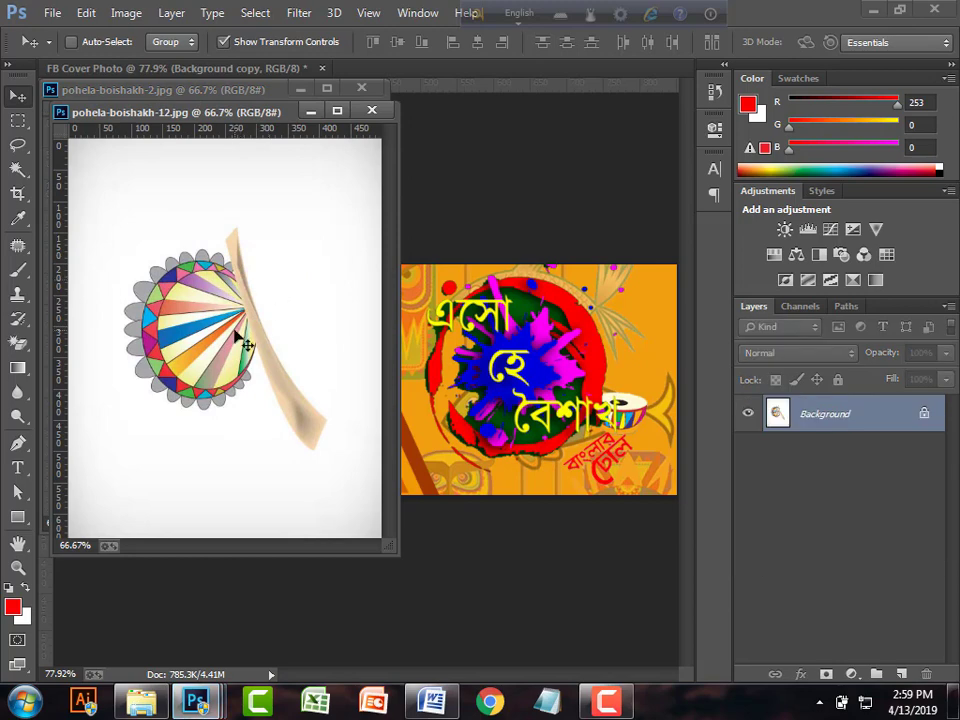
scroll(268, 363, "down", 2)
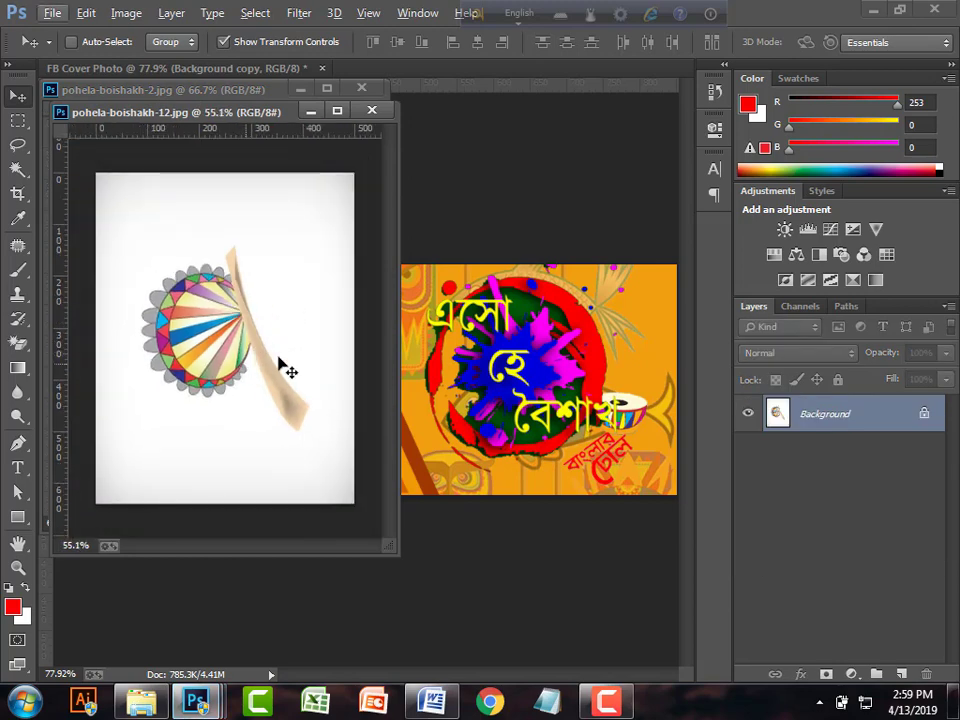
left_click(15, 347)
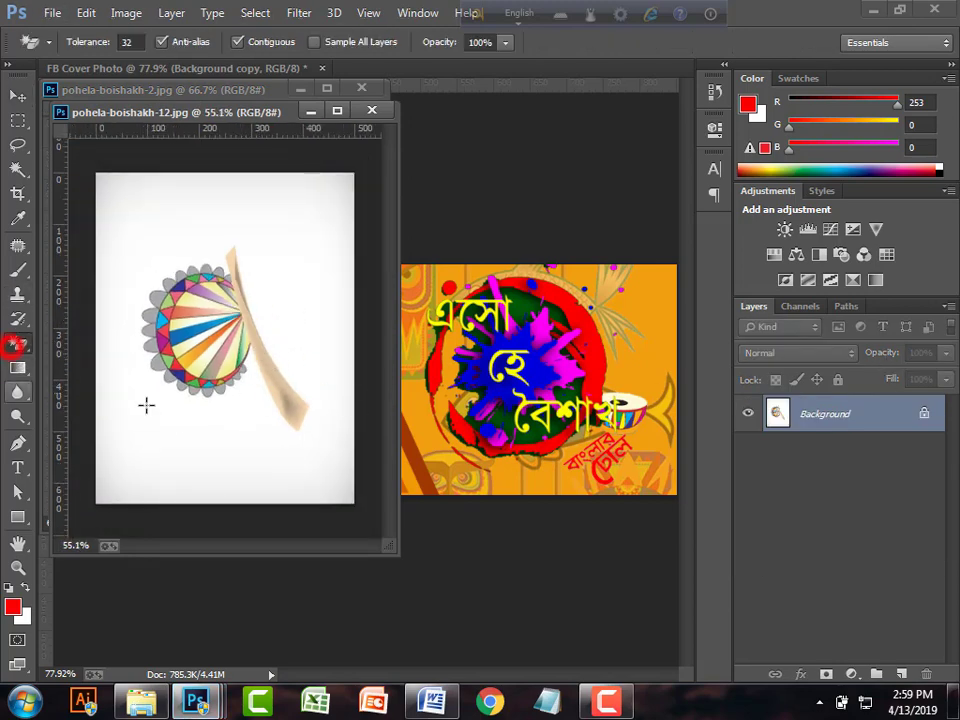
left_click(183, 433)
- Copy the cut-out hand fan into the FB Cover Photo document and close pohela-boishakh-12.jpg without saving
left_click(17, 96)
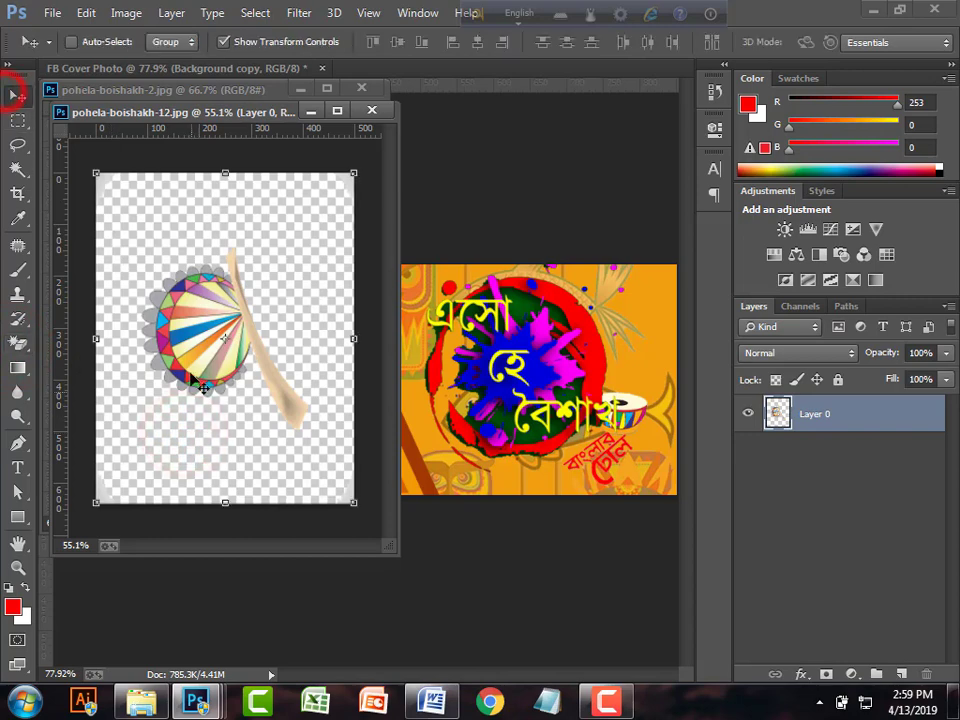
left_click_drag(190, 364, 348, 234)
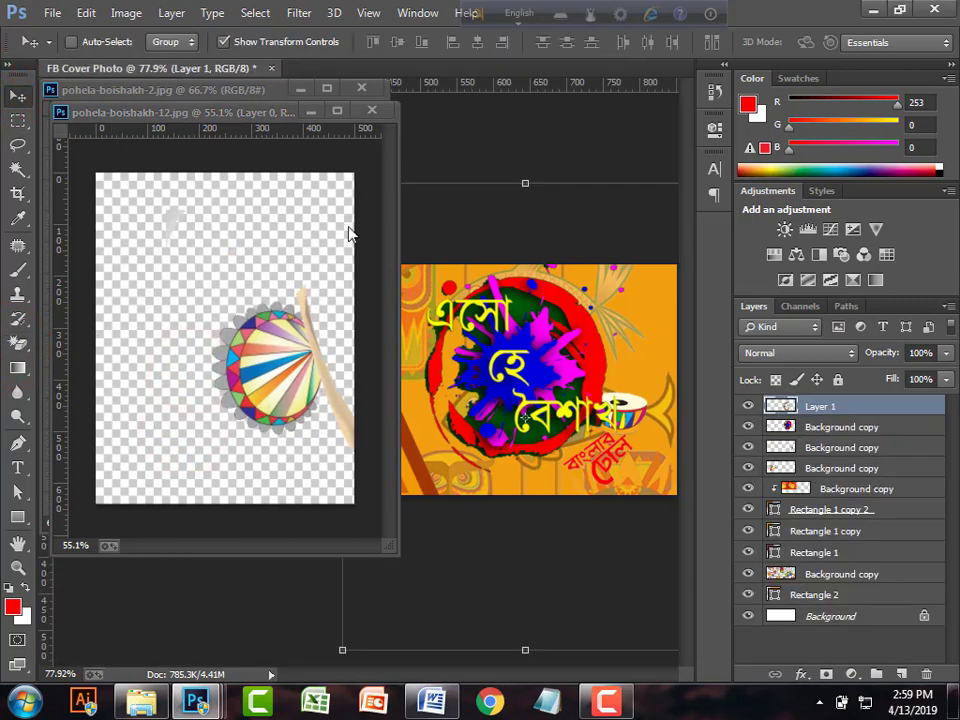
left_click(372, 110)
left_click(472, 278)
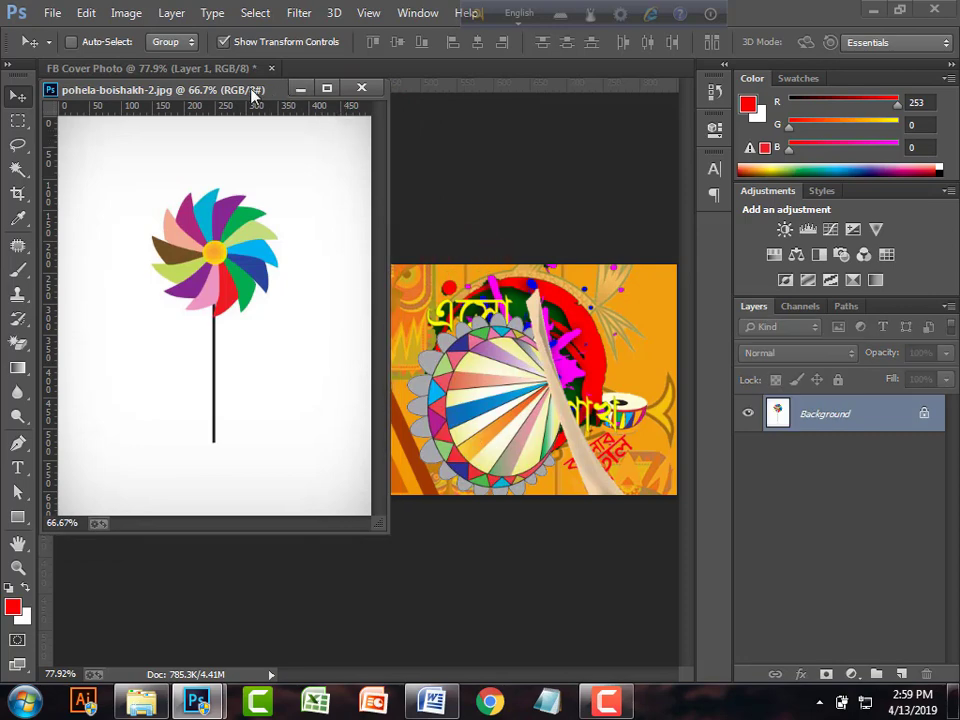
- Move the pohela-boishakh-2.jpg window clear of the cover artwork and make FB Cover Photo the active document
left_click_drag(253, 93, 819, 513)
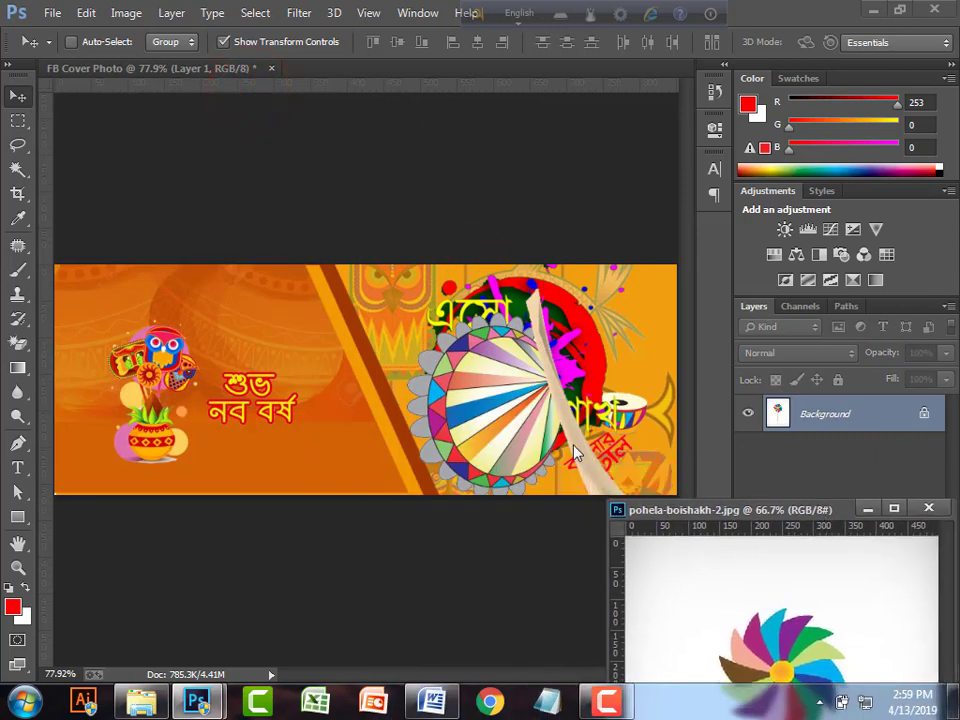
left_click(221, 446)
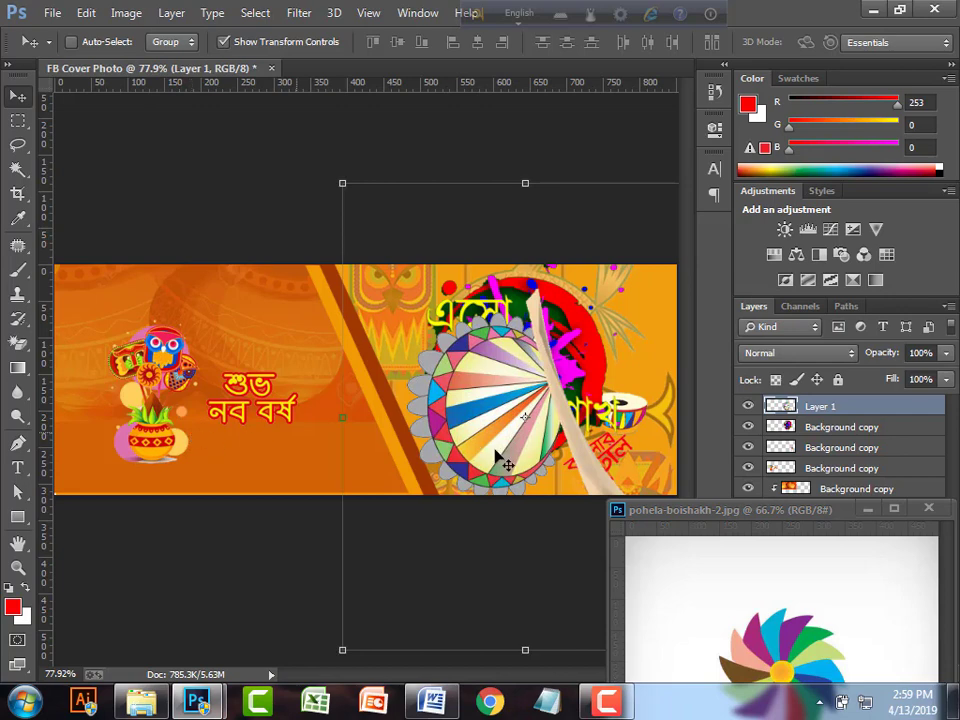
- Move the hand fan over the flower-pot artwork, dock pohela-boishakh-2.jpg as a tabbed document and return to FB Cover Photo
left_click_drag(478, 446, 160, 432)
scroll(160, 440, "down", 3)
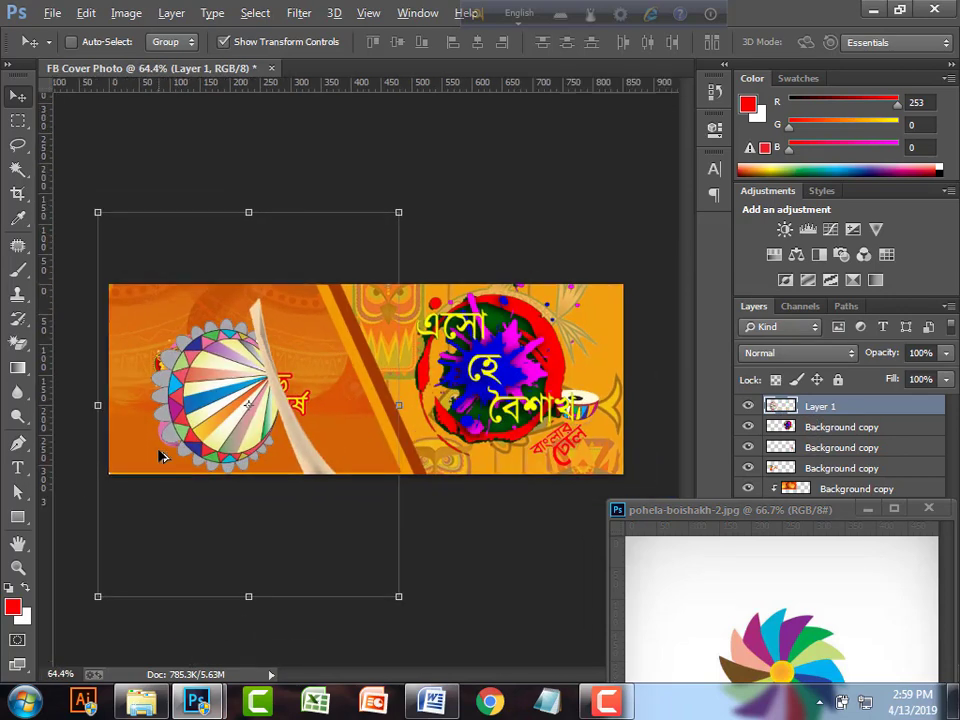
left_click_drag(788, 510, 446, 72)
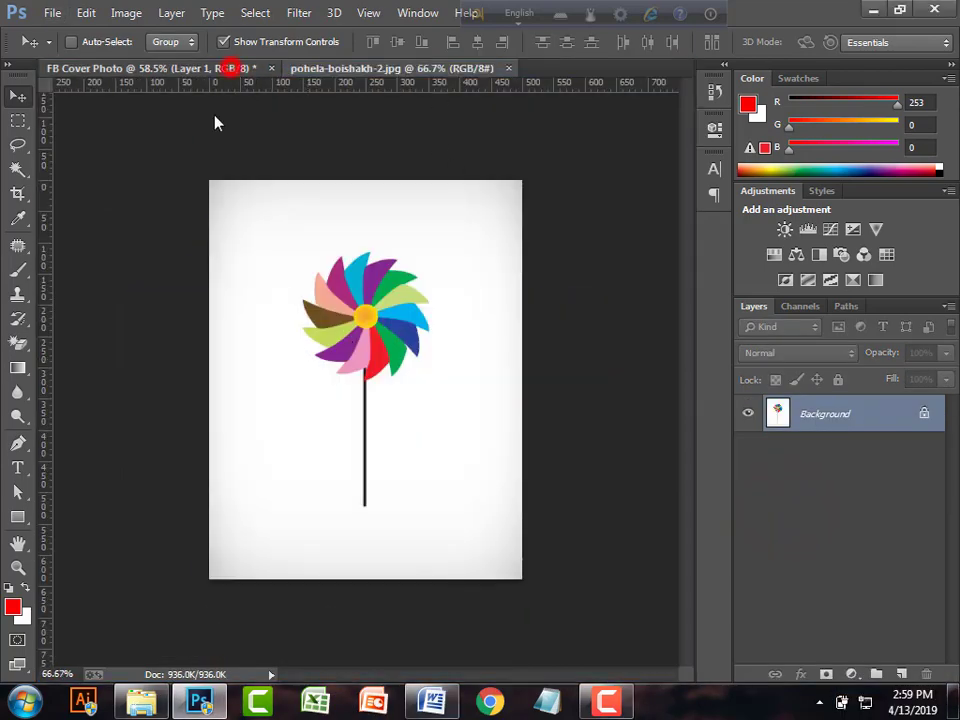
left_click(231, 68)
scroll(262, 402, "down", 1)
scroll(262, 402, "up", 3)
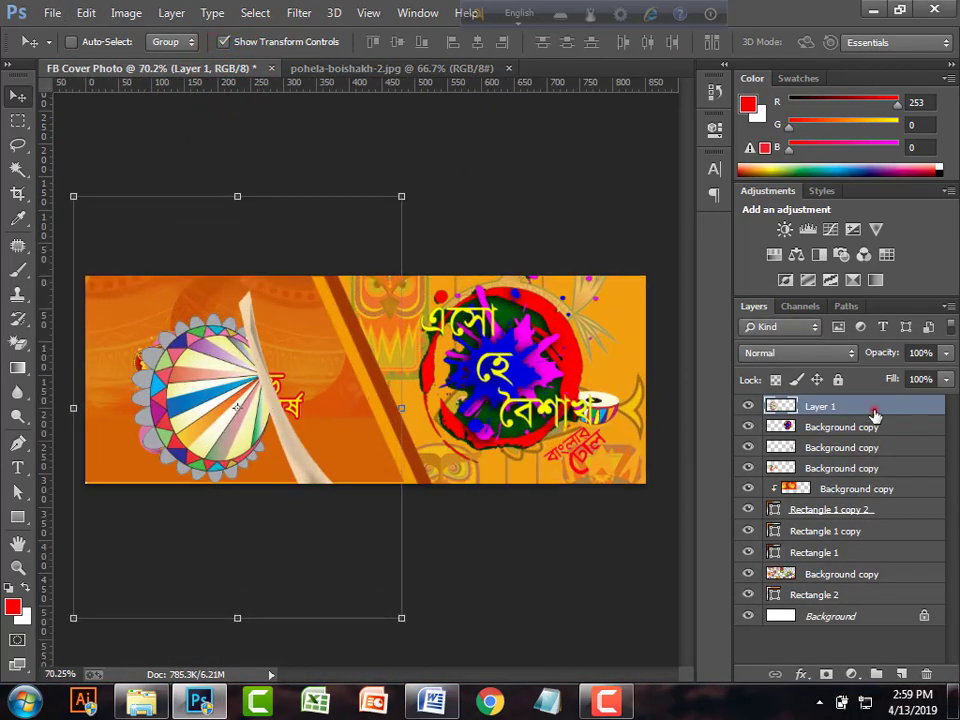
- Move the hand fan layer beneath the flower-pot and greeting layers and set its opacity to 34%
left_click_drag(874, 414, 851, 463)
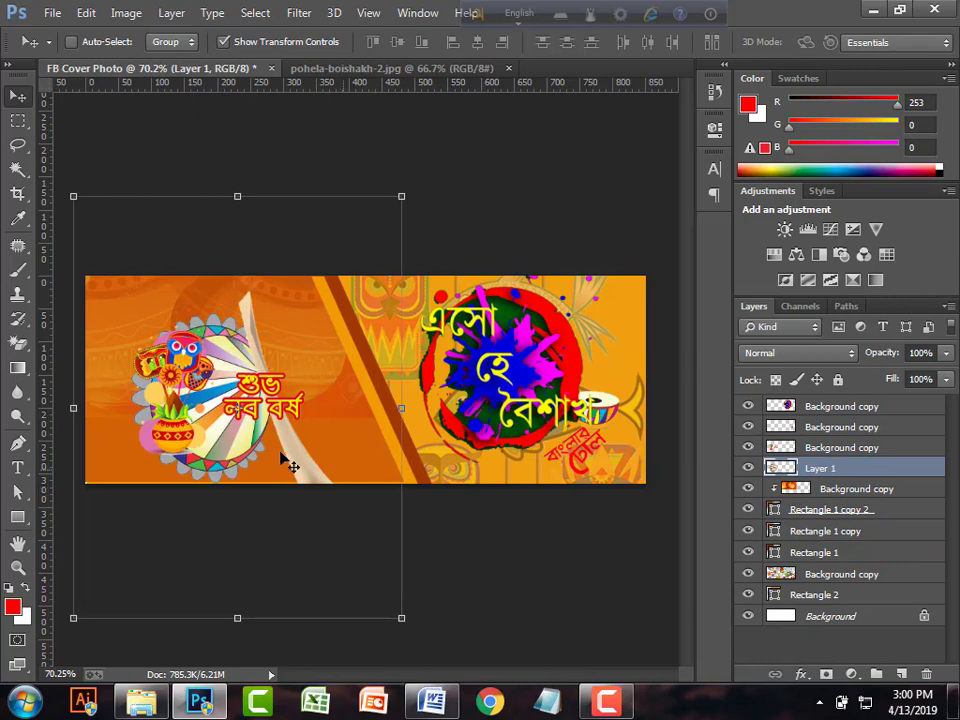
left_click(947, 359)
left_click_drag(885, 378, 885, 378)
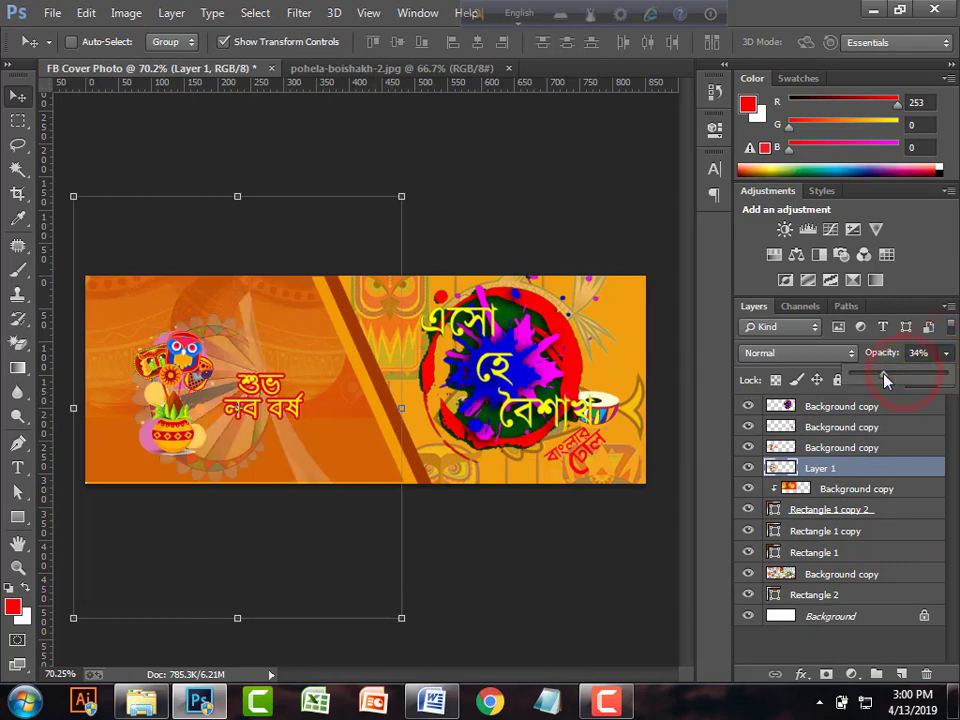
- Rotate the hand fan about 66°, move it partly off the cover's bottom edge and set its opacity to 43%
left_click_drag(416, 192, 380, 446)
left_click_drag(243, 437, 331, 549)
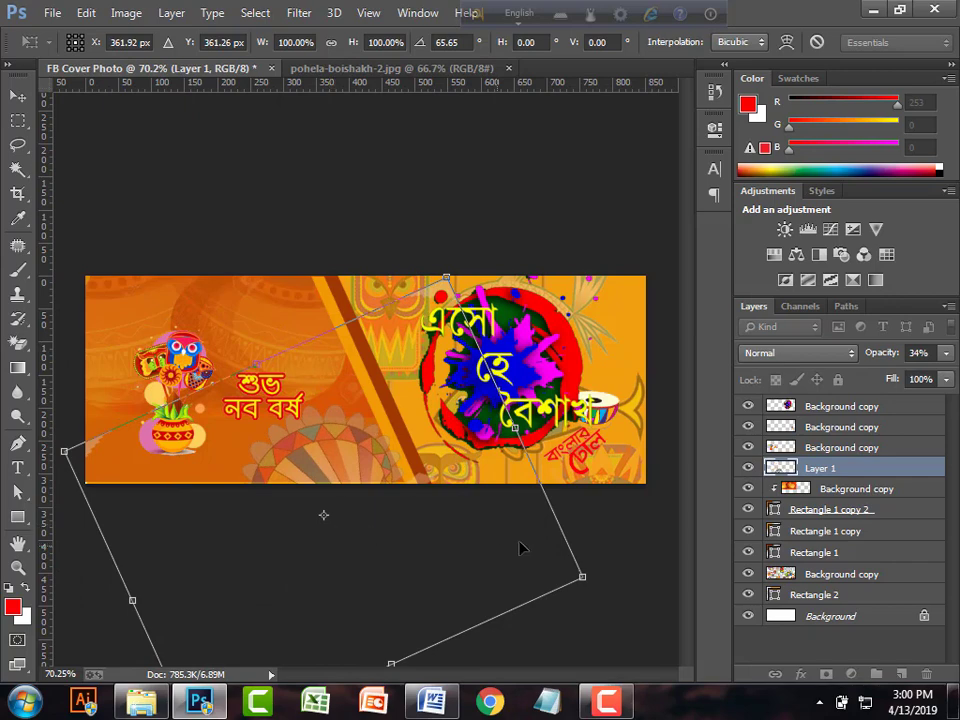
left_click(943, 354)
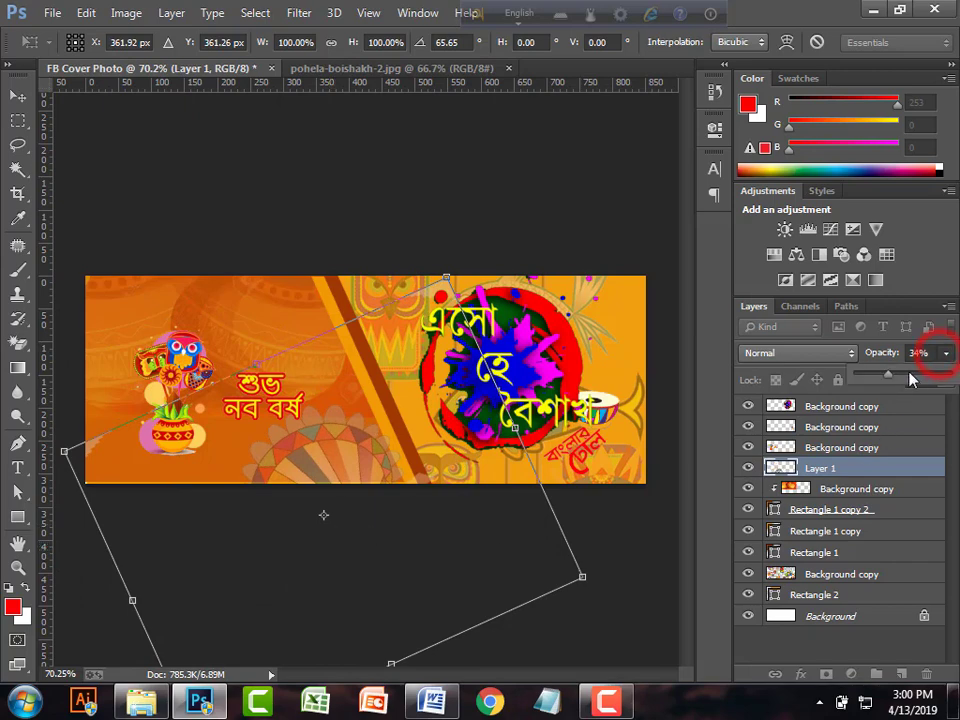
left_click_drag(897, 378, 897, 378)
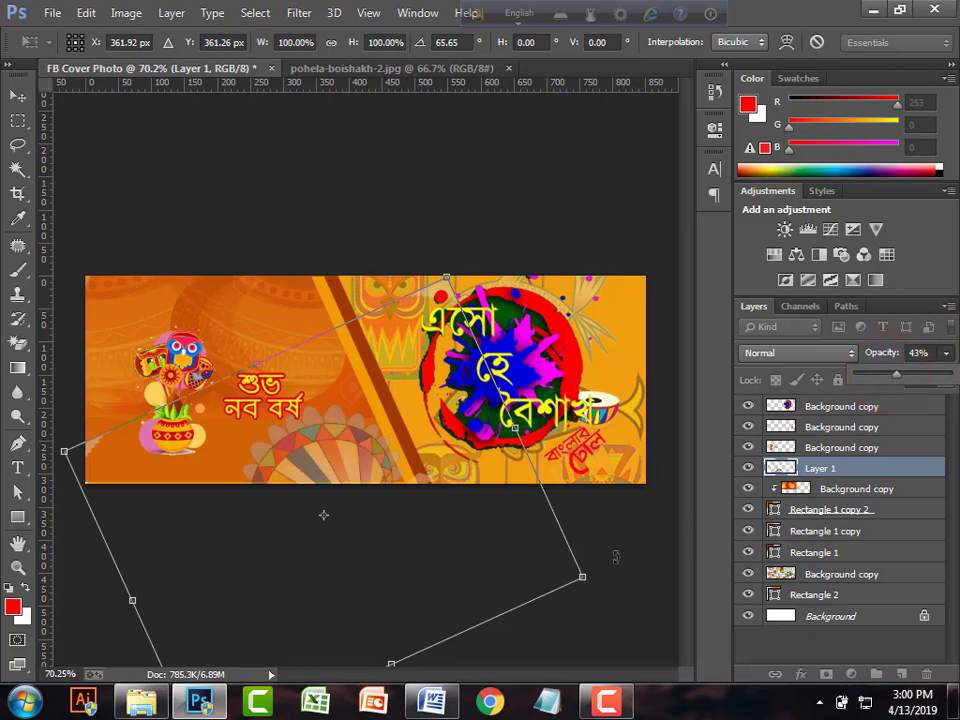
- Rotate the hand fan to about -110° and place it partly off the cover's upper-left corner
left_click_drag(608, 572, 617, 506)
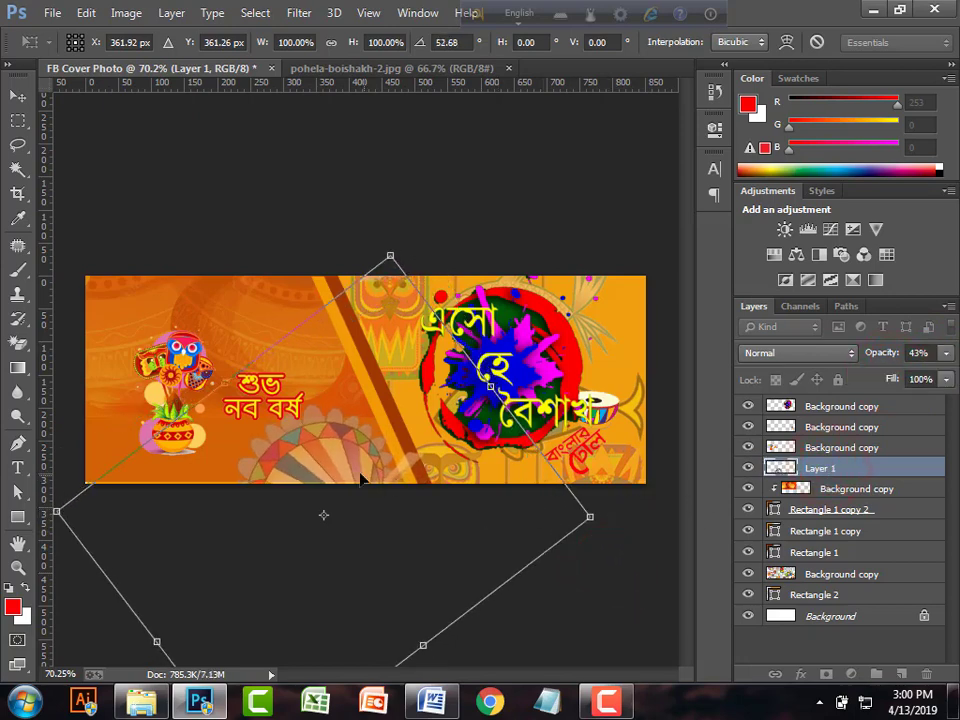
left_click_drag(336, 443, 304, 450)
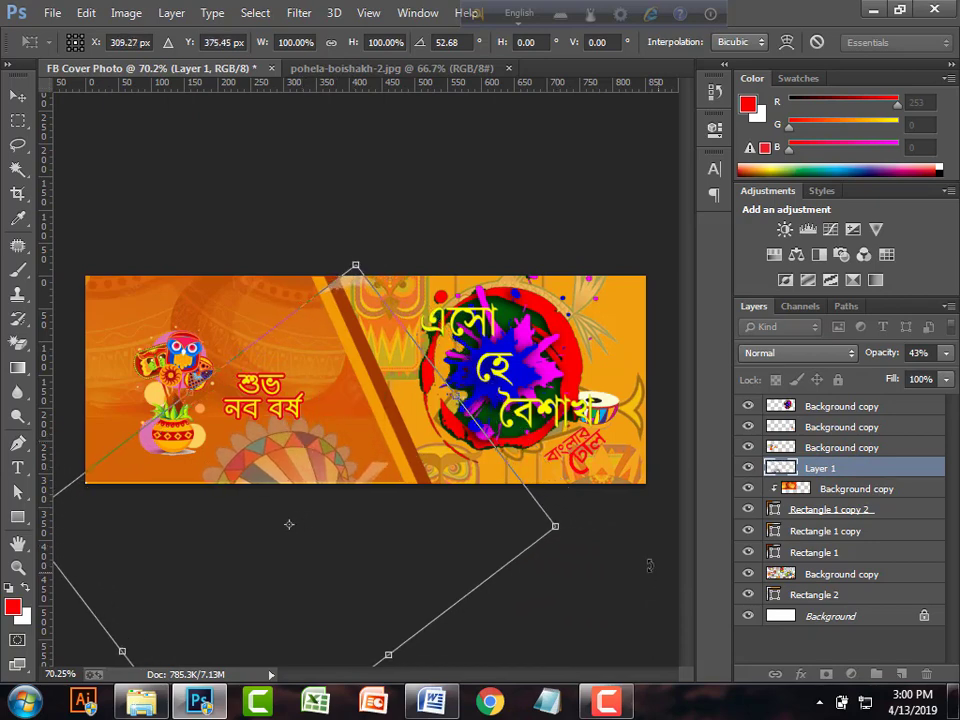
left_click_drag(589, 541, 151, 486)
left_click_drag(289, 609, 90, 335)
key("ctrl+minus")
key("ctrl+minus")
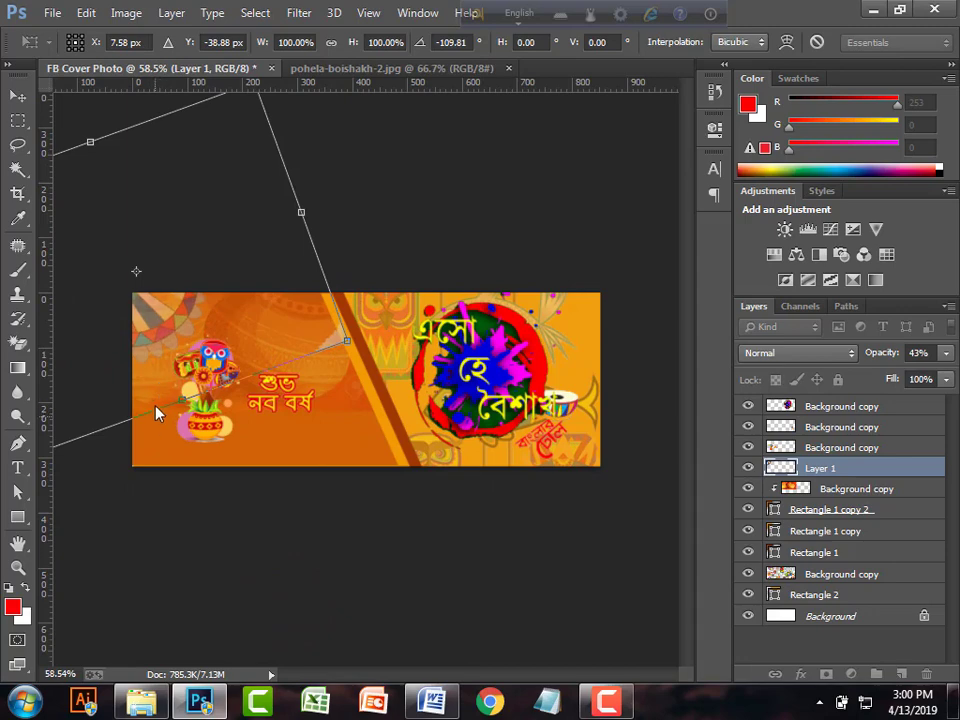
- Duplicate the fan along the cover's top edge, with the copy rotated about 26° and set to 56% opacity
left_click_drag(150, 341, 234, 318)
key("Return")
scroll(395, 147, "down", 2)
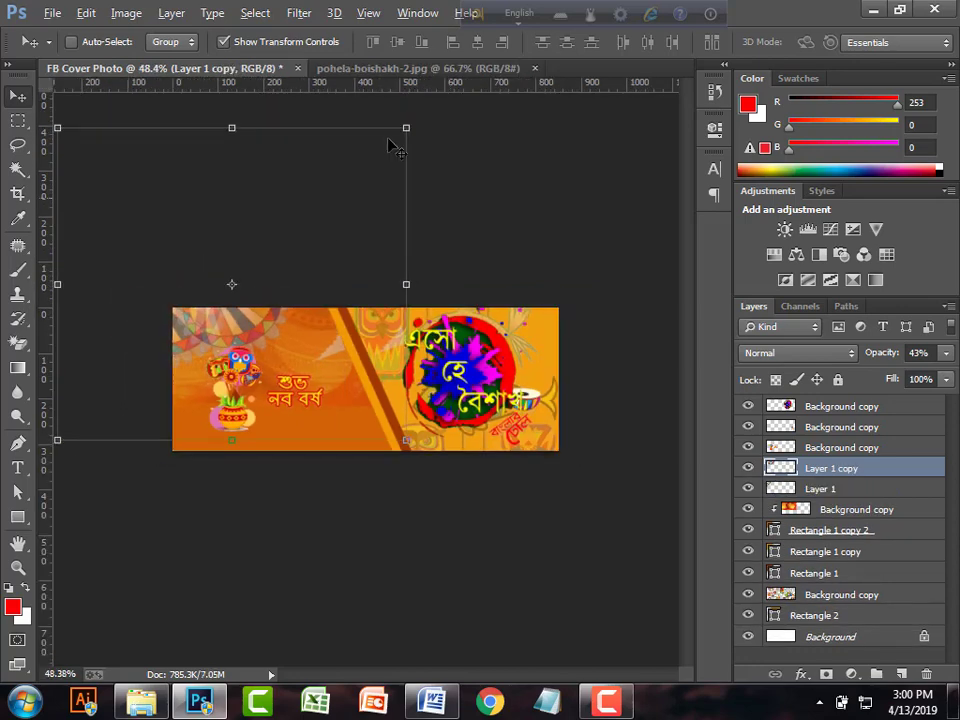
left_click_drag(420, 117, 474, 218)
left_click_drag(234, 323, 283, 325)
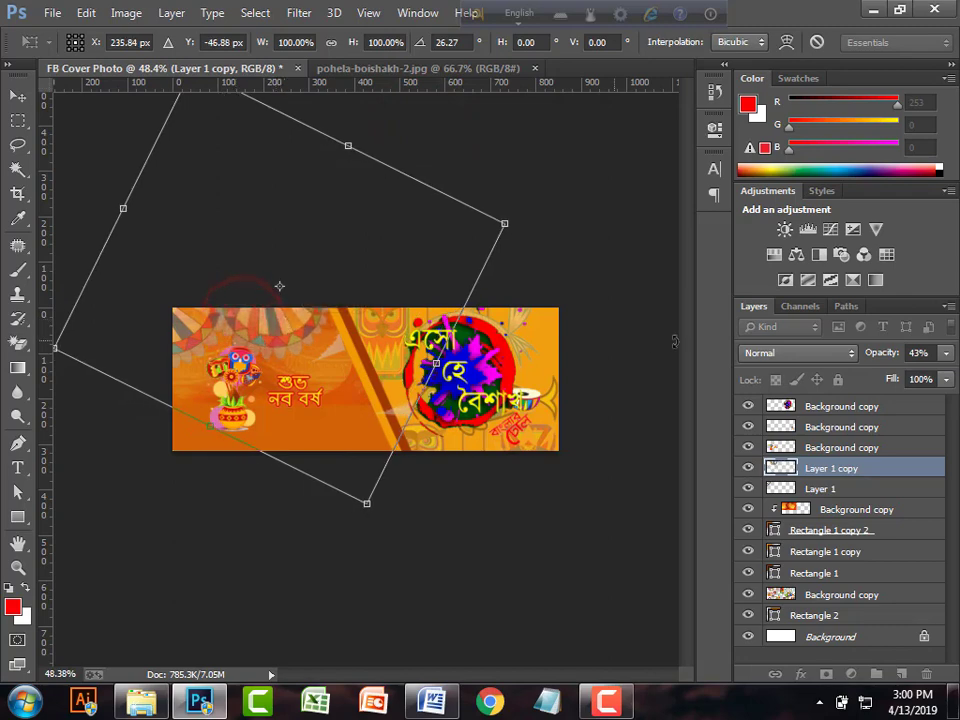
left_click(945, 353)
left_click_drag(910, 380, 911, 380)
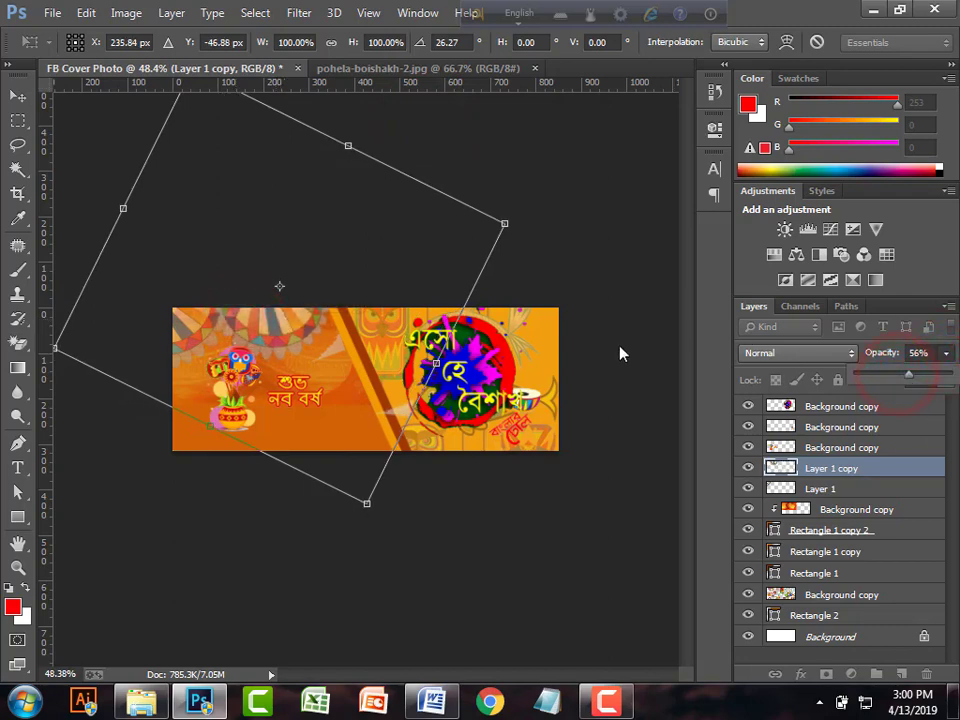
- Scale down the fan copy and move it to the cover's lower-left corner
left_click_drag(504, 223, 438, 242)
left_click_drag(272, 330, 161, 463)
key("Escape")
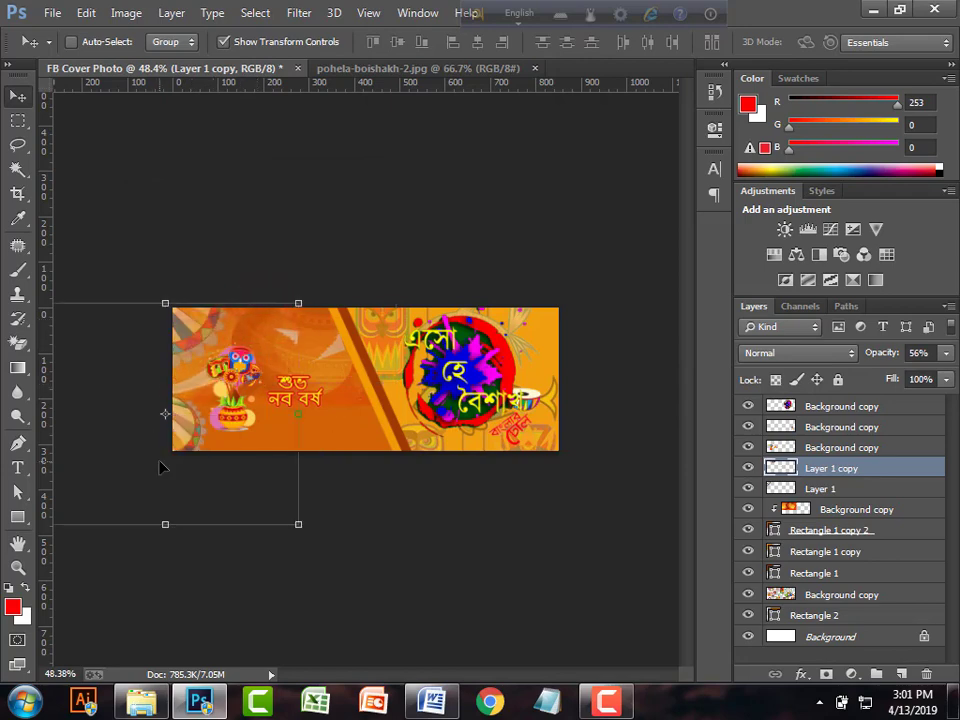
- Rotate the lower-left fan copy about -126° and lower it partly off the cover's bottom edge
scroll(207, 463, "down", 1)
scroll(207, 463, "down", 1)
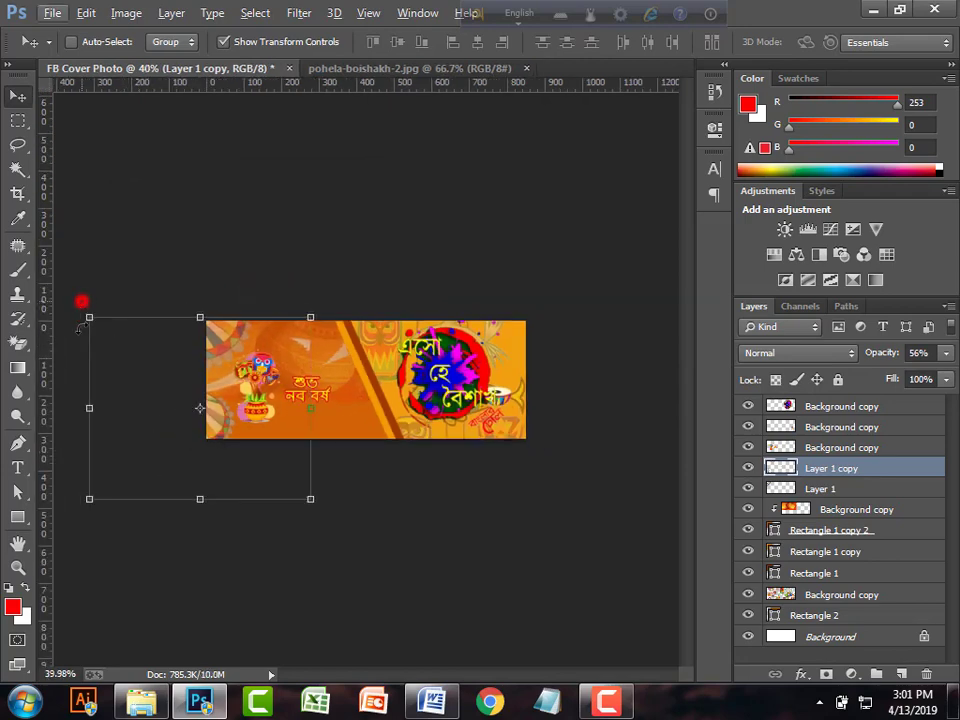
left_click_drag(80, 326, 203, 553)
left_click_drag(199, 454, 199, 499)
scroll(205, 482, "up", 3)
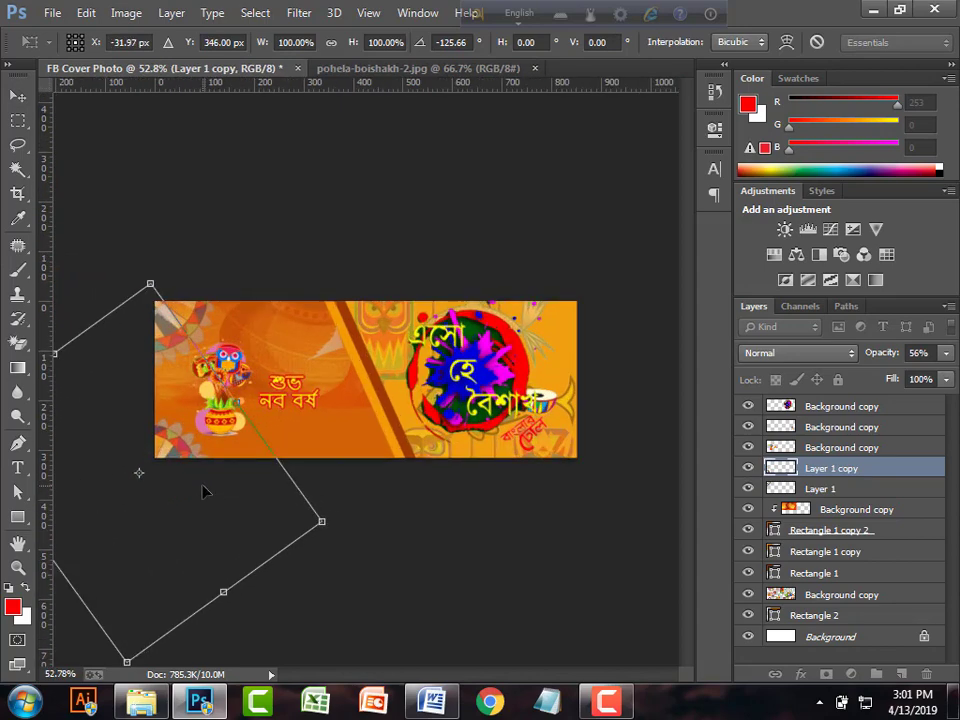
scroll(203, 492, "down", 1)
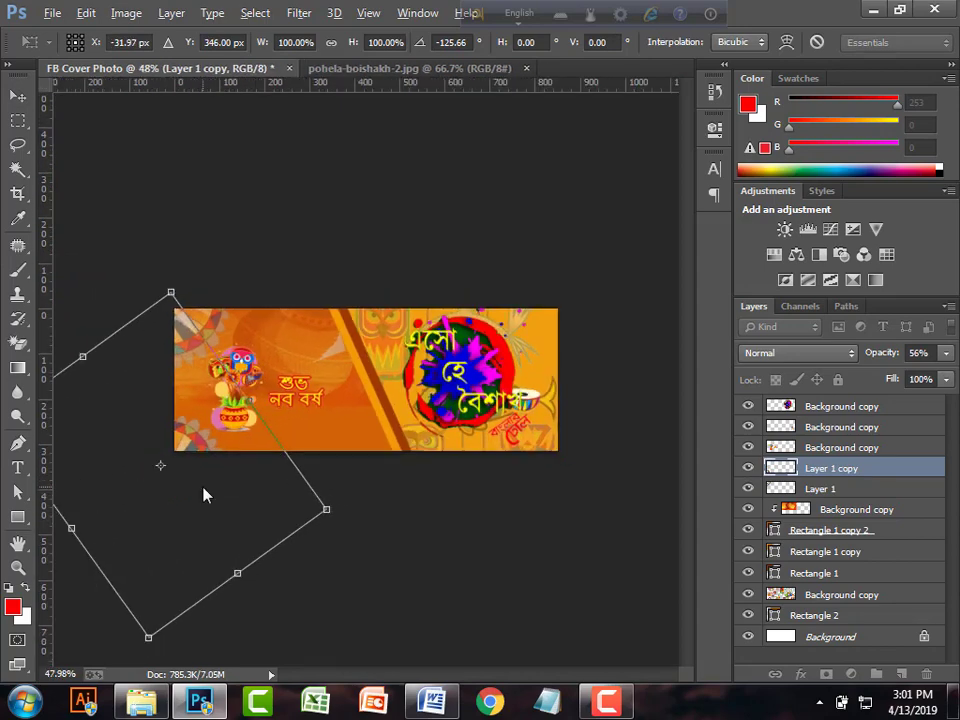
key("alt+space")
key("r")
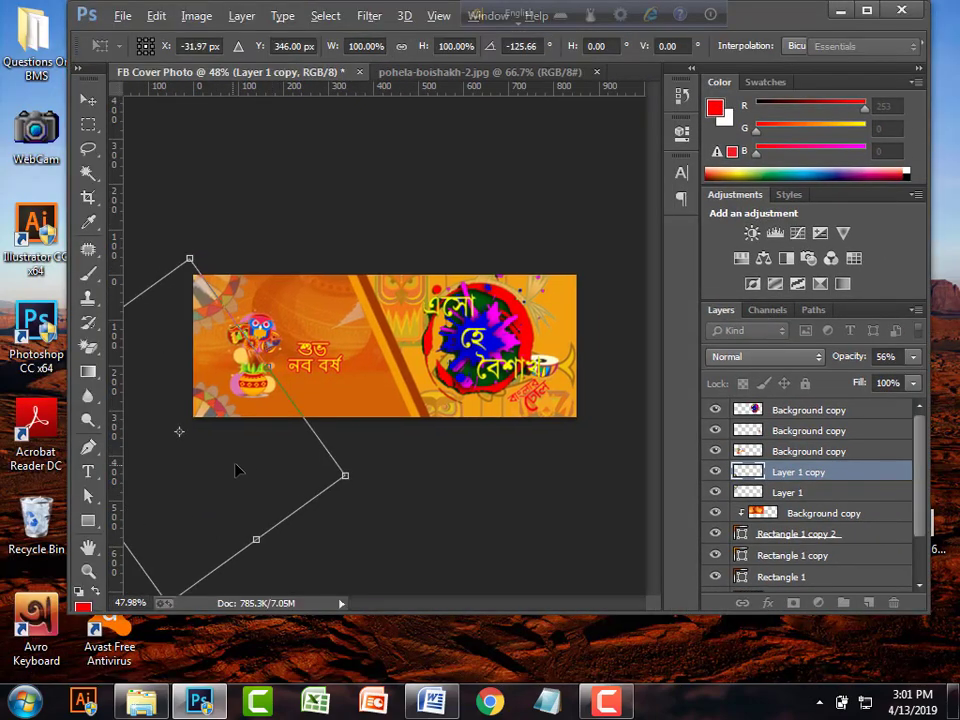
left_click_drag(755, 15, 587, 15)
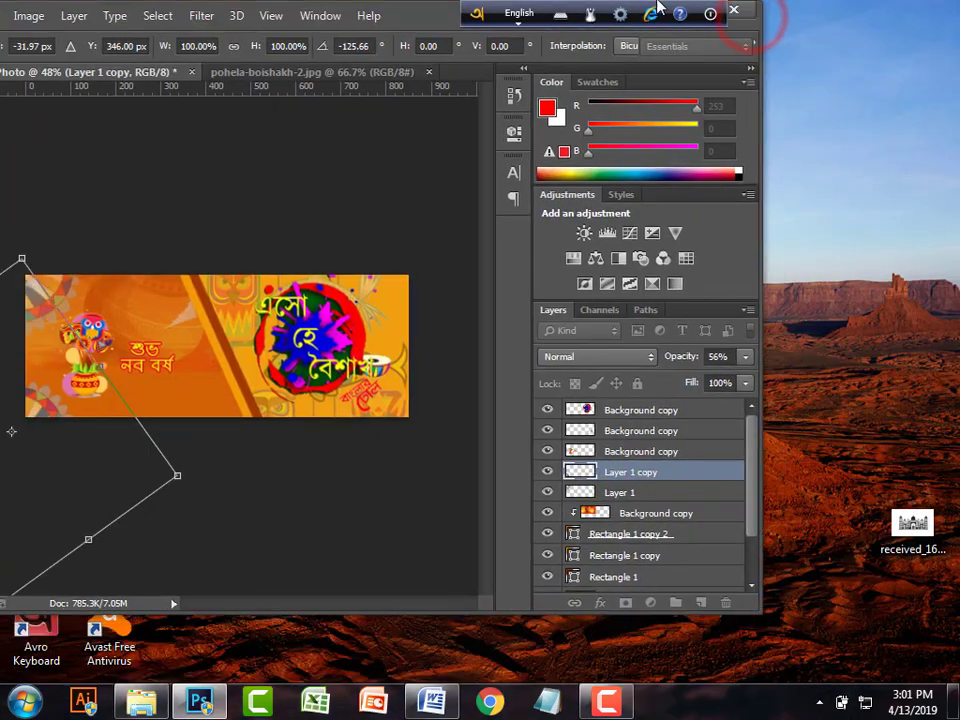
double_click(657, 8)
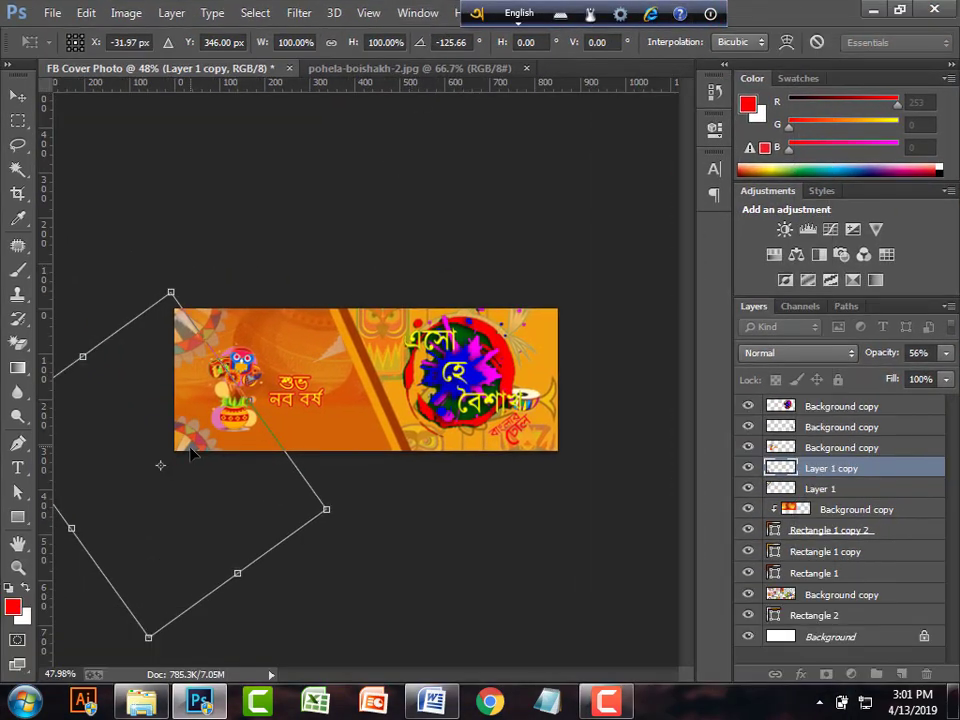
- Duplicate the lower-left fan to the cover's top edge and rotate the new copy about 114°
left_click_drag(180, 487, 312, 292)
key("Return")
scroll(311, 292, "down", 2)
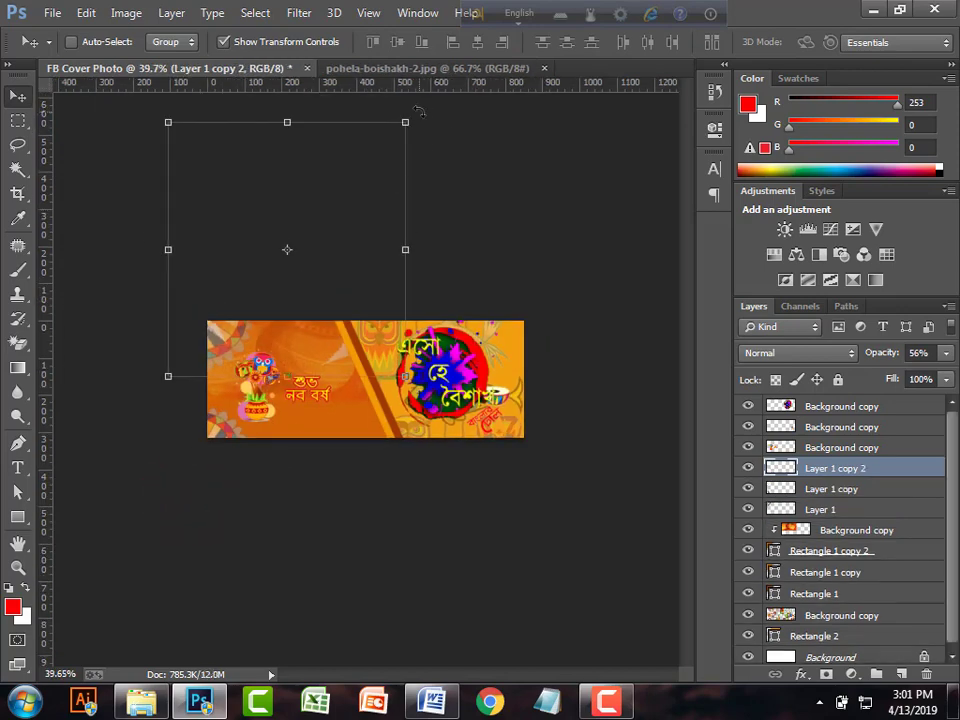
left_click_drag(418, 111, 345, 395)
left_click_drag(334, 249, 320, 287)
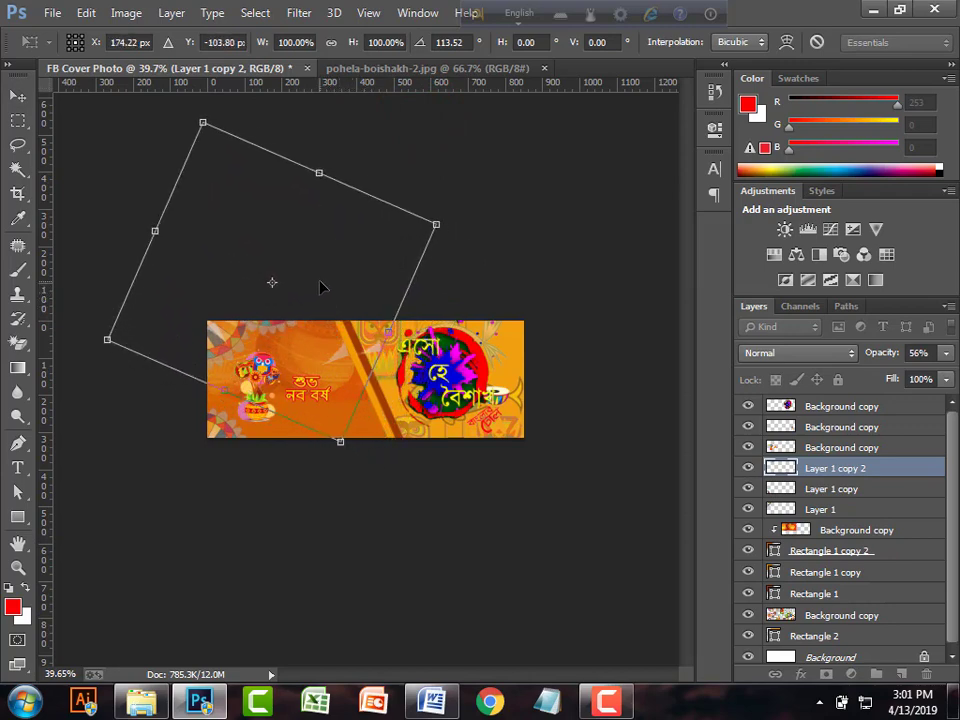
key("Return")
left_click(294, 303)
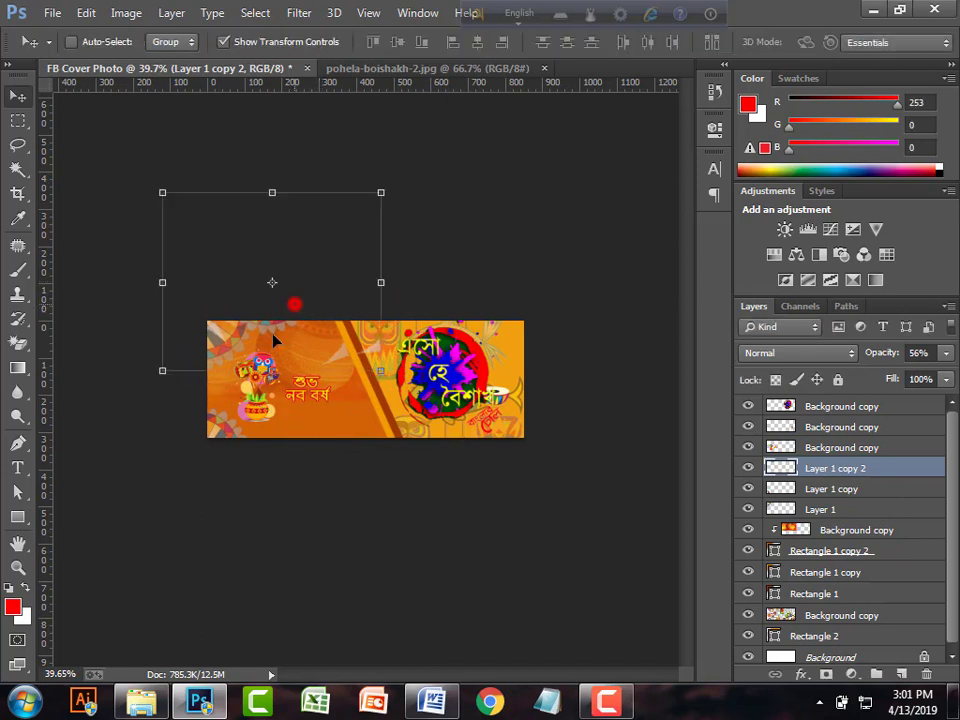
- Duplicate the top-edge fan to the middle of the cover's left edge and rotate the new copy about -74°
left_click_drag(273, 339, 207, 373)
scroll(207, 373, "down", 2)
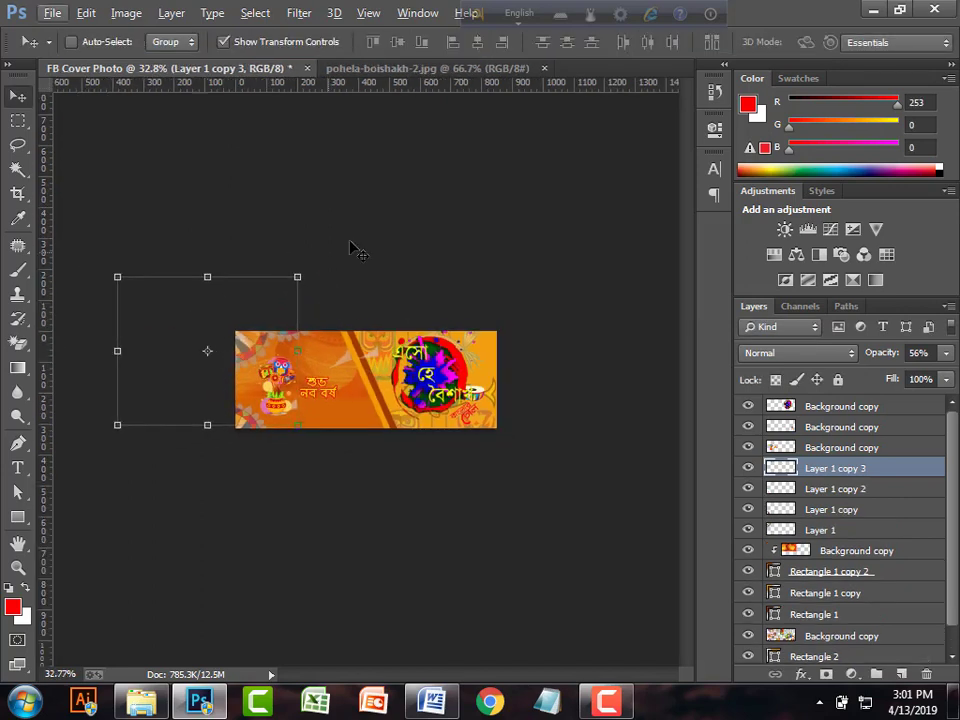
left_click_drag(316, 267, 317, 261)
scroll(365, 380, "up", 2)
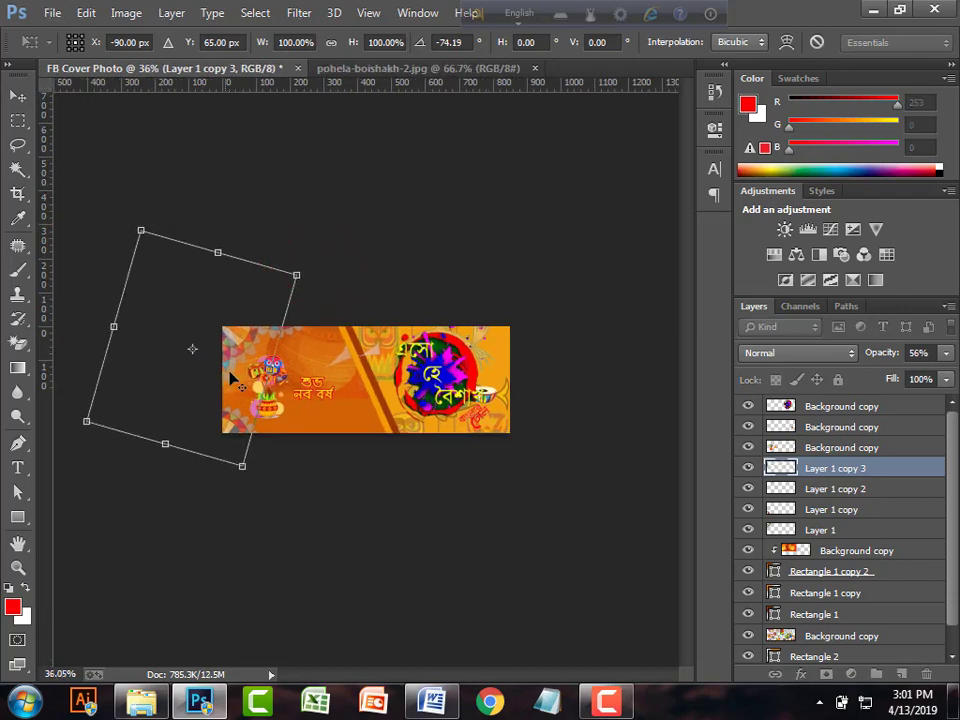
left_click_drag(153, 392, 157, 404)
scroll(182, 381, "up", 4)
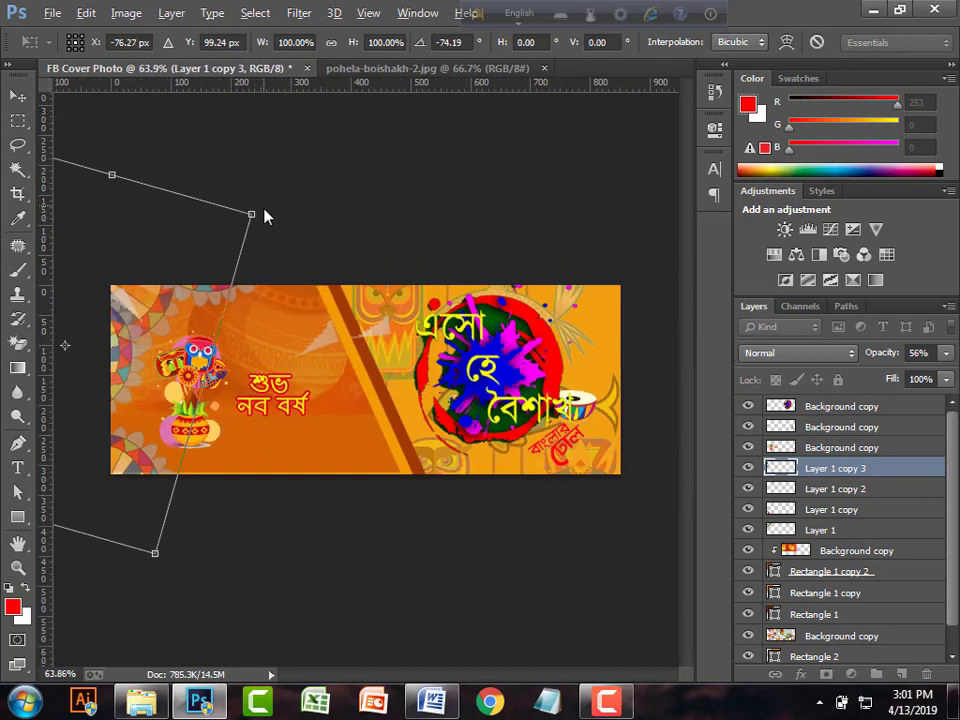
- Rotate the left-edge fan copy to about -83°, scale it to about 70% and reposition it between the corner fans
scroll(290, 230, "down", 2)
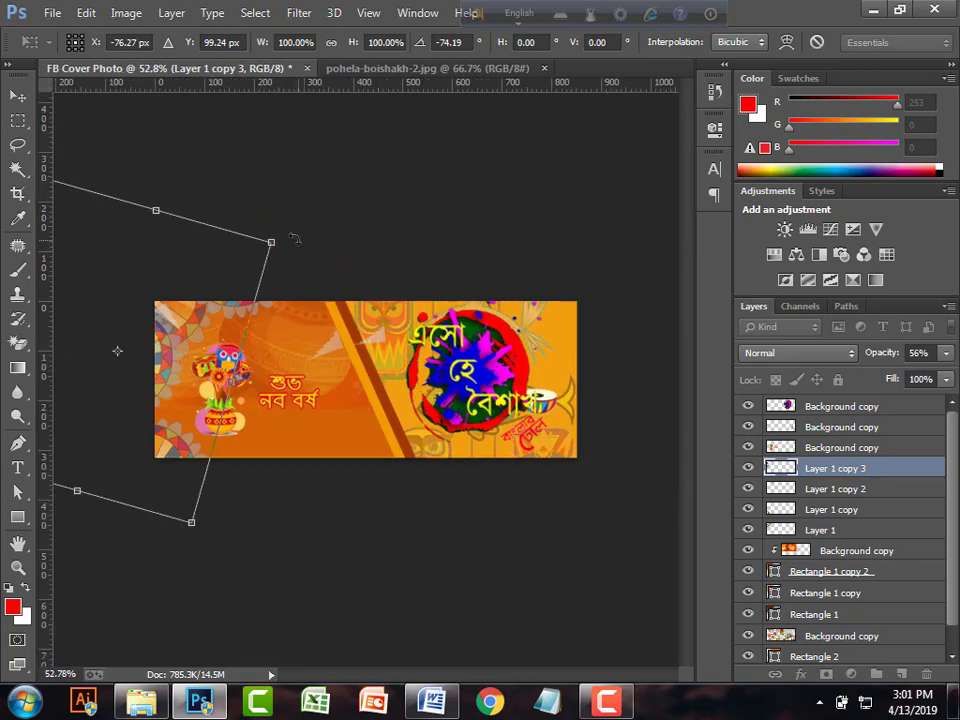
left_click_drag(294, 238, 272, 206)
mouse_move(170, 372)
left_mouse_down()
mouse_move(148, 375)
mouse_move(169, 378)
left_mouse_up()
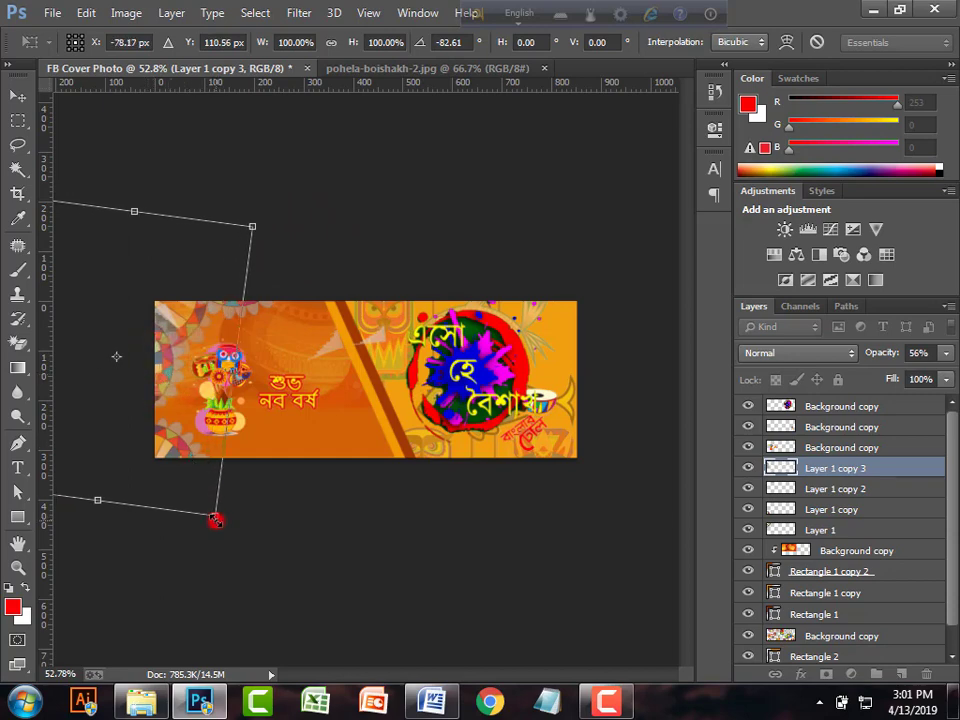
left_click_drag(215, 519, 184, 466)
mouse_move(111, 394)
left_mouse_down()
mouse_move(129, 396)
mouse_move(129, 386)
left_mouse_up()
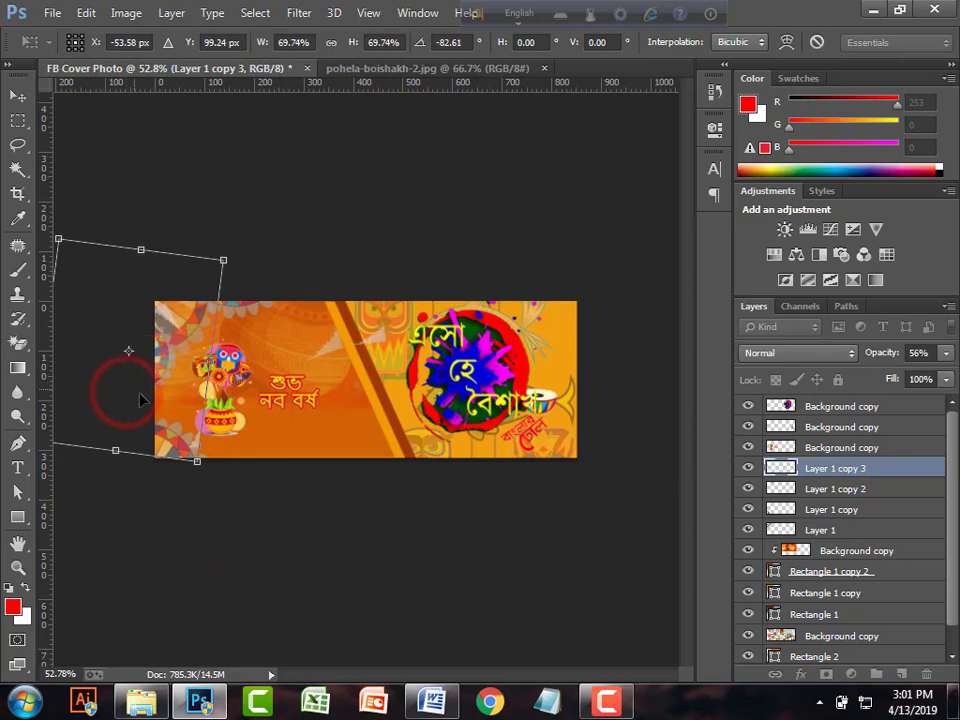
key("Return")
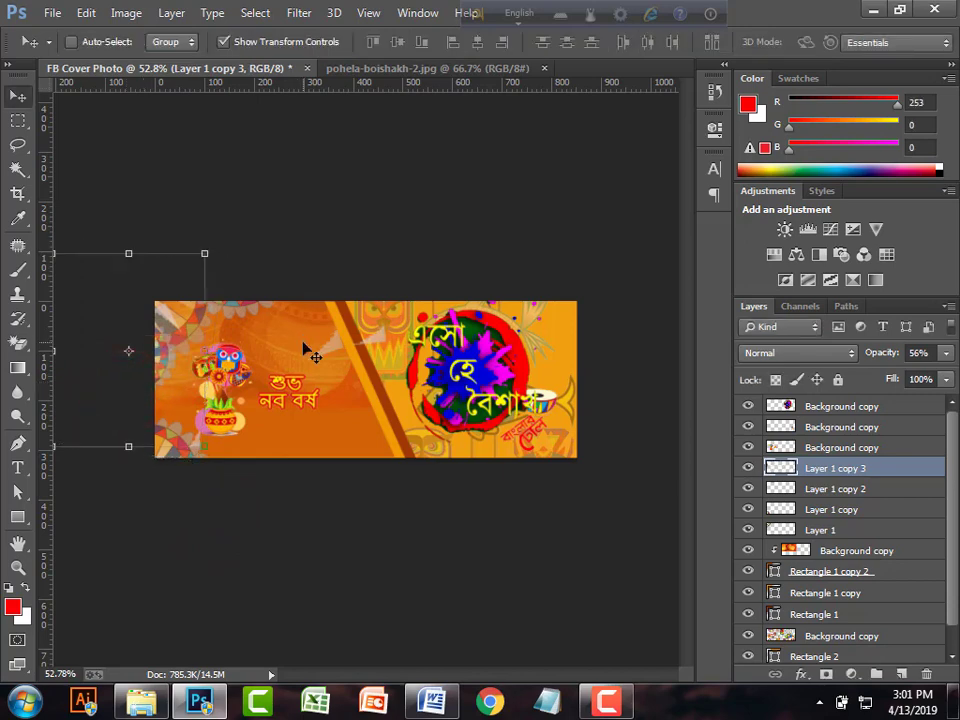
- Erase the white backdrop around the pinwheel on a duplicate layer in pohela-boishakh-2.jpg and copy the pinwheel into FB Cover Photo
left_click(386, 68)
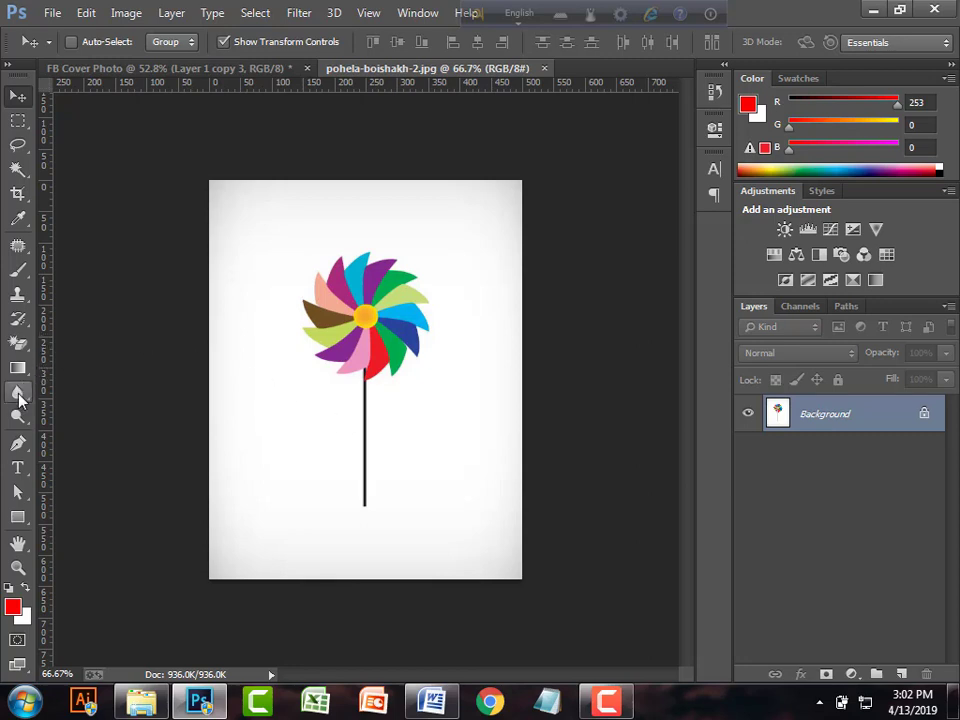
mouse_move(838, 414)
left_mouse_down()
mouse_move(844, 527)
mouse_move(900, 673)
left_mouse_up()
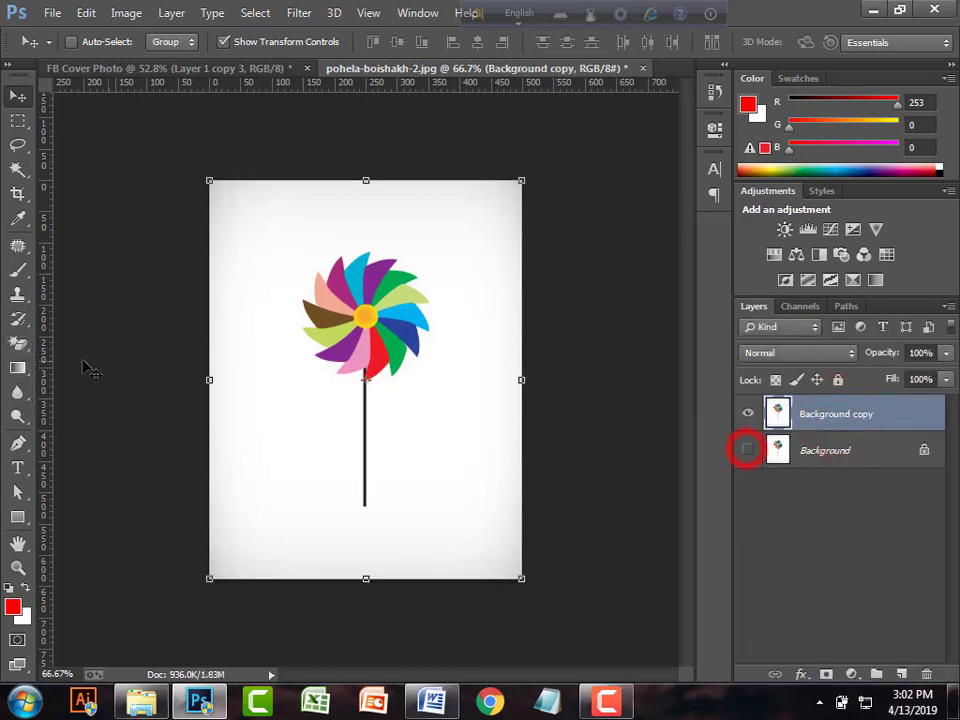
left_click(17, 343)
left_click(268, 413)
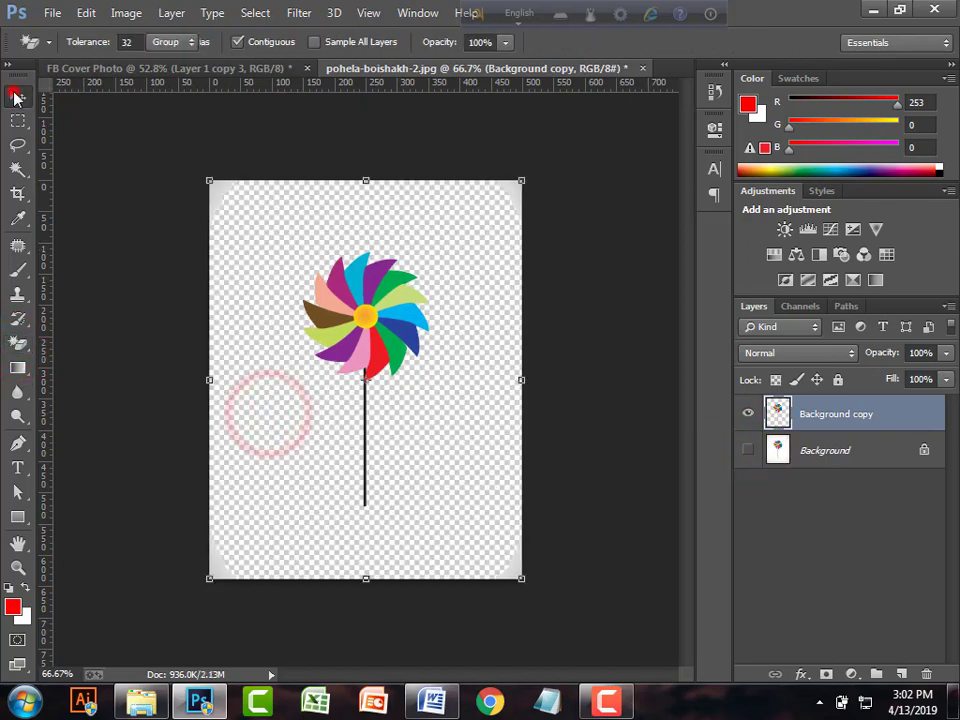
left_click(15, 95)
left_click_drag(368, 379, 340, 455)
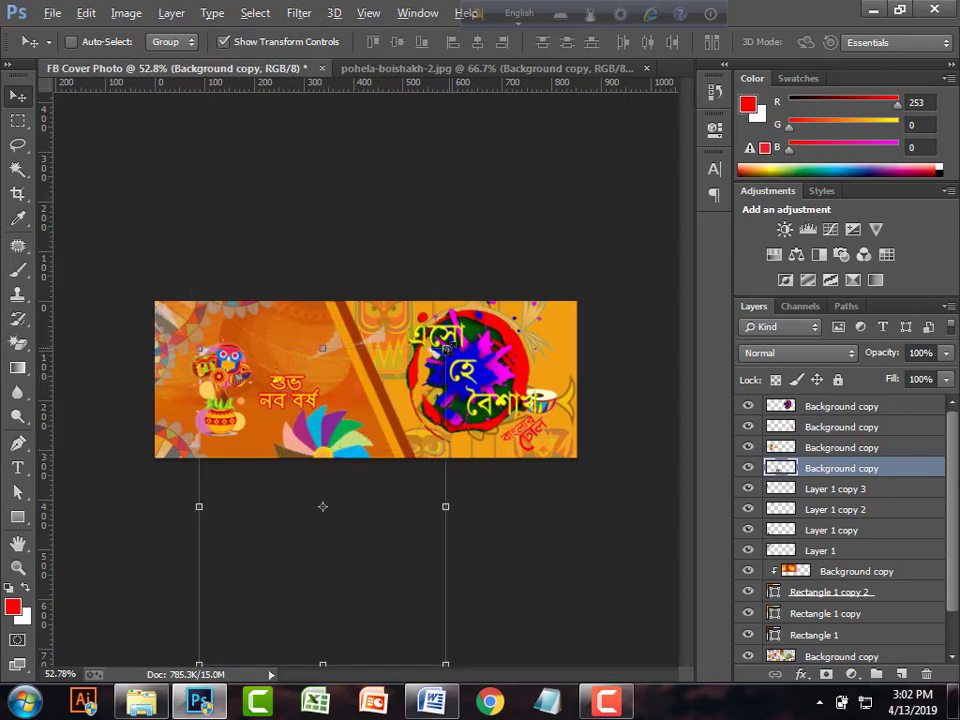
- Scale the pasted pinwheel to about 71% and move it up beside the left greeting, fully inside the cover
left_click_drag(447, 349, 410, 395)
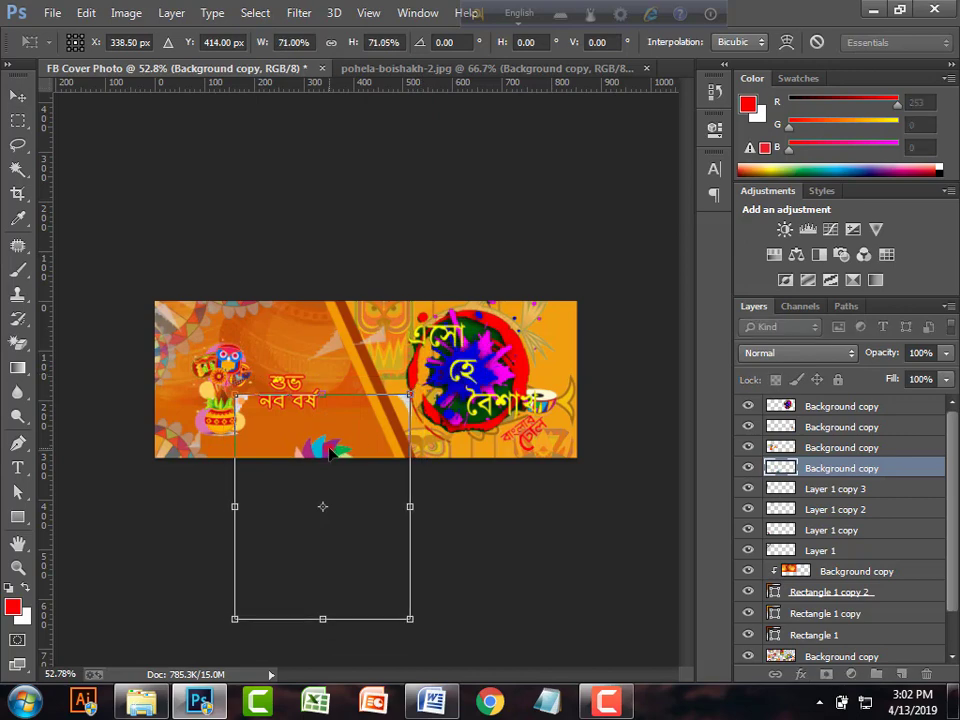
left_click_drag(330, 452, 329, 414)
scroll(345, 437, "up", 2)
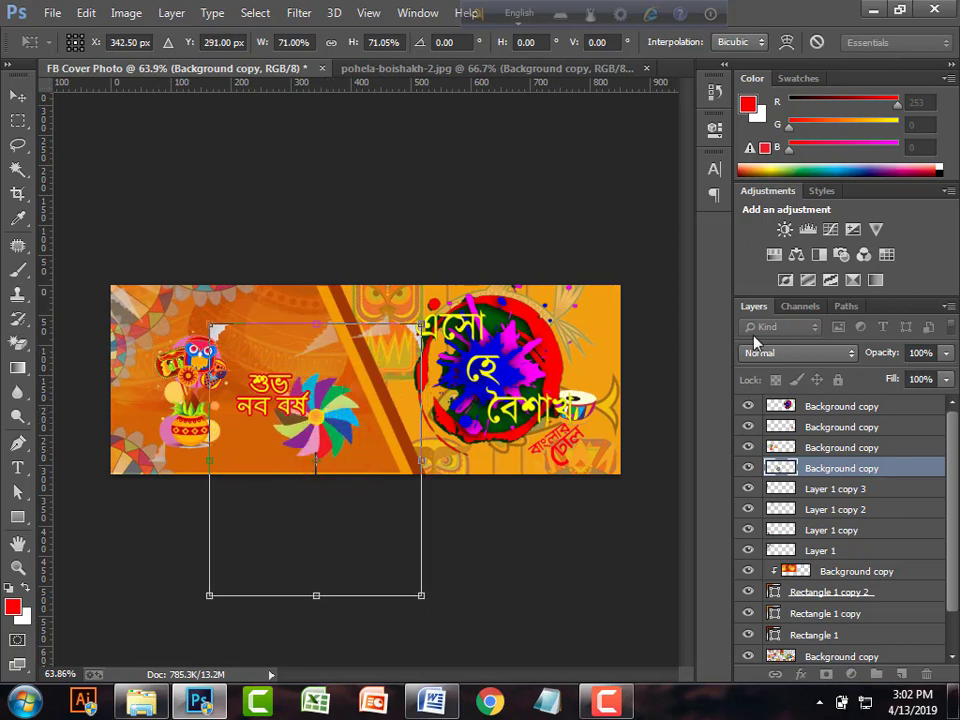
- Fade the pinwheel to 57% opacity and place a duplicate of it just to its left
left_click(946, 353)
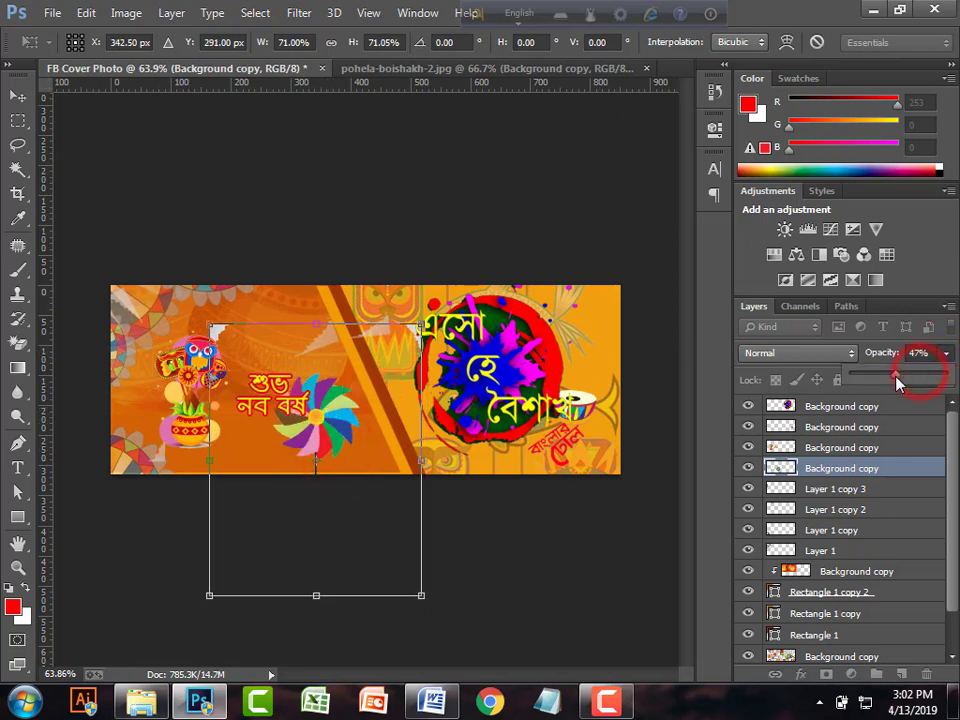
left_click_drag(897, 383, 910, 383)
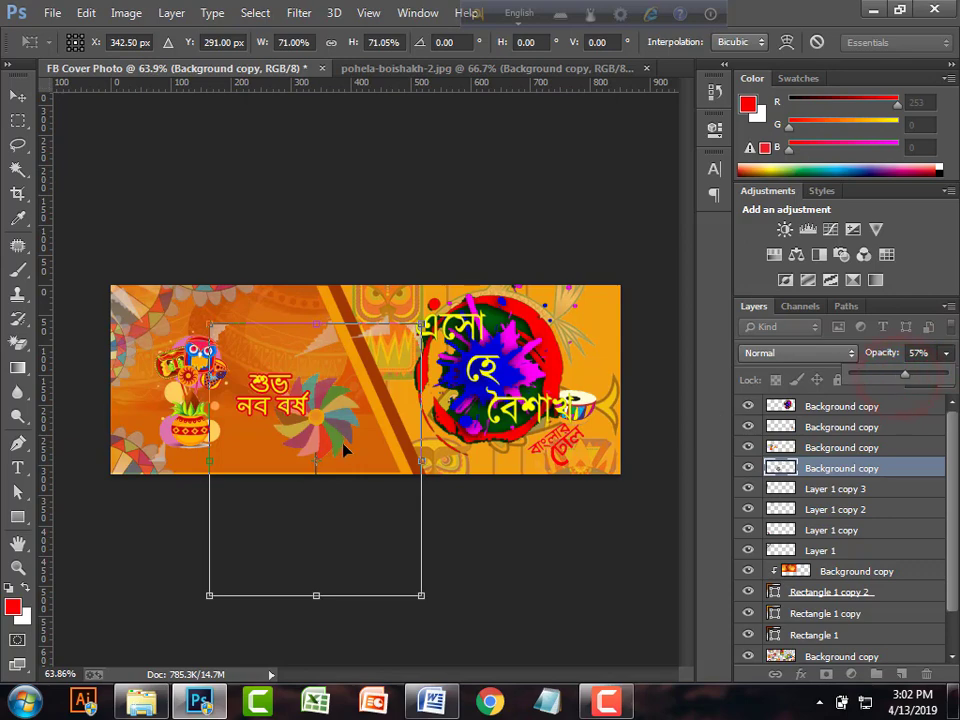
left_click_drag(338, 428, 270, 430)
key("Return")
- Scale the pinwheel cut-out layer in pohela-boishakh-2.jpg to about 54% and apply the transformation
left_click(400, 68)
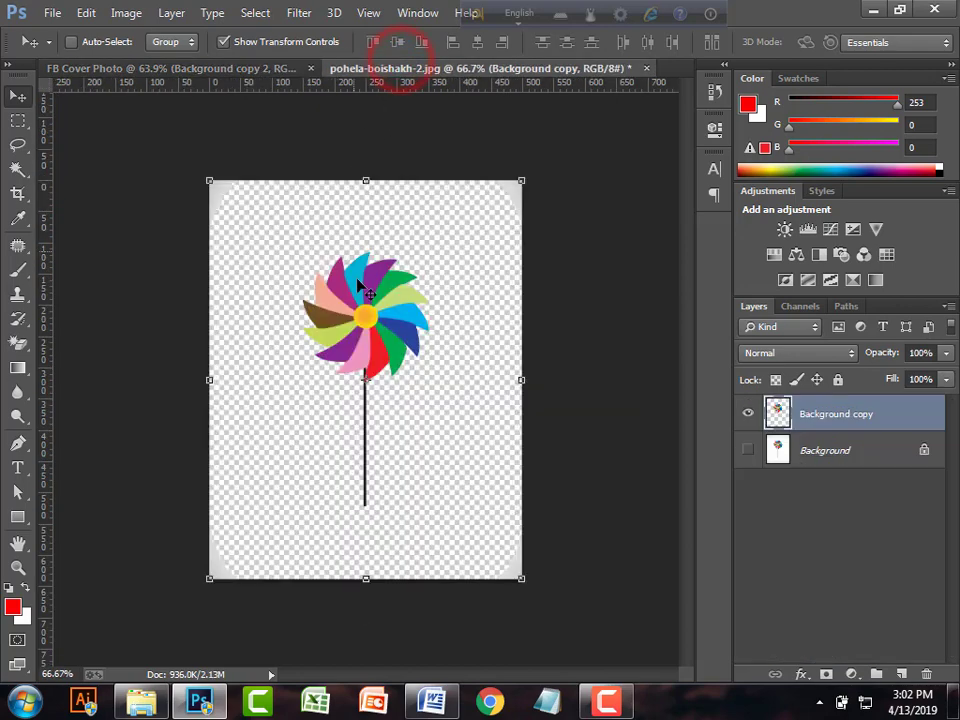
key("ctrl+t")
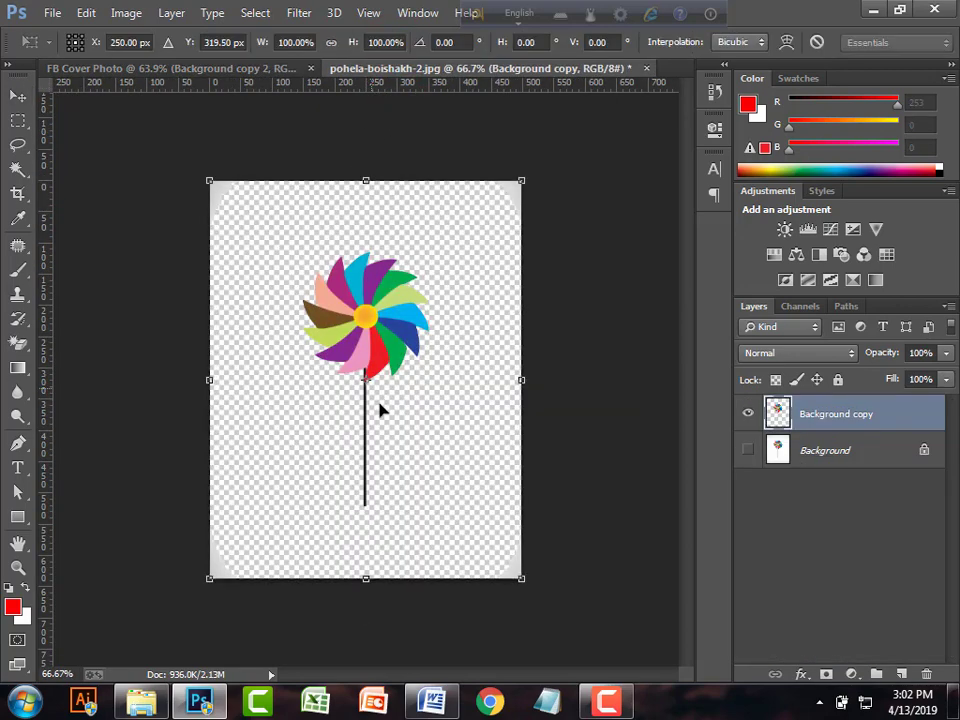
left_click_drag(521, 578, 448, 485)
scroll(450, 458, "up", 4)
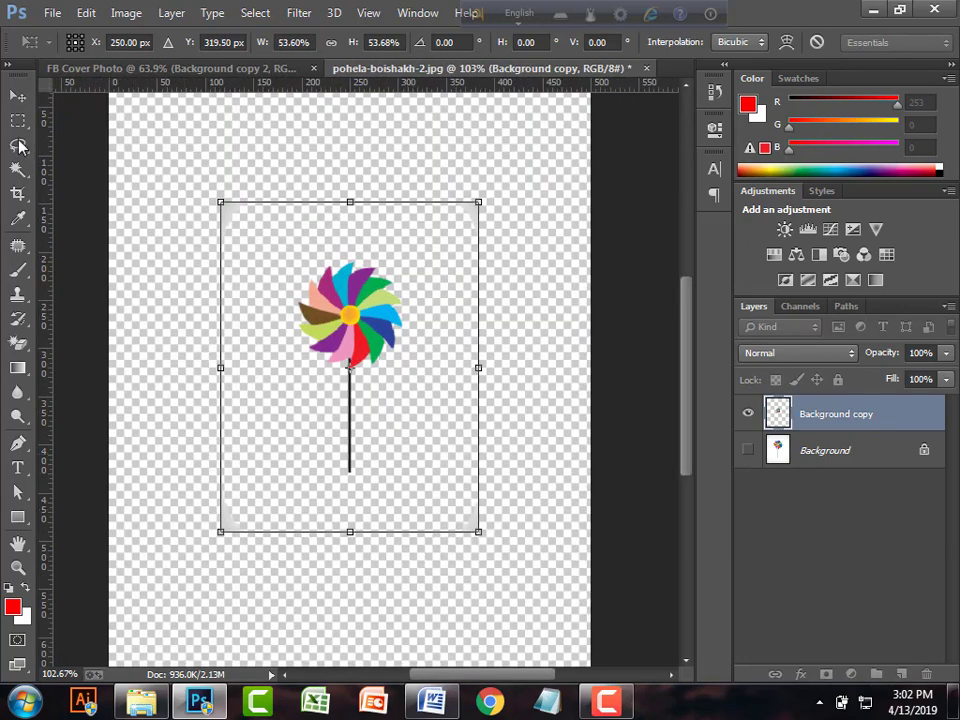
left_click(18, 120)
left_click(420, 277)
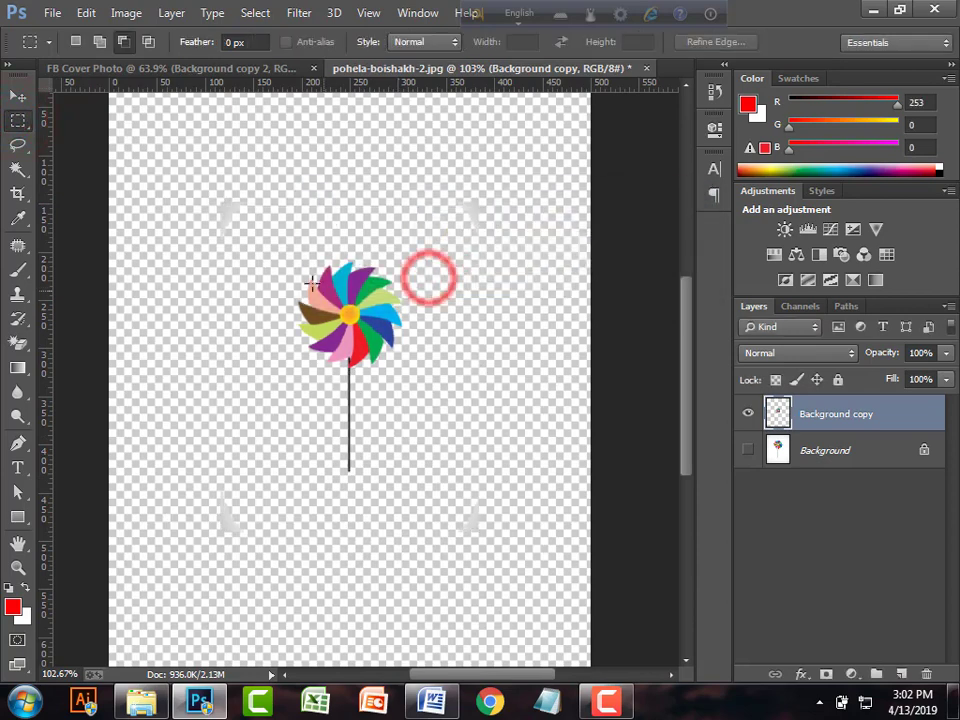
- Marquee-select the small pinwheel with its stick, invert the selection, delete the leftover grey corners and deselect
left_click_drag(278, 248, 327, 303)
left_click_drag(400, 424, 416, 486)
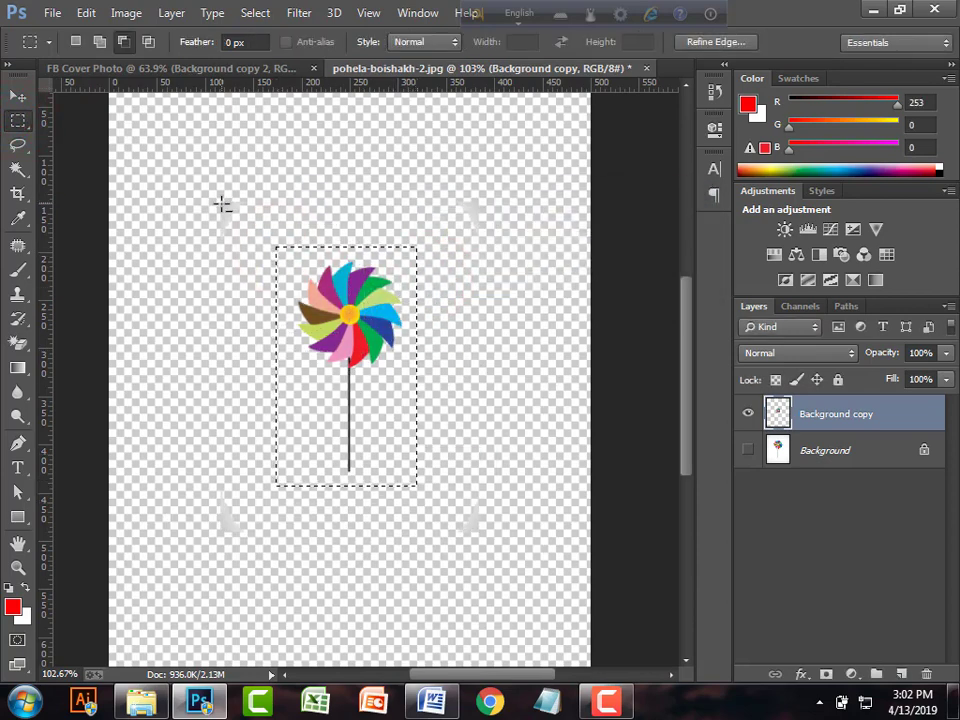
left_click(746, 452)
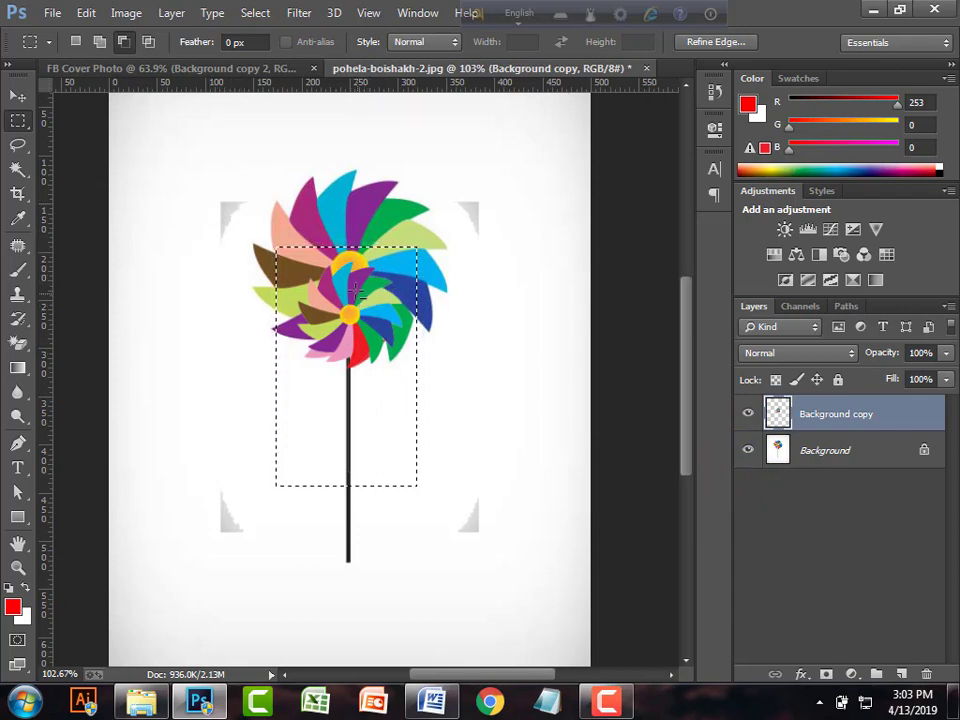
left_click(255, 13)
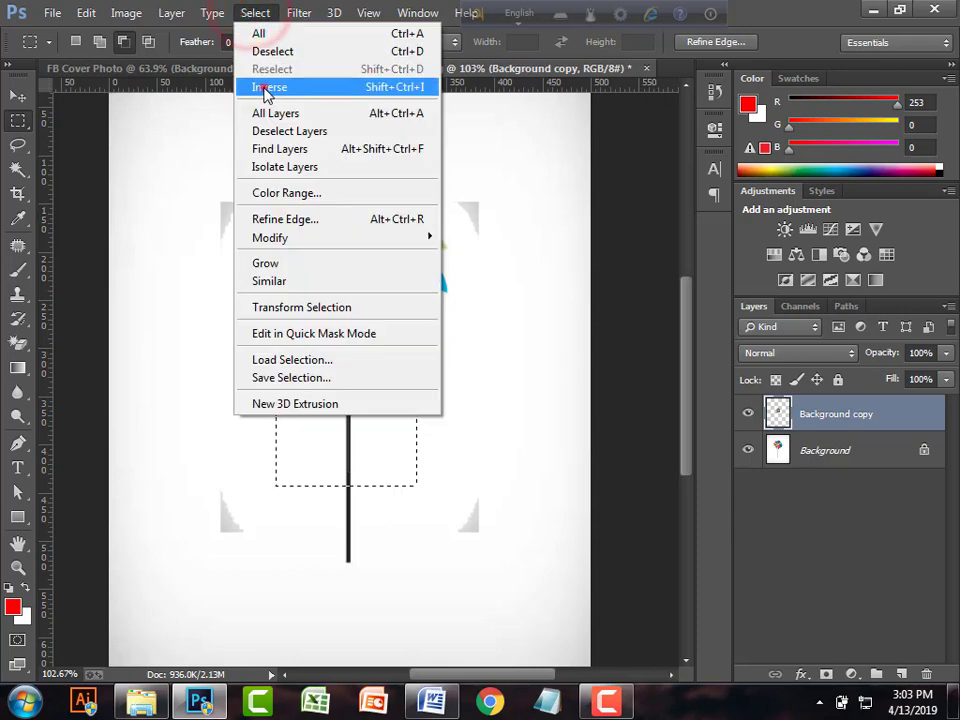
left_click(264, 88)
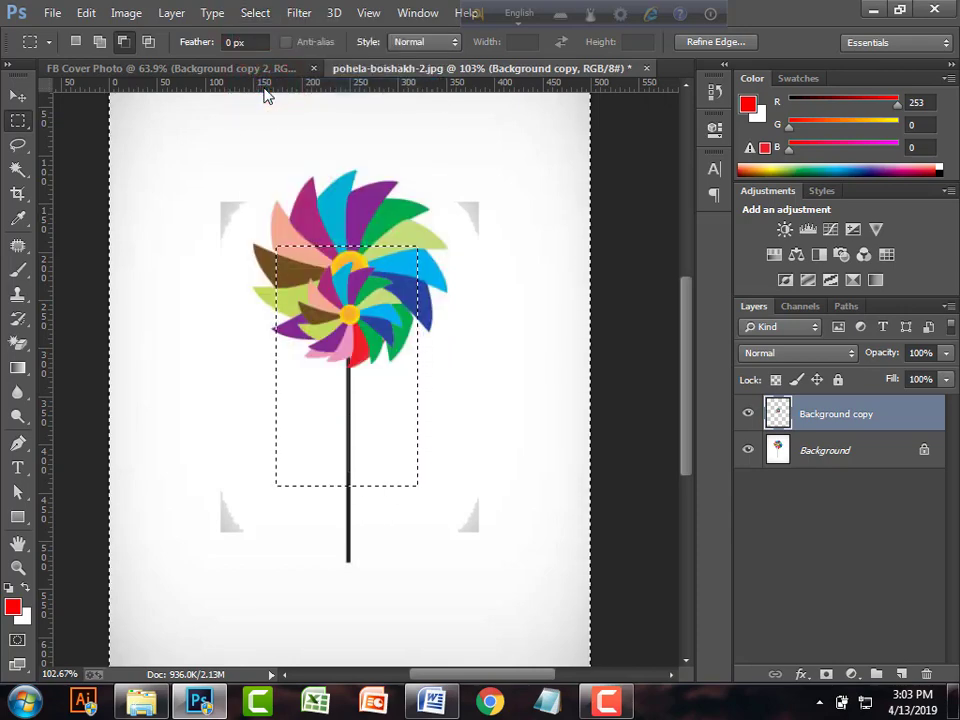
key("Delete")
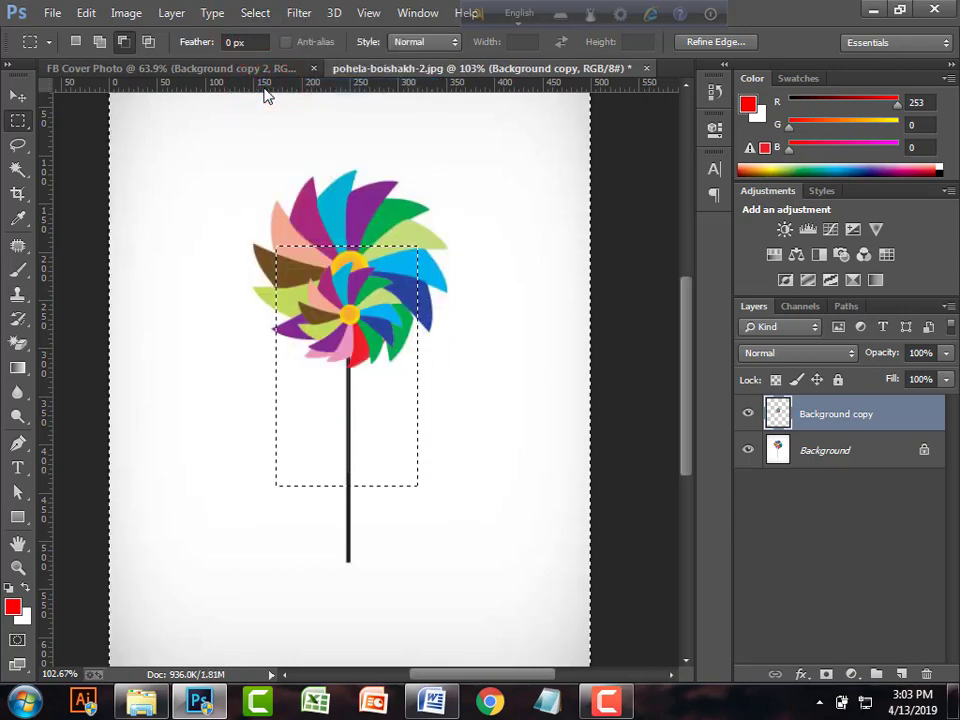
left_click(16, 94)
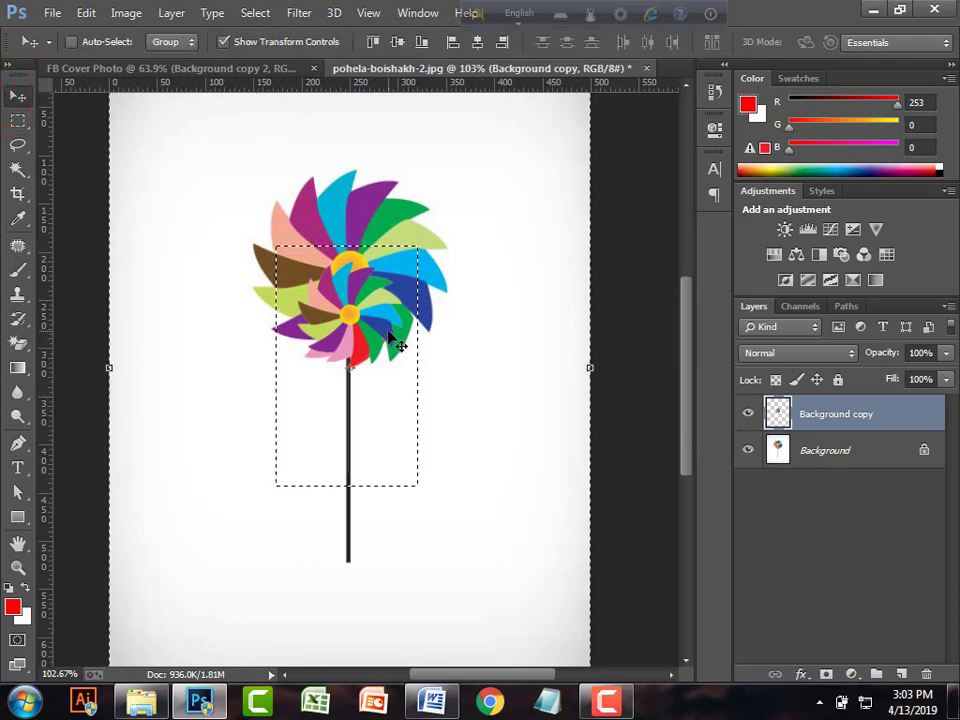
key("ctrl+d")
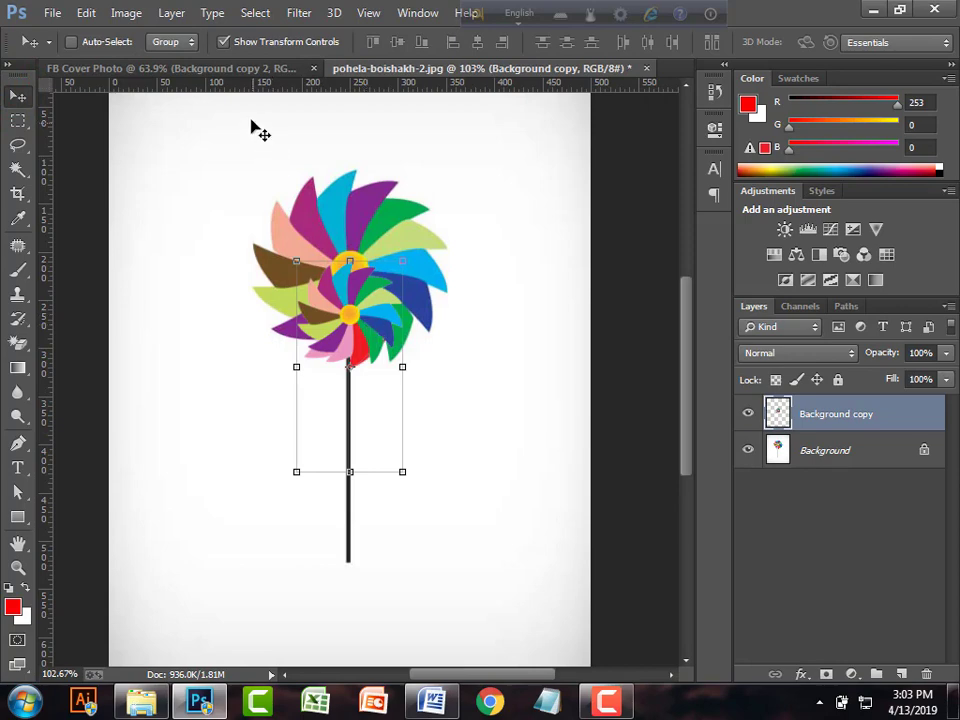
- Delete both faded pinwheel layers from FB Cover Photo
left_click(234, 67)
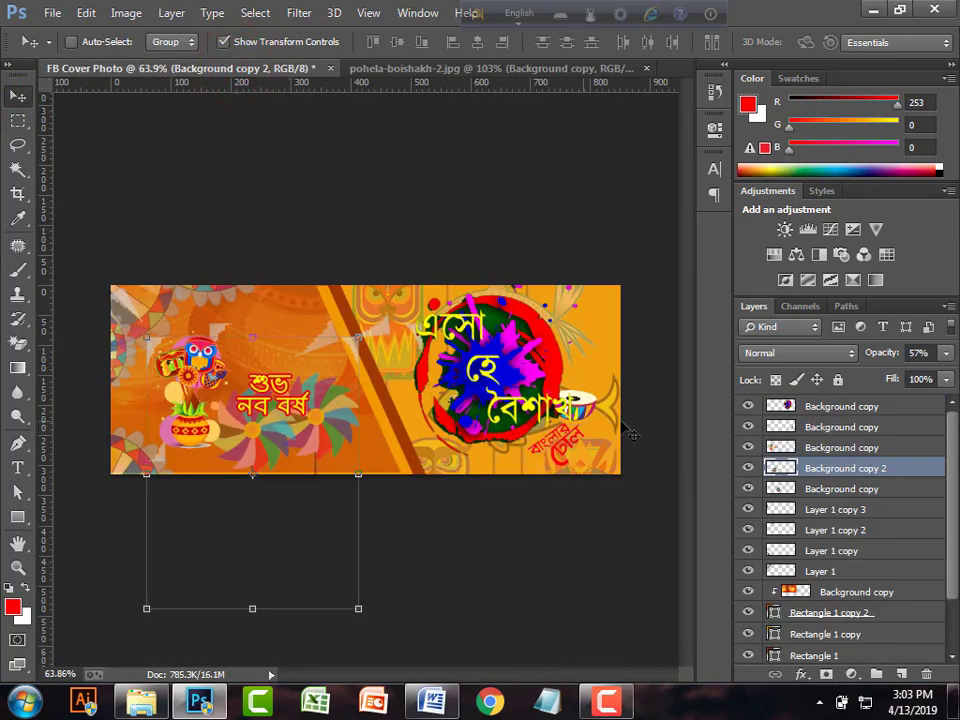
key("ctrl+e")
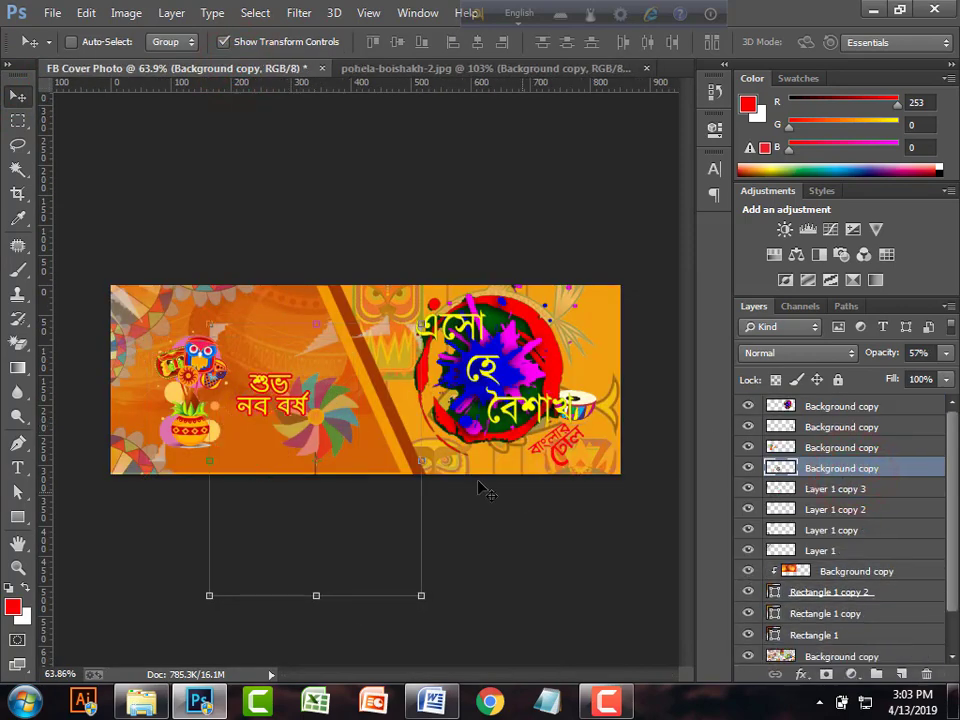
left_click_drag(808, 468, 926, 674)
- Copy the cleaned pinwheel into FB Cover Photo, scale it to about 146% and place it at the bottom edge beside the left greeting
left_click(380, 68)
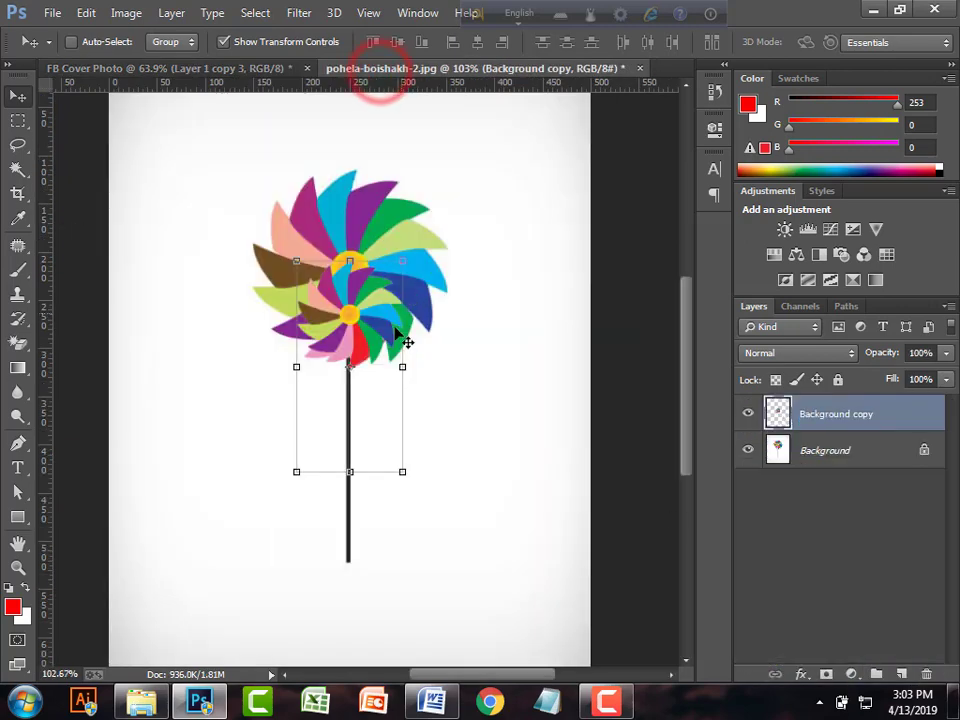
left_click_drag(304, 338, 333, 446)
scroll(348, 467, "up", 1)
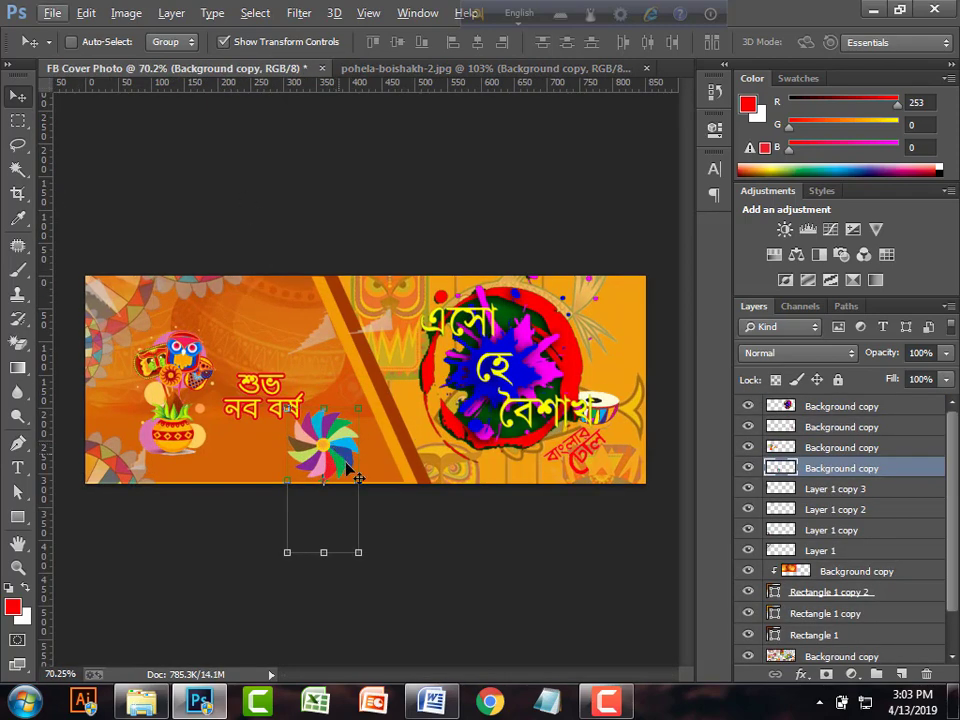
left_click_drag(358, 552, 354, 557)
mouse_move(342, 440)
left_mouse_down()
mouse_move(316, 452)
mouse_move(342, 452)
left_mouse_up()
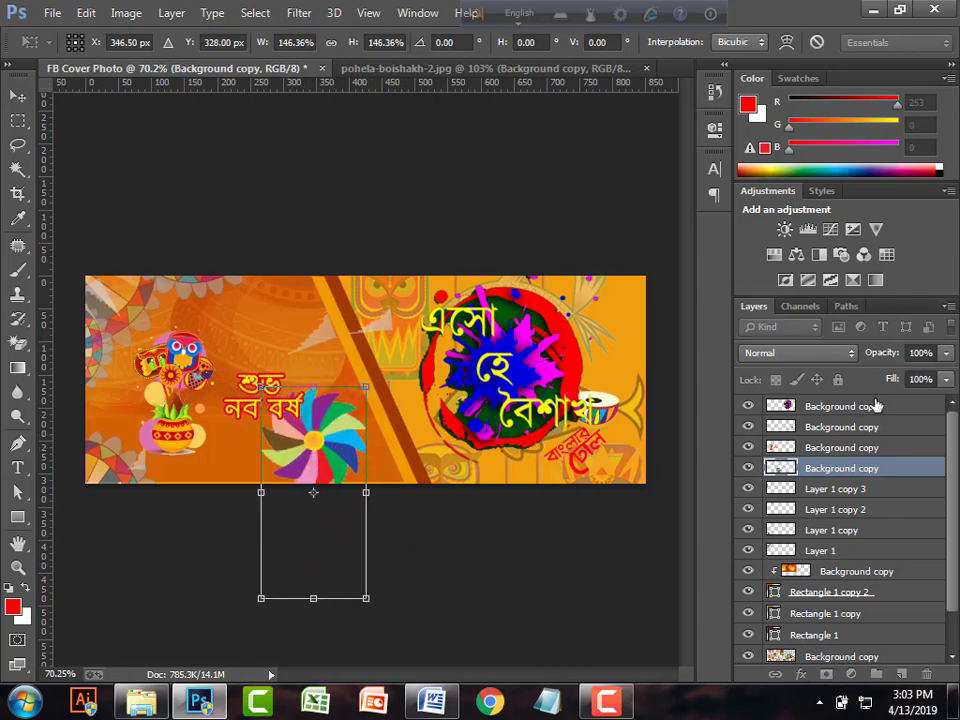
- Fade the pinwheel to 44% opacity and apply its transformation
left_click(945, 353)
left_click_drag(938, 375, 892, 376)
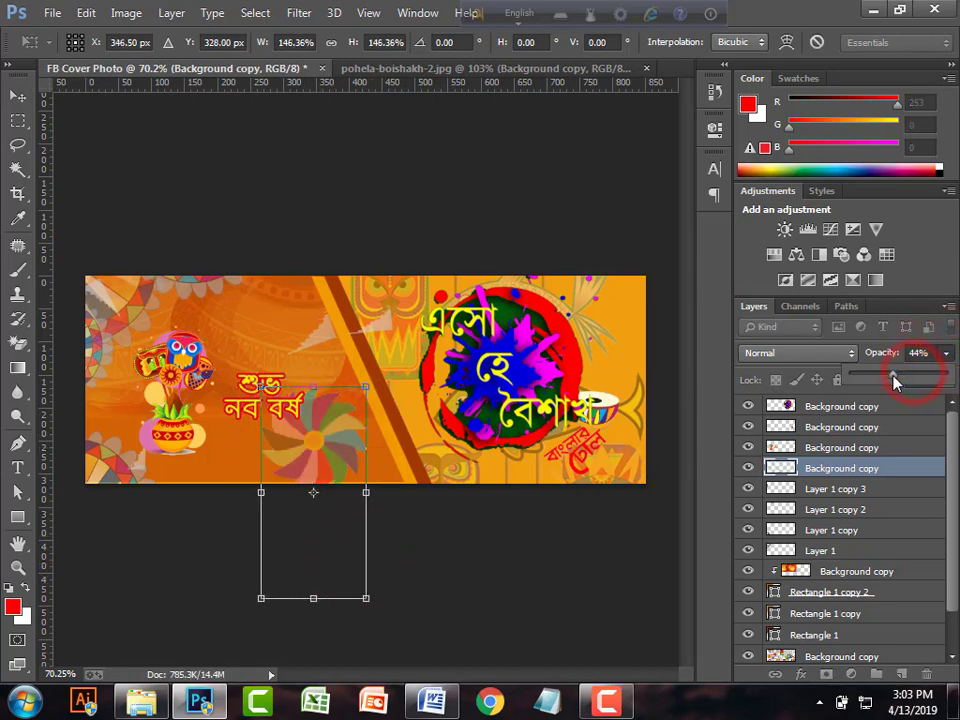
left_click(659, 393)
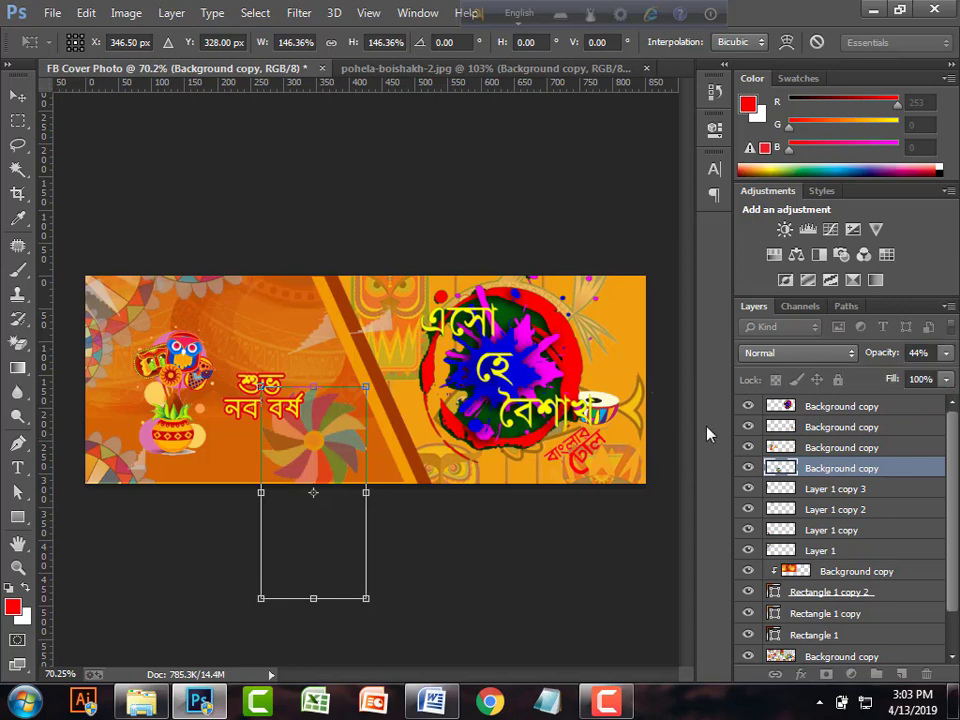
key("Return")
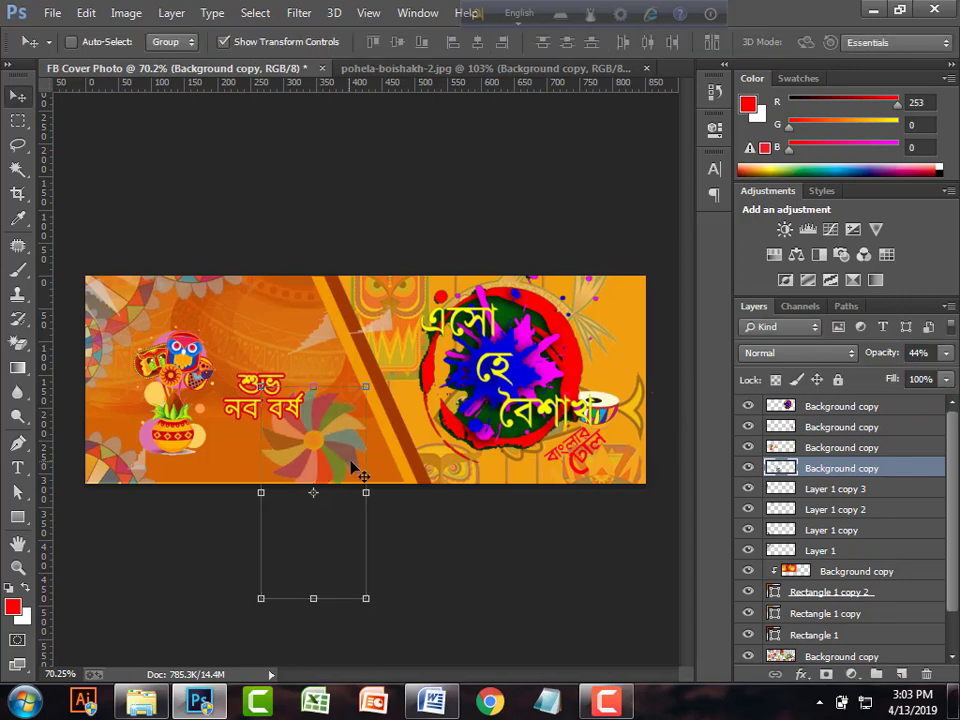
- Duplicate the faded pinwheel twice, placing the copies lower on either side of it so the cover's bottom edge crops them
left_click_drag(352, 466, 372, 518)
key("ctrl+j")
key("ctrl+j")
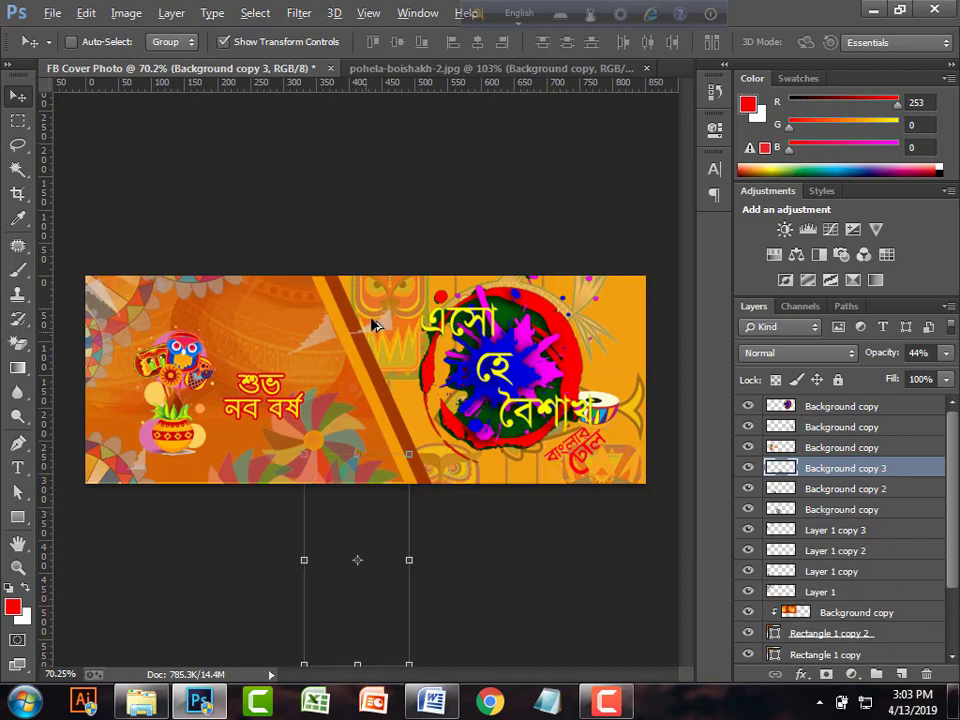
- Toggle the drum, newest pinwheel copy and clipped background layers off and on to review what each contributes
scroll(377, 321, "up", 4)
scroll(377, 321, "down", 2)
scroll(384, 325, "down", 3)
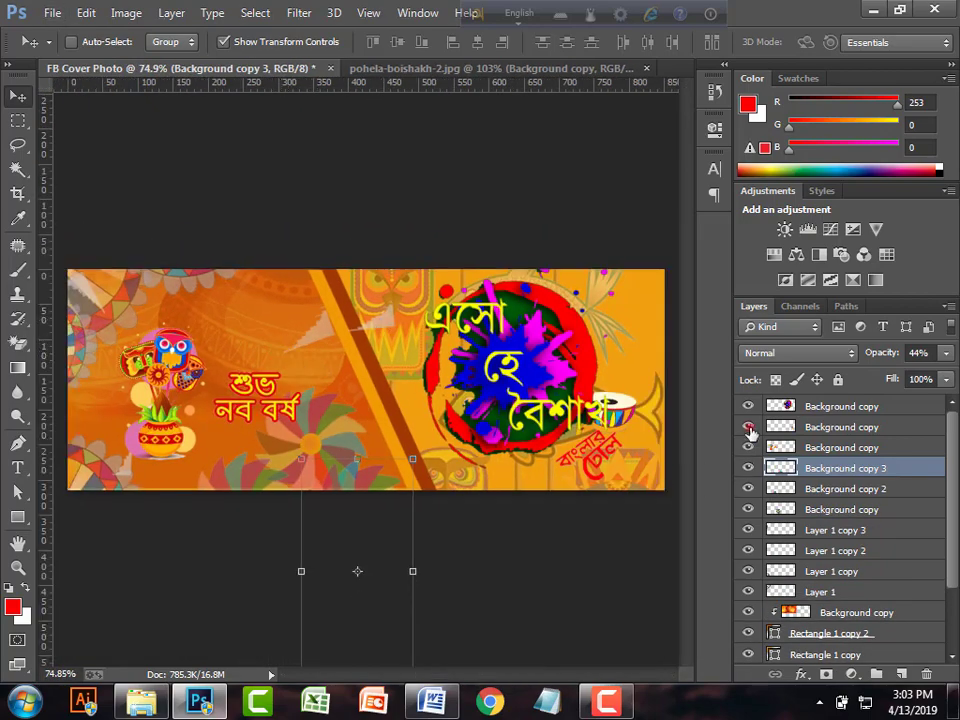
left_click(749, 427)
left_click(745, 468)
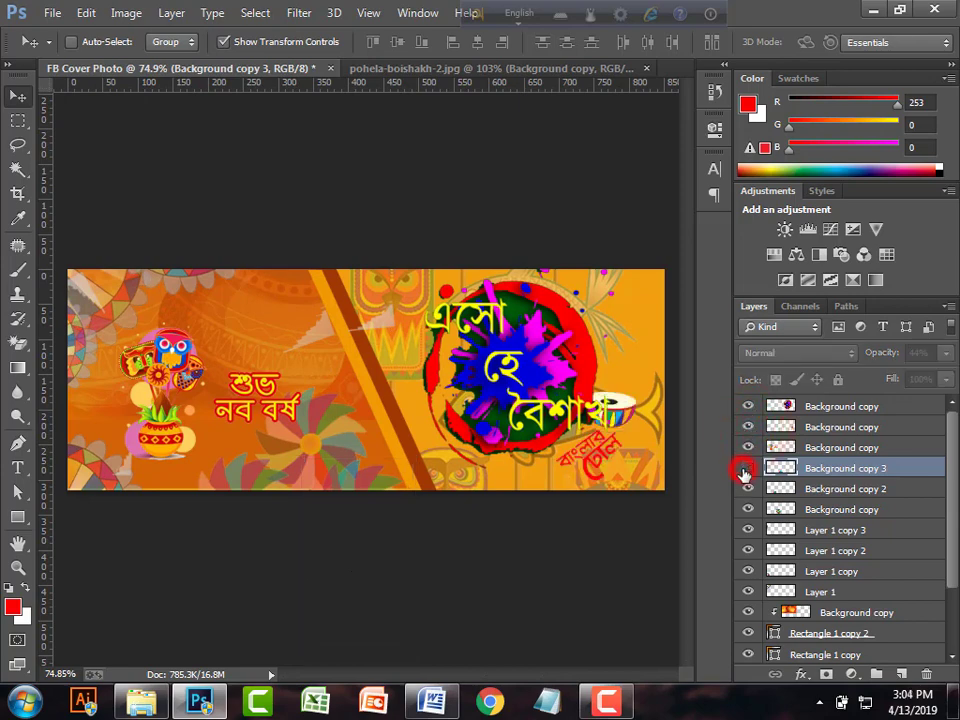
left_click(745, 468)
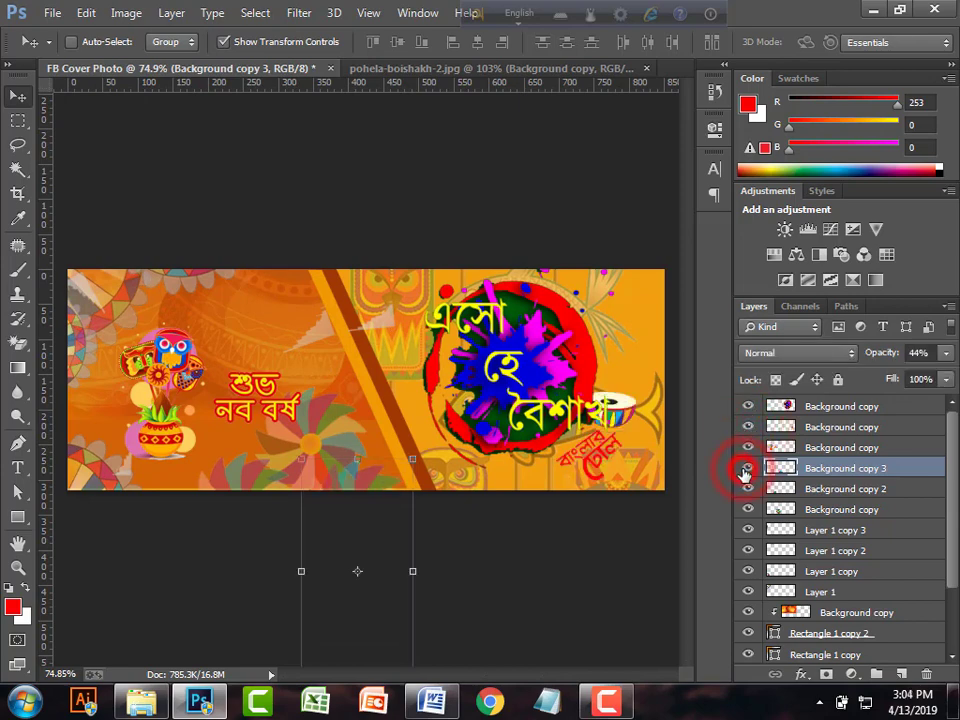
left_click(748, 612)
left_click(748, 612)
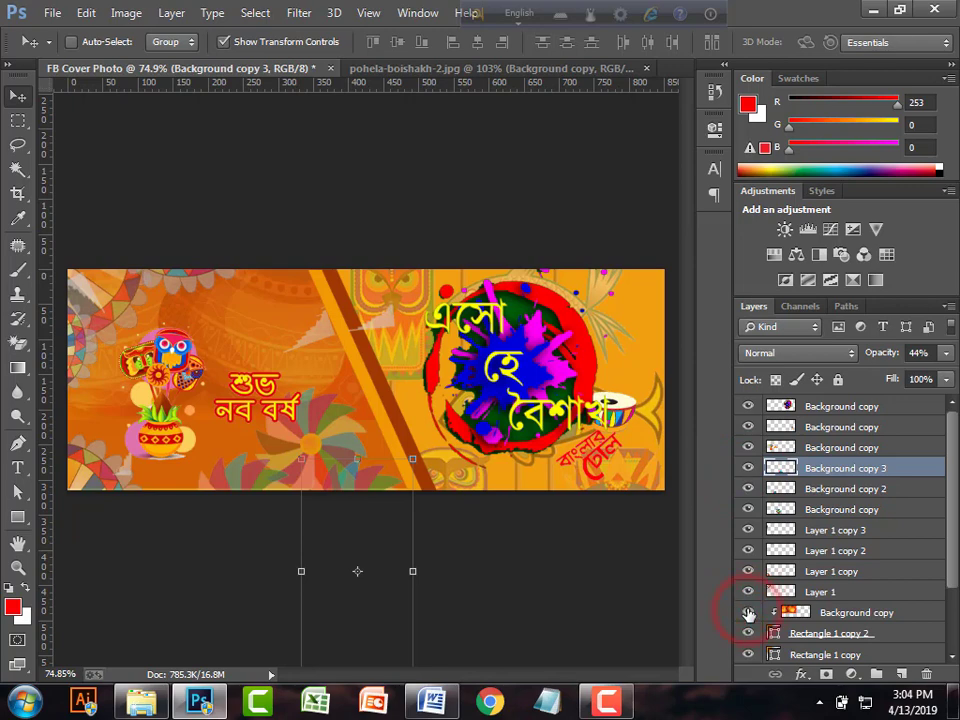
- Toggle the colour-splash greeting and drum layers off and on to inspect the artwork on the cover's right half
key("alt")
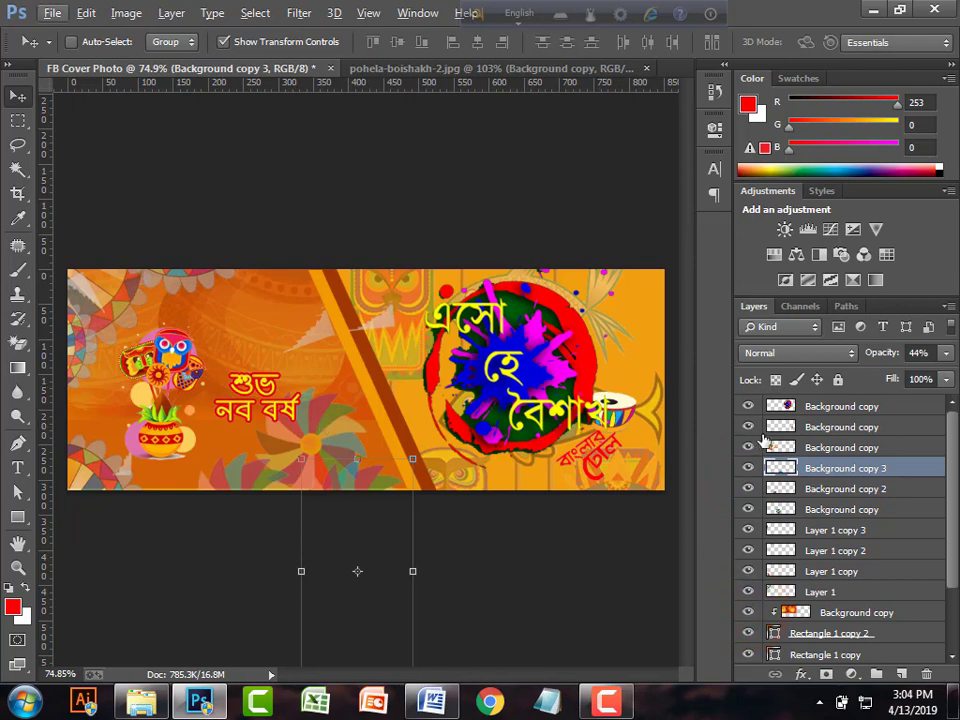
left_click(748, 406)
left_click(814, 427)
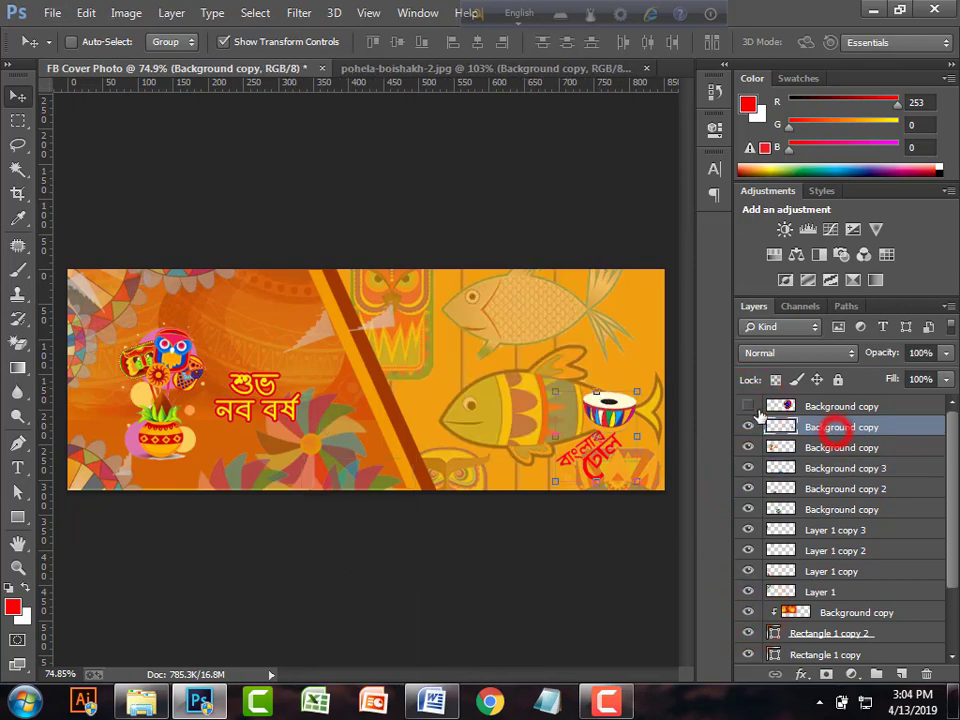
left_click(748, 406)
left_click(748, 406)
left_click(748, 406)
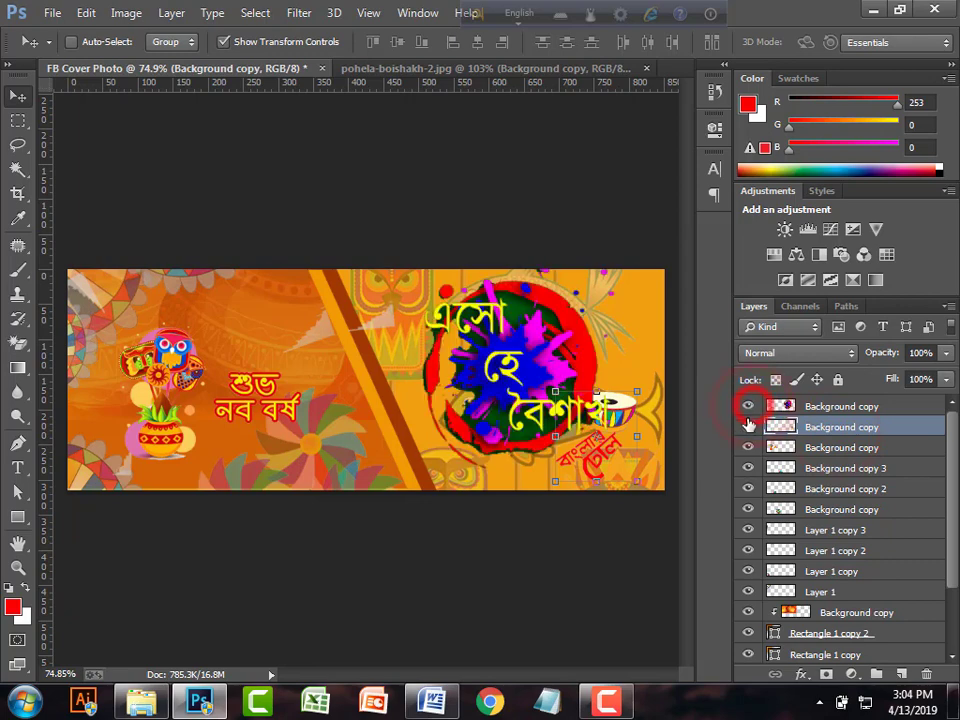
left_click(748, 430)
left_click(748, 430)
- Check the left-edge fan copy by toggling Layer 1 copy 3, and inspect the first pinwheel's layer
scroll(855, 513, "down", 2)
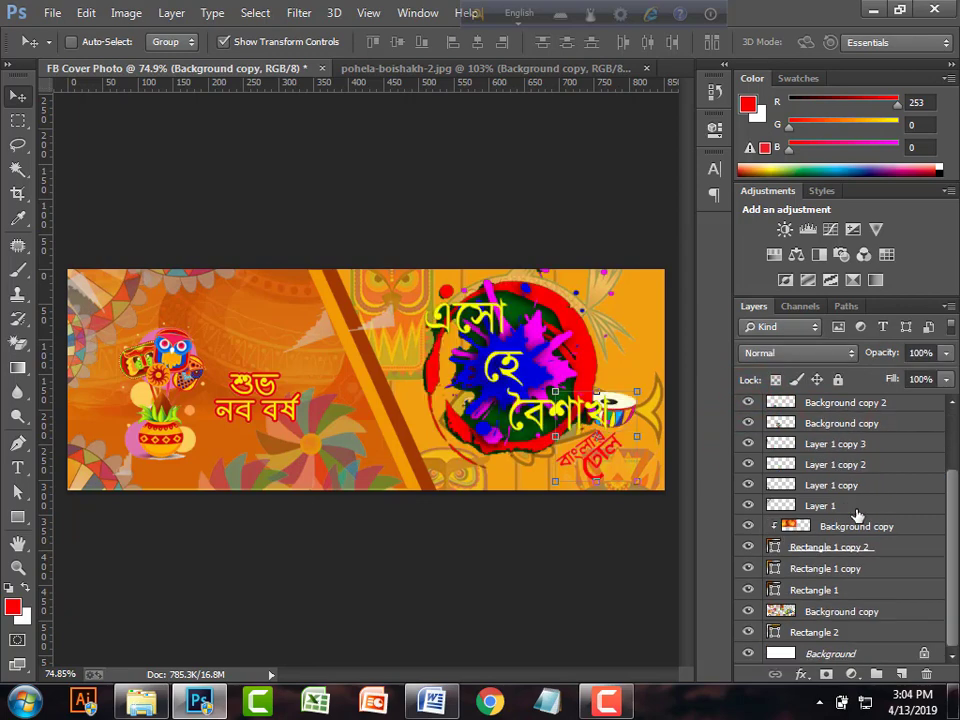
left_click(825, 447)
left_click(747, 444)
left_click(747, 444)
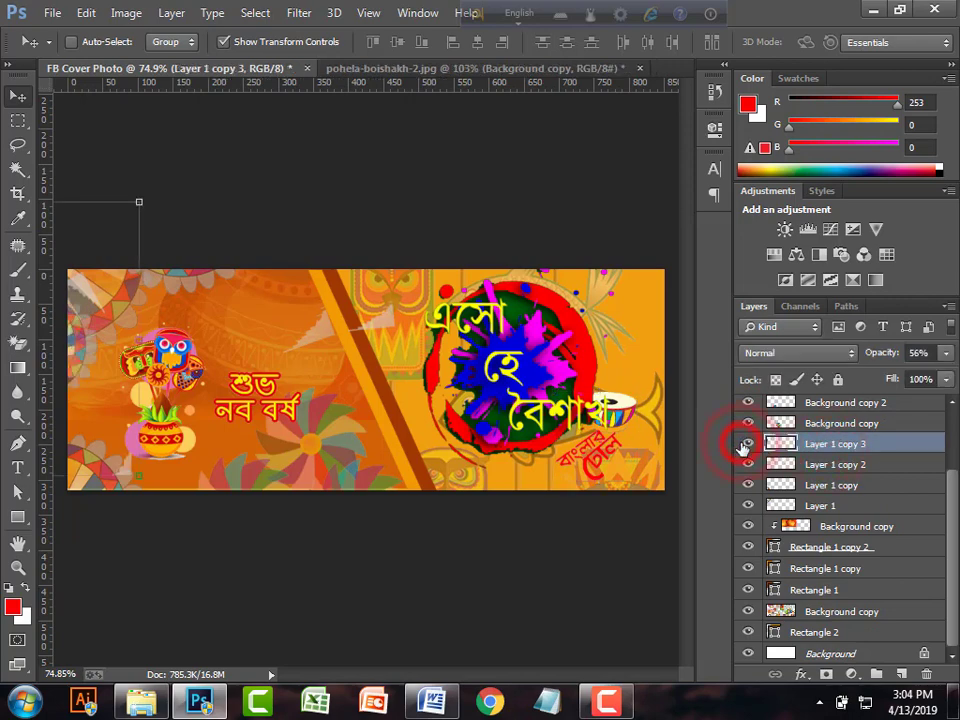
left_click(830, 425)
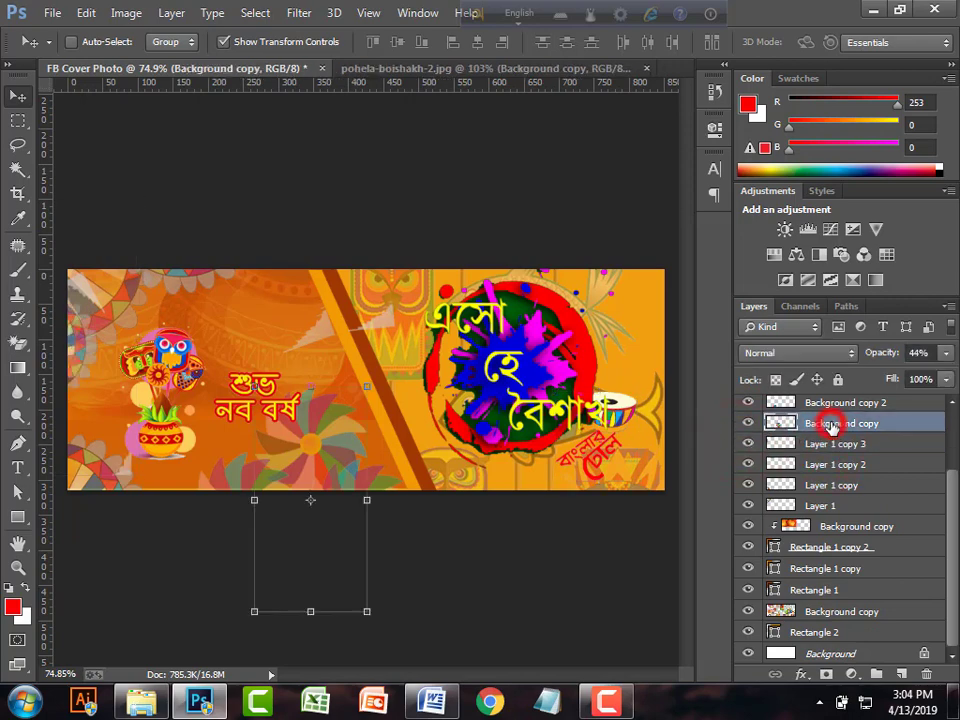
left_click(749, 446)
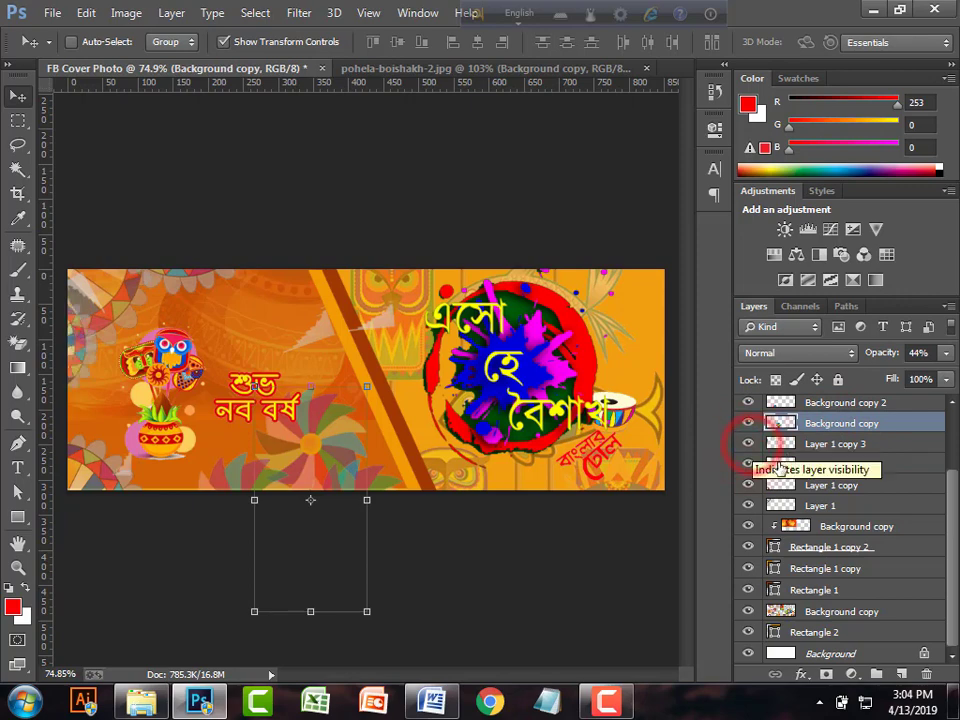
- Check the fan layers' visibility, then merge Layer 1 and its three copies into a single layer
left_click(749, 465)
left_click(749, 465)
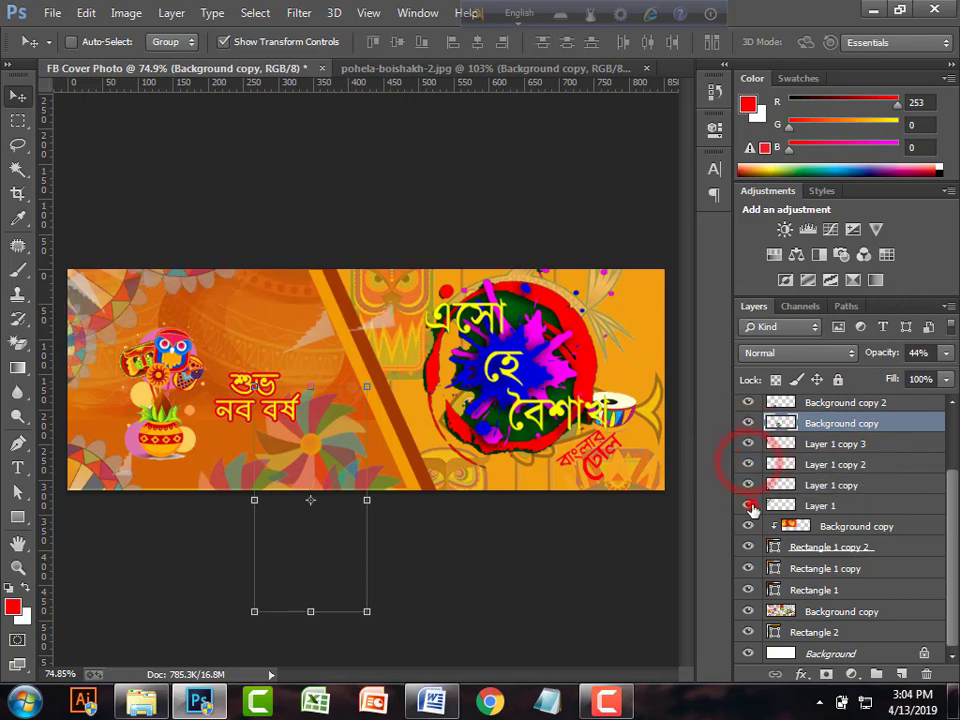
left_click(750, 507)
left_click(749, 507)
left_click(828, 445)
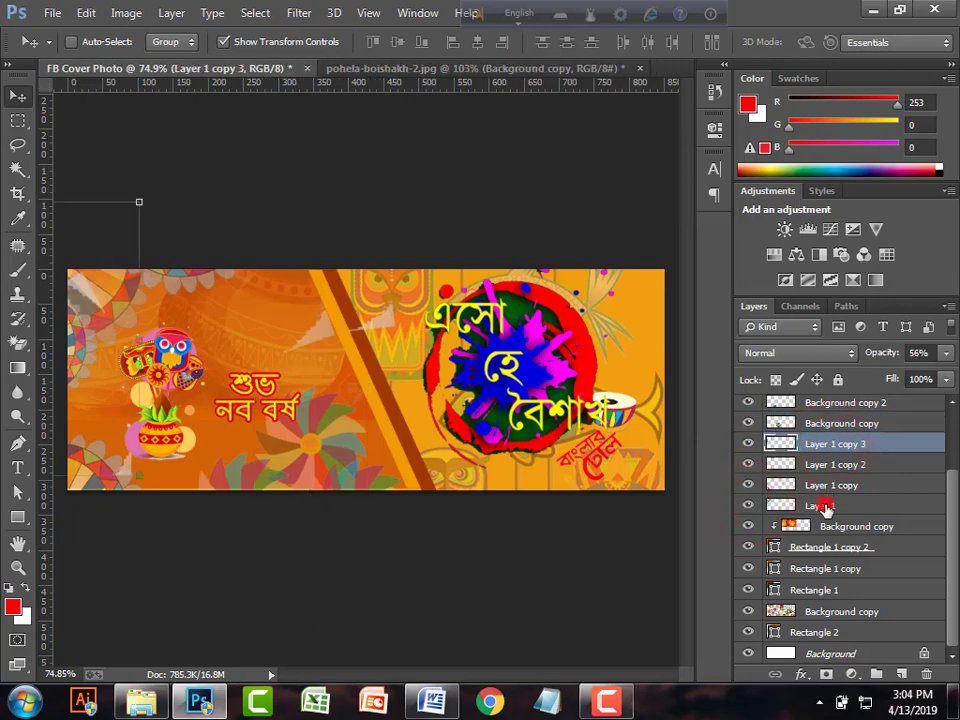
left_click(823, 507, "shift")
right_click(823, 463)
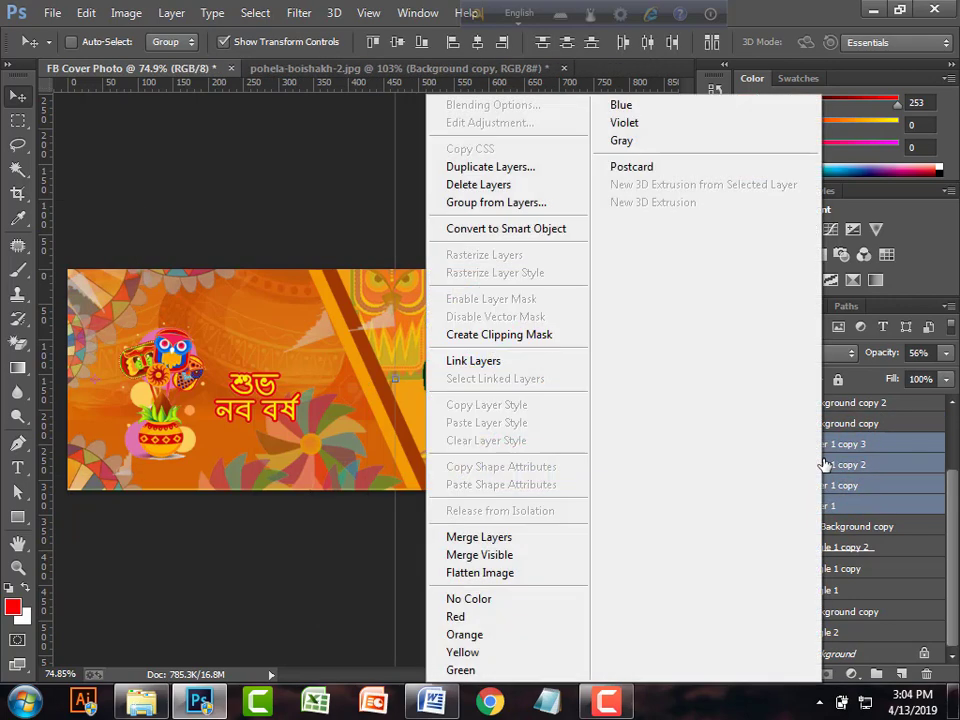
left_click(485, 538)
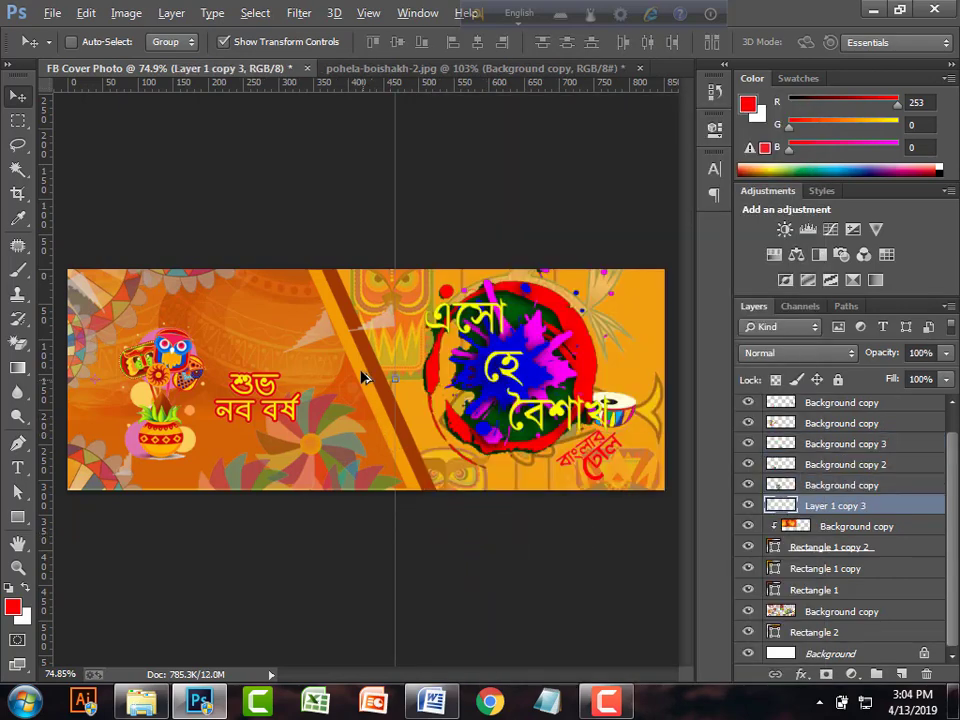
- Delete the stray pale fan fragment beside the diagonal stripe using a rectangular selection on the merged fan layer, then deselect
scroll(363, 377, "up", 2)
scroll(325, 345, "down", 2)
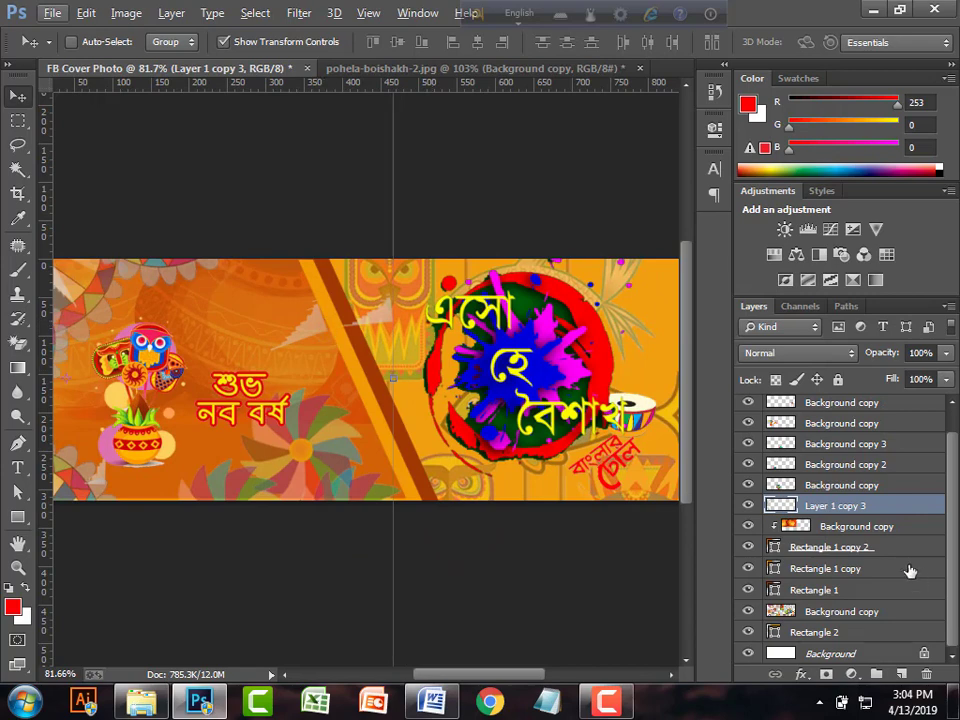
left_click(18, 121)
left_click_drag(258, 272, 398, 373)
key("Delete")
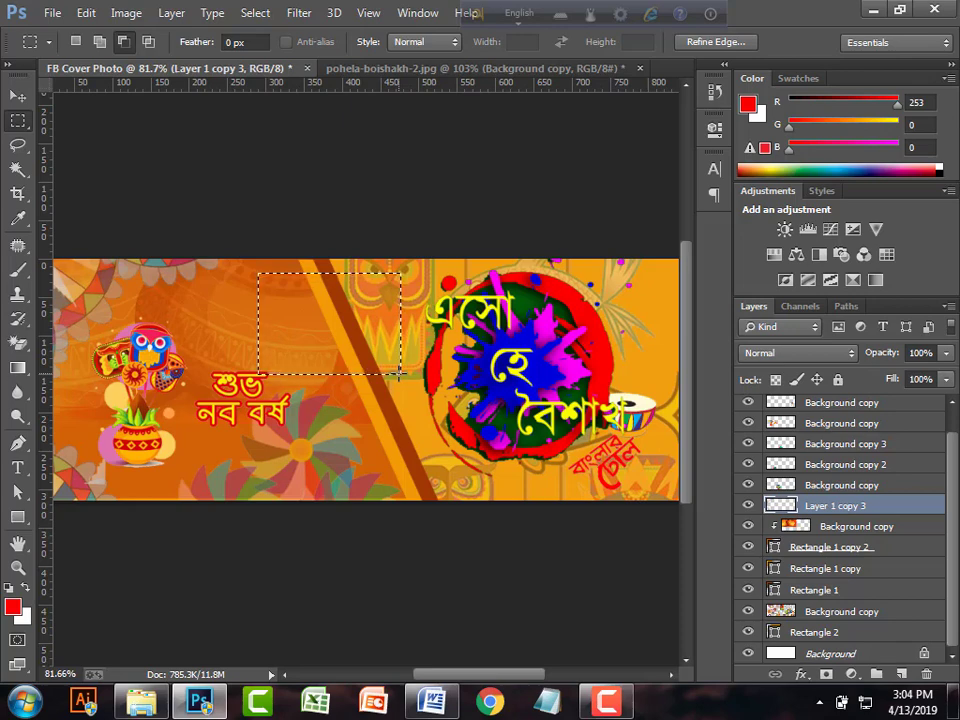
scroll(400, 375, "down", 4)
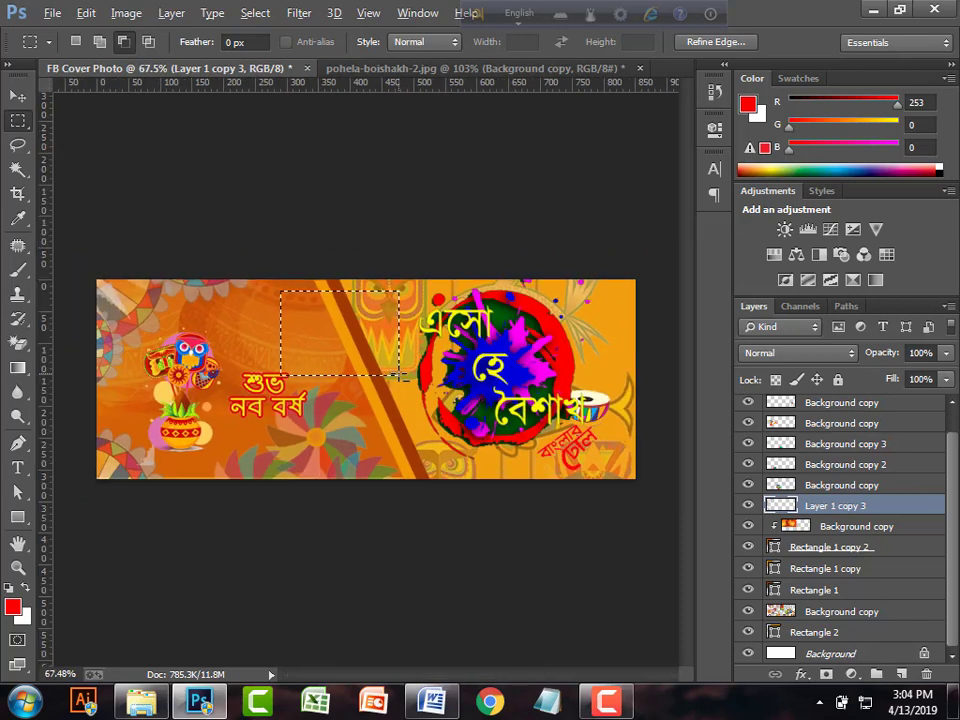
left_click(422, 368)
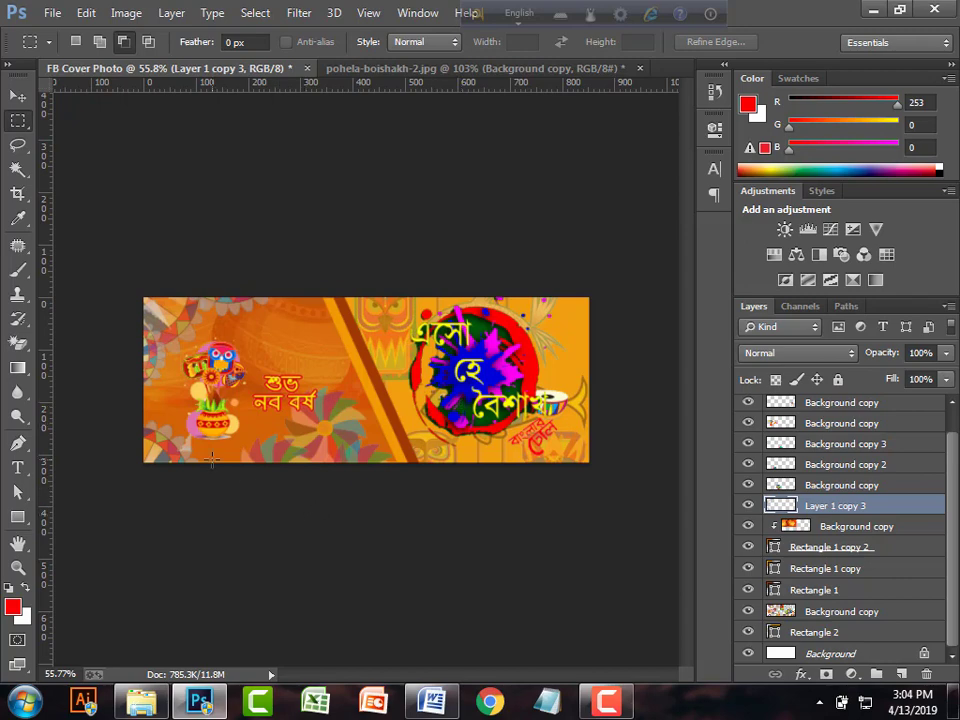
- Erase the leftover pale patches around the fans in the cover's upper-left and lower-left corners with the Magic Eraser at tolerance 32
scroll(232, 331, "up", 4)
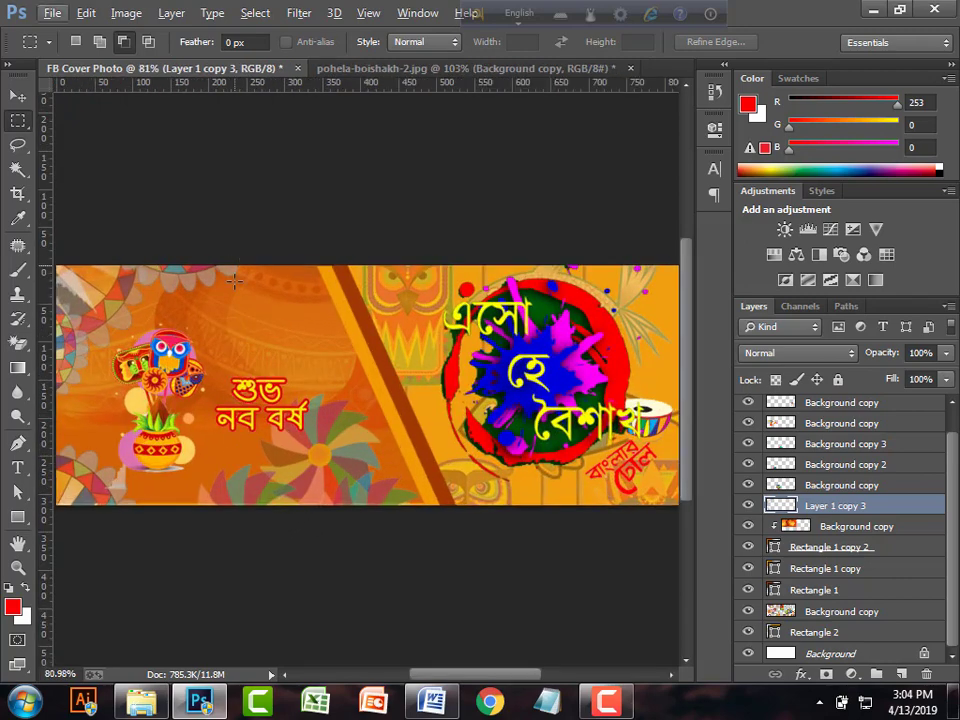
scroll(131, 494, "up", 3)
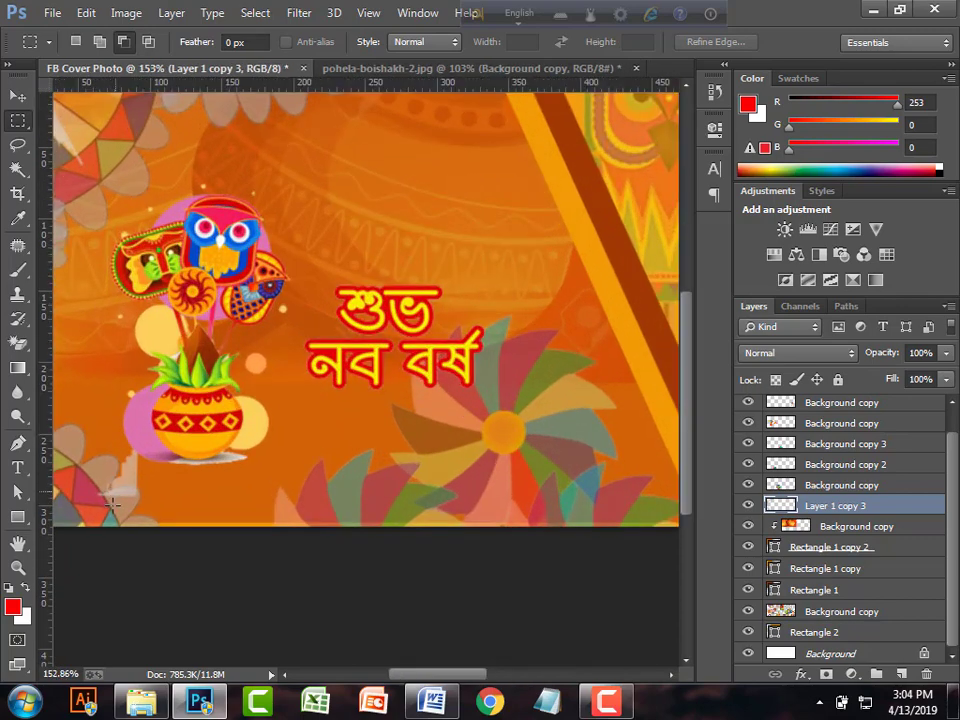
scroll(186, 489, "down", 4)
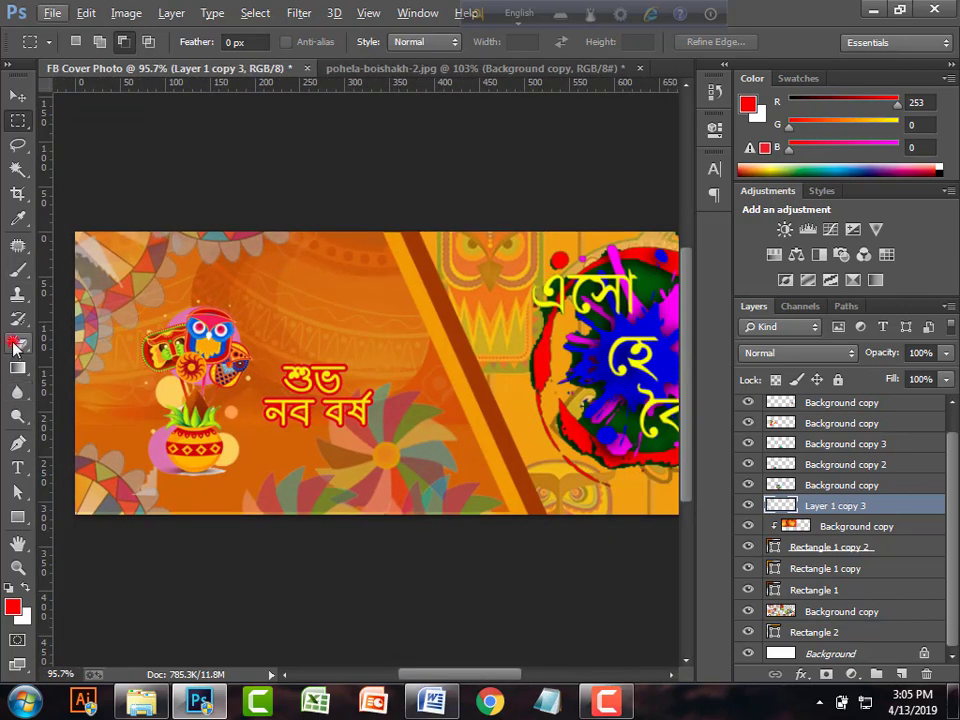
left_click(15, 343)
left_click(98, 254)
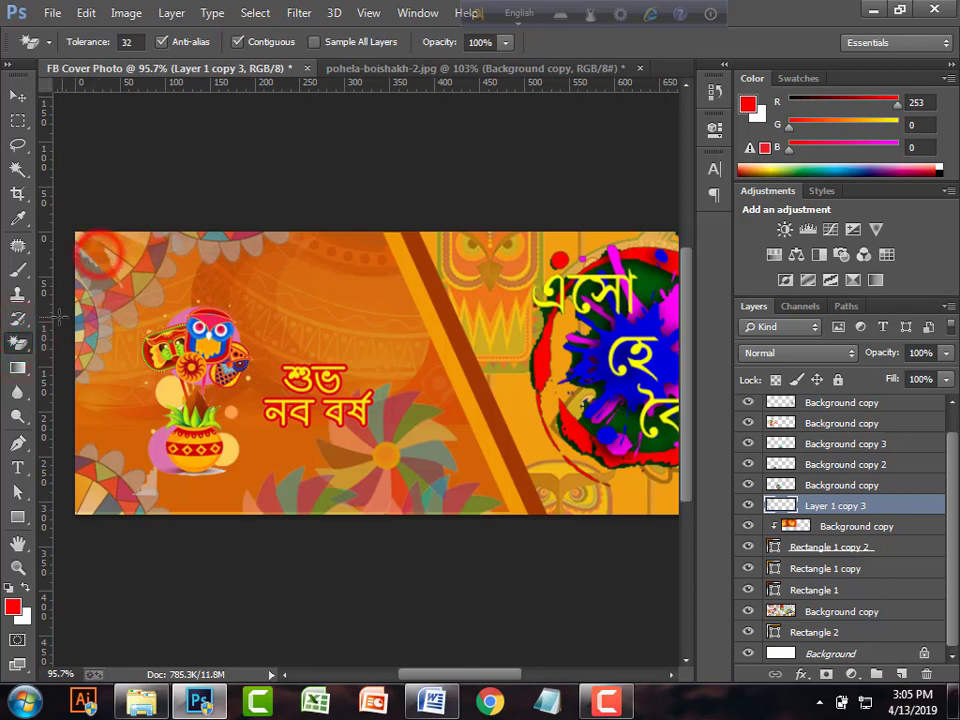
left_click(148, 490)
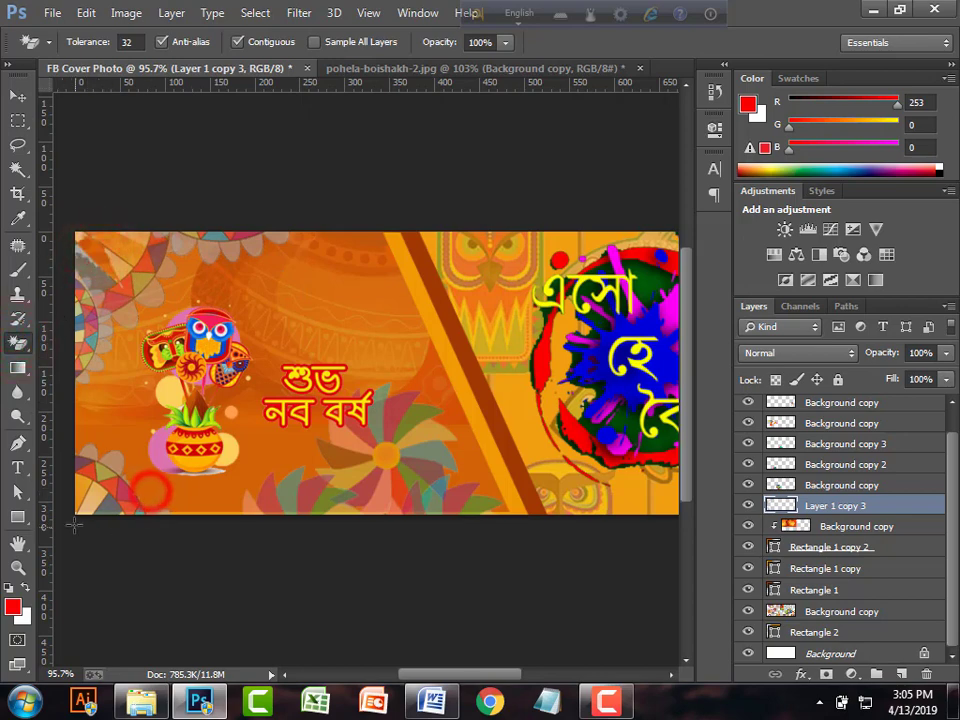
left_click(78, 250)
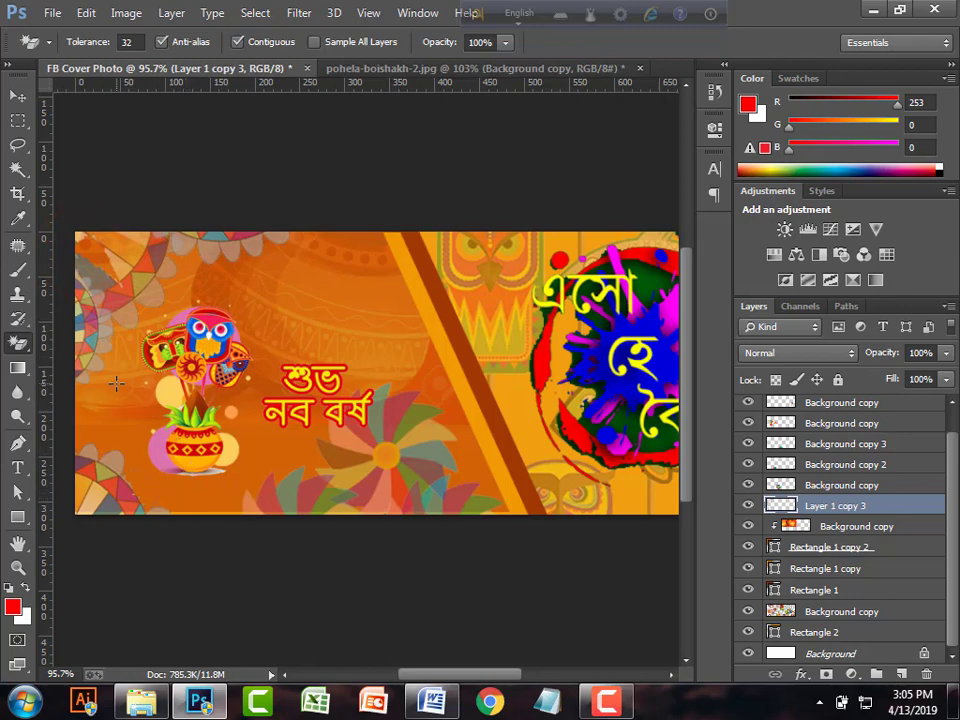
scroll(116, 381, "down", 2)
scroll(116, 378, "up", 5)
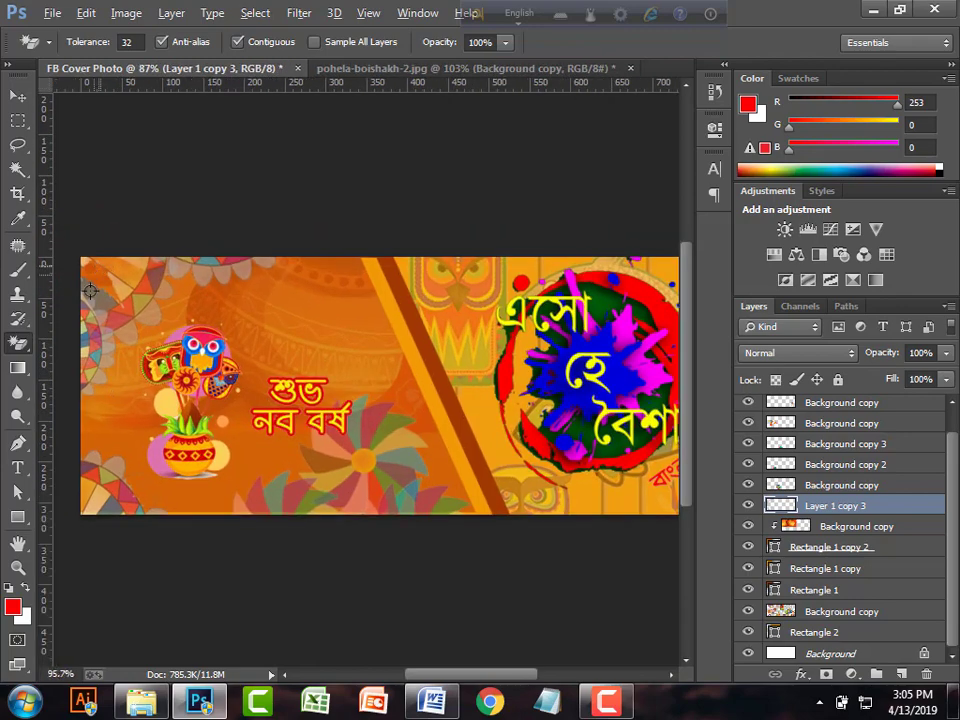
scroll(91, 312, "down", 1)
scroll(92, 314, "up", 2)
scroll(92, 314, "down", 5)
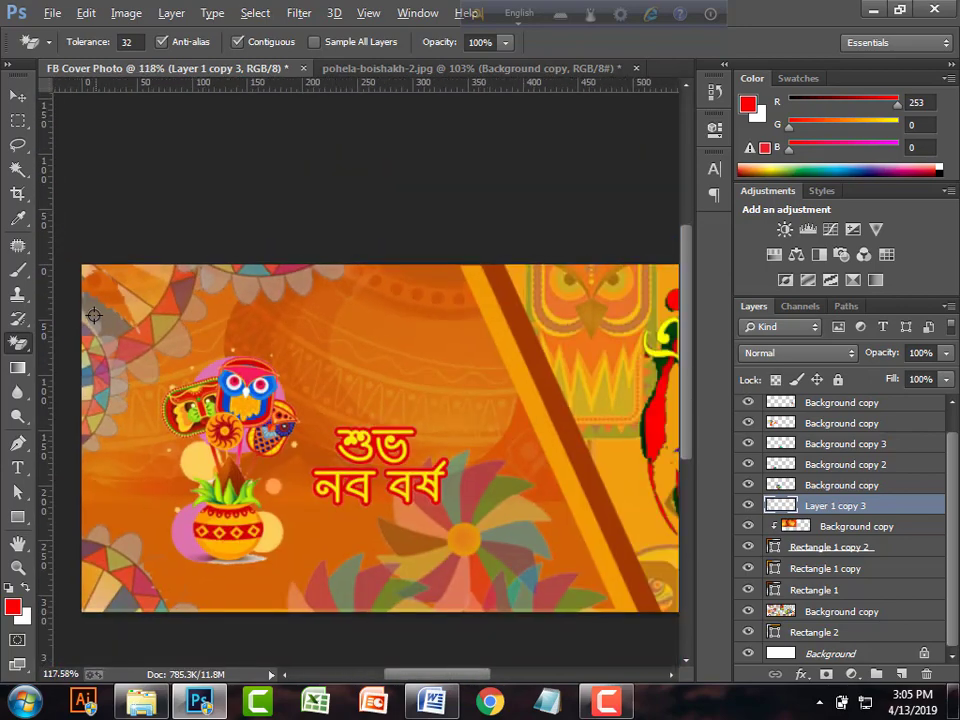
- Duplicate the merged fan layer and place the copy directly beneath Rectangle 1 in the layer order
left_click(17, 95)
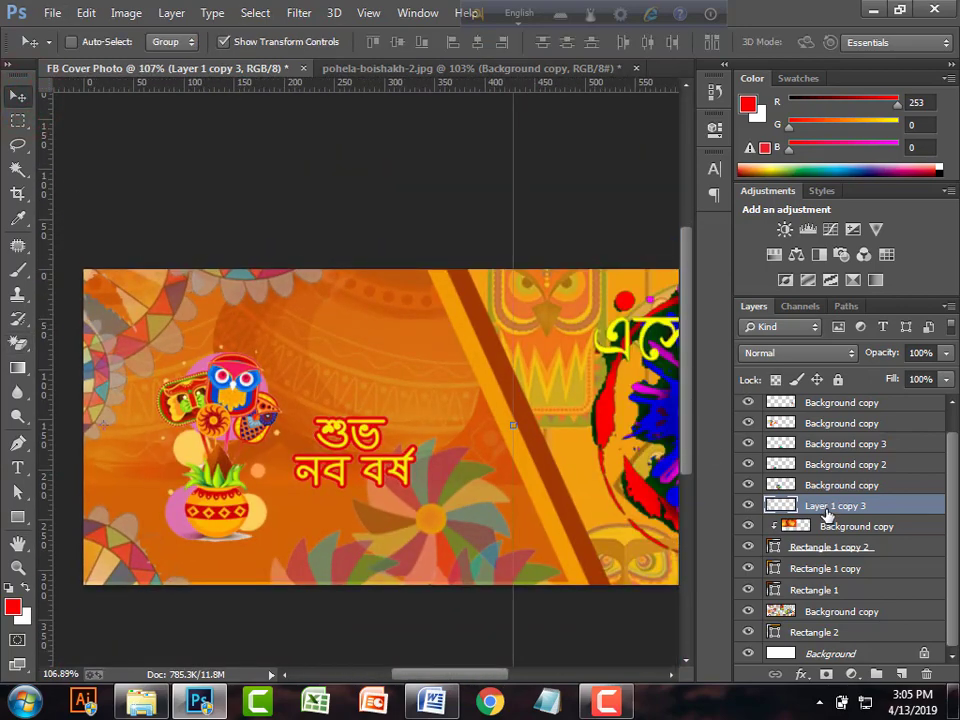
key("ctrl+j")
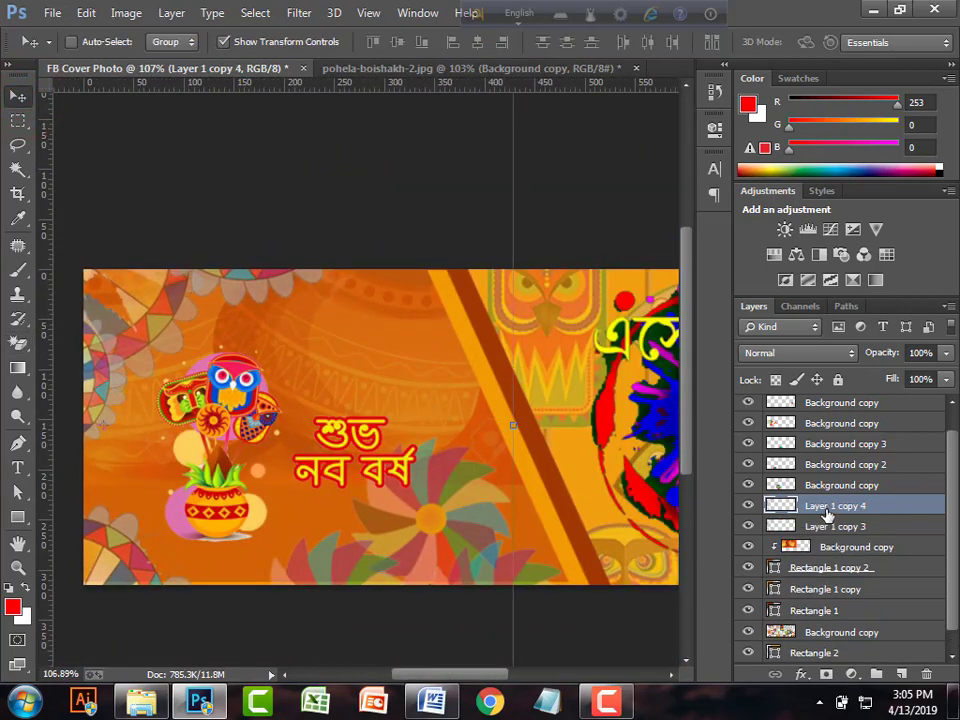
left_click_drag(140, 375, 94, 128)
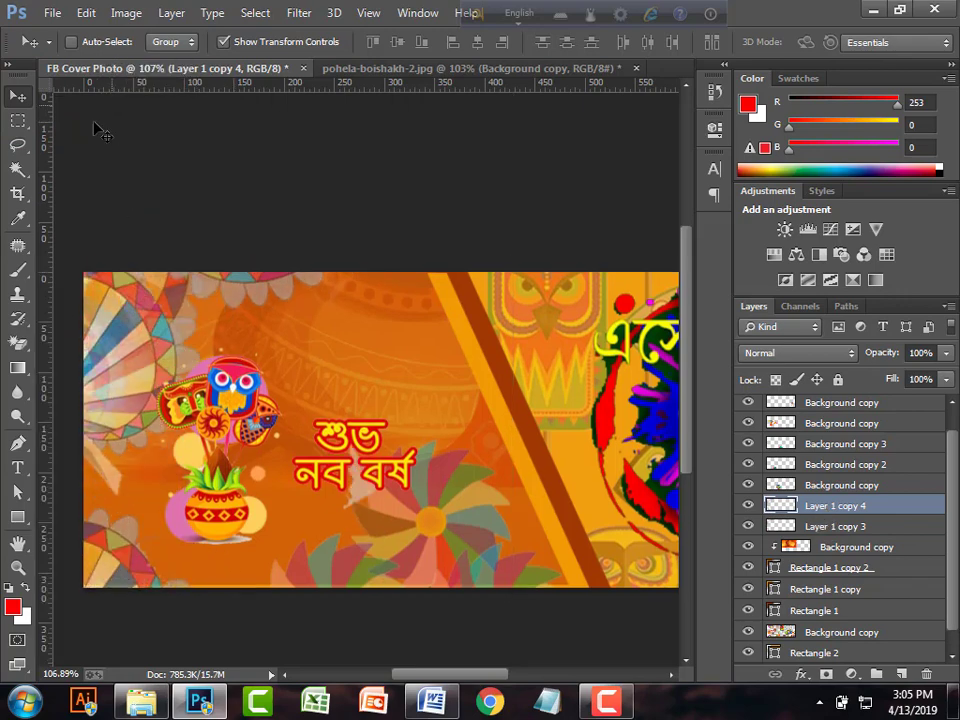
left_click_drag(840, 512, 857, 622)
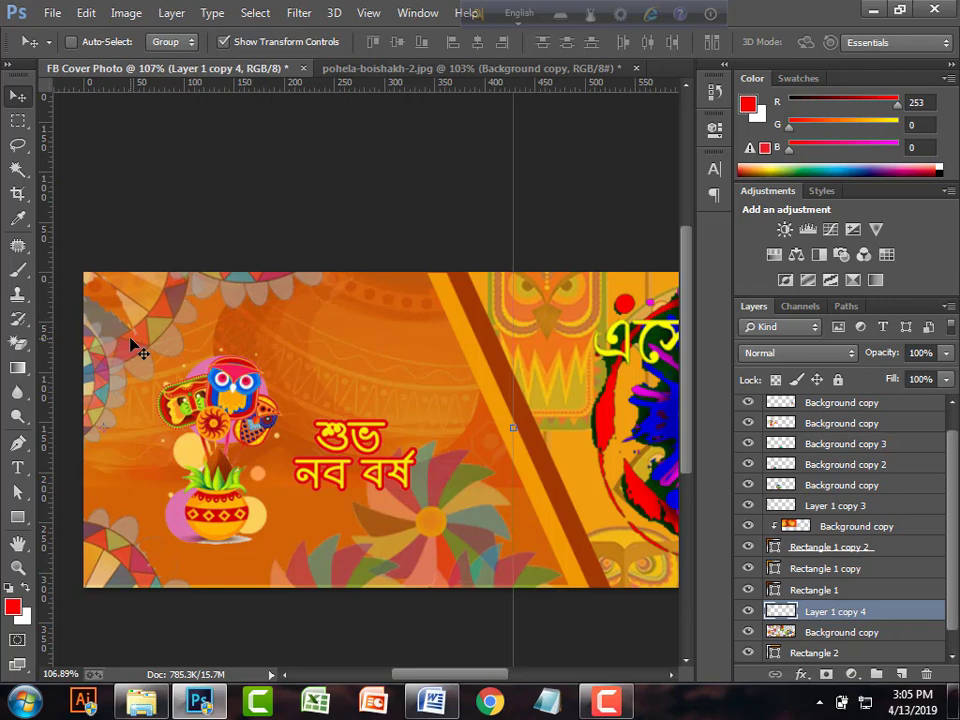
scroll(160, 392, "down", 4)
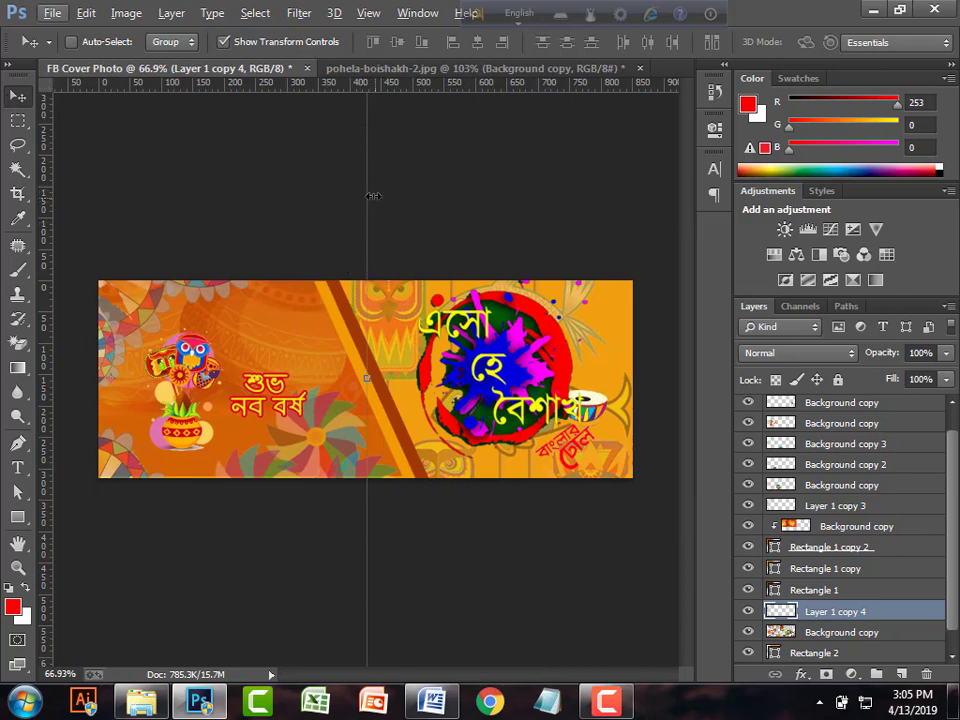
- Narrow the fan copy to 38.71% of its width and move it to the middle of the cover
left_click_drag(369, 193, 58, 210)
key("ctrl+minus")
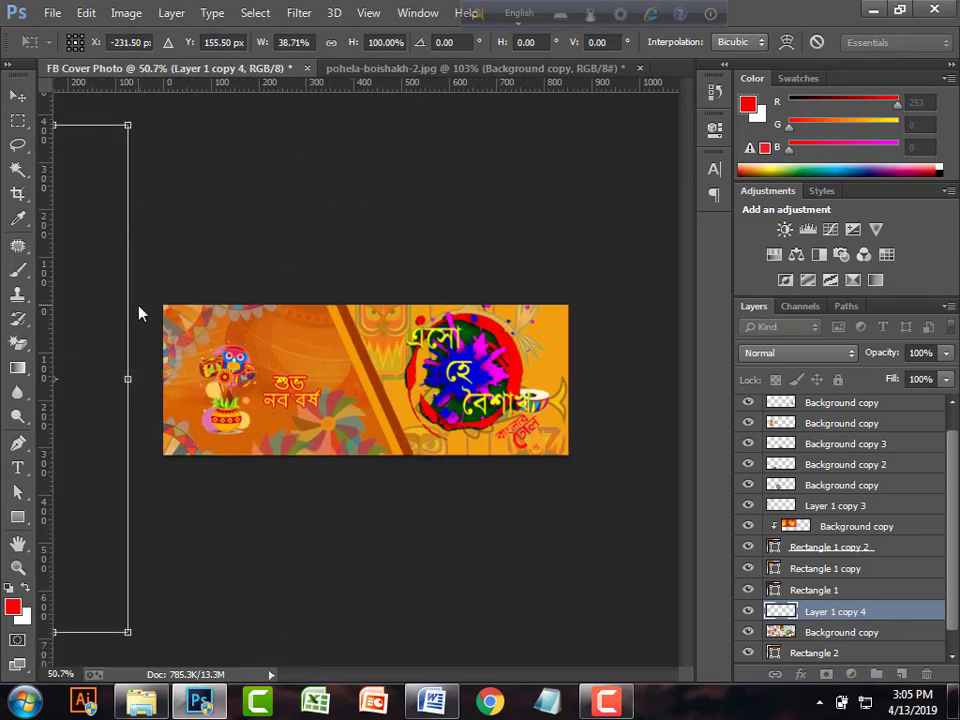
key("Return")
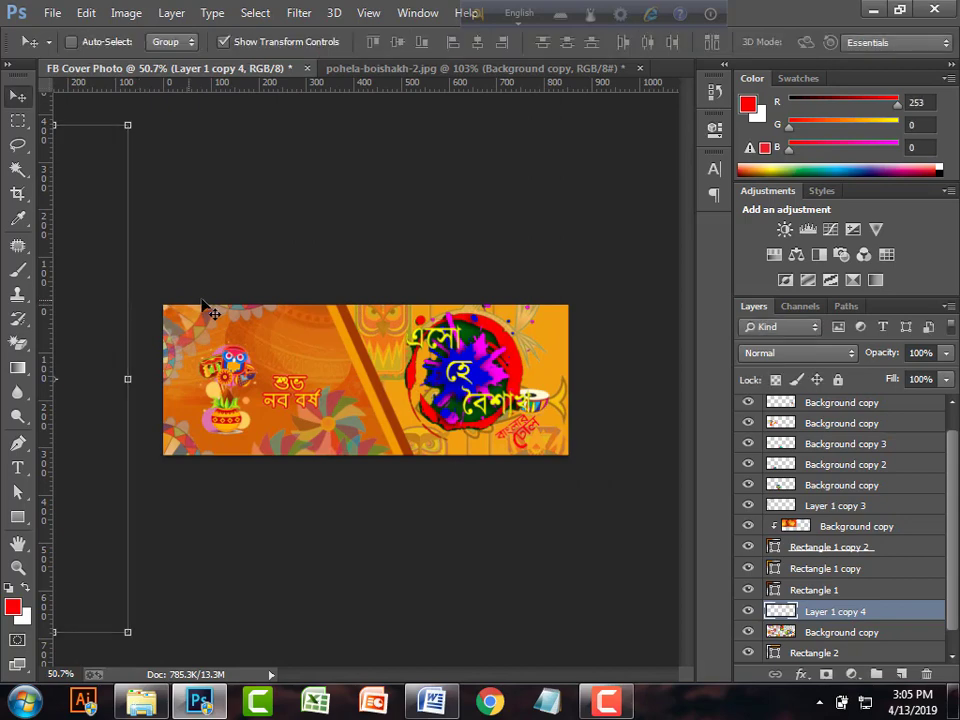
key("ctrl+minus")
key("ctrl+minus")
left_click_drag(189, 409, 345, 405)
scroll(364, 403, "up", 2)
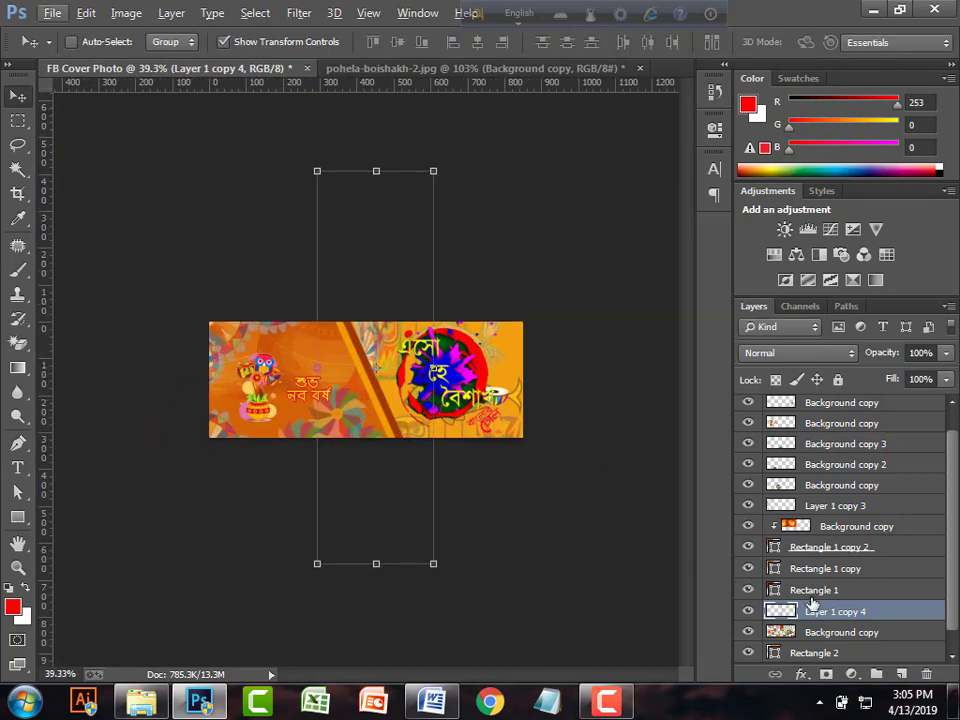
- Raise the narrowed fan copy above the drum artwork in the layer order and delete it
left_click_drag(821, 564, 831, 399)
scroll(369, 407, "up", 4)
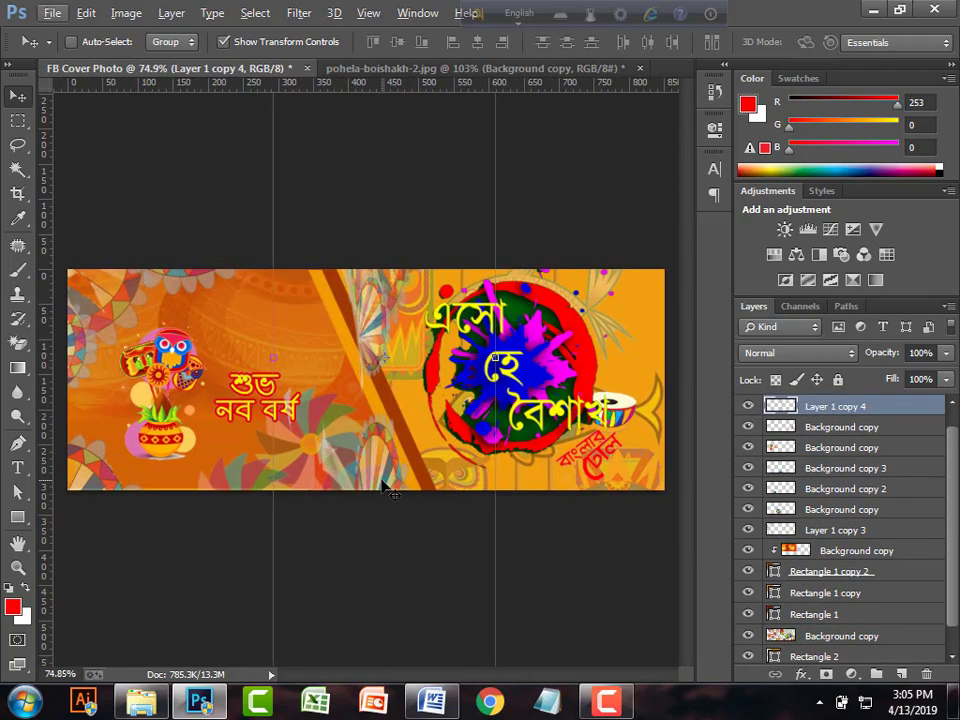
key("Delete")
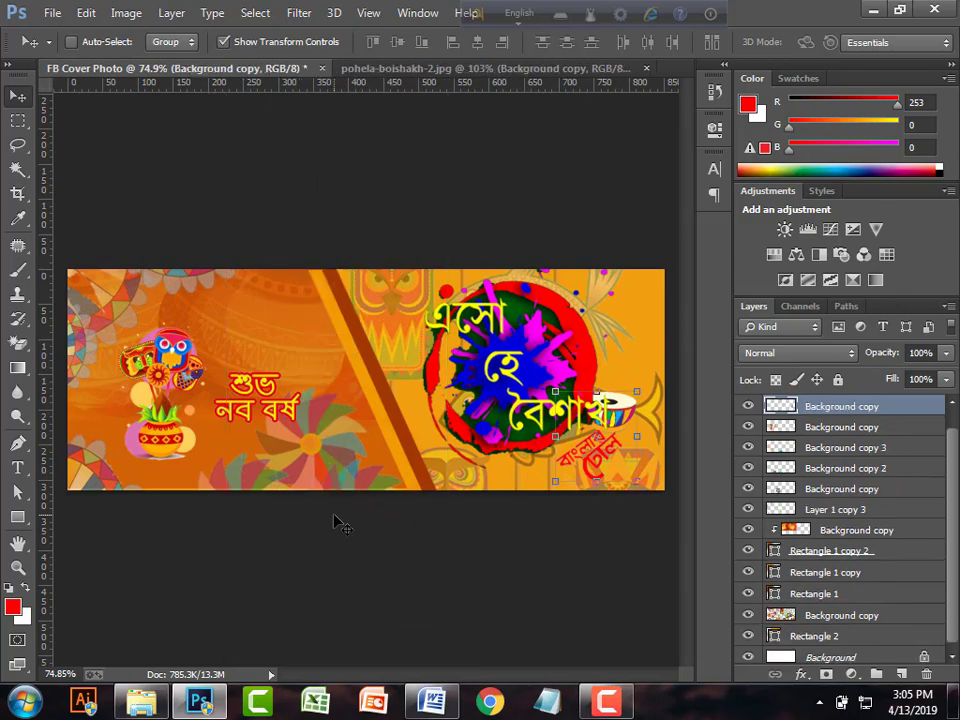
scroll(345, 518, "down", 3)
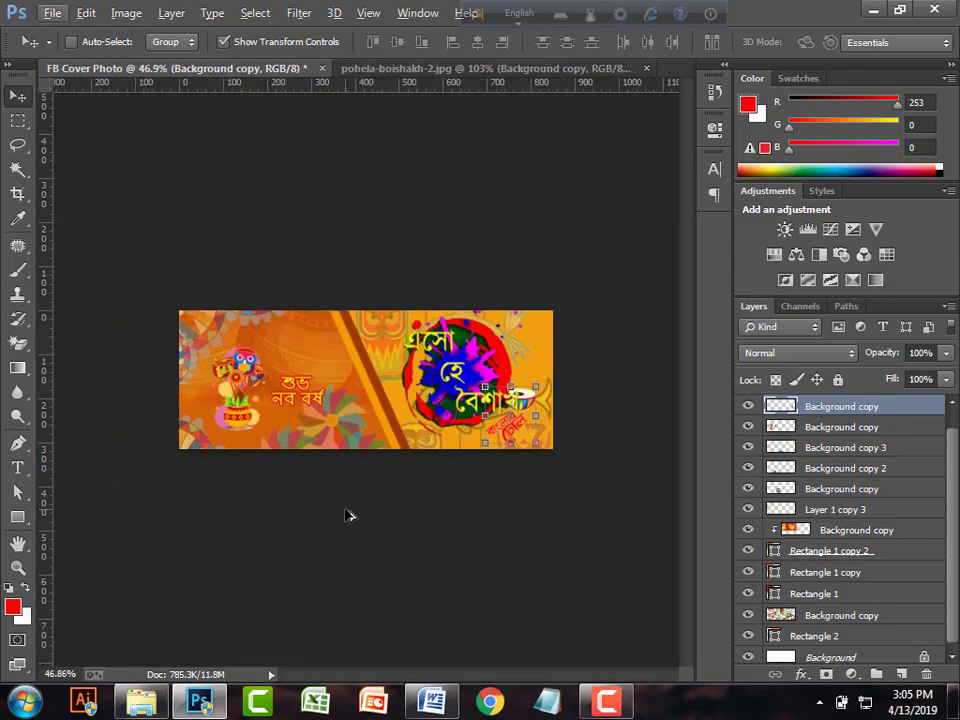
scroll(296, 377, "up", 1)
scroll(296, 380, "up", 3)
scroll(300, 410, "down", 3)
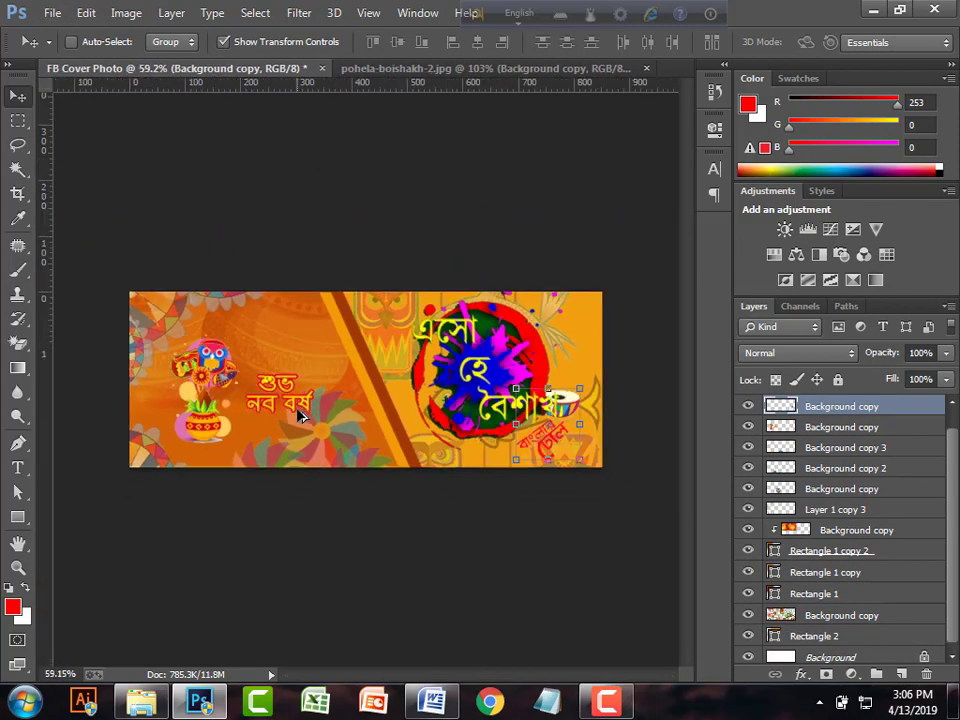